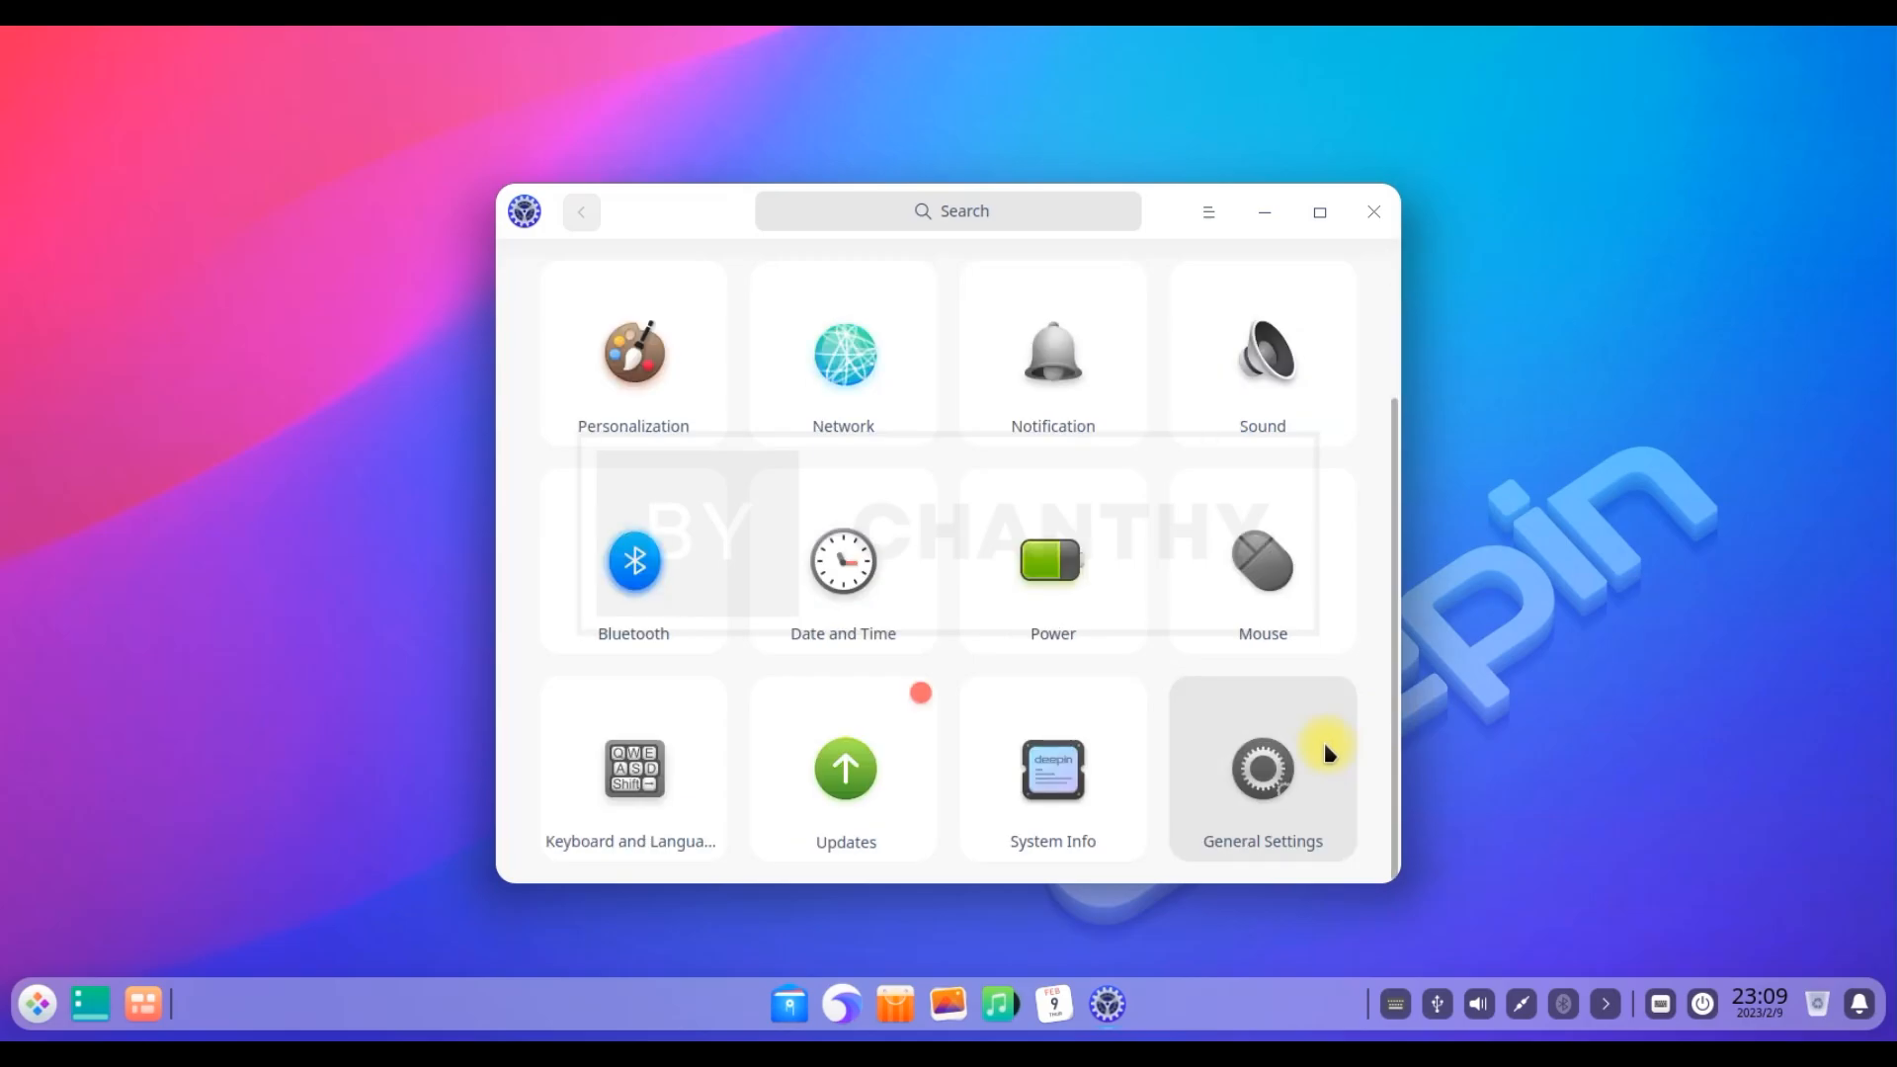
# Open System Info to view deepin 20.2, its kernel, processor and 4 GB memory, nudging the window right
pyautogui.click(1270, 762)
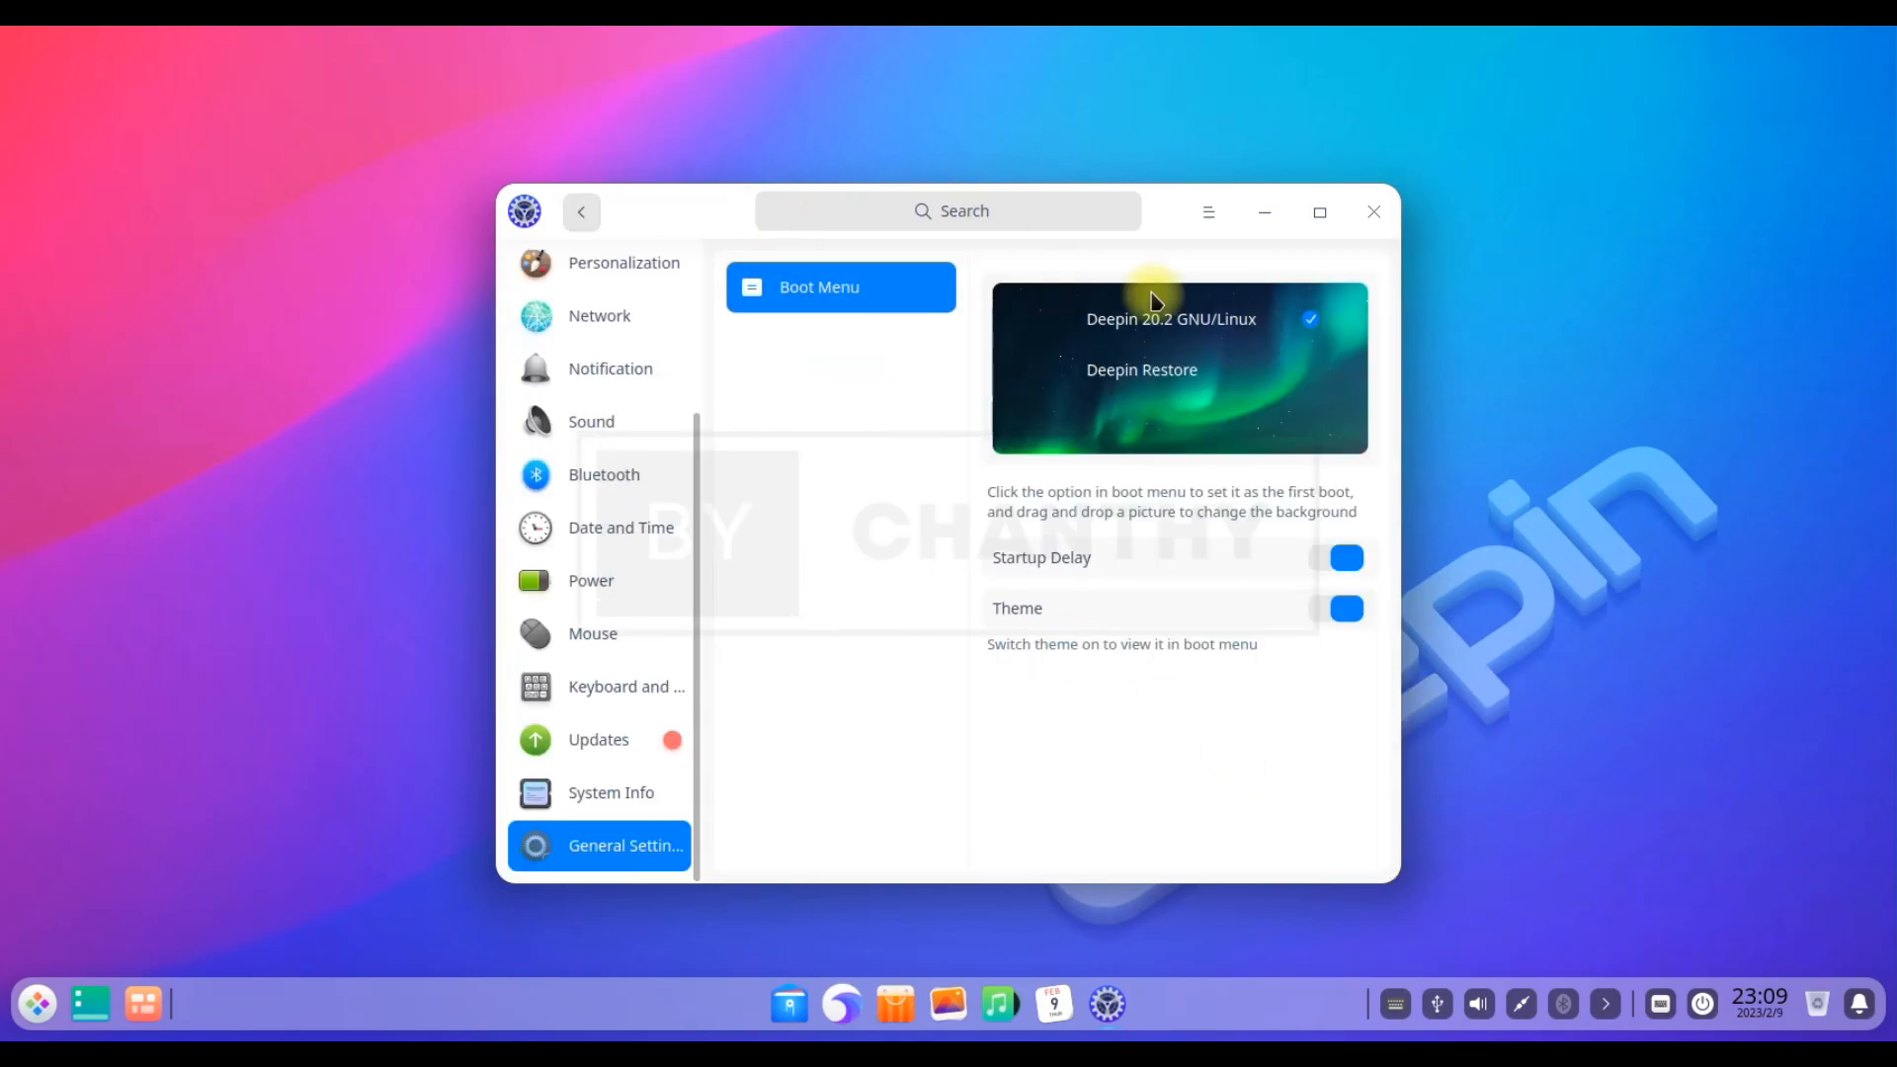
pyautogui.click(591, 808)
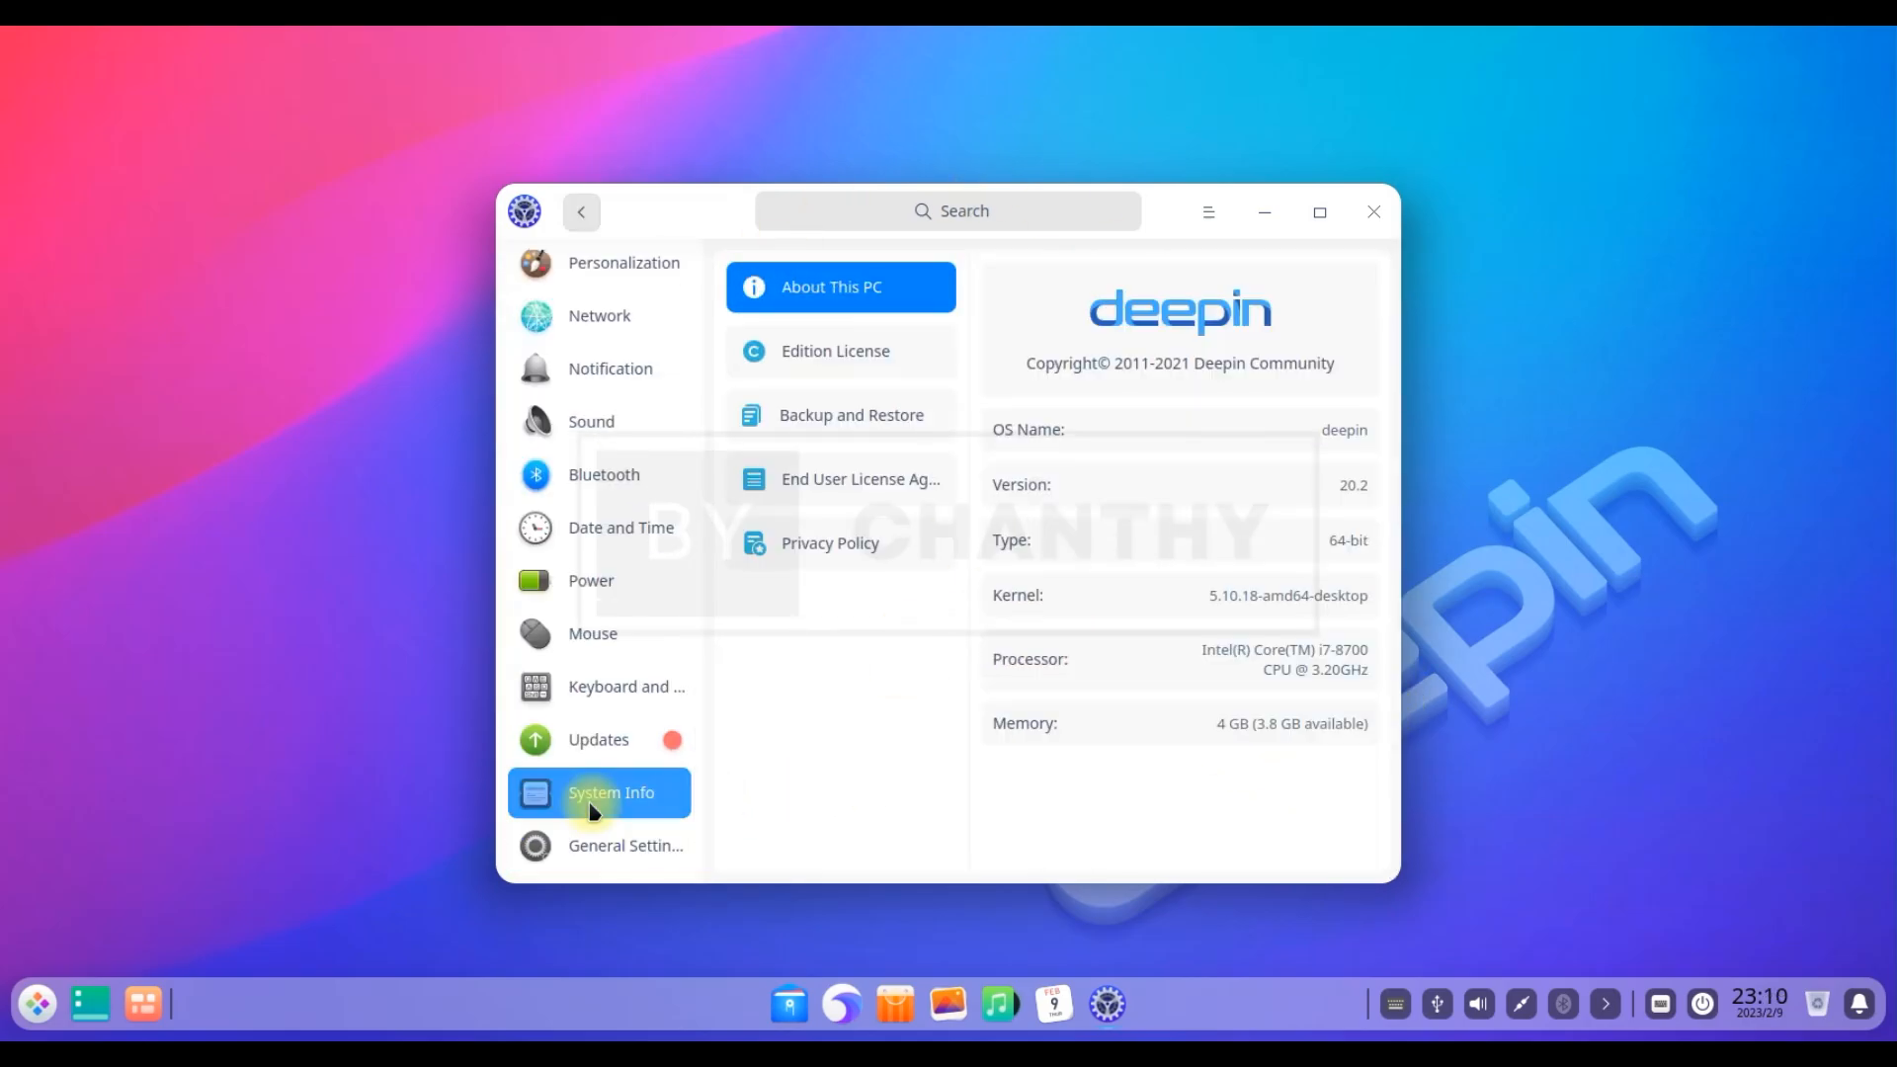
pyautogui.moveTo(1339, 482); pyautogui.dragTo(1400, 491)
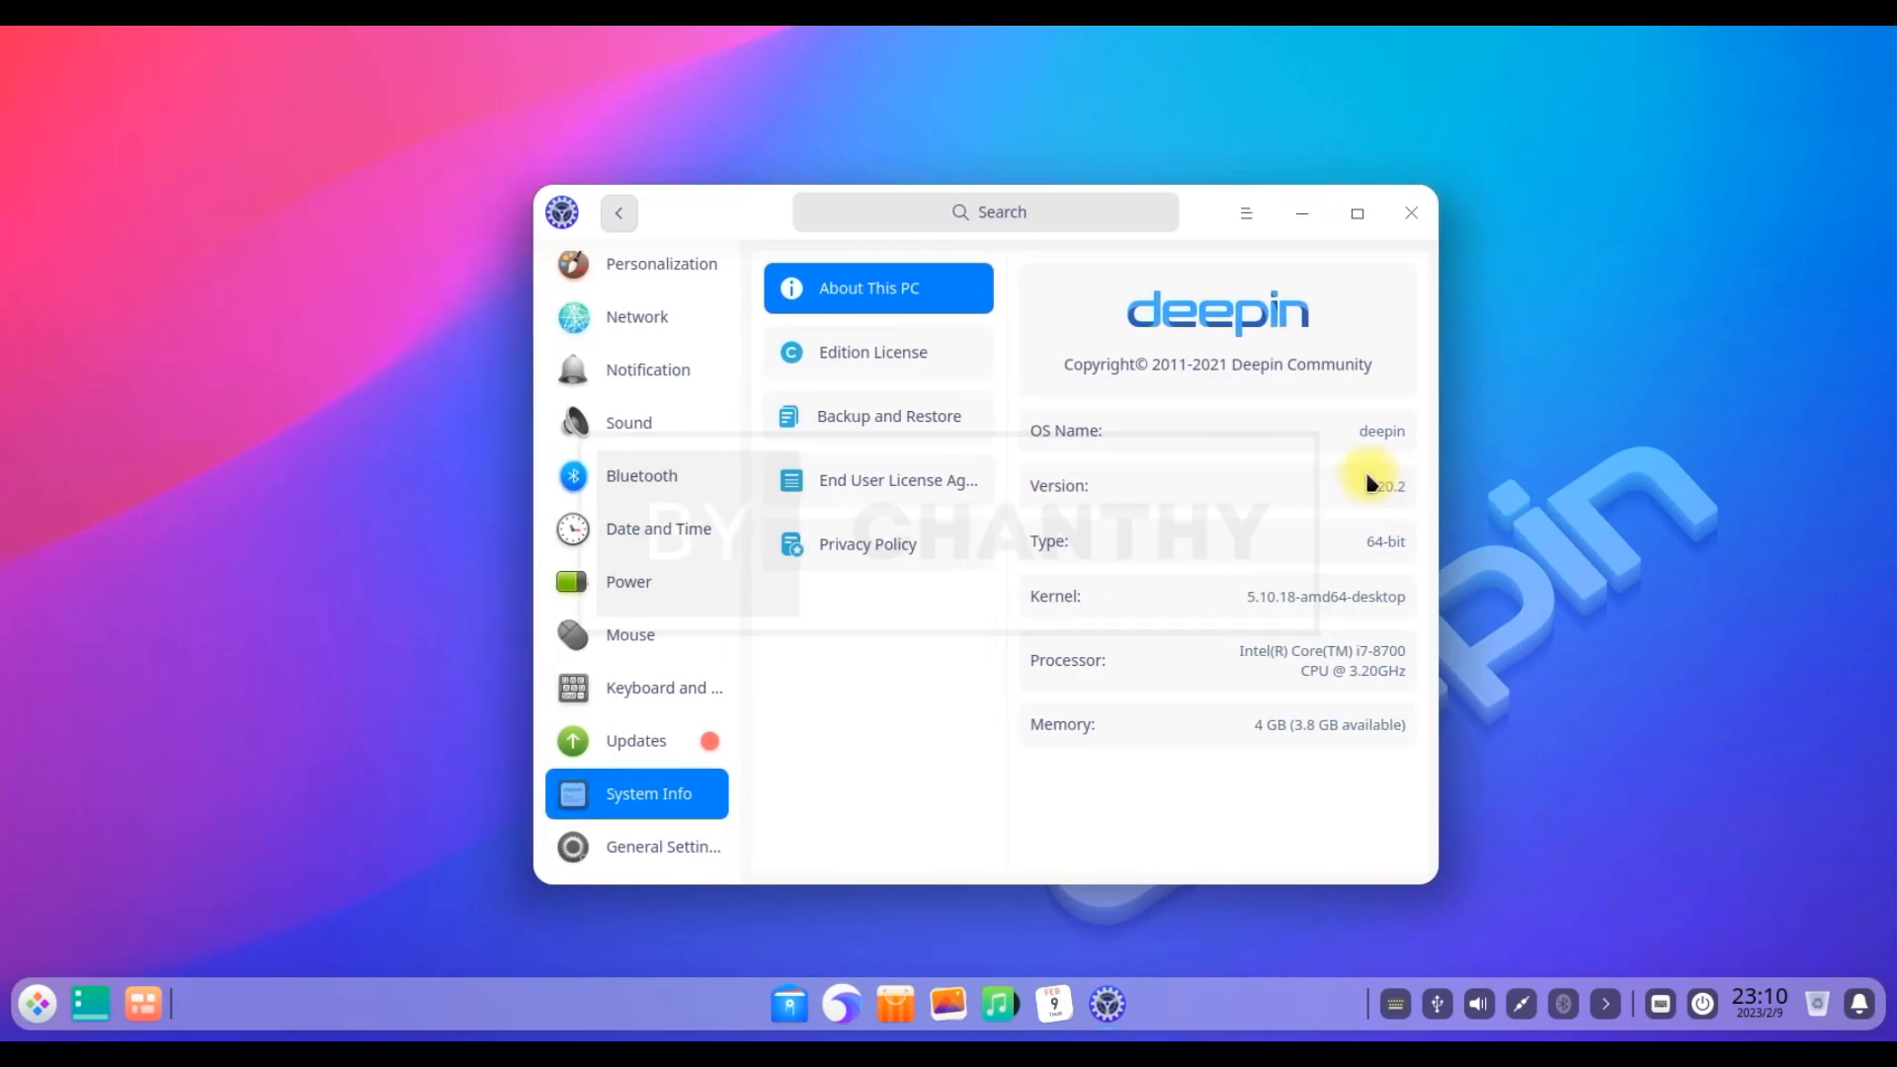
pyautogui.scroll(4, 609, 487)
# Edit the account's full name and set the cat photo as the profile picture
pyautogui.click(673, 293)
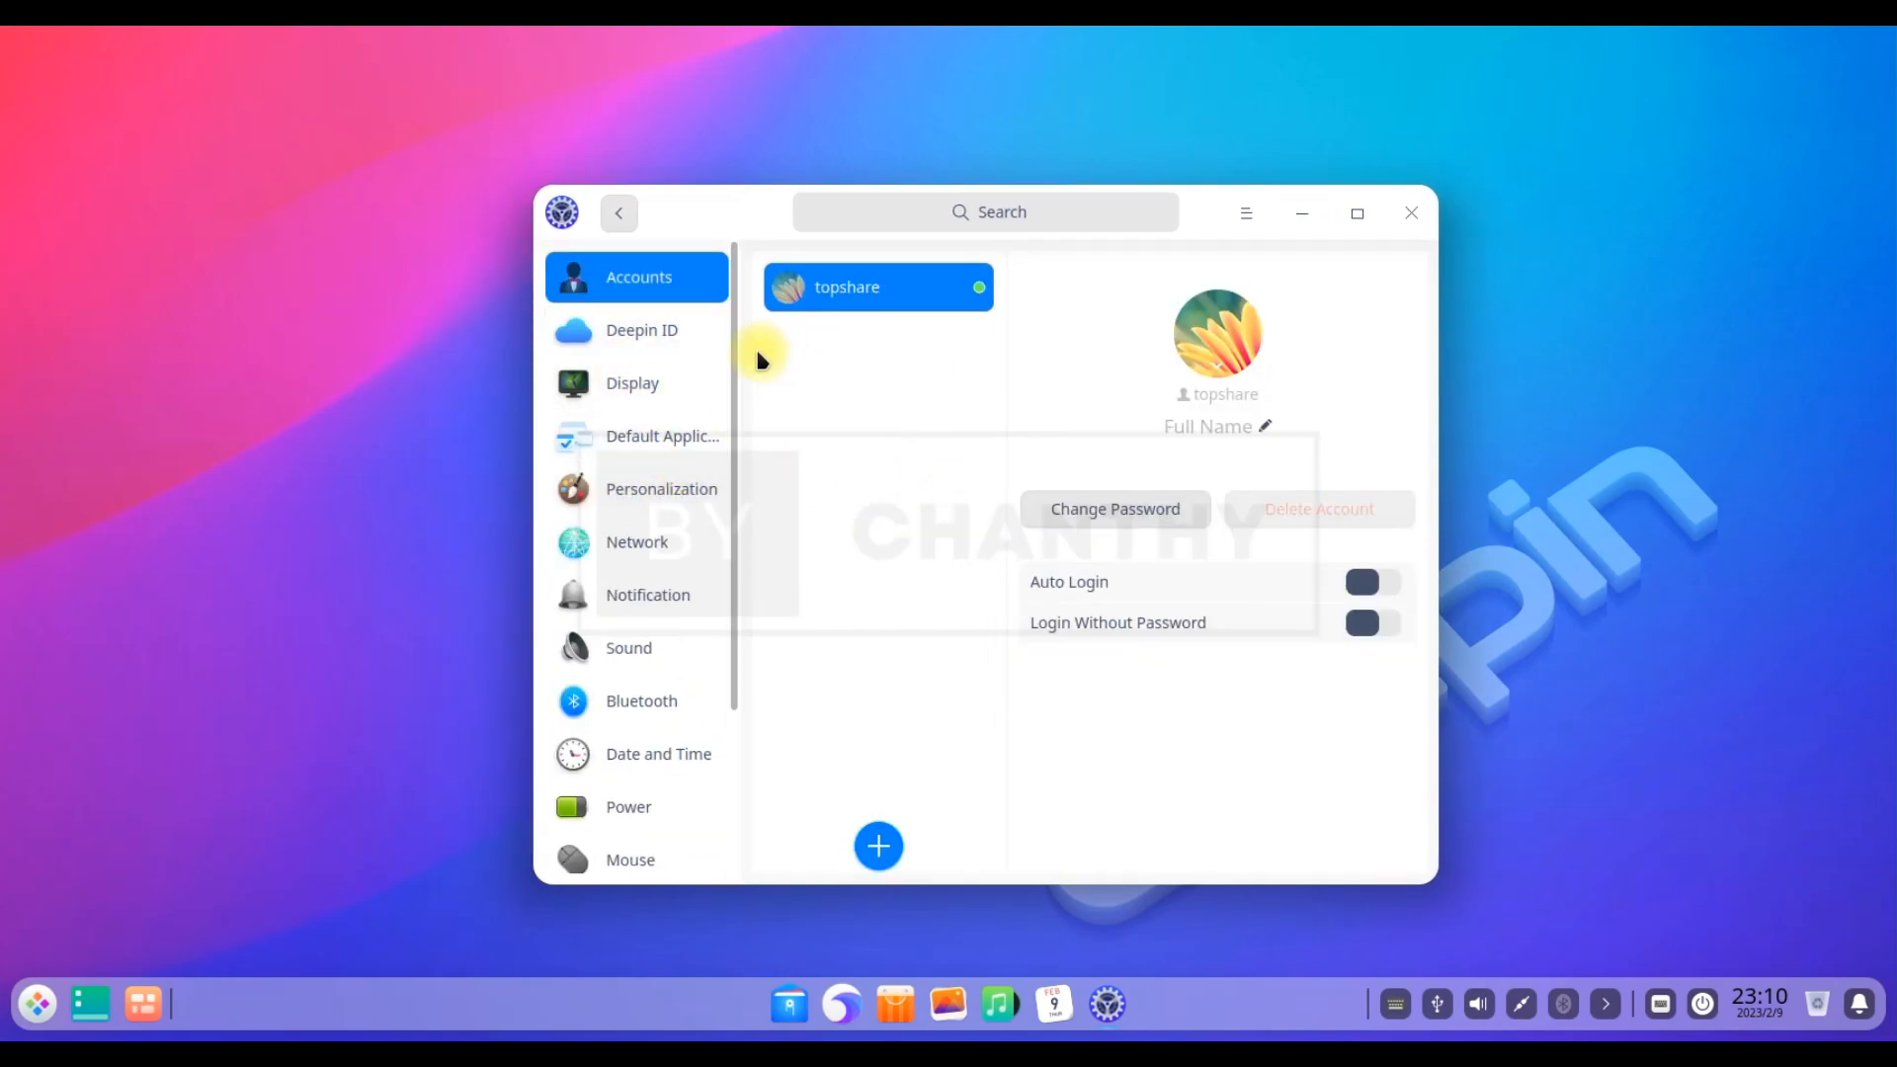
pyautogui.click(1264, 426)
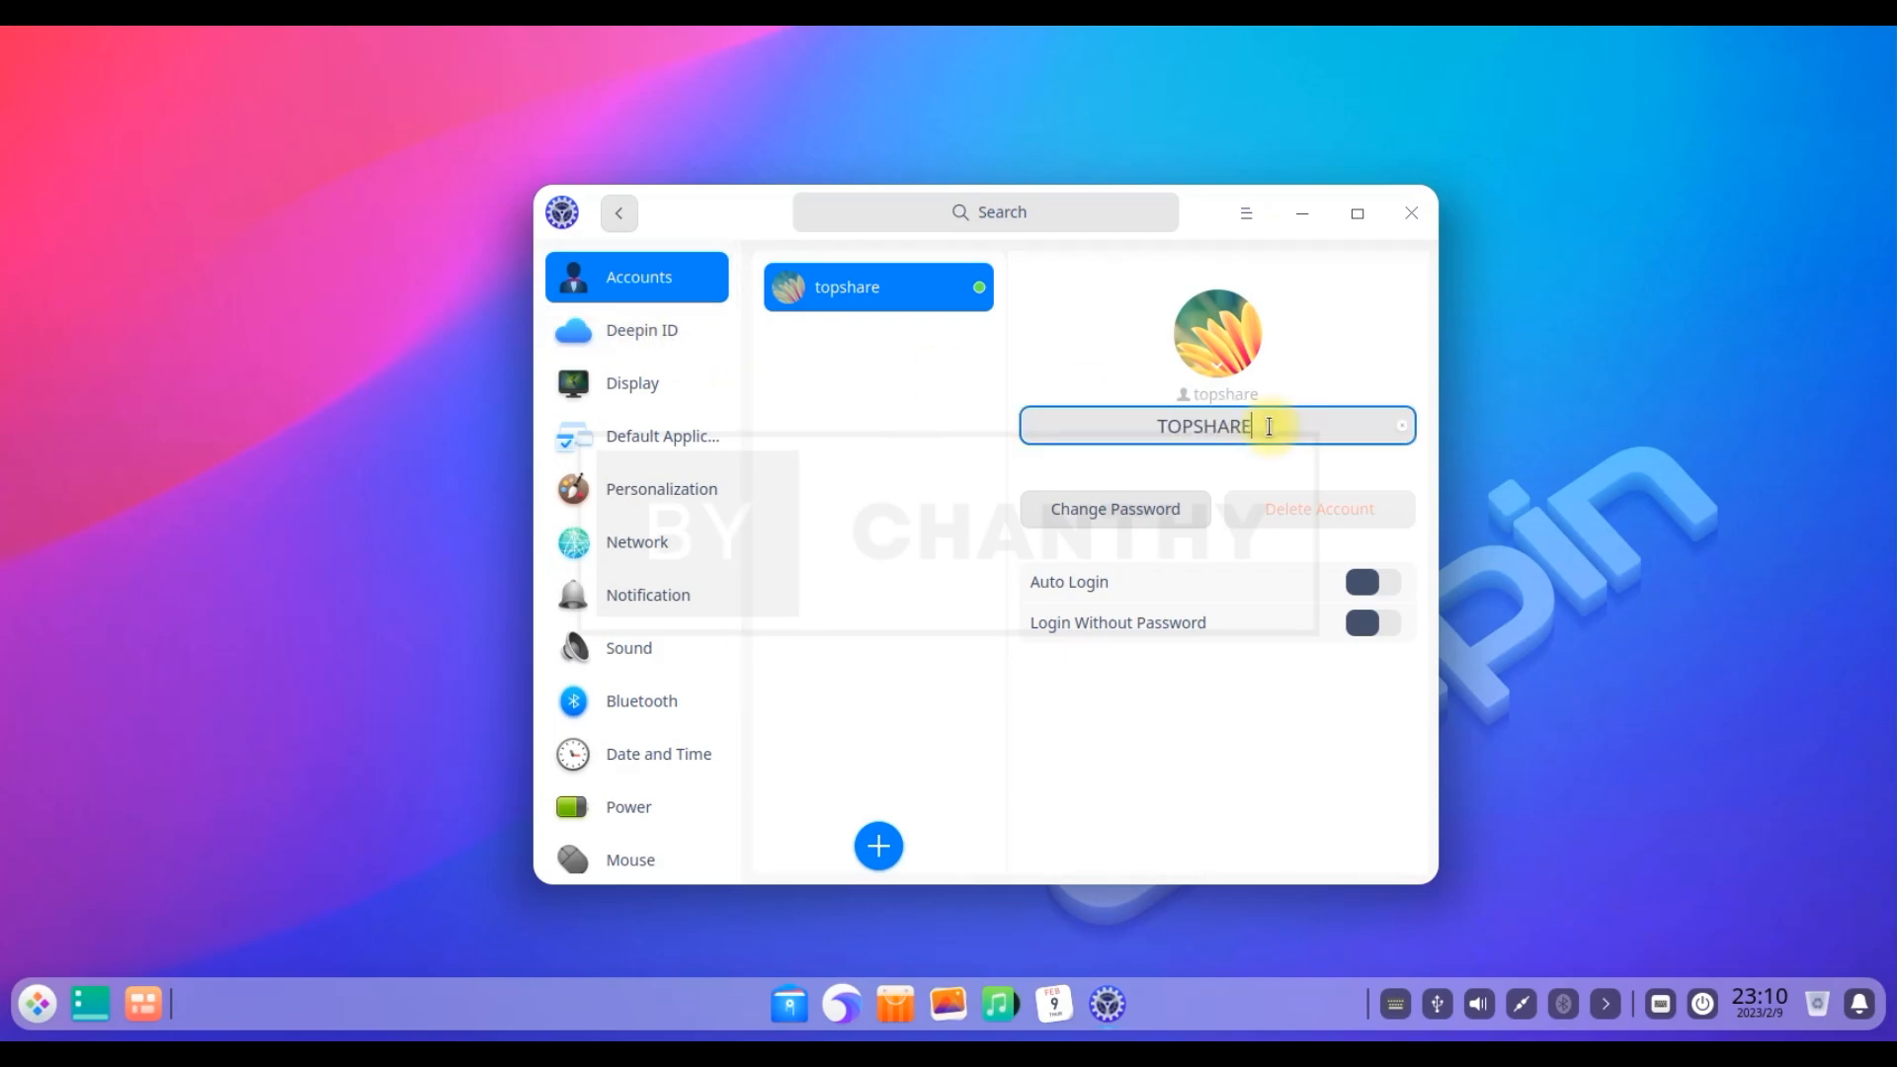
pyautogui.click(1336, 373)
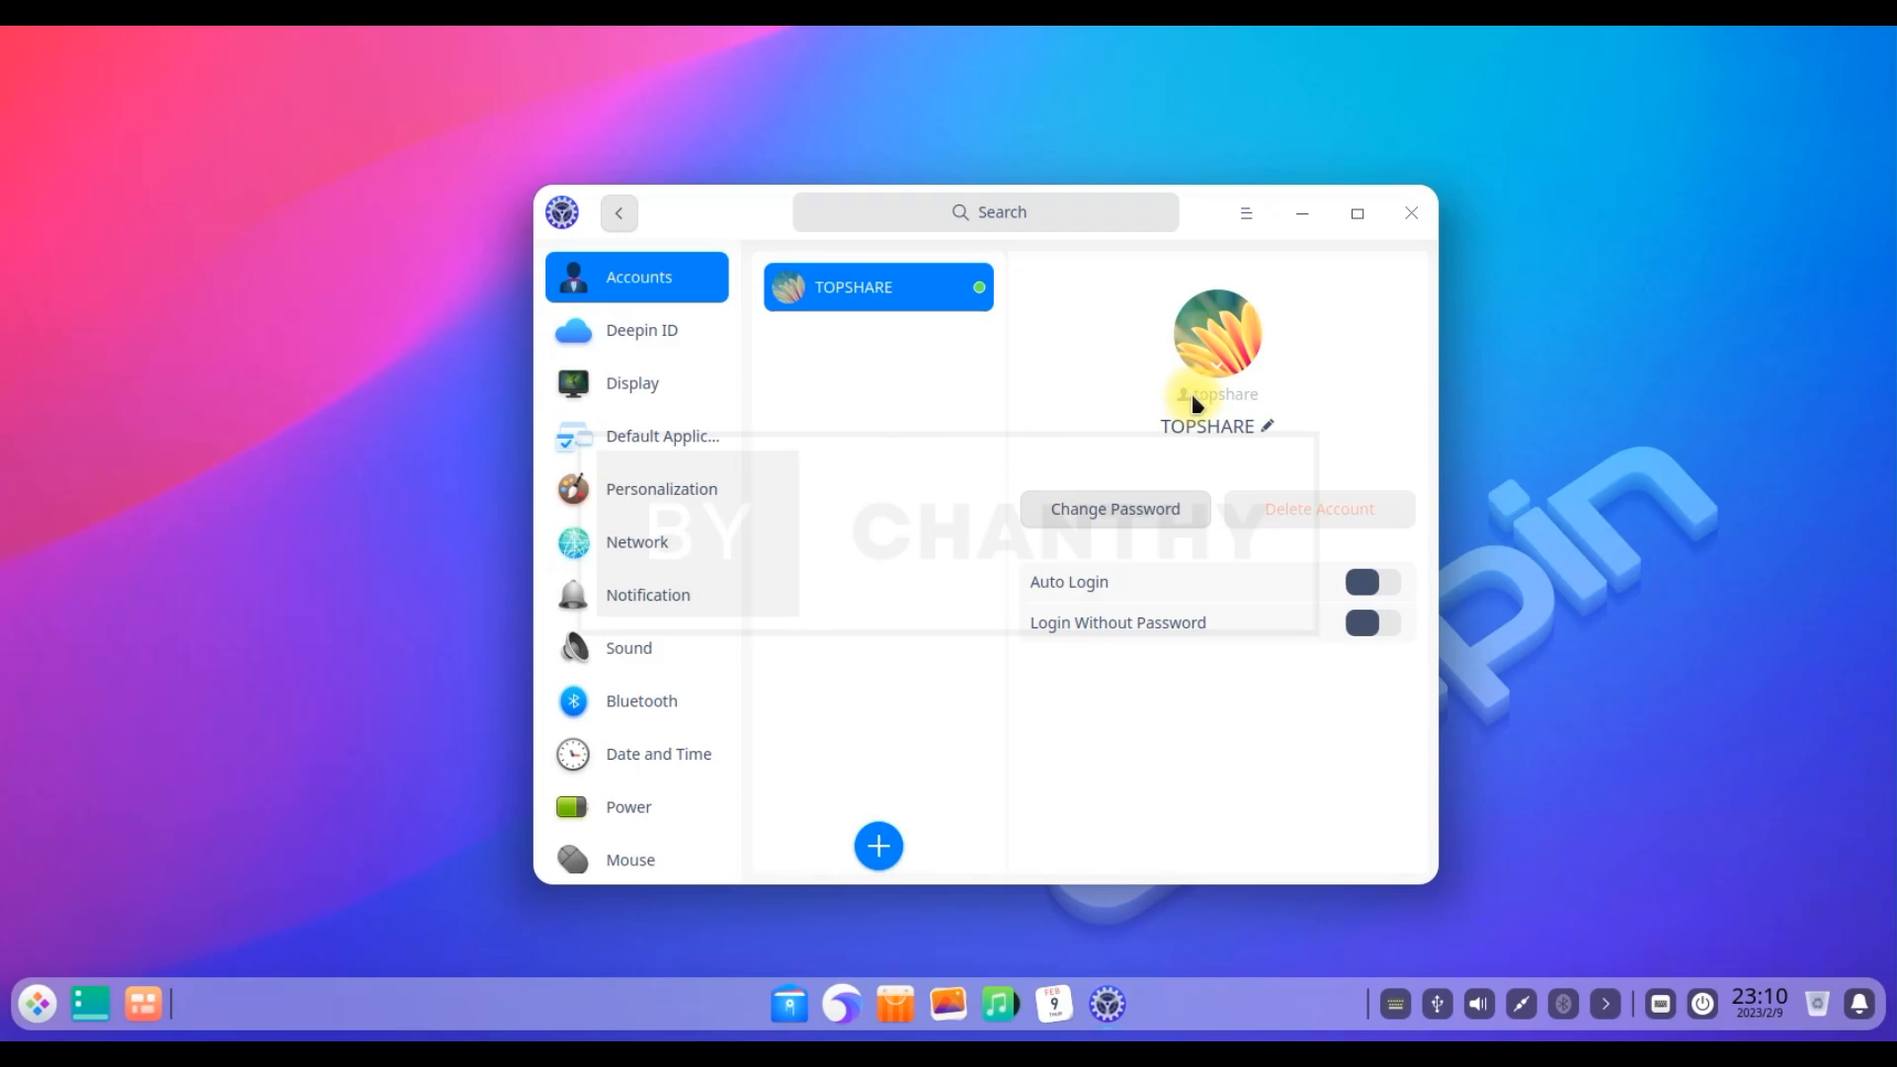
pyautogui.click(1222, 378)
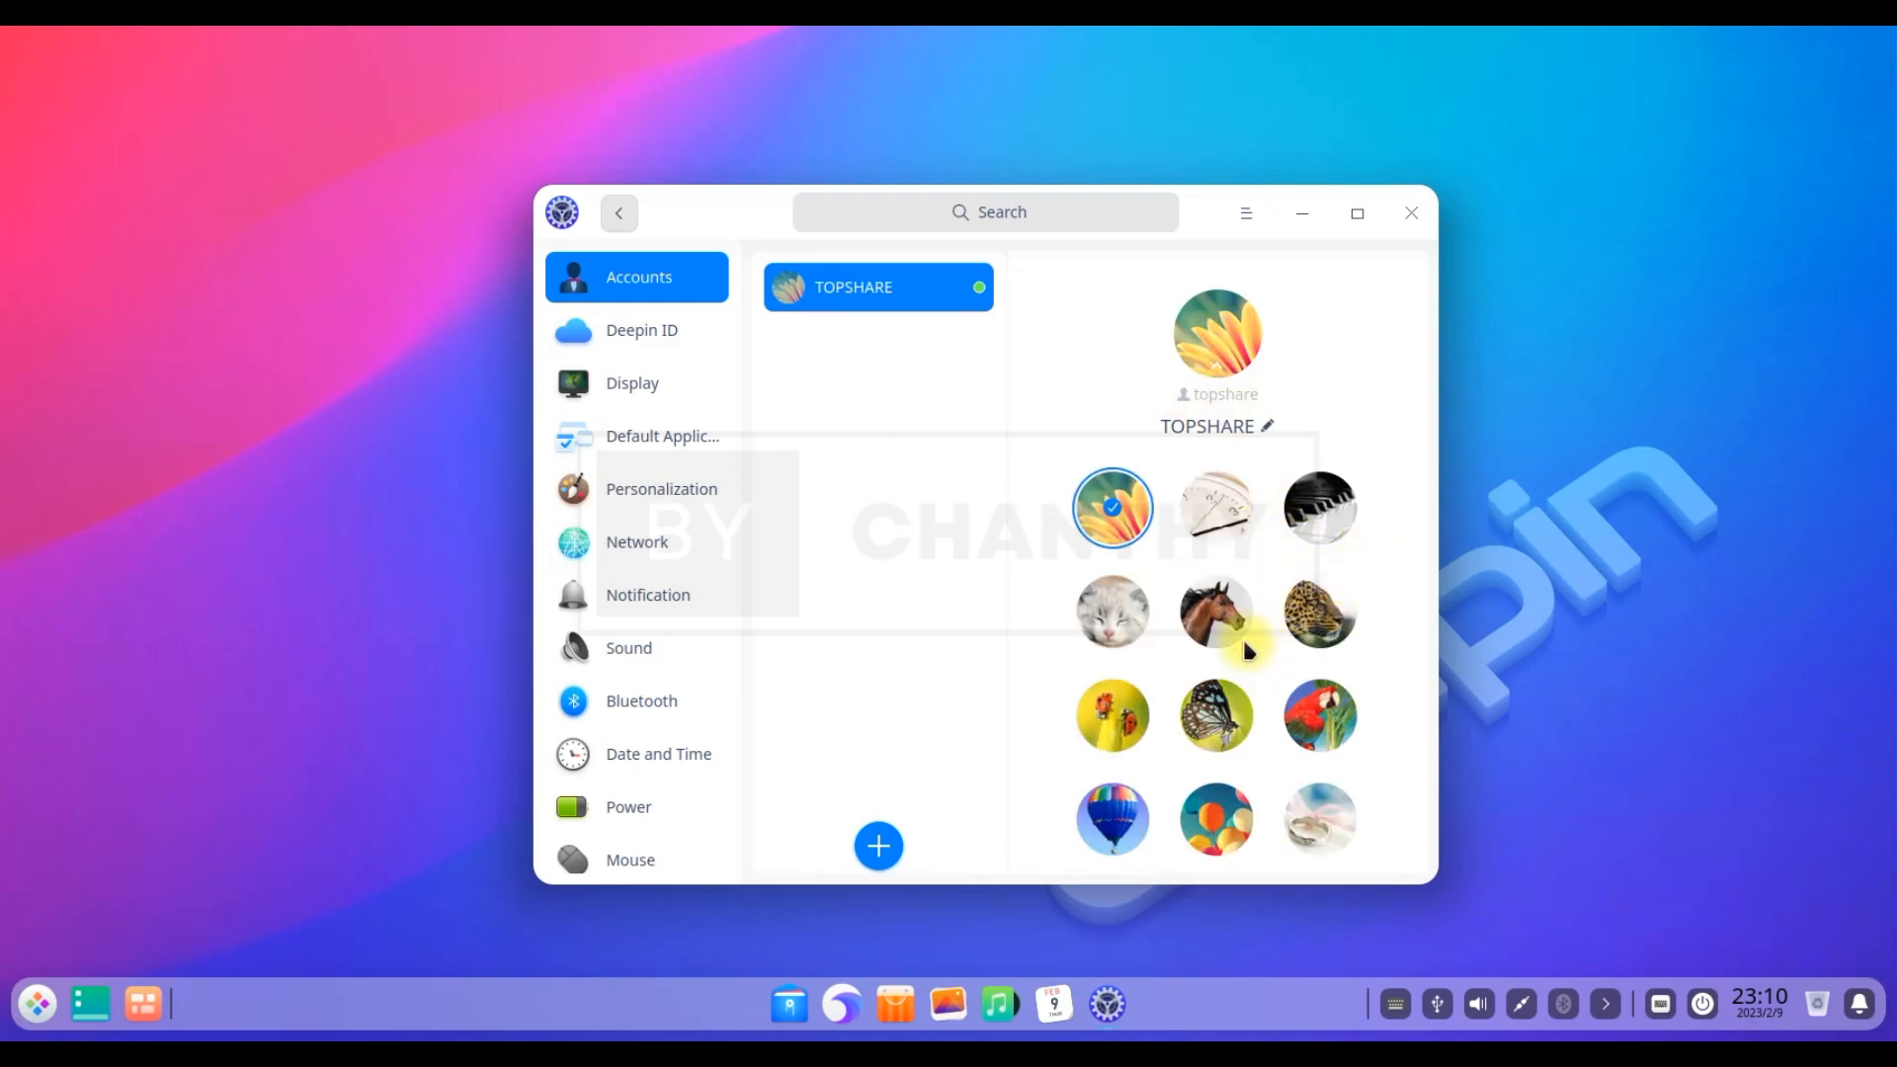
pyautogui.click(1089, 624)
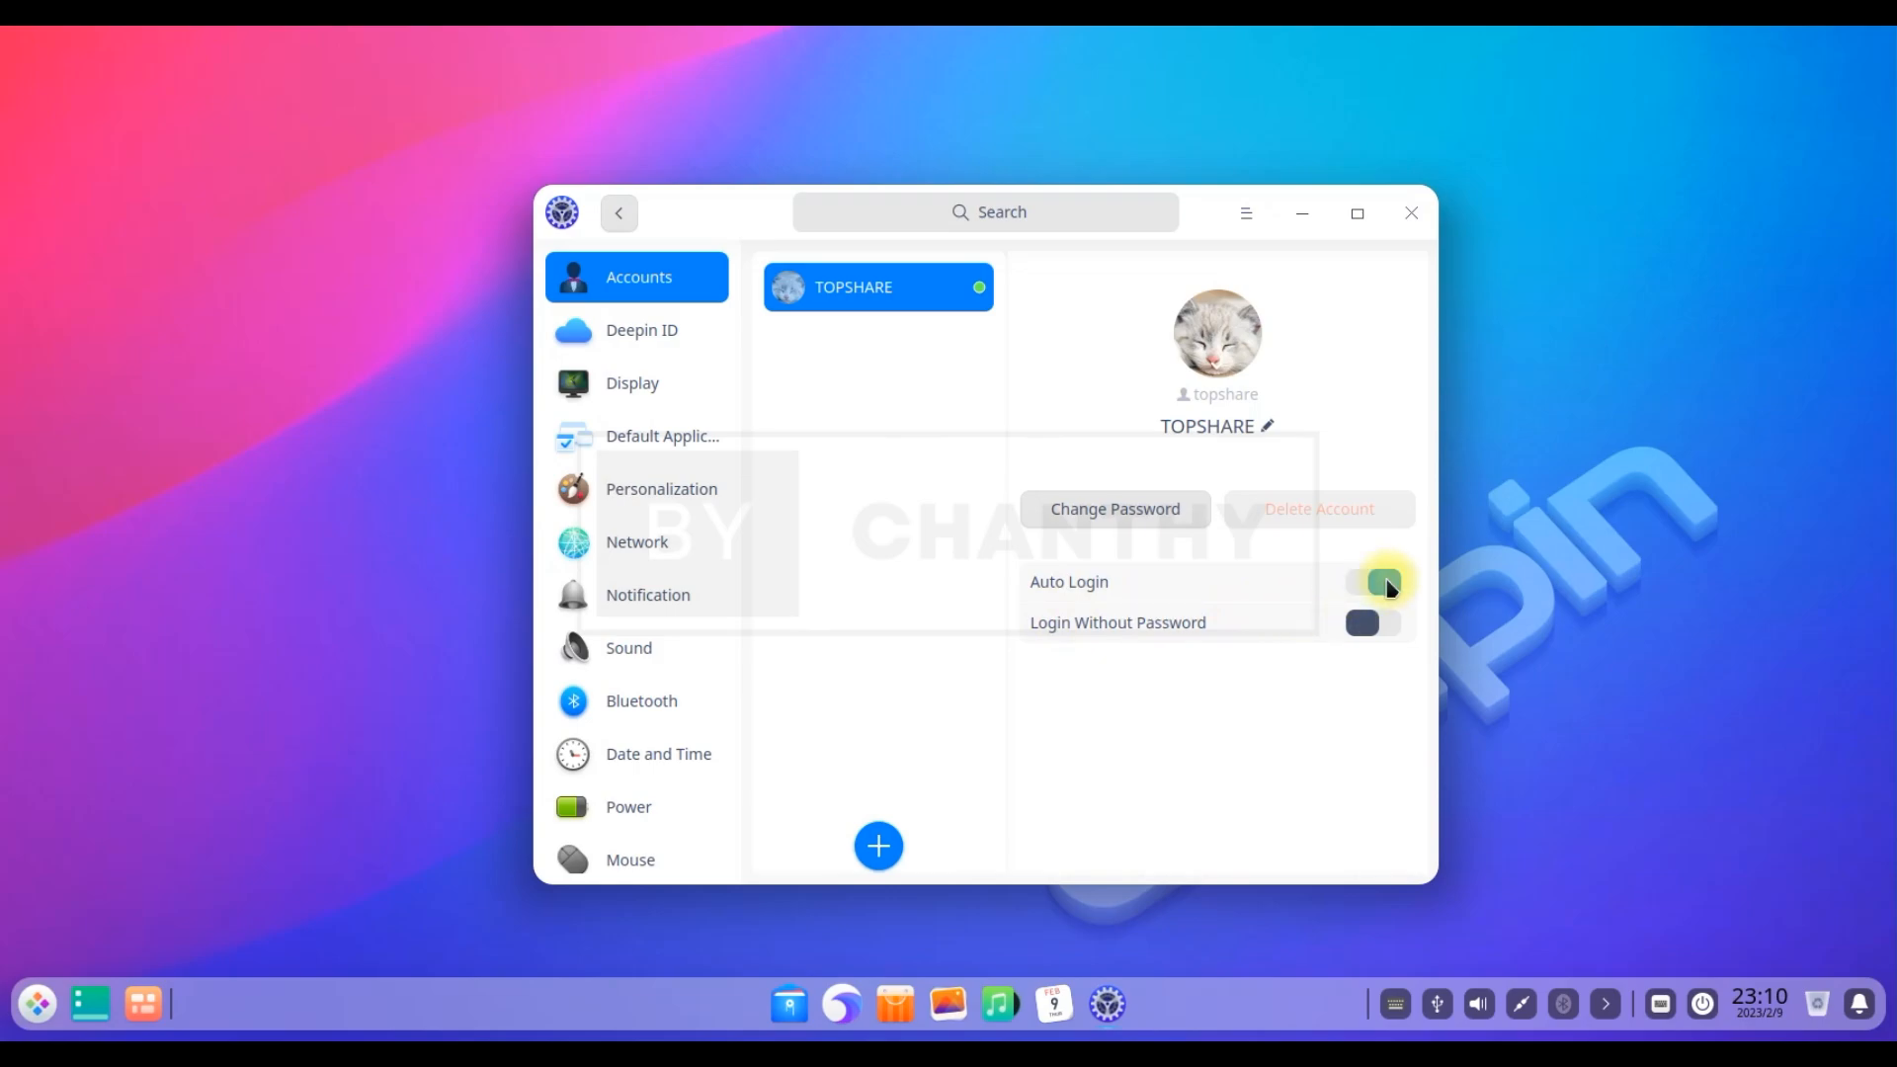
# Enable Auto Login and Login Without Password, authenticating each with the account password
pyautogui.write('****')
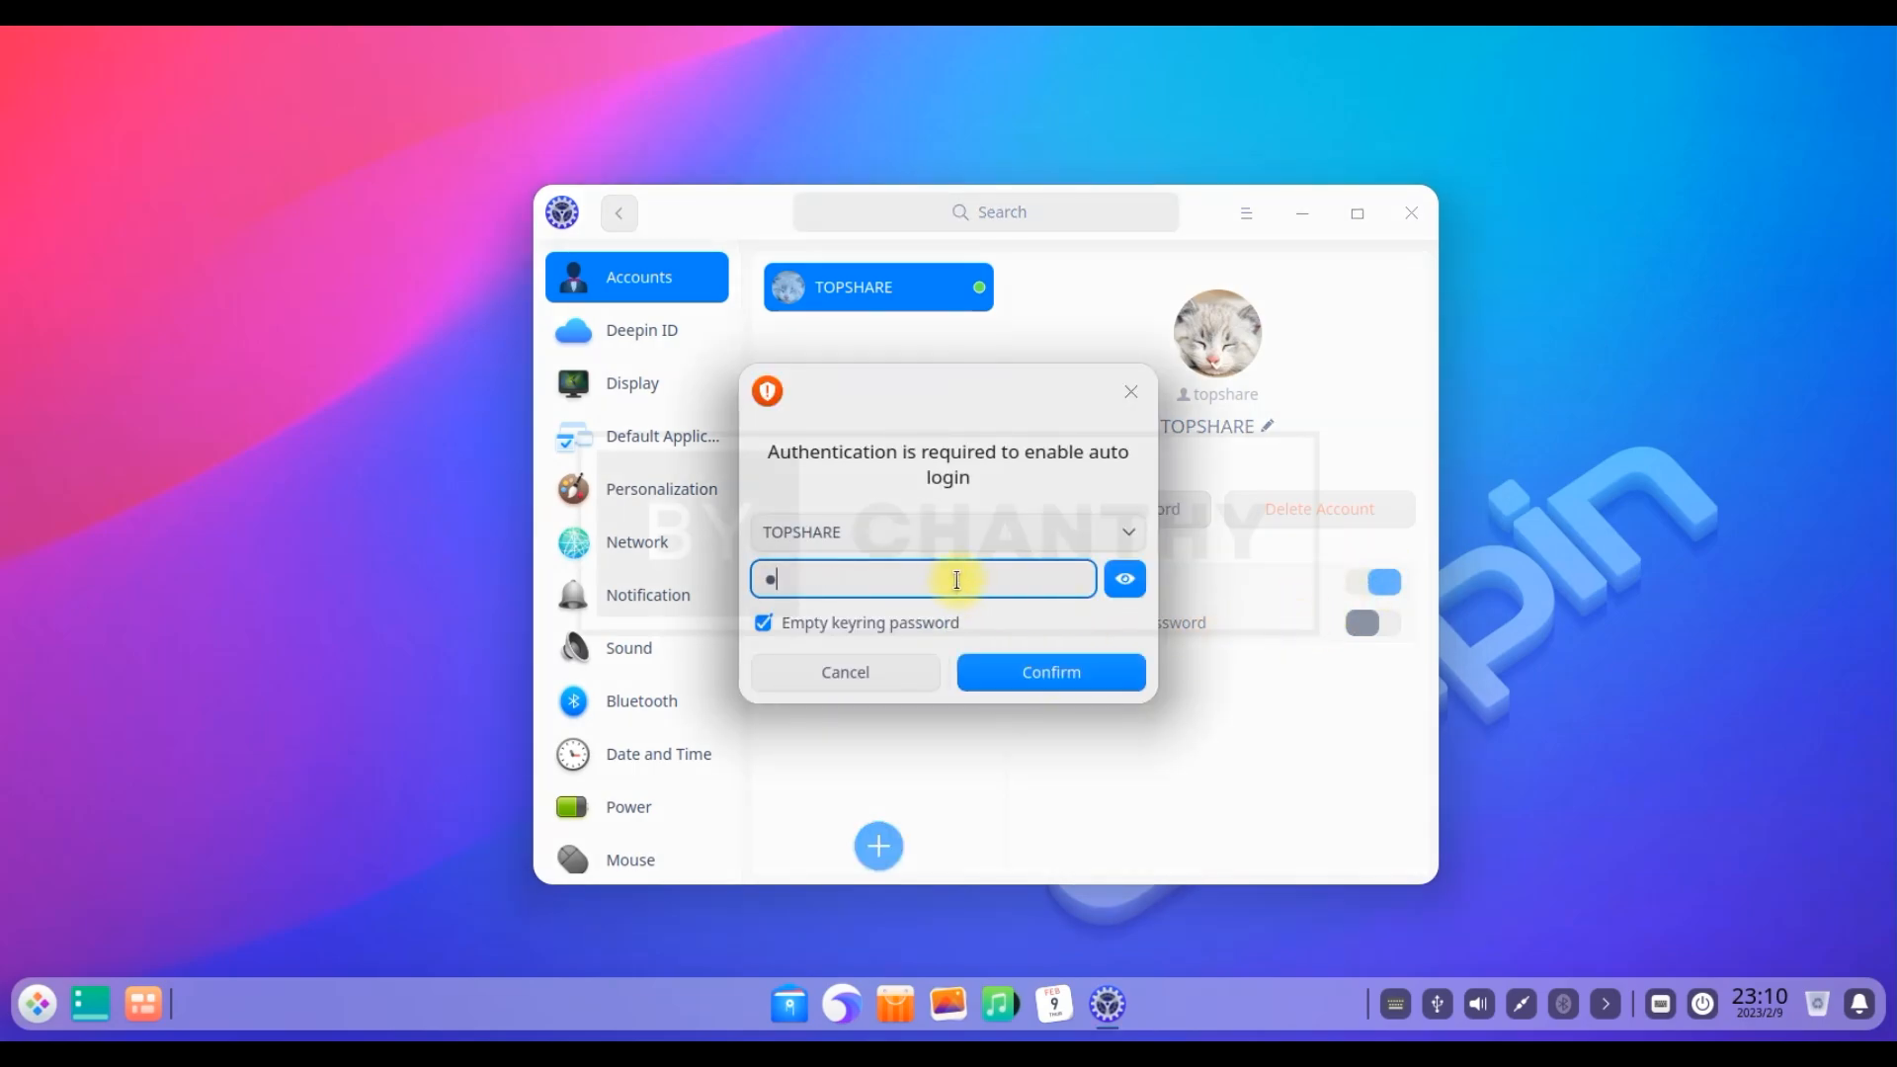
pyautogui.click(1093, 670)
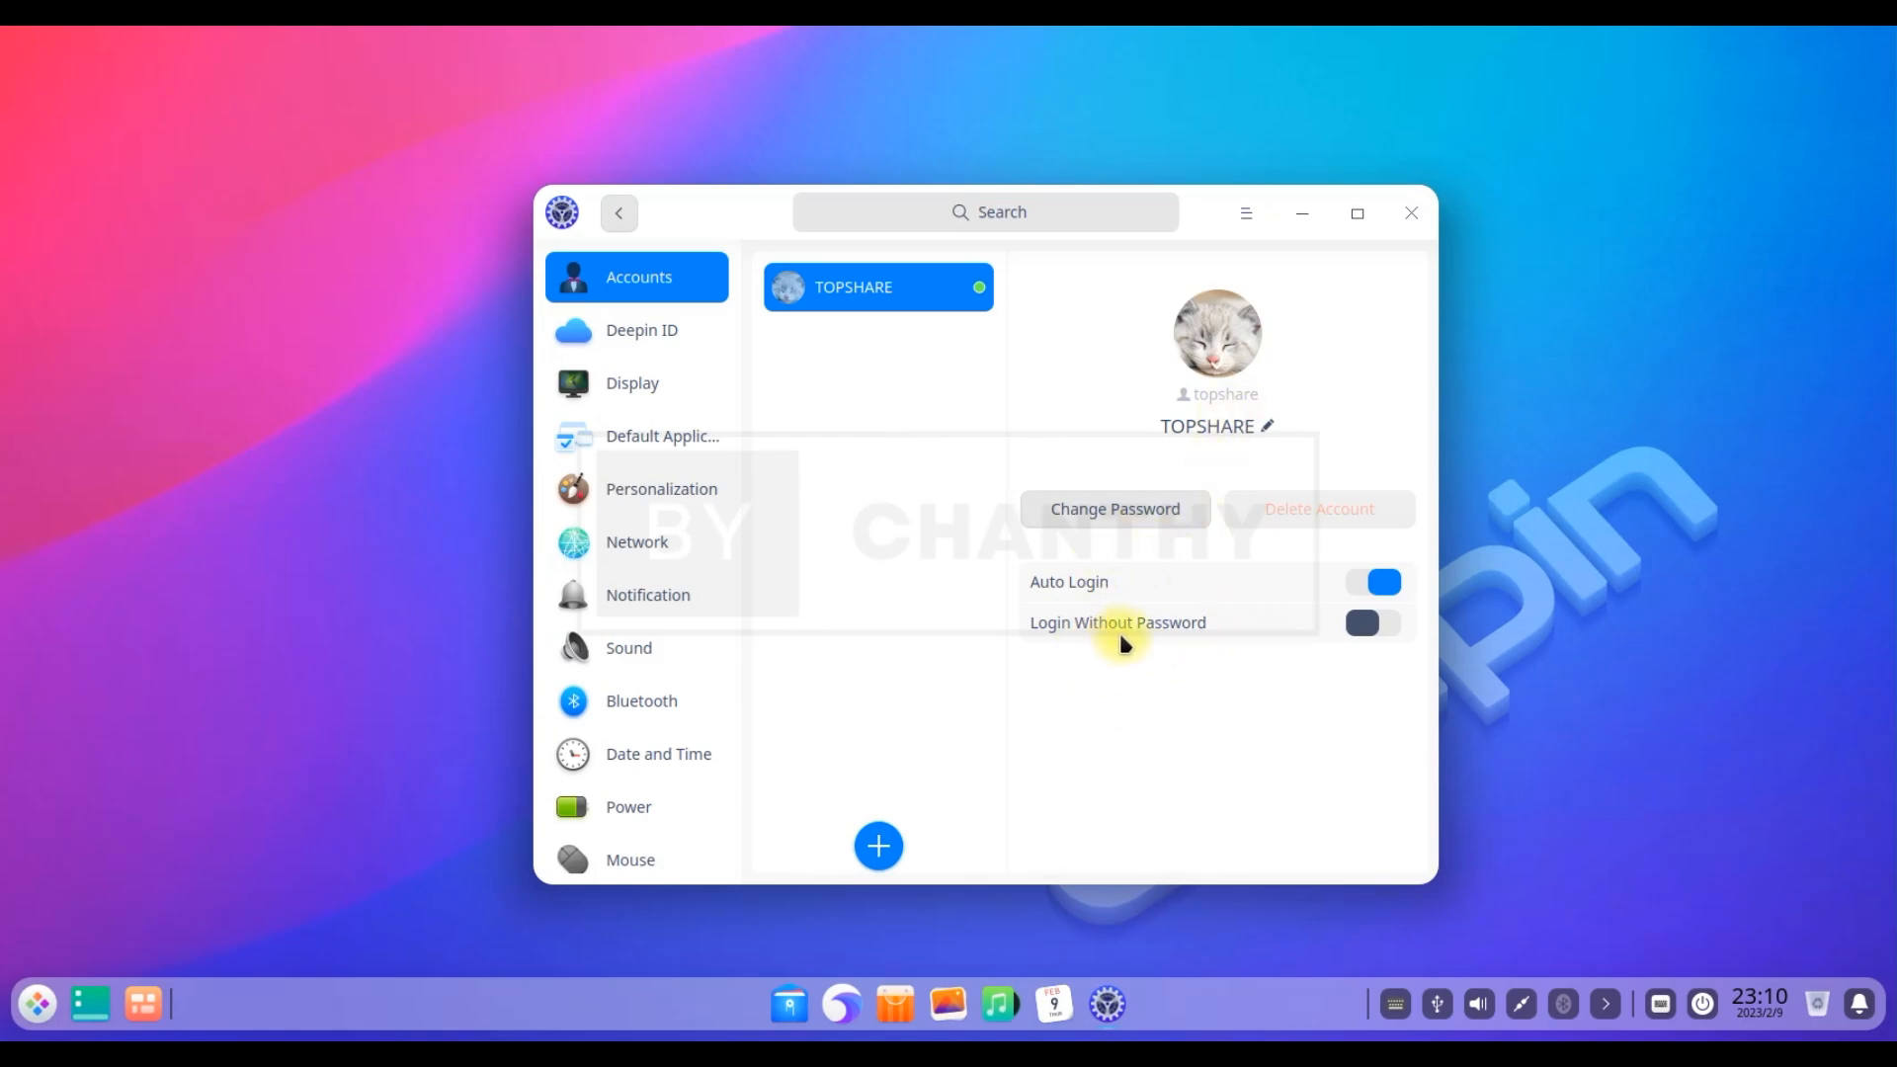
pyautogui.click(1380, 623)
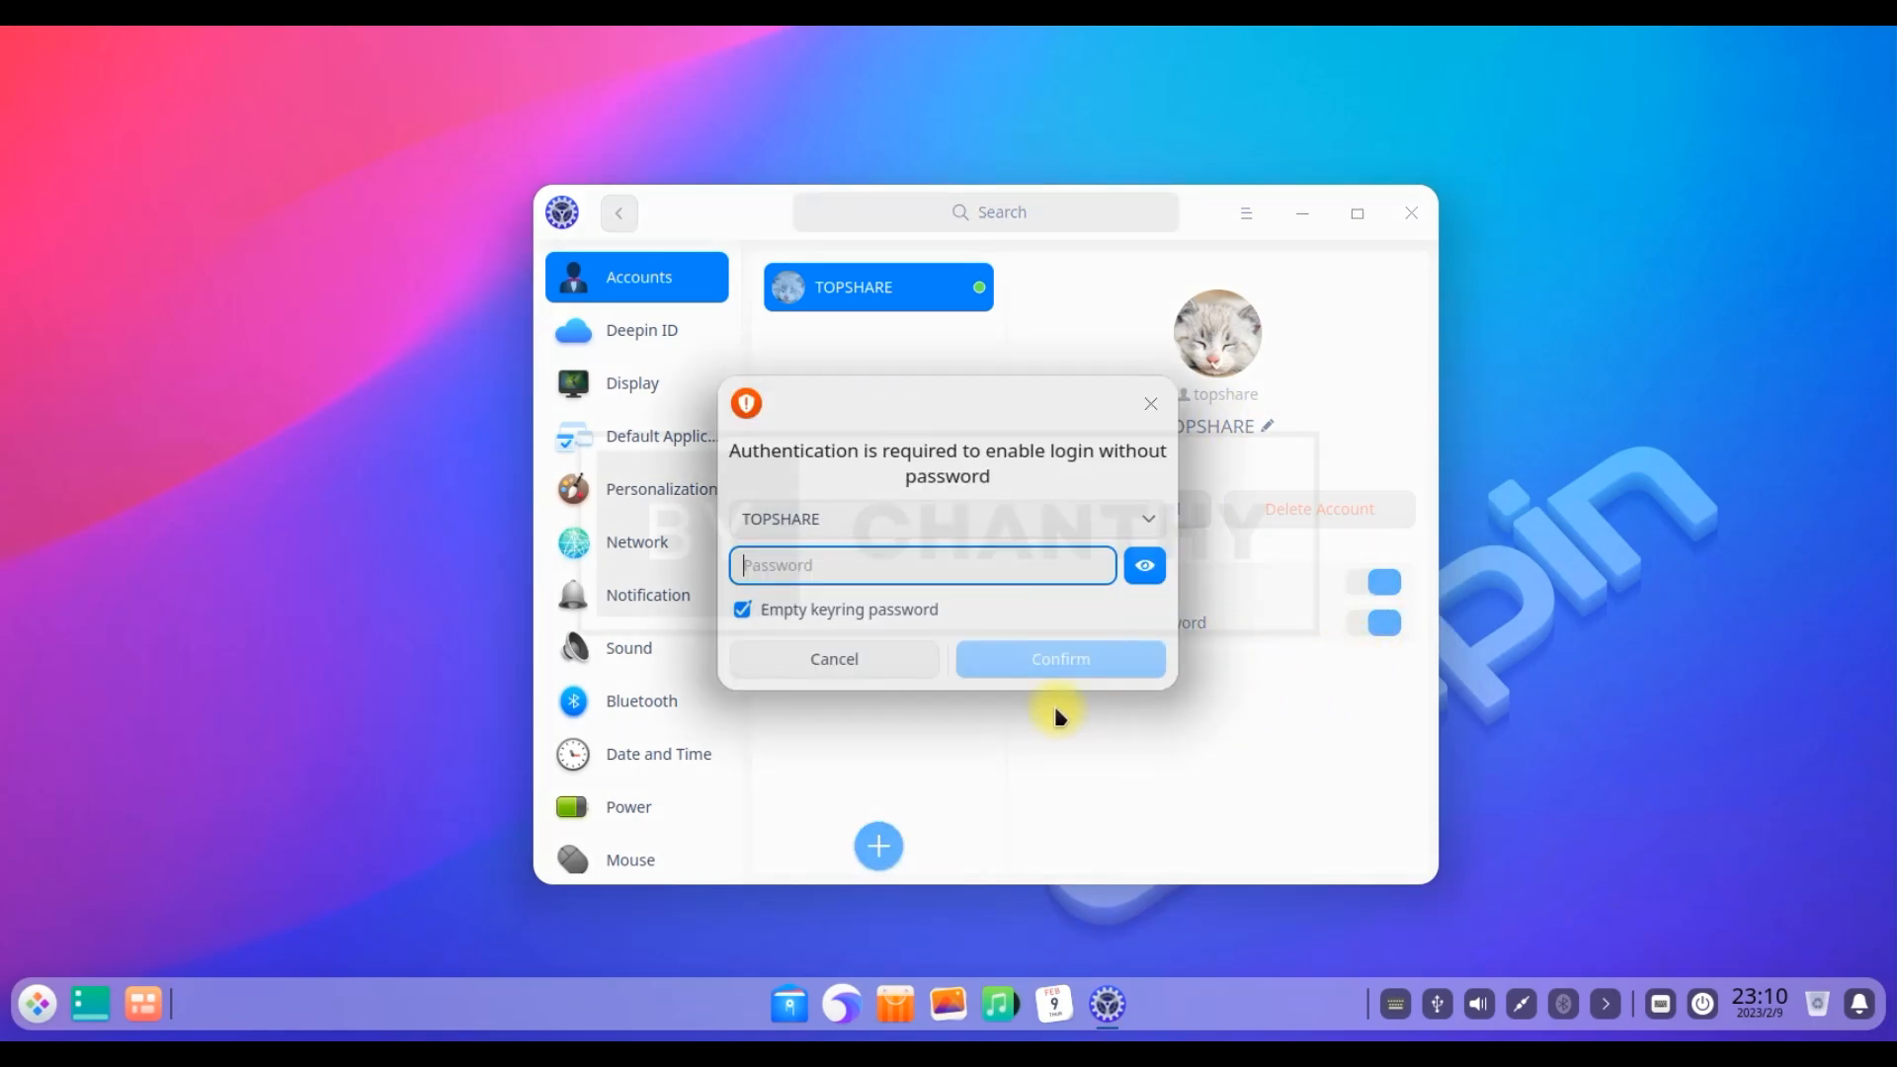
pyautogui.write('•••')
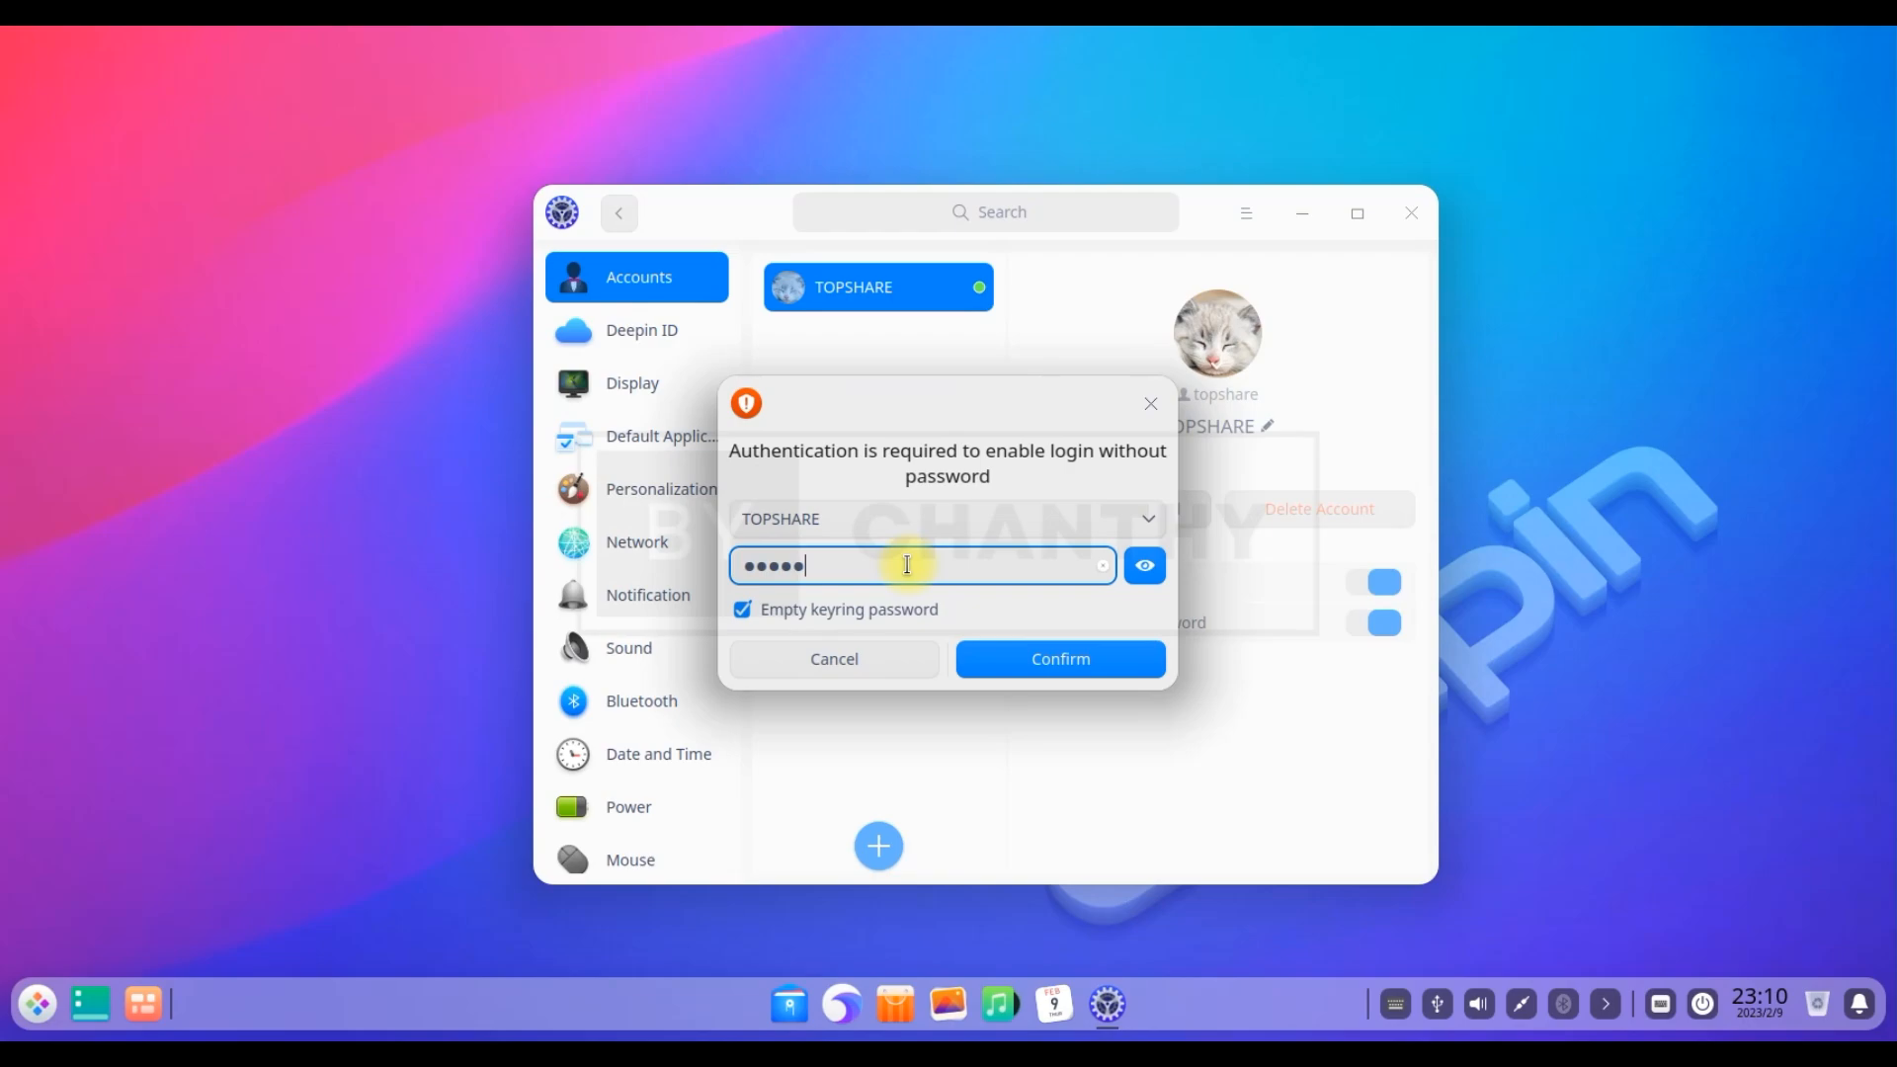
pyautogui.press('BackSpace')
pyautogui.press('BackSpace')
pyautogui.press('BackSpace')
pyautogui.press('BackSpace')
pyautogui.press('BackSpace')
pyautogui.press('BackSpace')
pyautogui.press('BackSpace')
pyautogui.press('BackSpace')
pyautogui.write('•')
pyautogui.click(1092, 665)
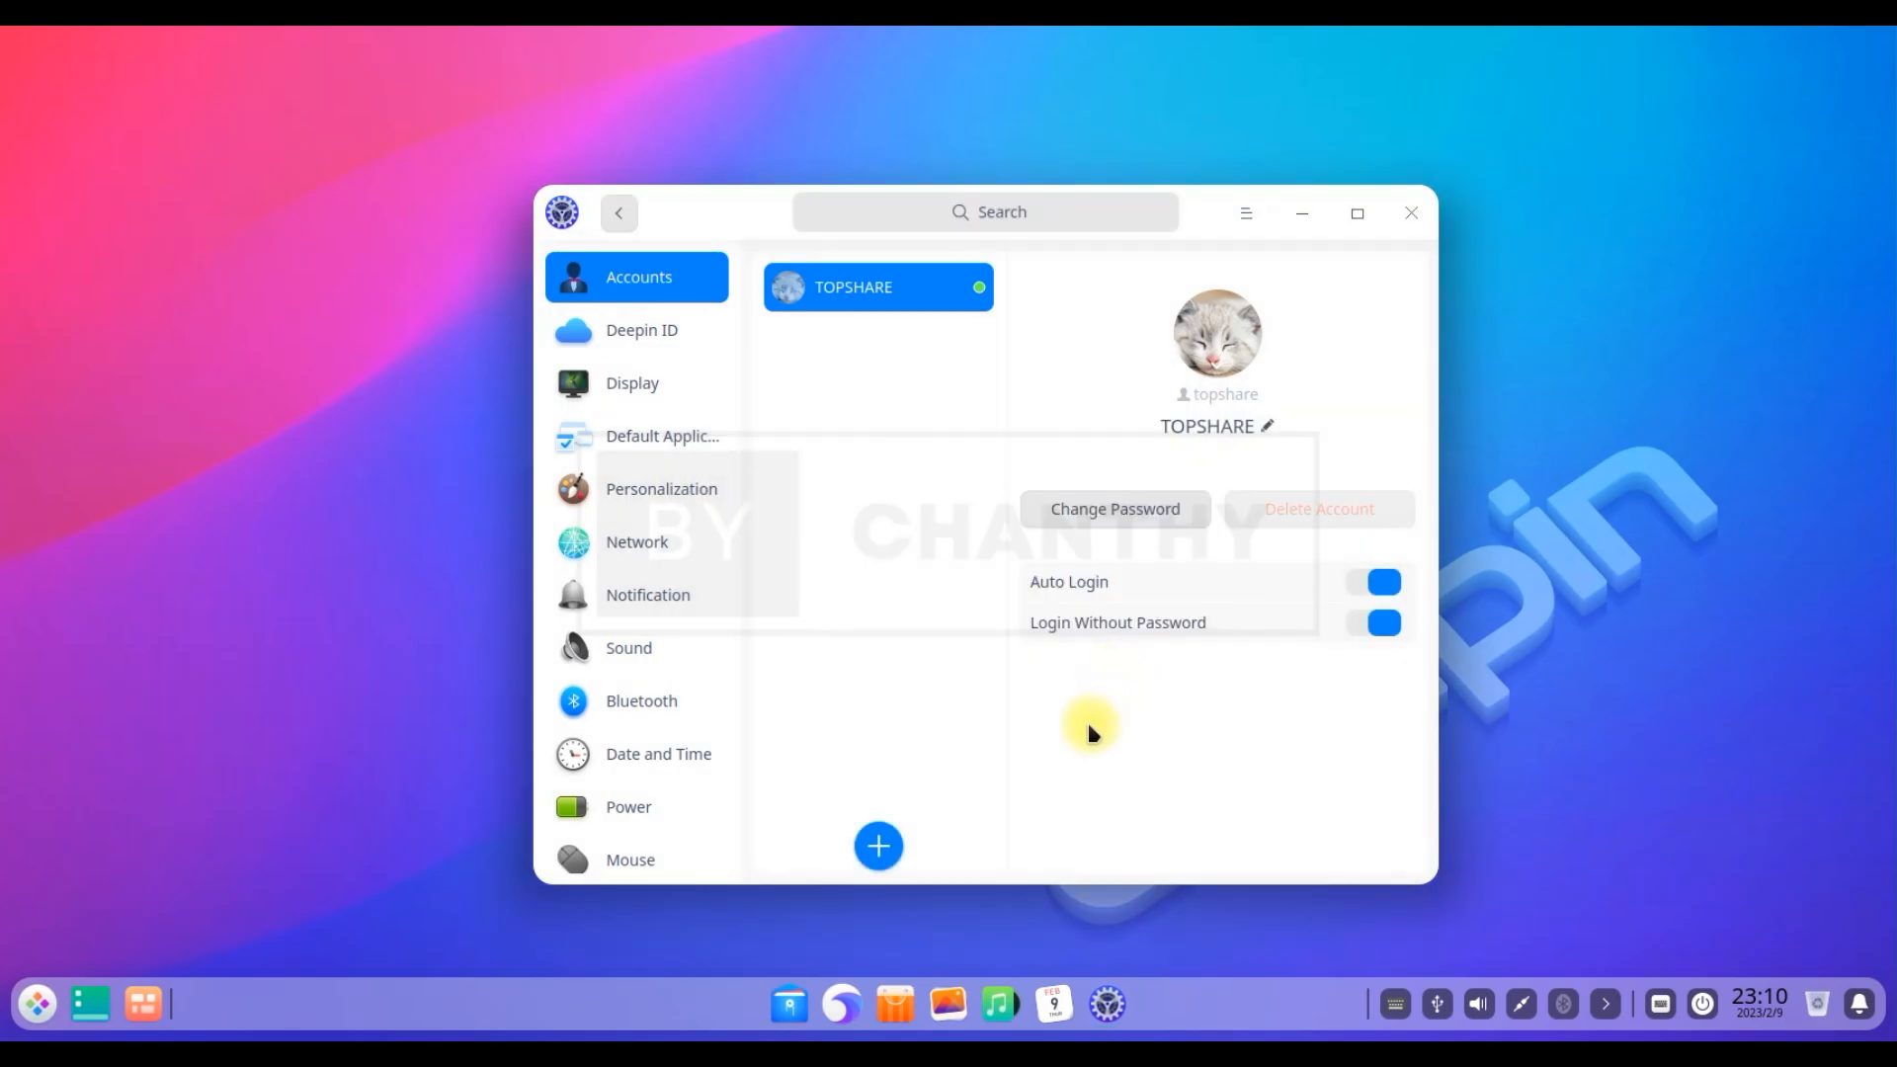
pyautogui.click(660, 322)
# Browse Display and Default Applications, then set the Personalization accent colour to orange
pyautogui.click(642, 396)
pyautogui.click(637, 437)
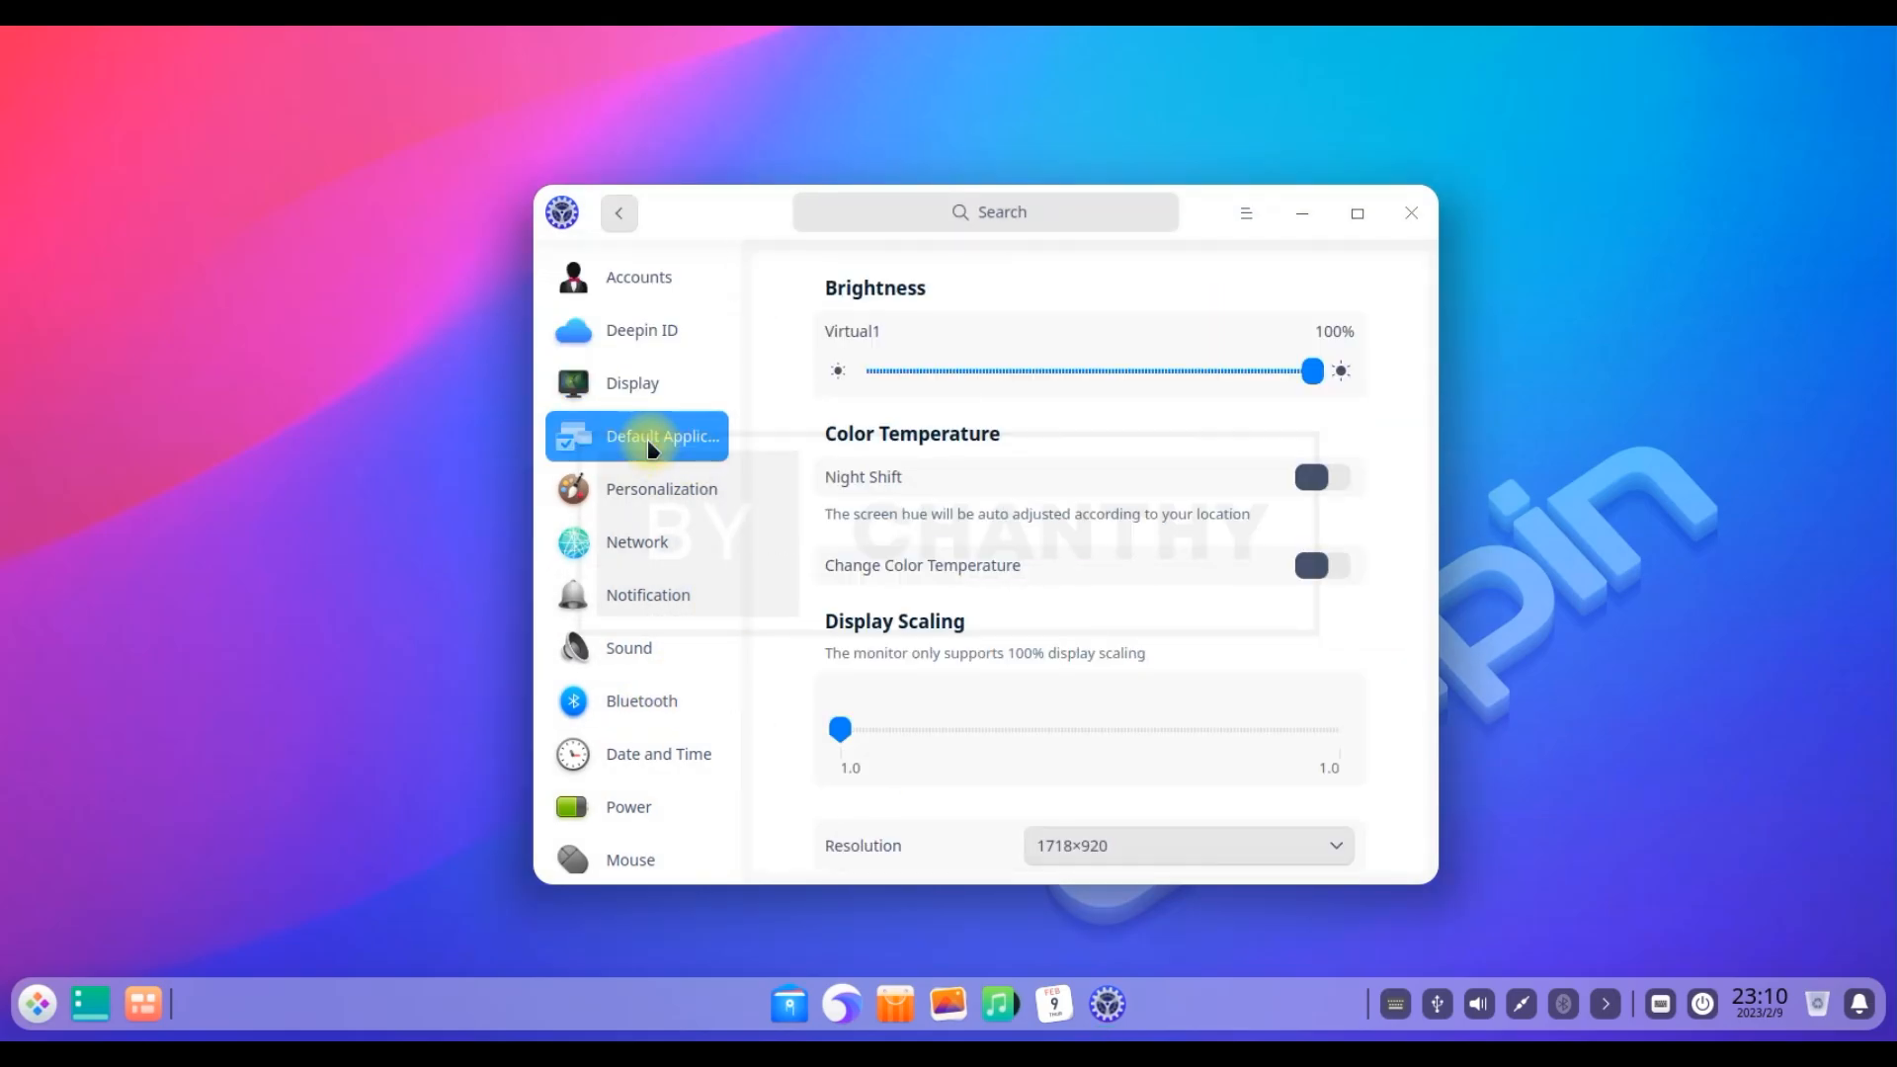
pyautogui.click(620, 492)
pyautogui.click(1218, 454)
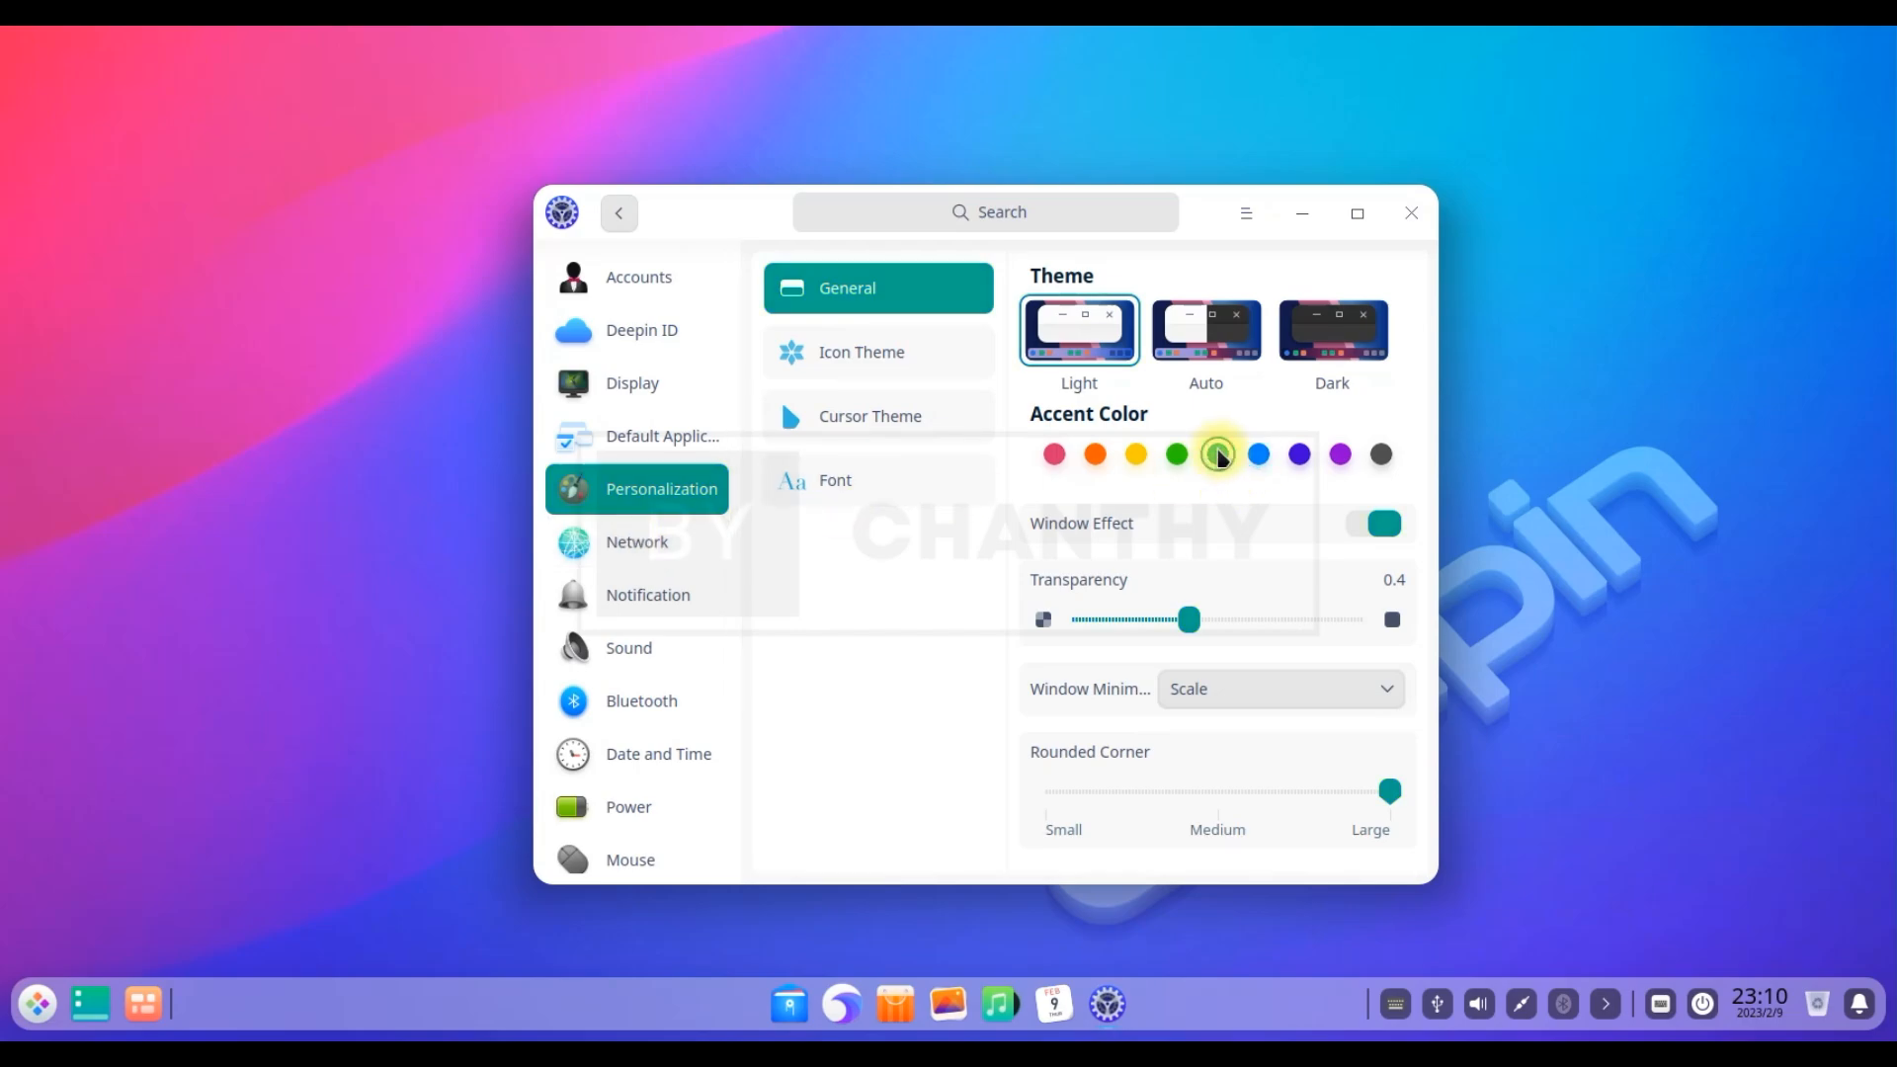
pyautogui.click(1095, 455)
# Review the Network pages: DSL, VPN, system proxy, application proxy and wired connection details
pyautogui.click(665, 544)
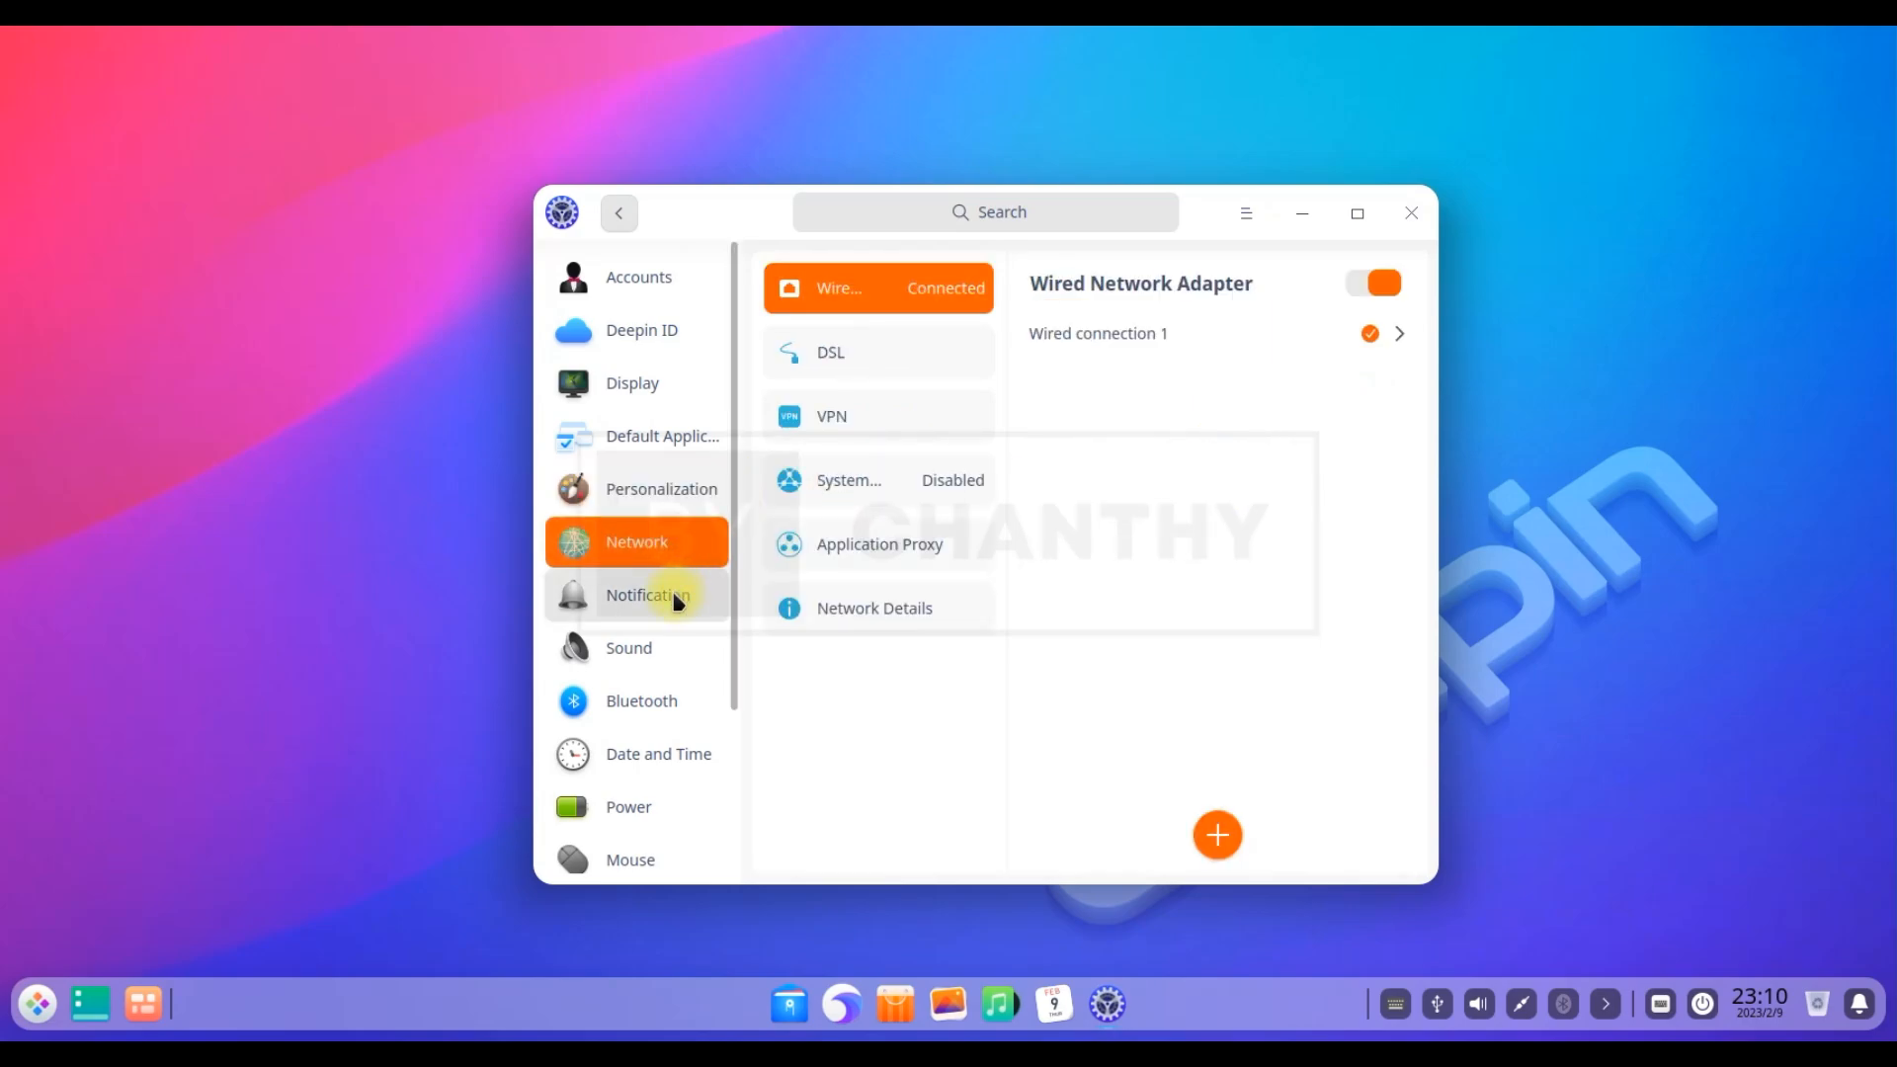
pyautogui.click(891, 336)
pyautogui.click(892, 417)
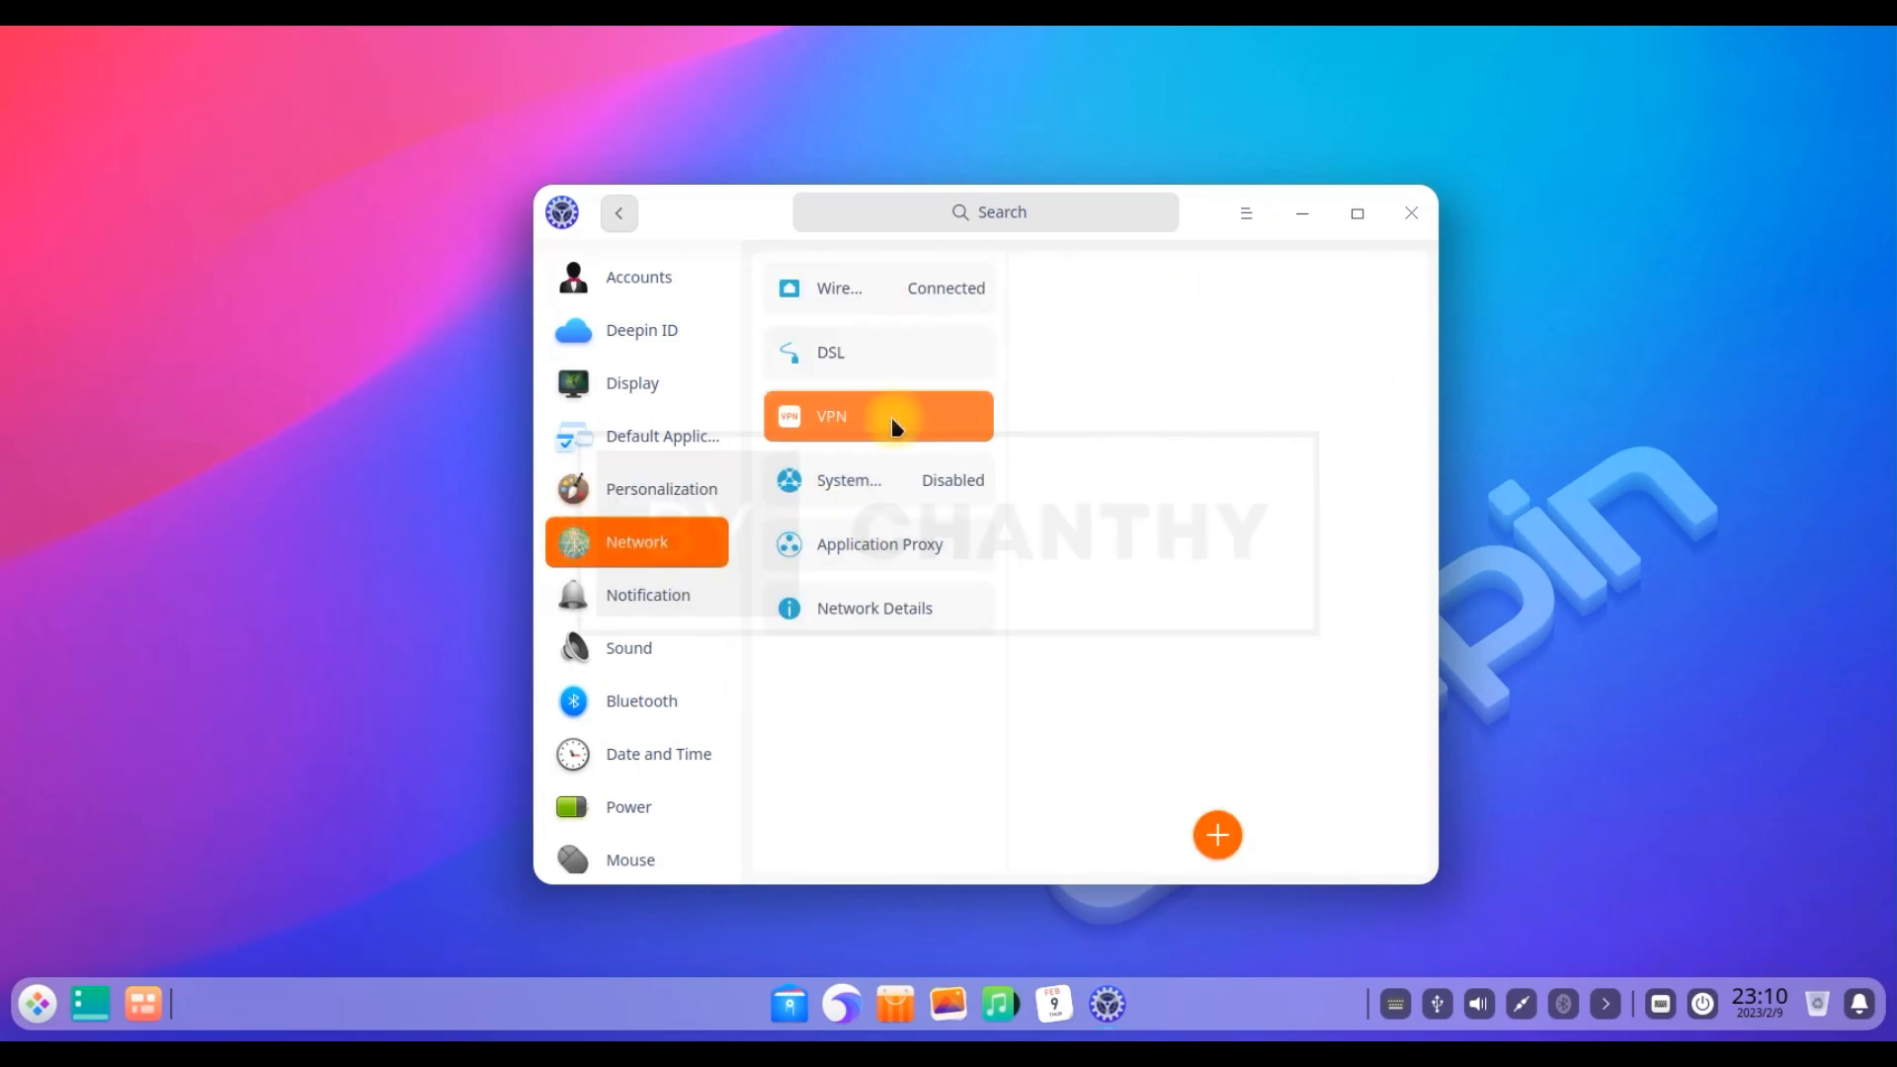
pyautogui.click(898, 484)
pyautogui.click(902, 551)
pyautogui.click(901, 608)
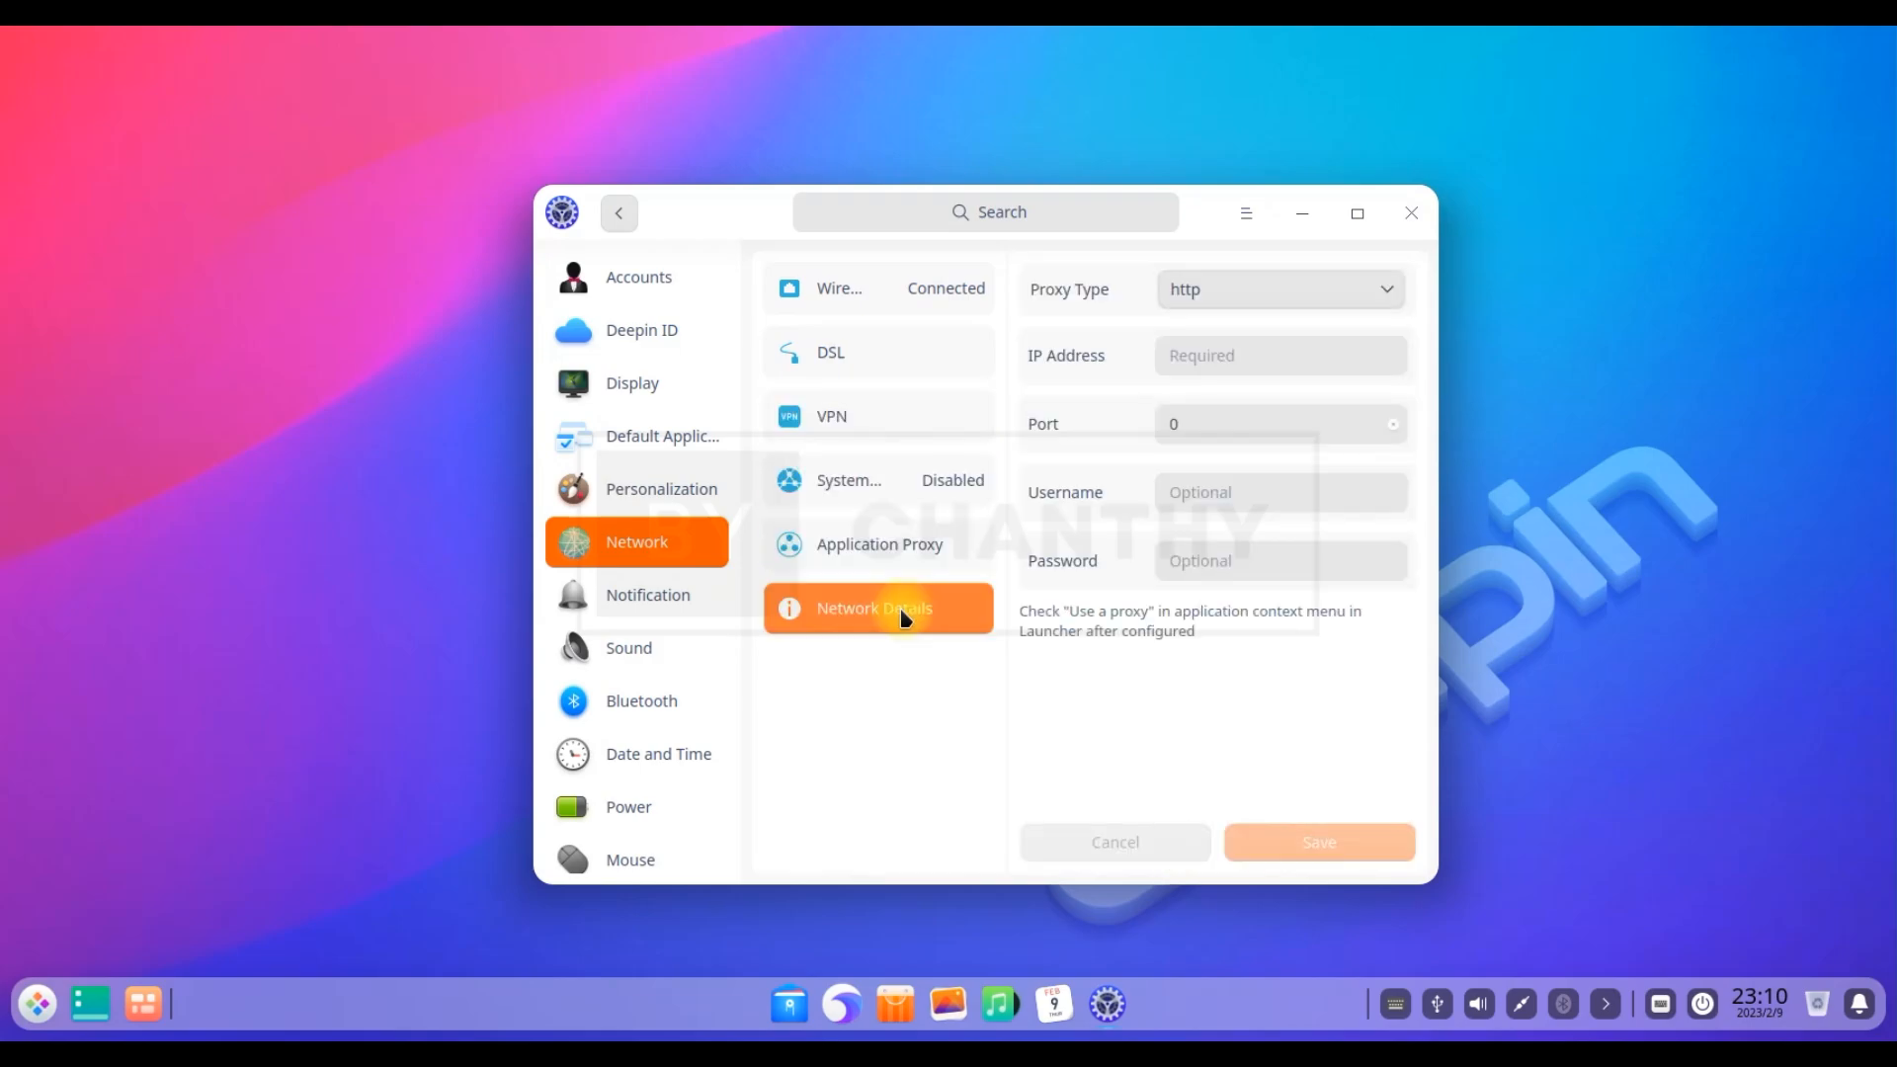
# Look through the Notification, Sound, Bluetooth, Date and Time, Power and Mouse settings
pyautogui.click(640, 595)
pyautogui.click(652, 647)
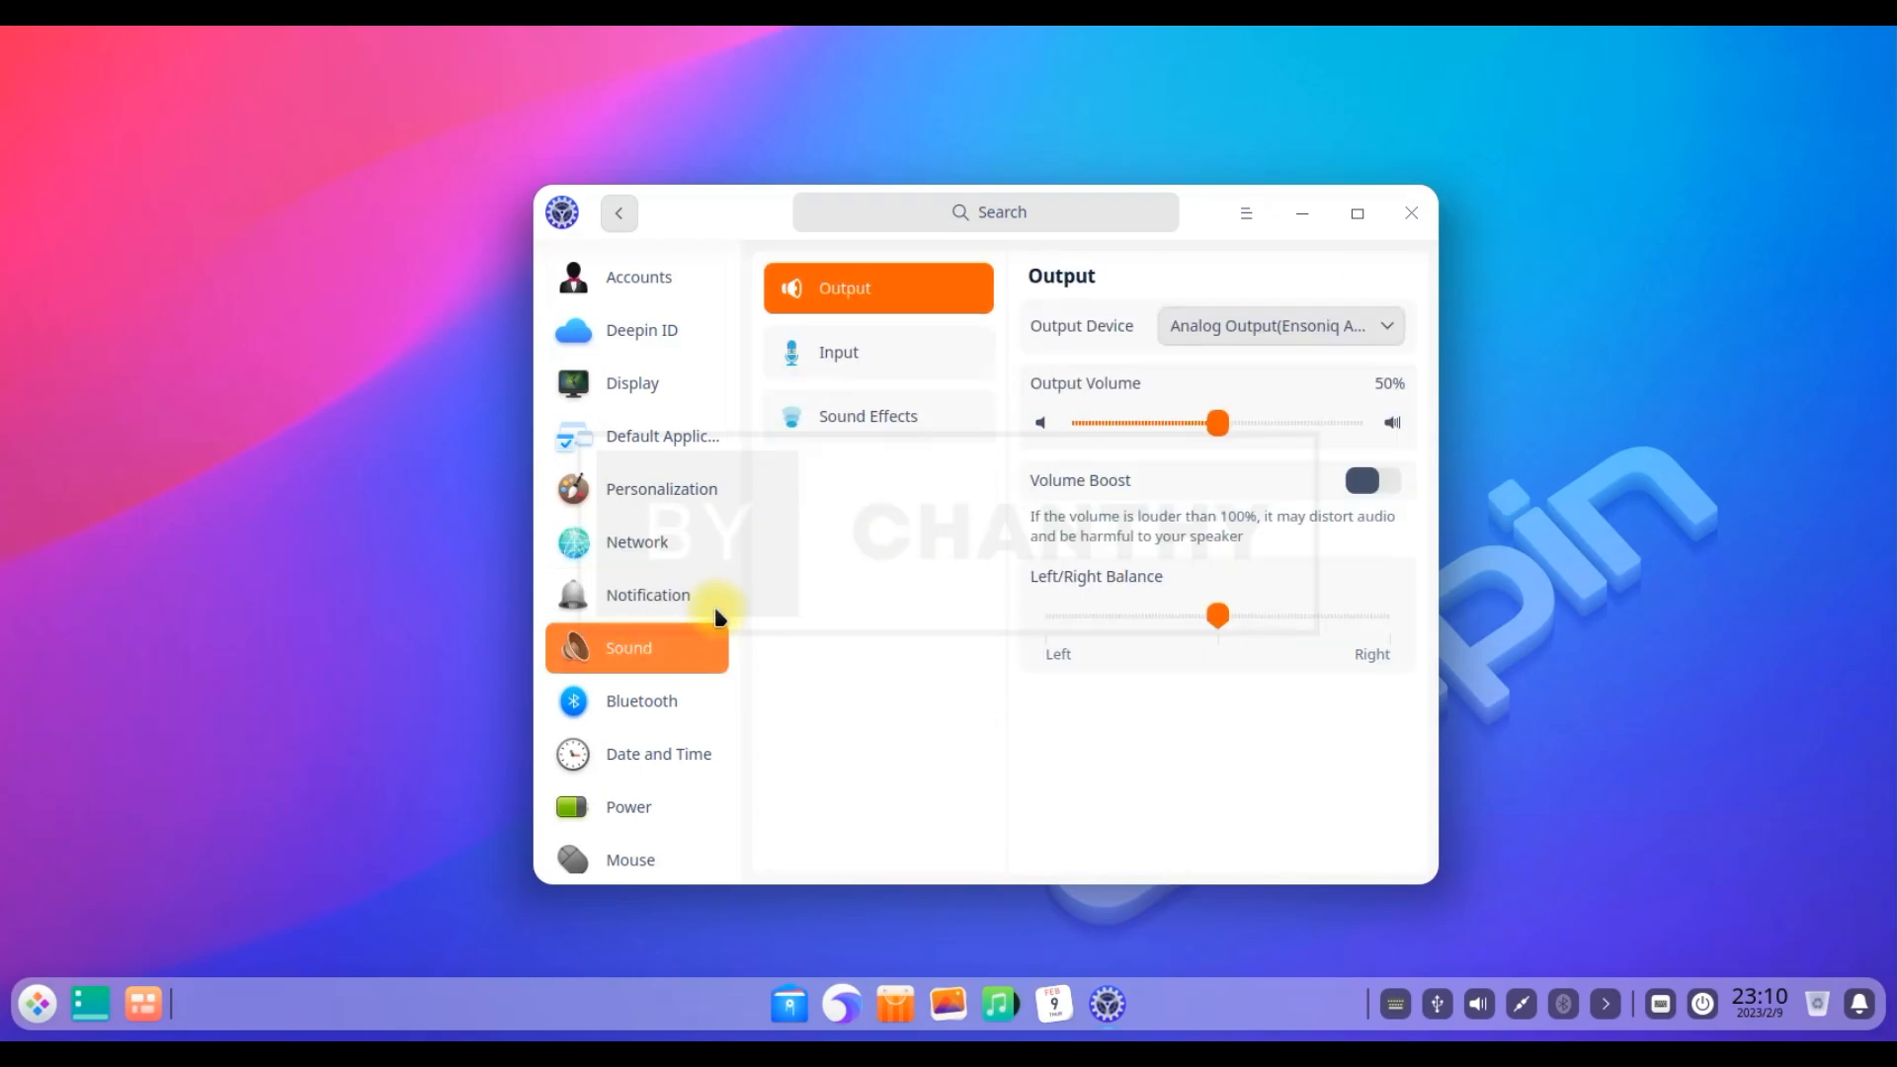
pyautogui.click(661, 711)
pyautogui.click(657, 759)
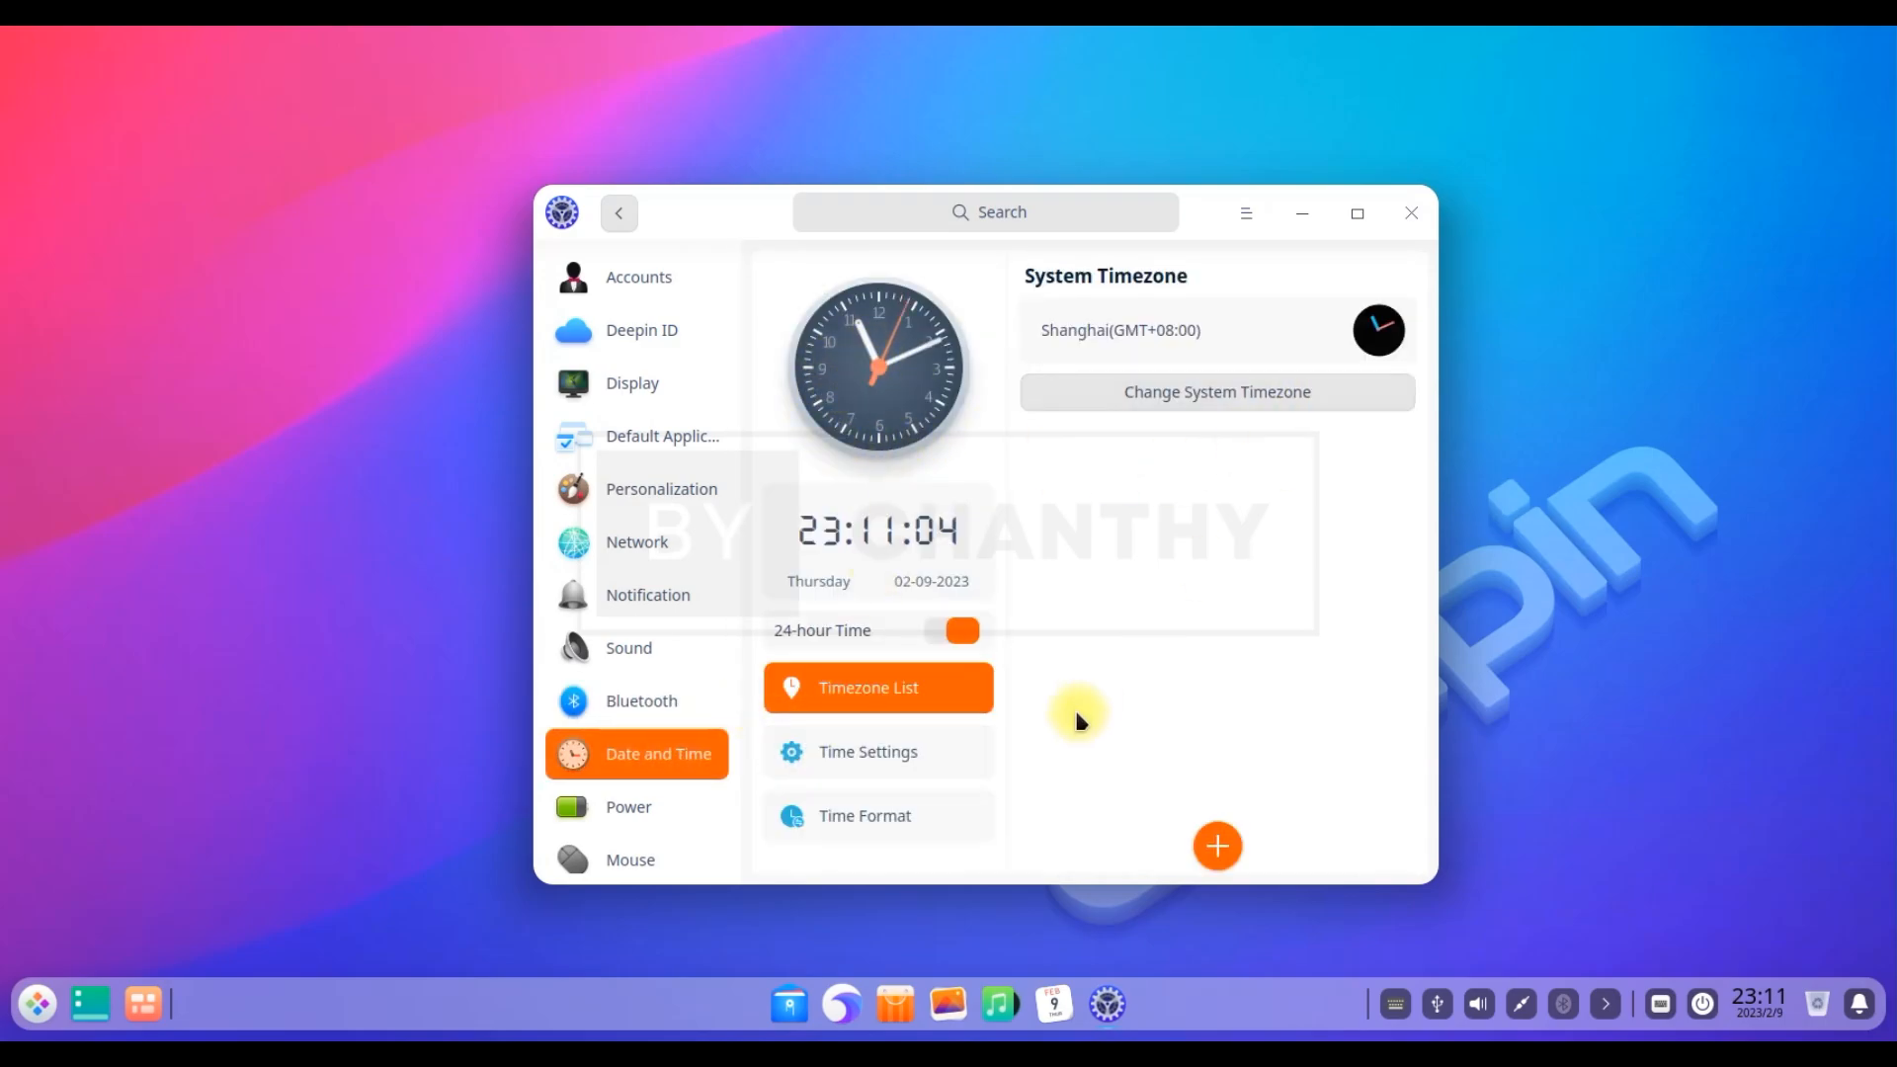
pyautogui.scroll(-2, 729, 539)
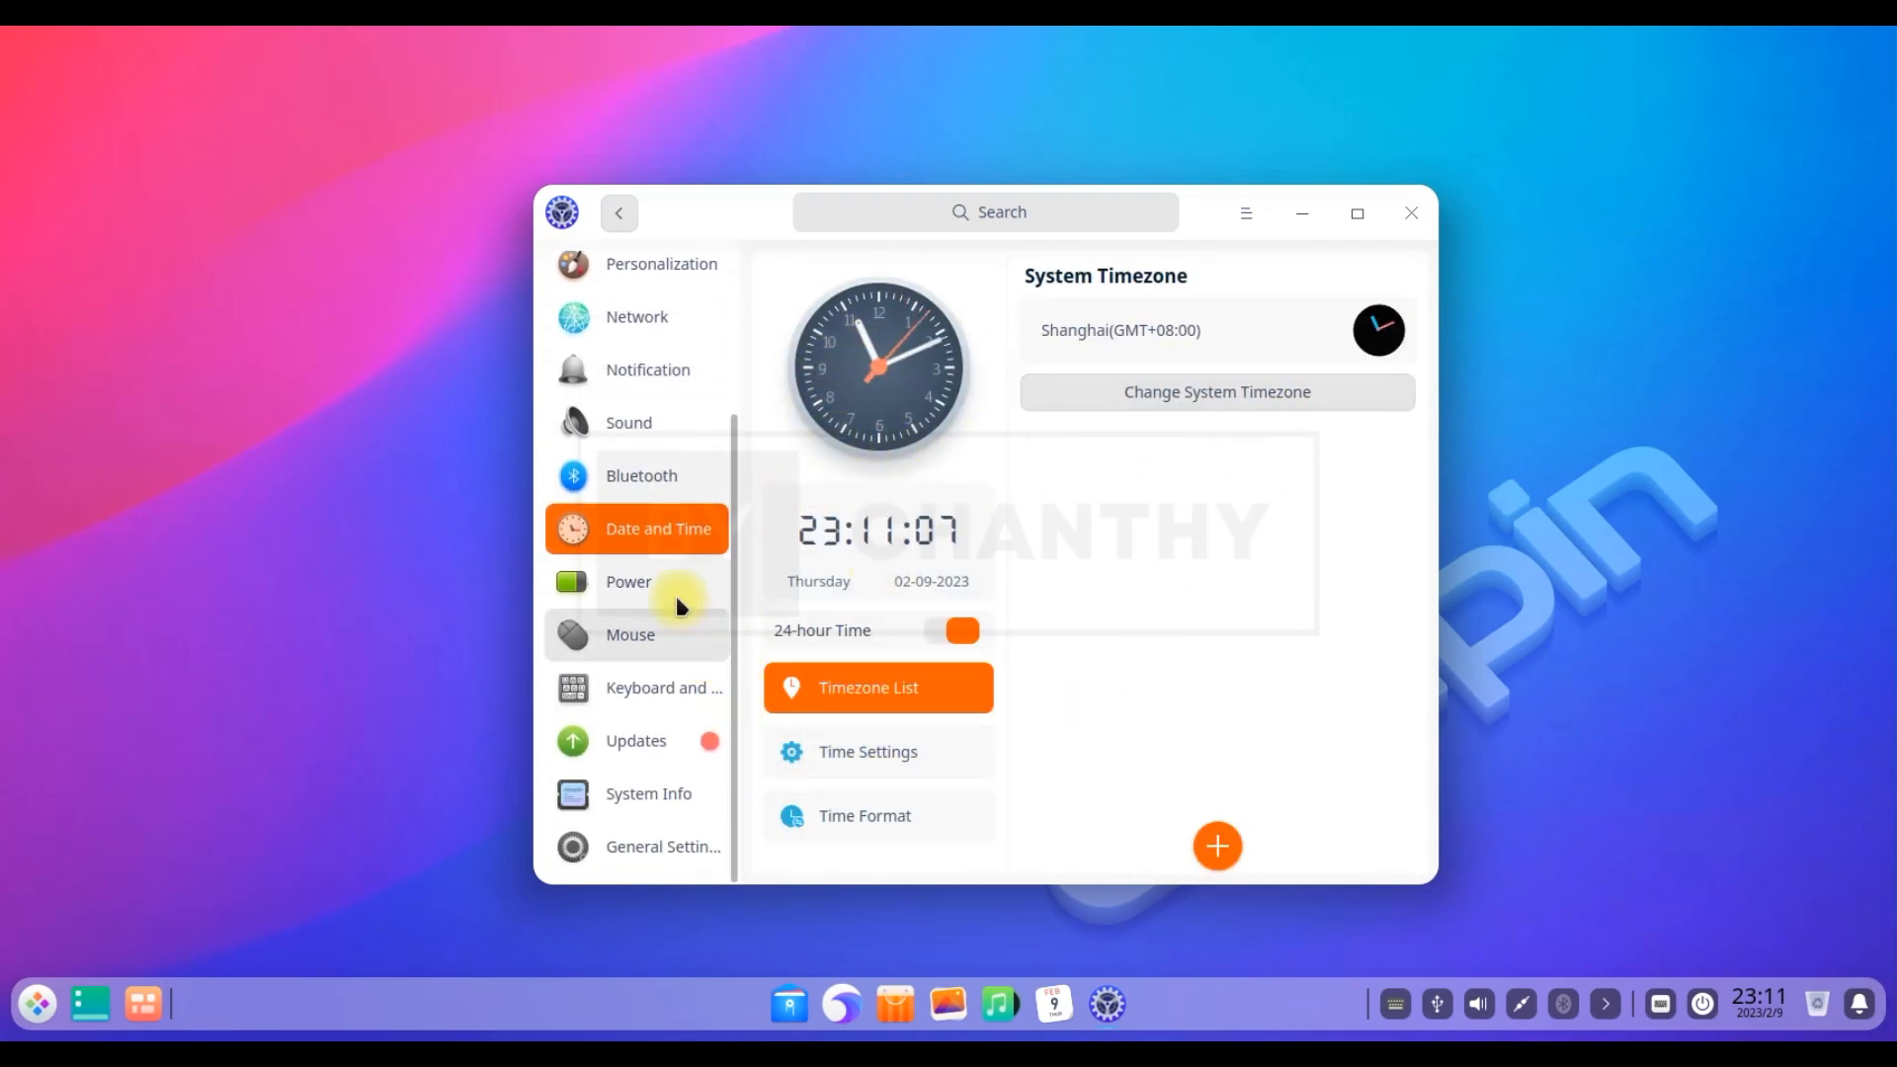
pyautogui.click(633, 583)
pyautogui.click(633, 642)
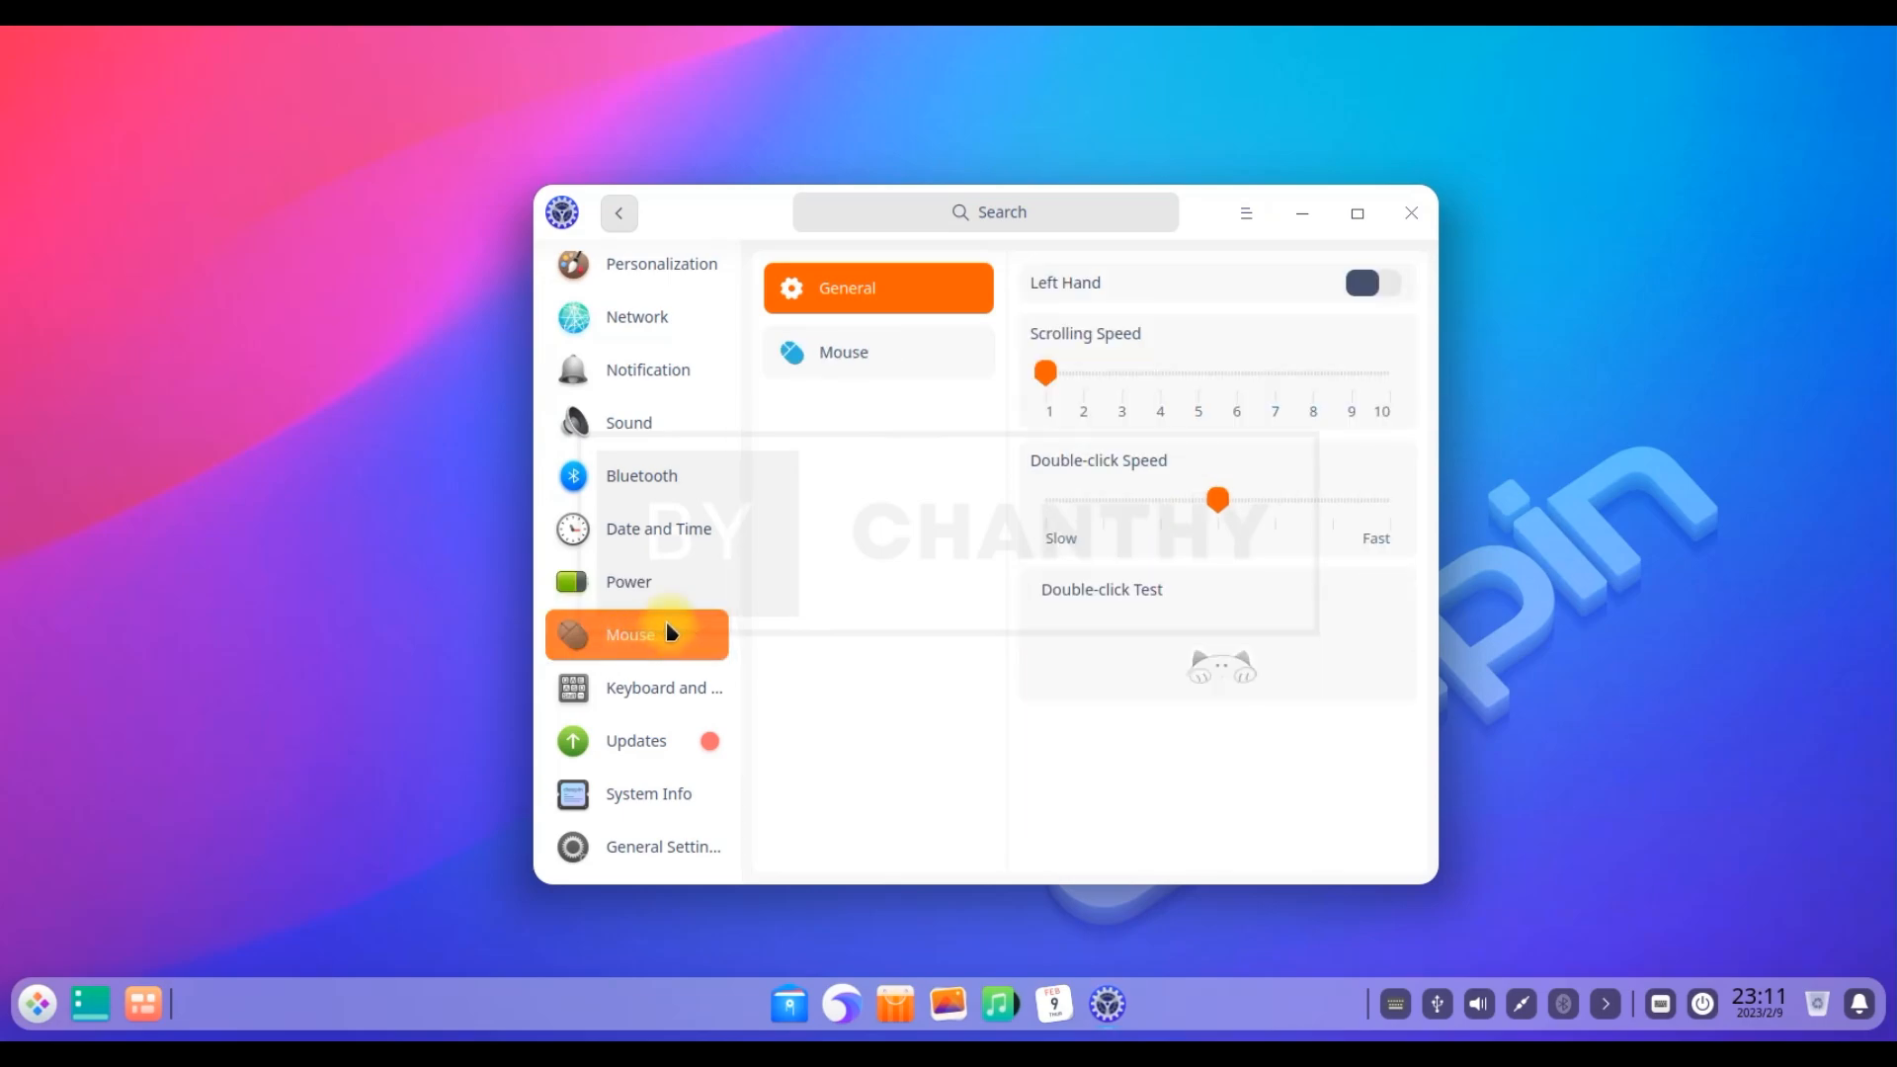
# Review Keyboard and Language: keyboard layouts, system languages and the shortcuts list
pyautogui.click(666, 688)
pyautogui.click(907, 367)
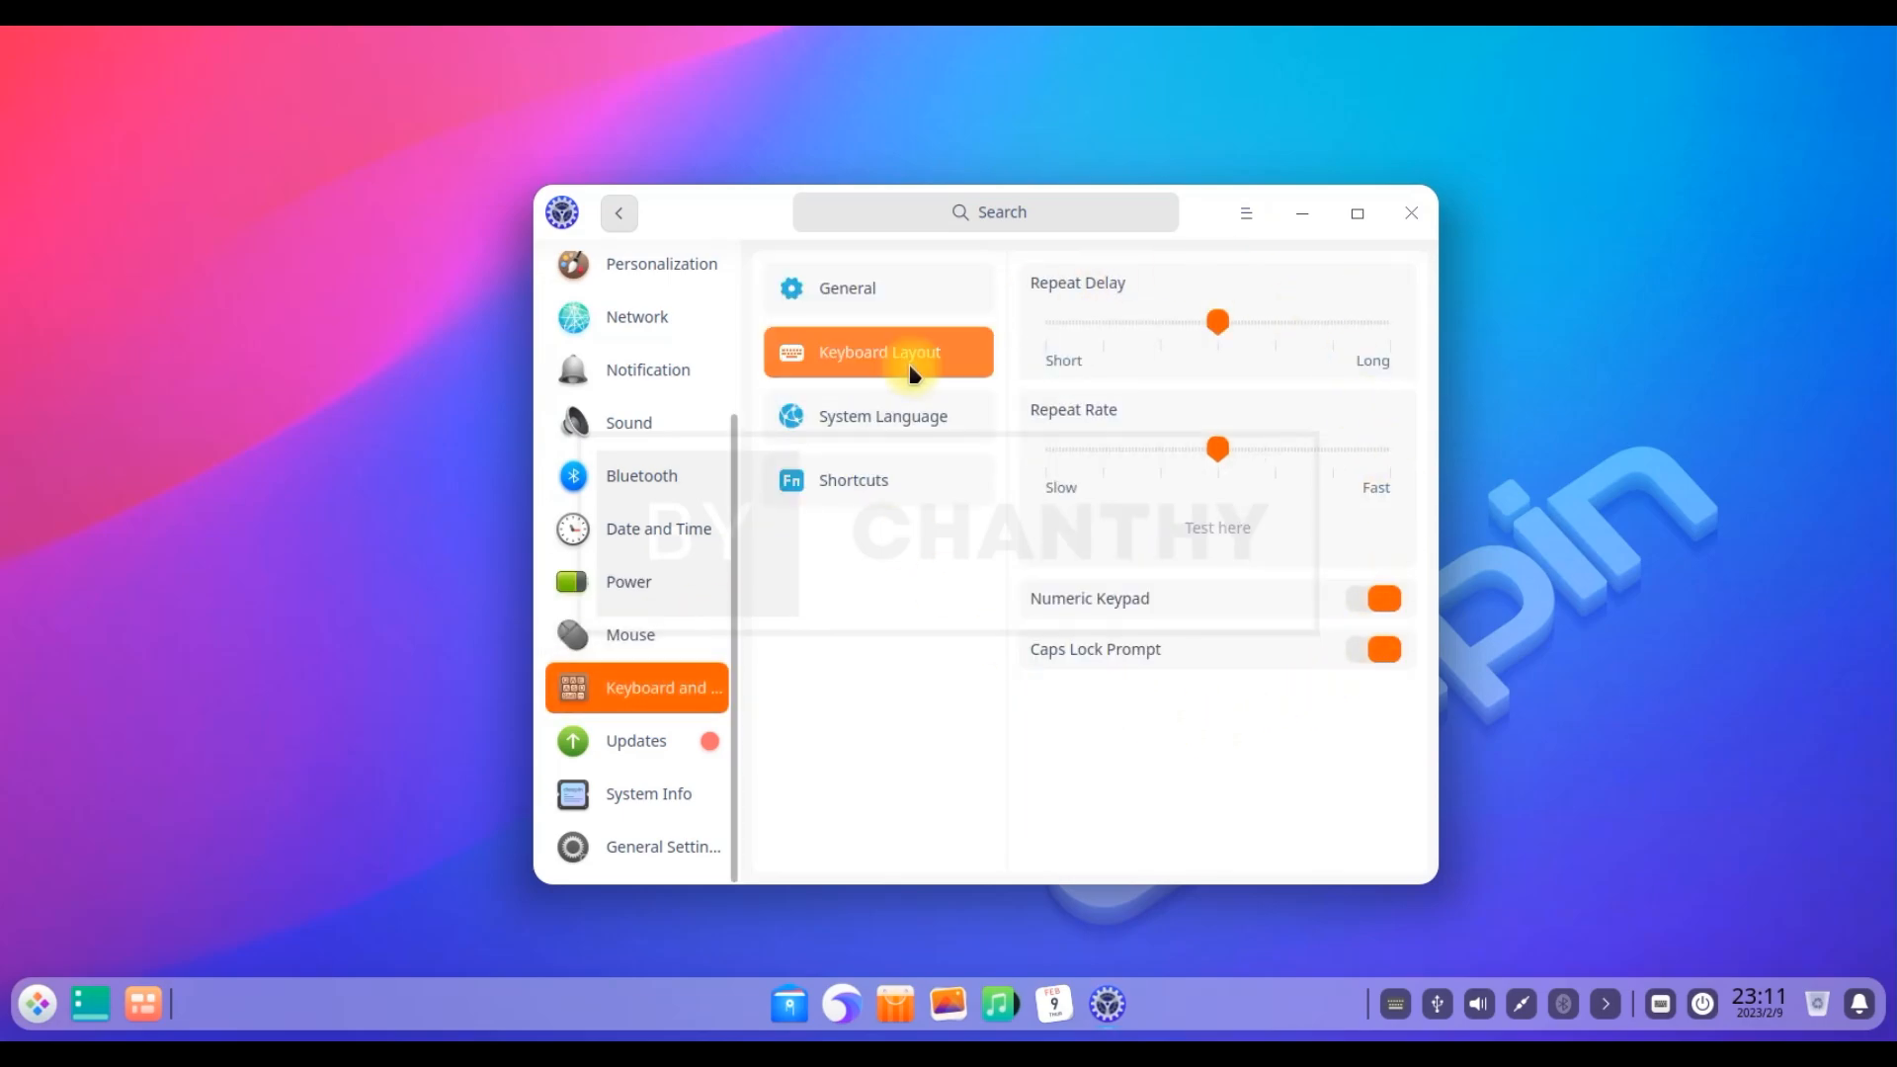
pyautogui.click(872, 419)
pyautogui.click(873, 480)
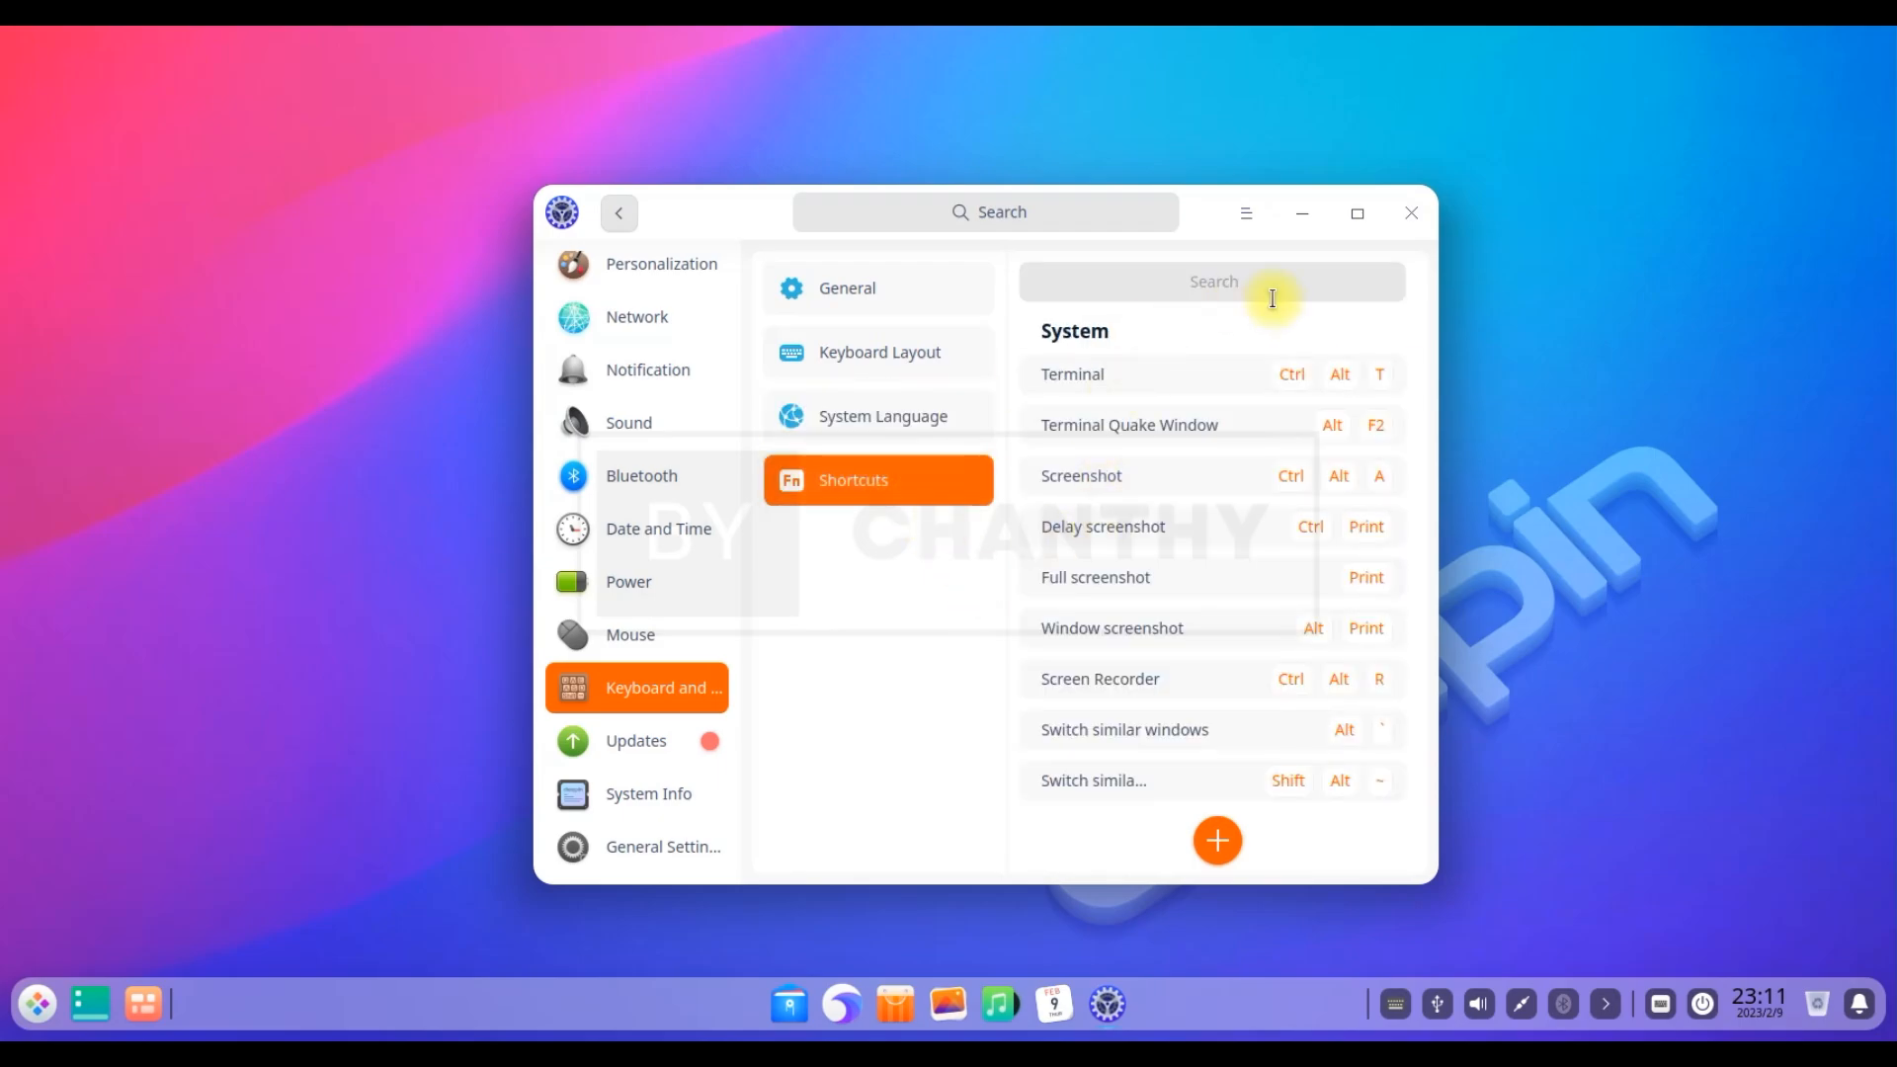
pyautogui.moveTo(1411, 427); pyautogui.dragTo(1396, 783)
# Check Updates and System Info, visit General, then close Control Center
pyautogui.click(647, 746)
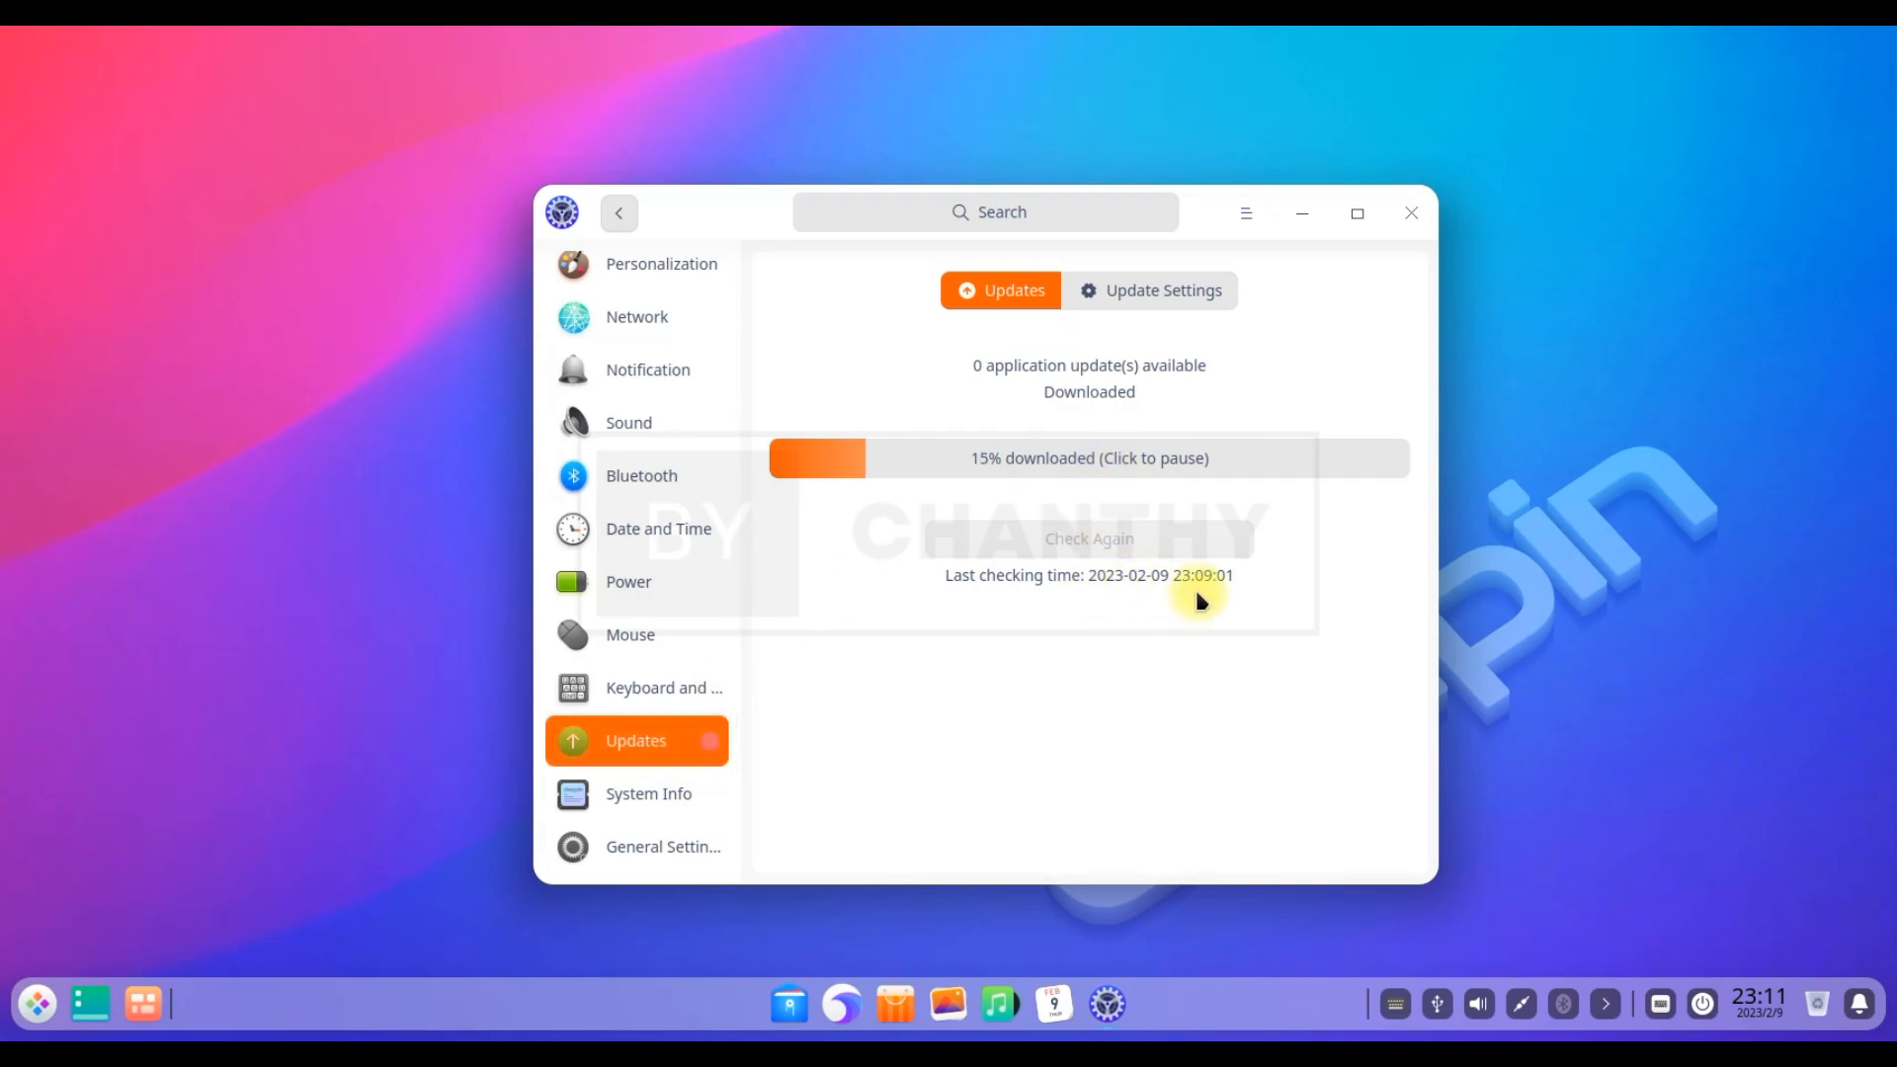
pyautogui.click(697, 795)
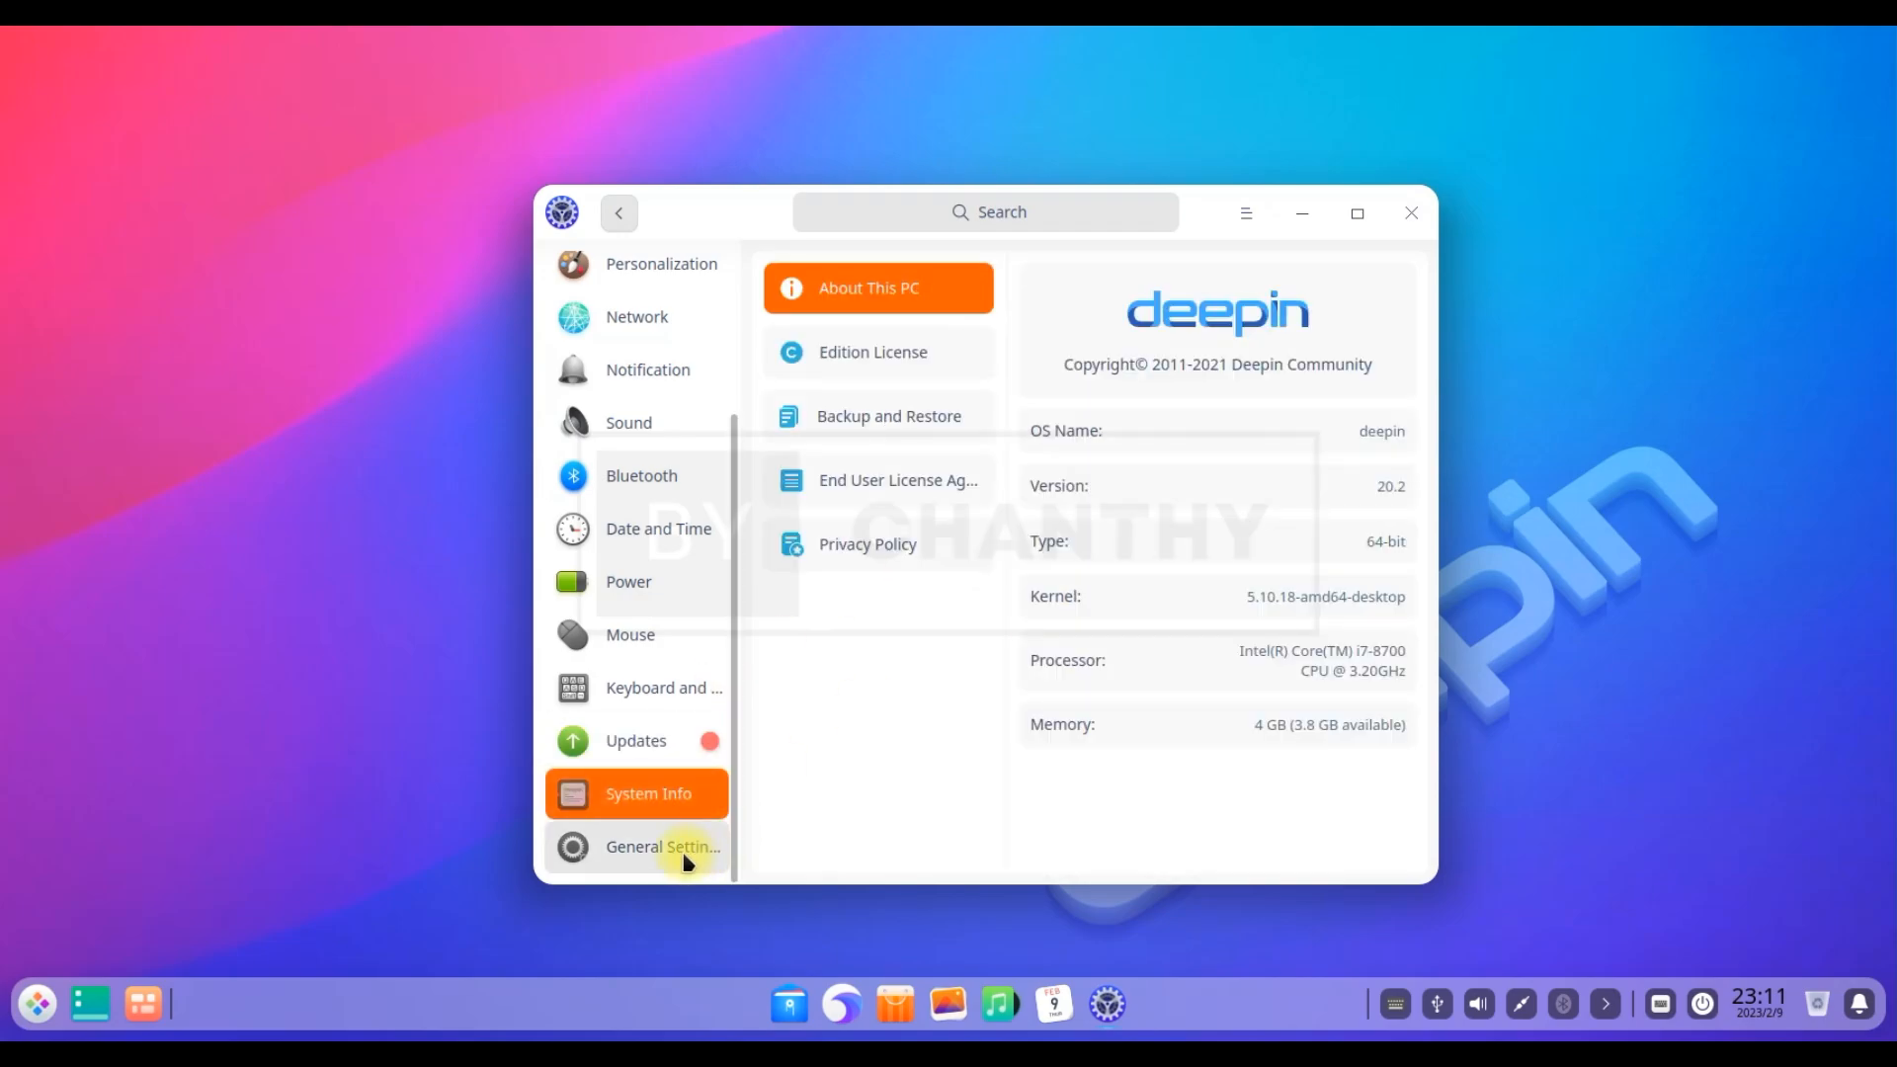
pyautogui.click(689, 859)
pyautogui.click(1411, 213)
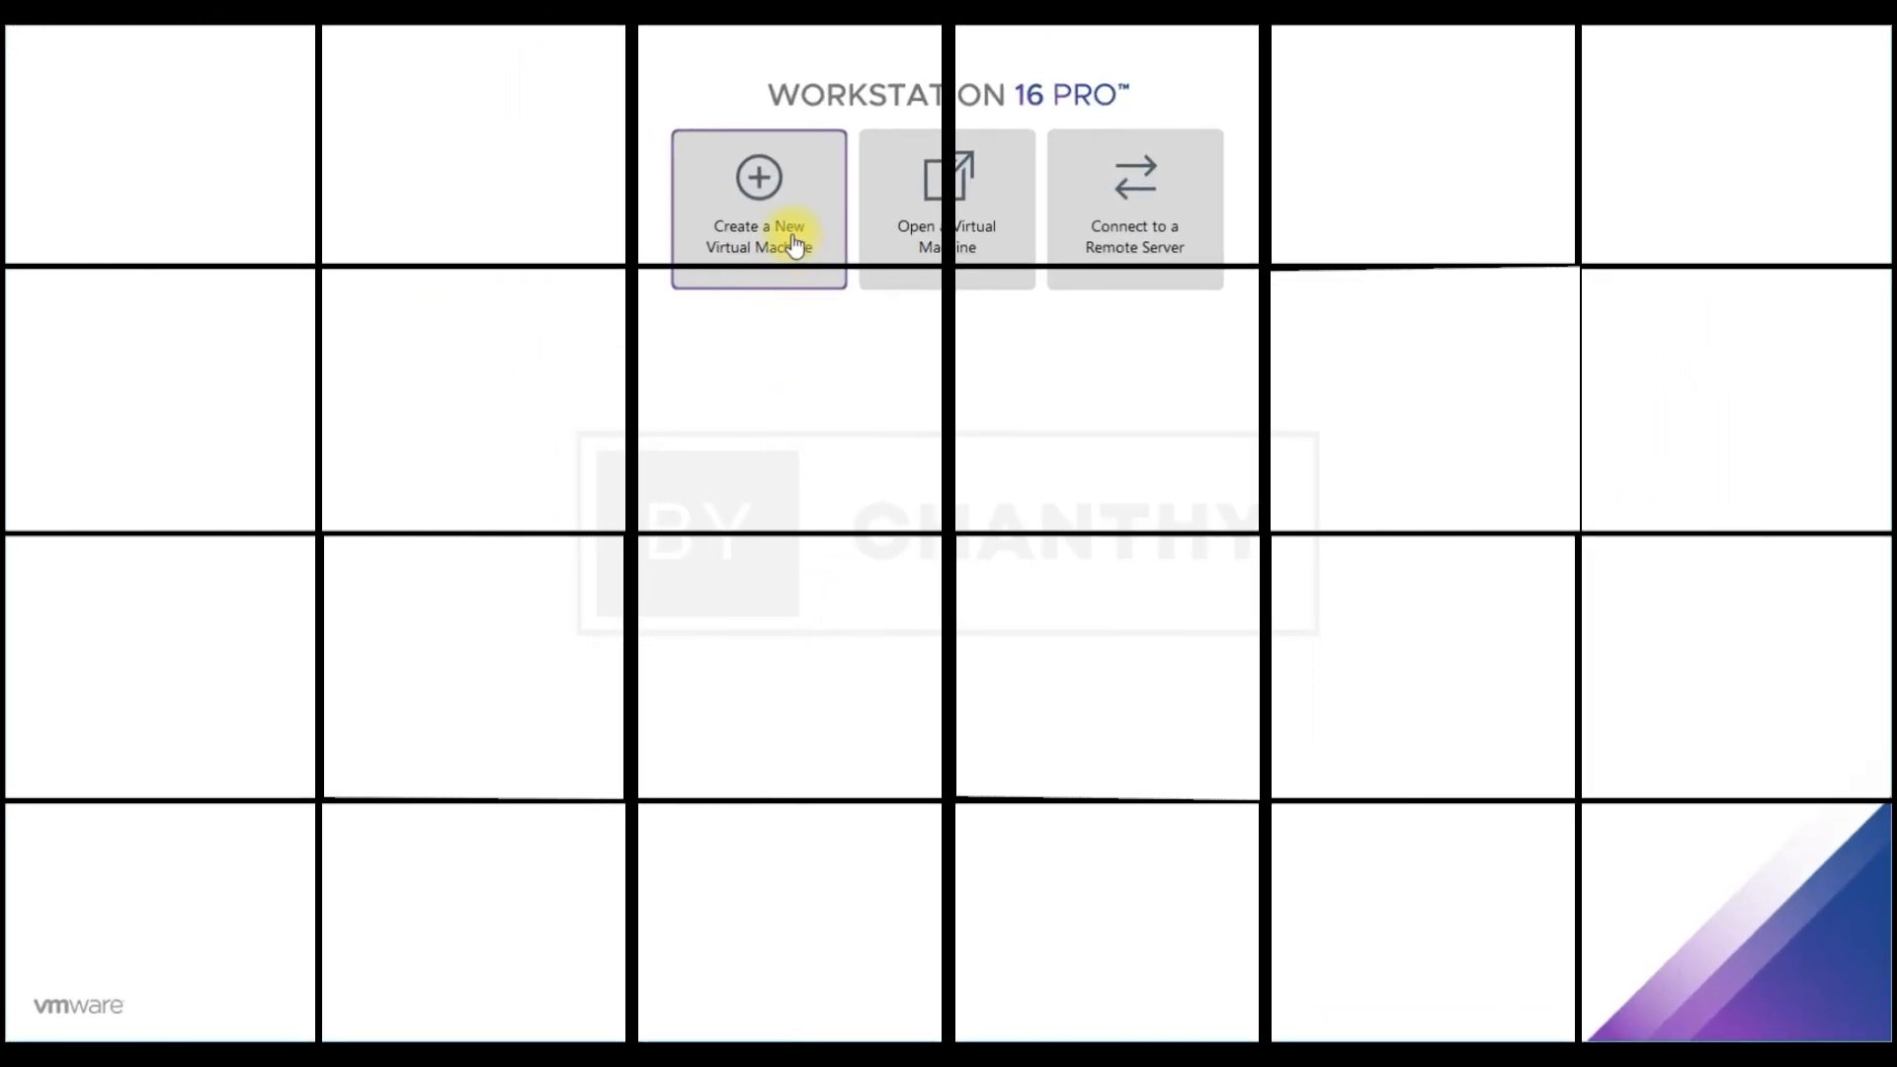
# Start a new virtual machine from the deepin-desktop-community-20.2-amd64 ISO image
pyautogui.click(789, 242)
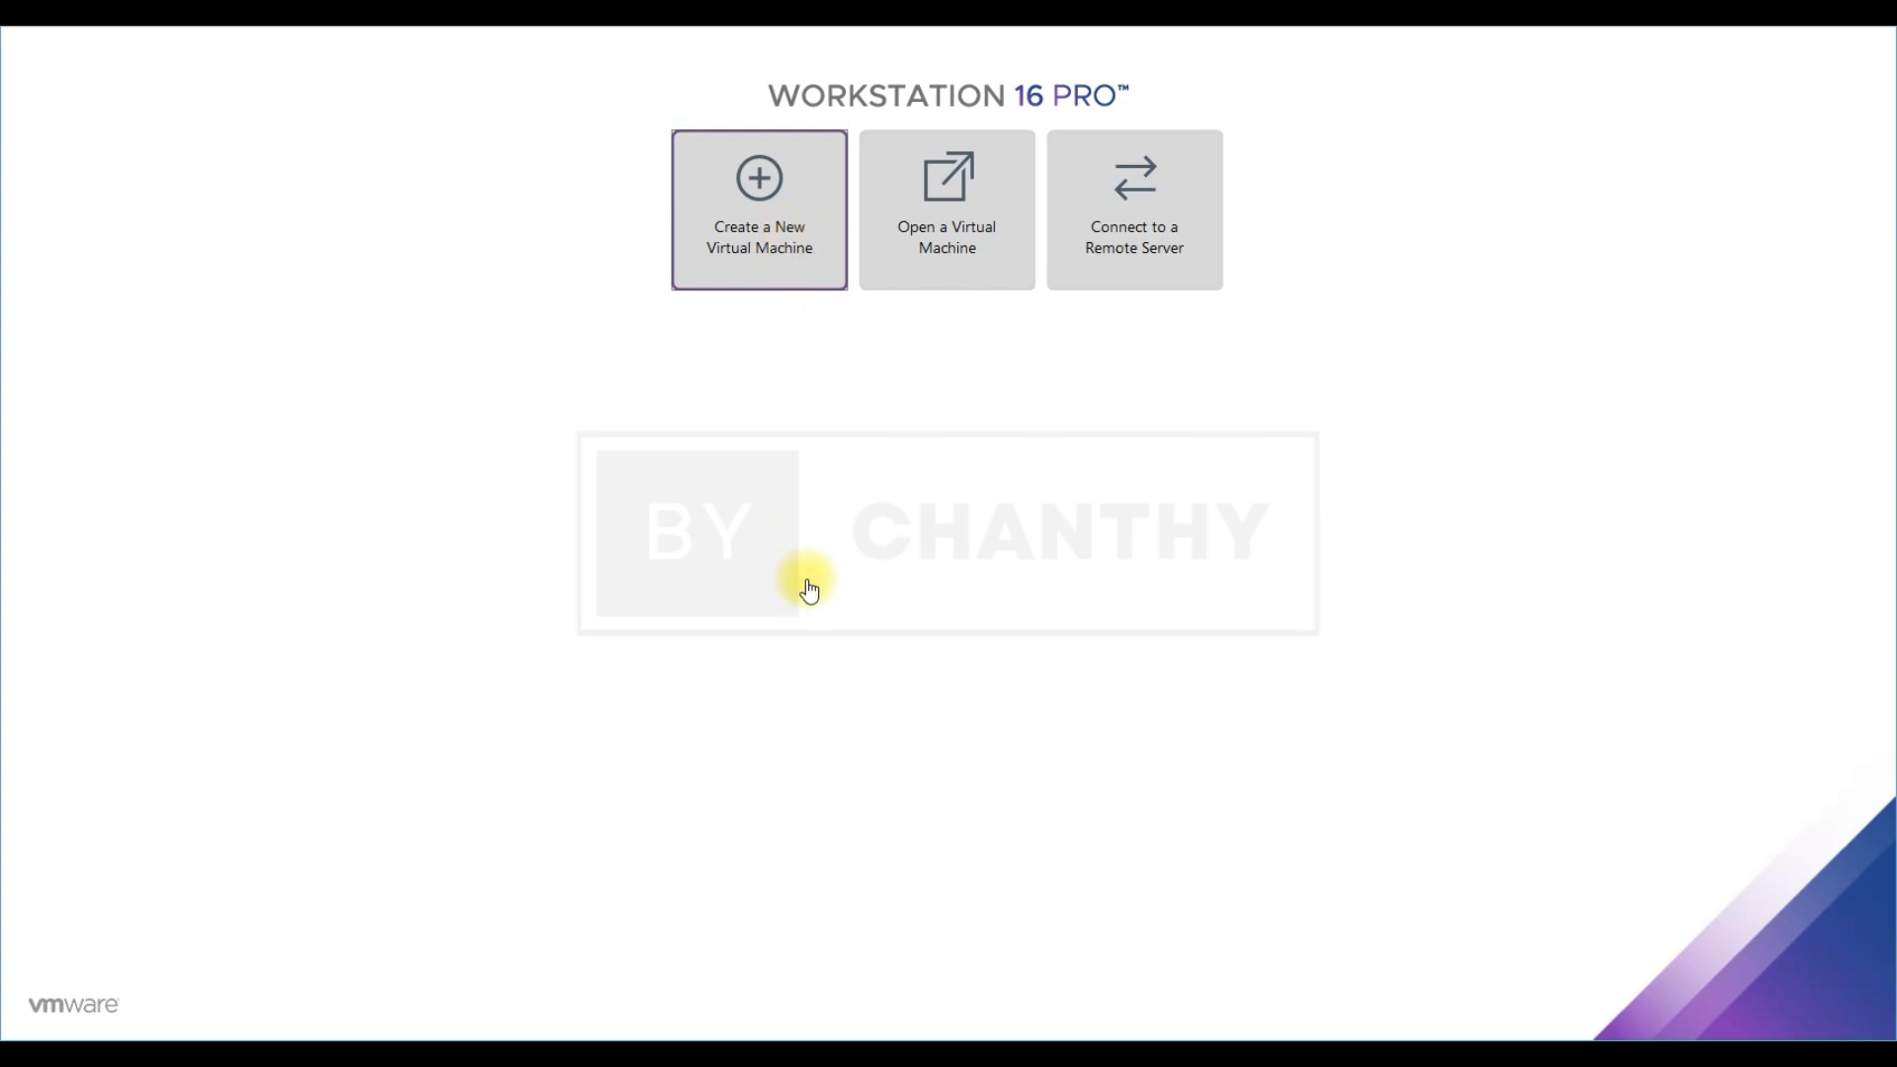
pyautogui.click(934, 710)
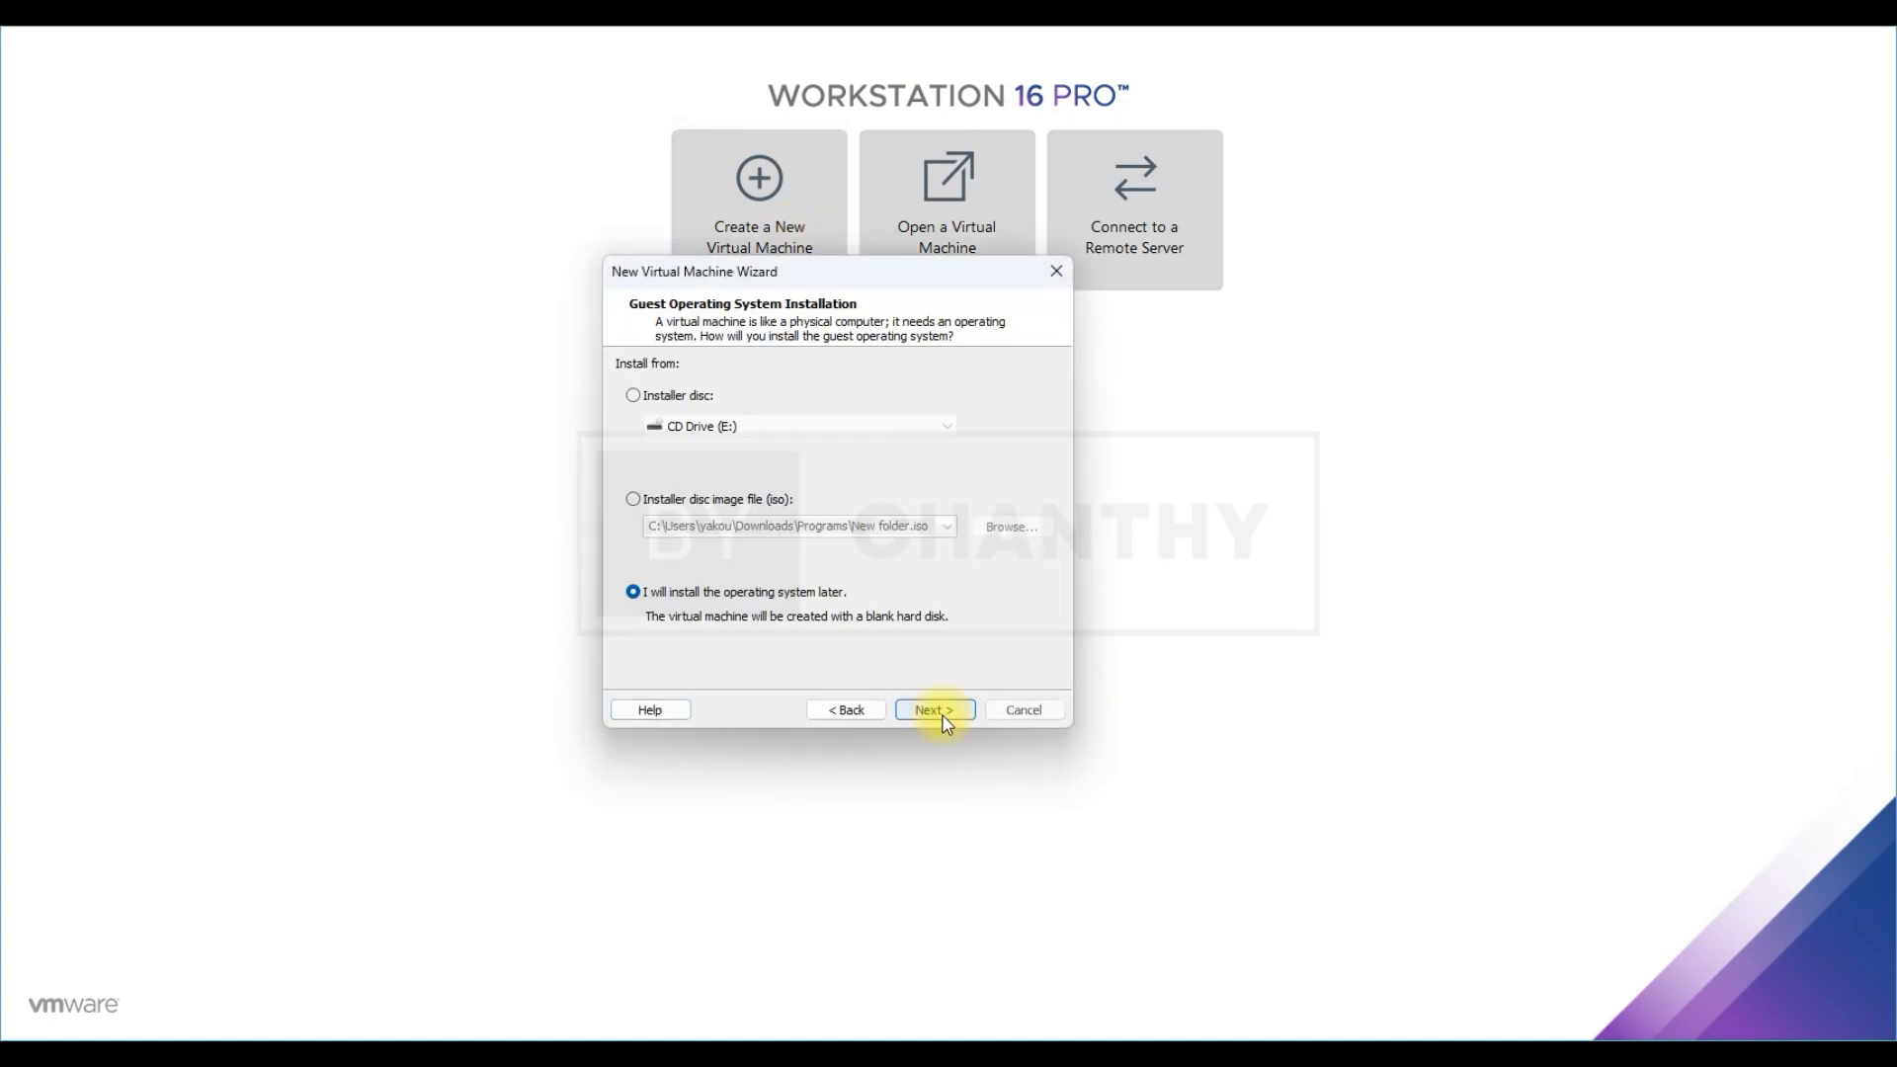
pyautogui.click(689, 511)
pyautogui.click(1018, 530)
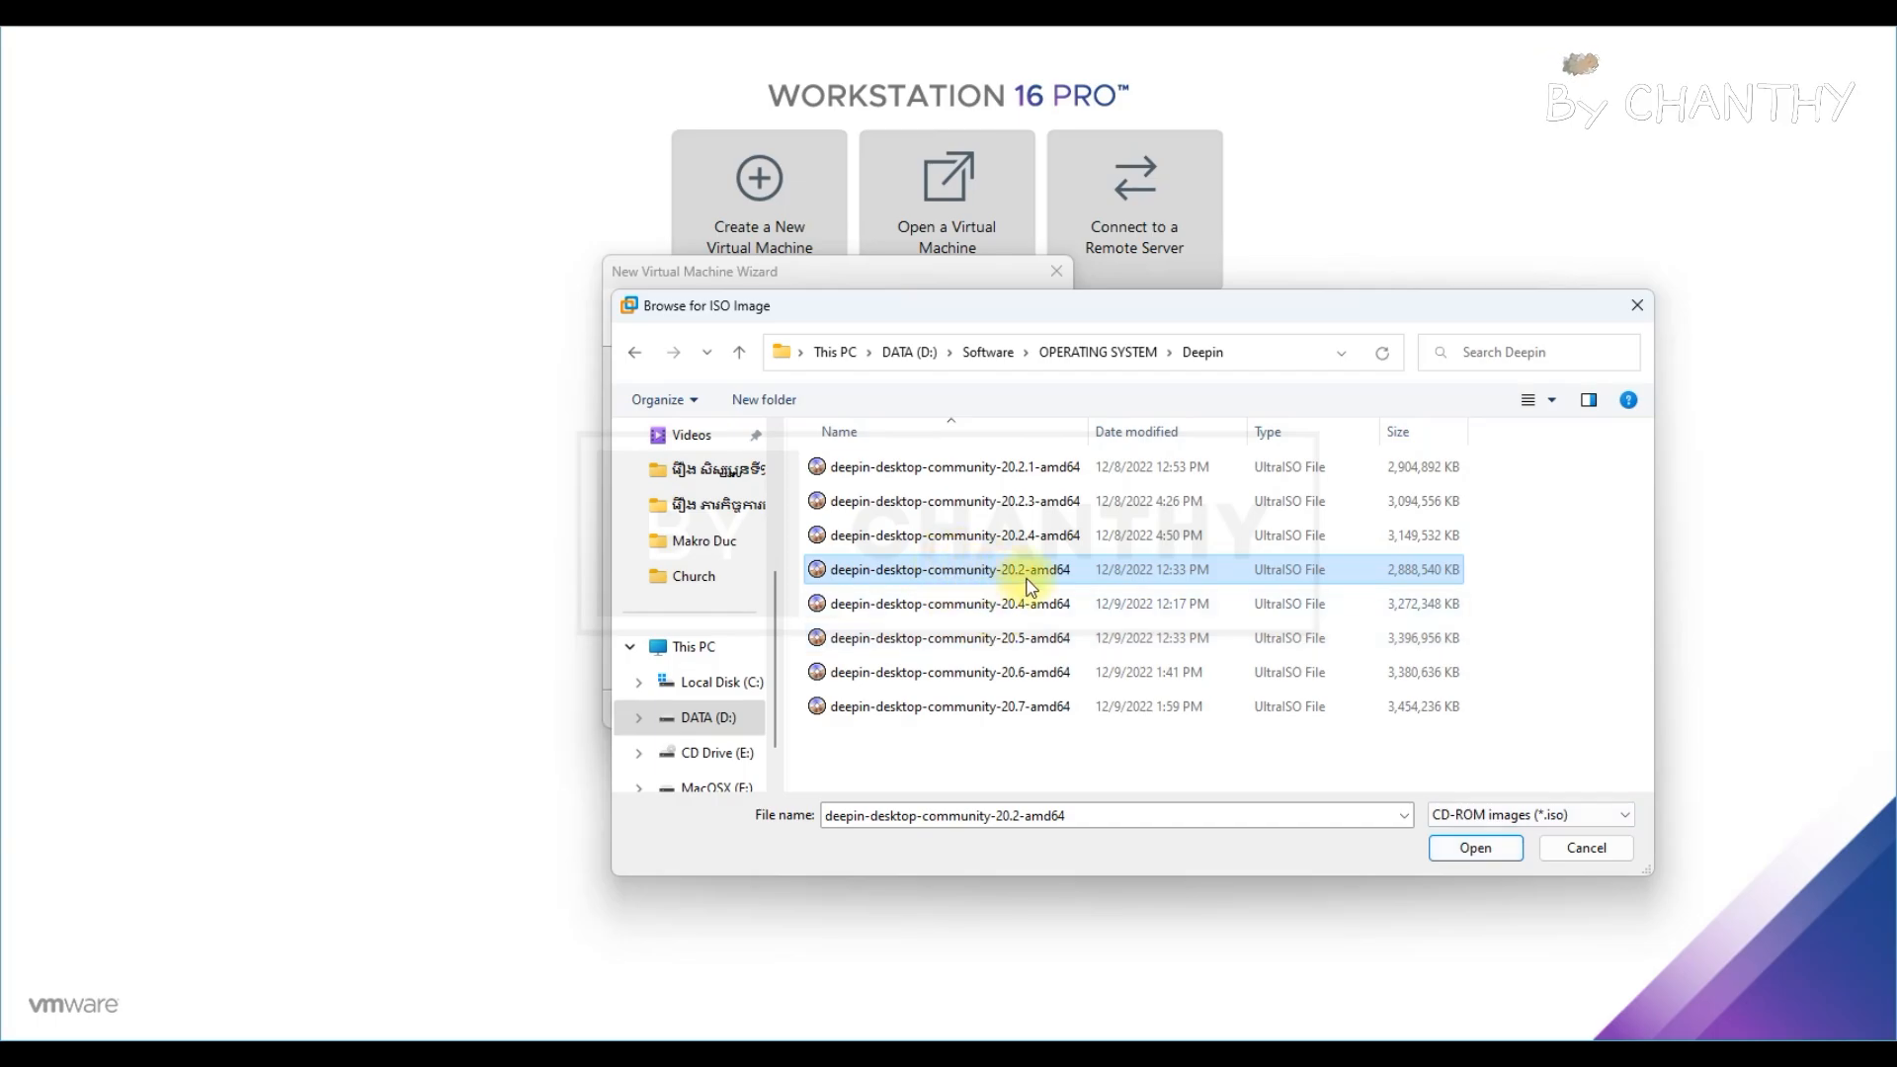
pyautogui.click(1459, 852)
pyautogui.click(934, 710)
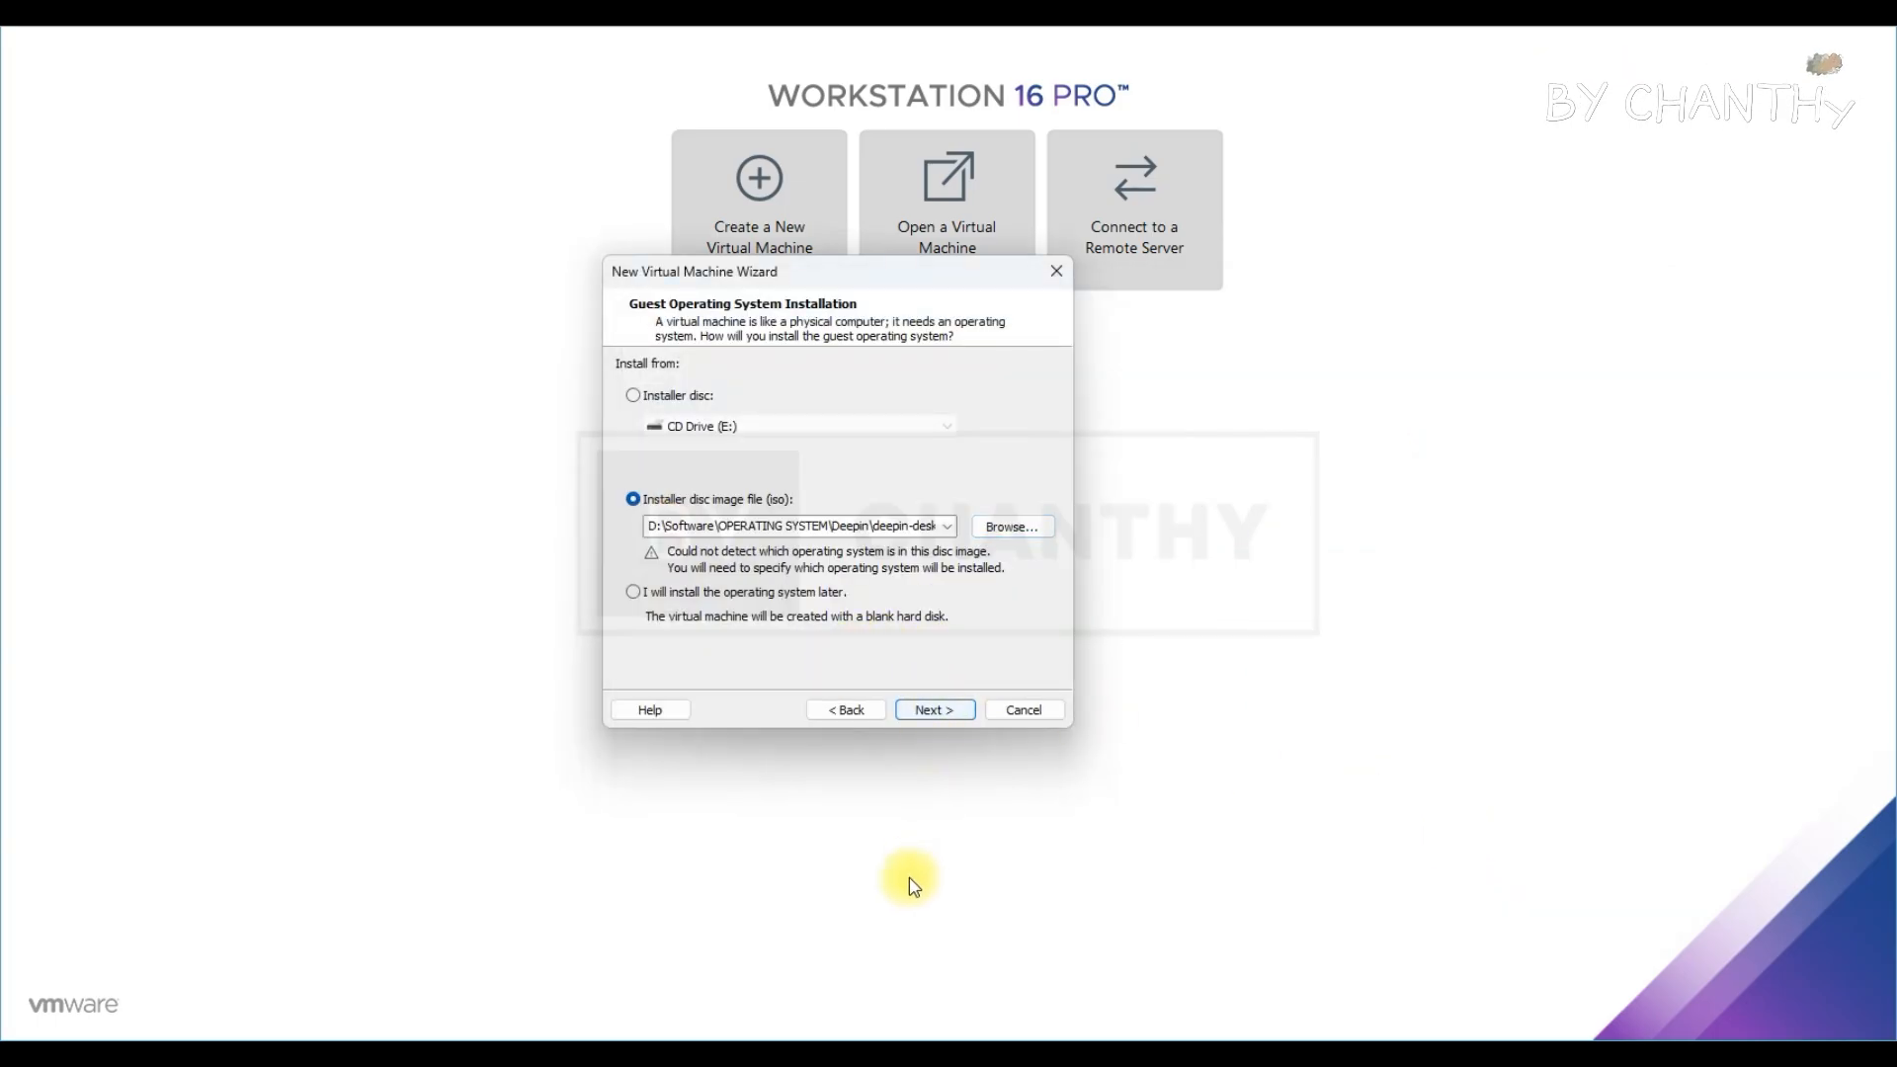
# Accept Linux Ubuntu 64-bit, keep the machine name, give it an 80 GB disk and finish
pyautogui.click(957, 711)
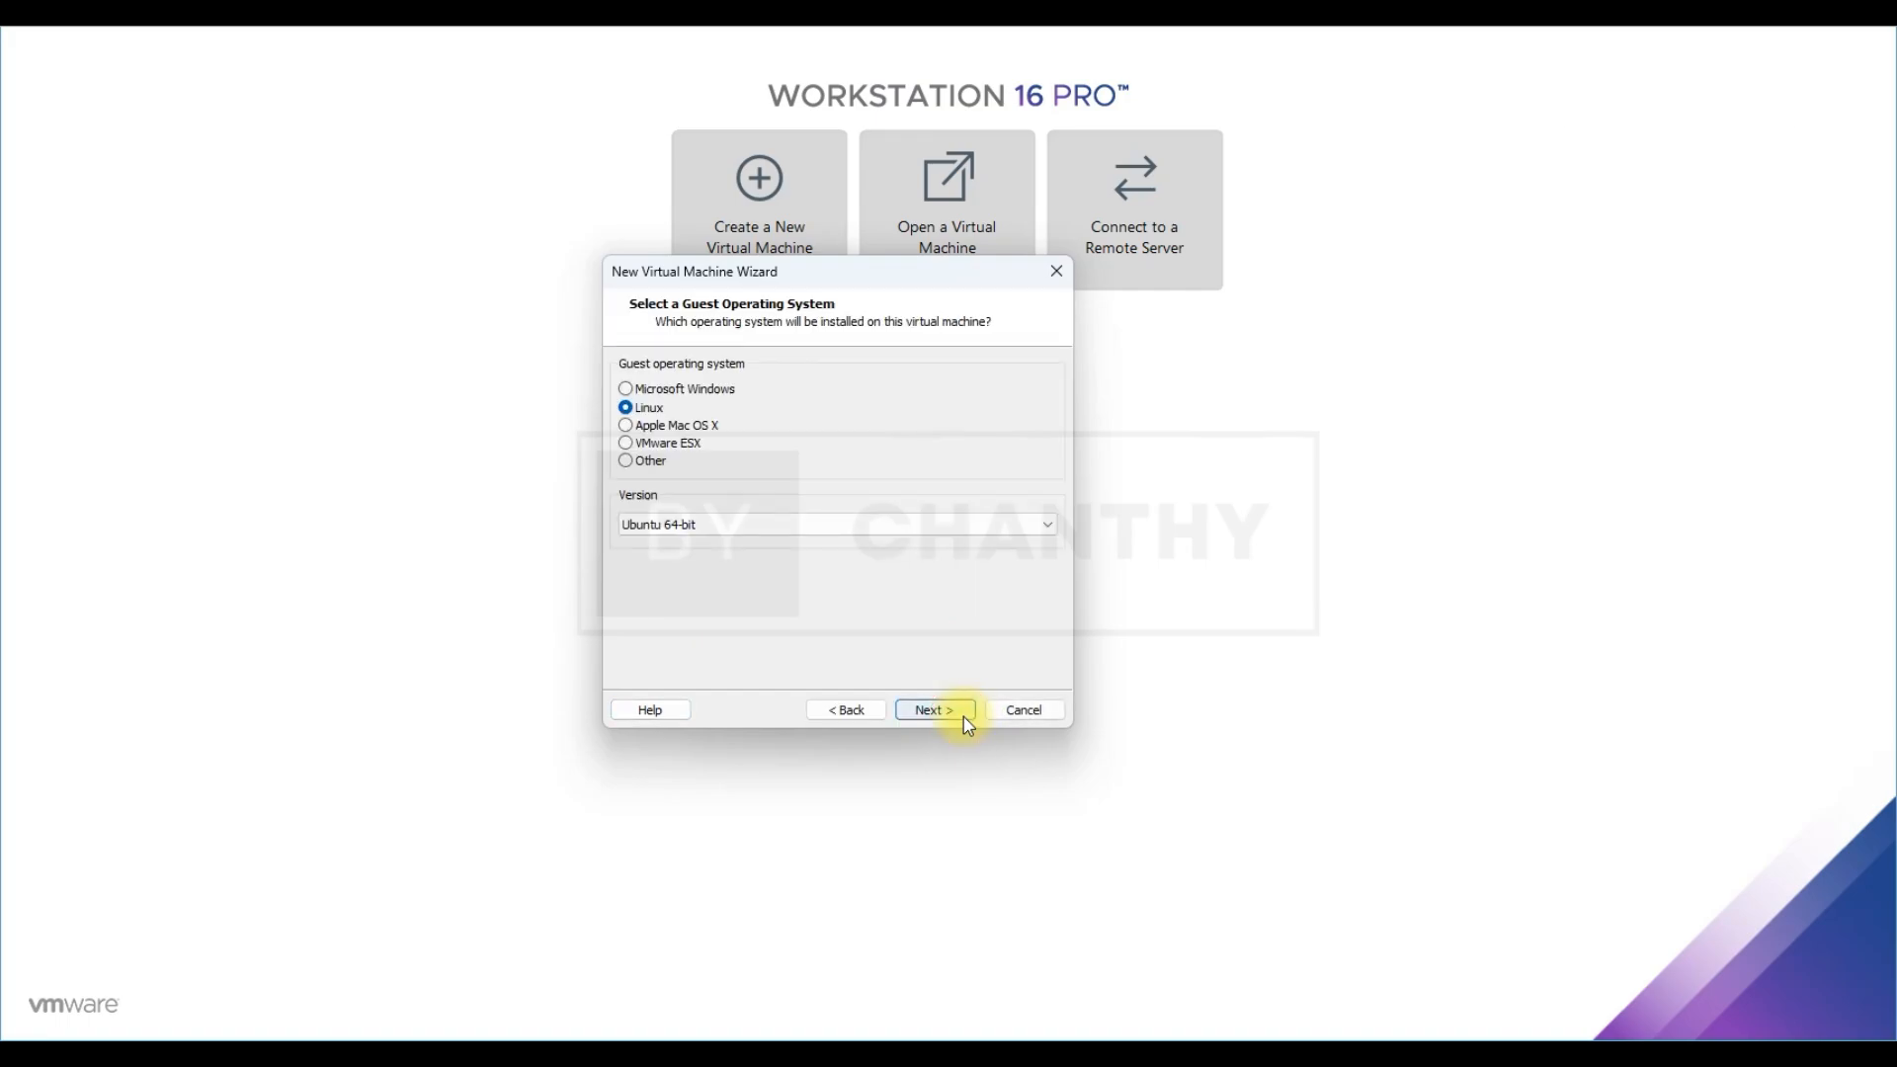
pyautogui.click(964, 718)
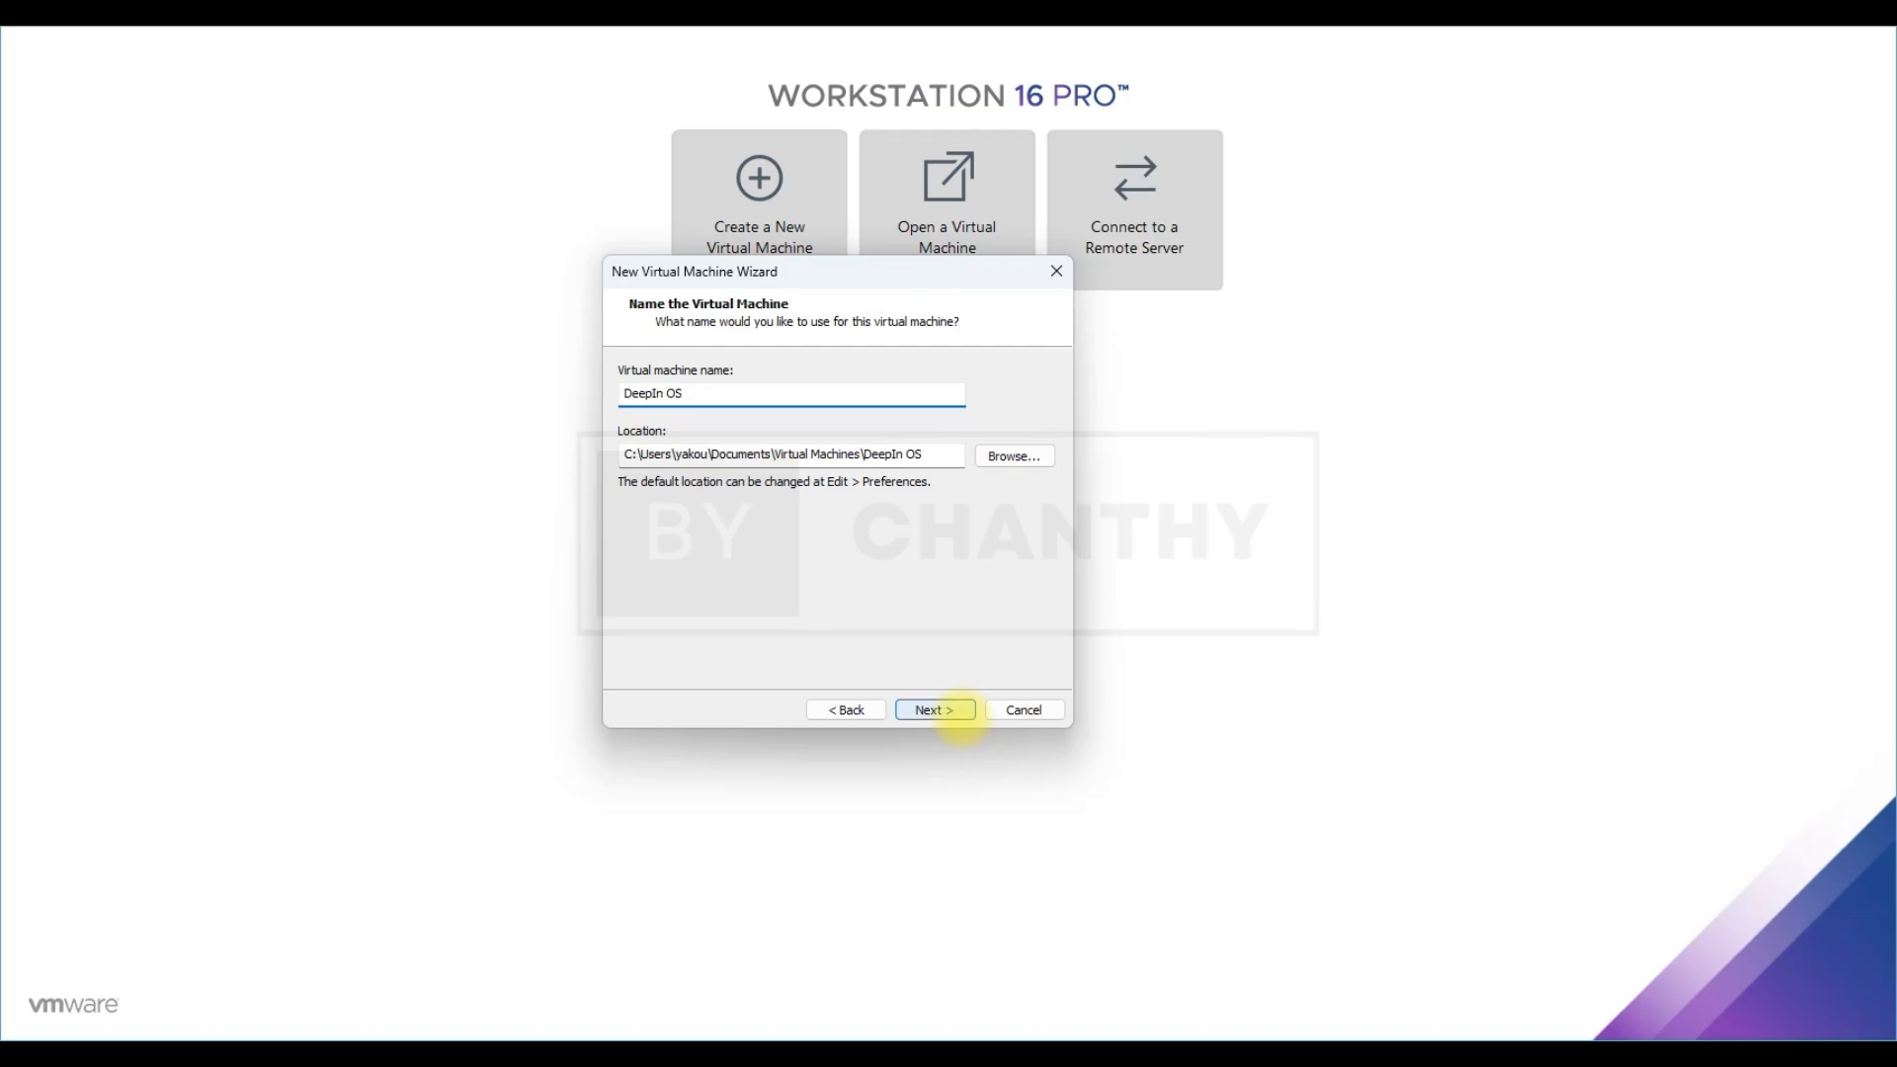
pyautogui.click(939, 711)
pyautogui.write('80')
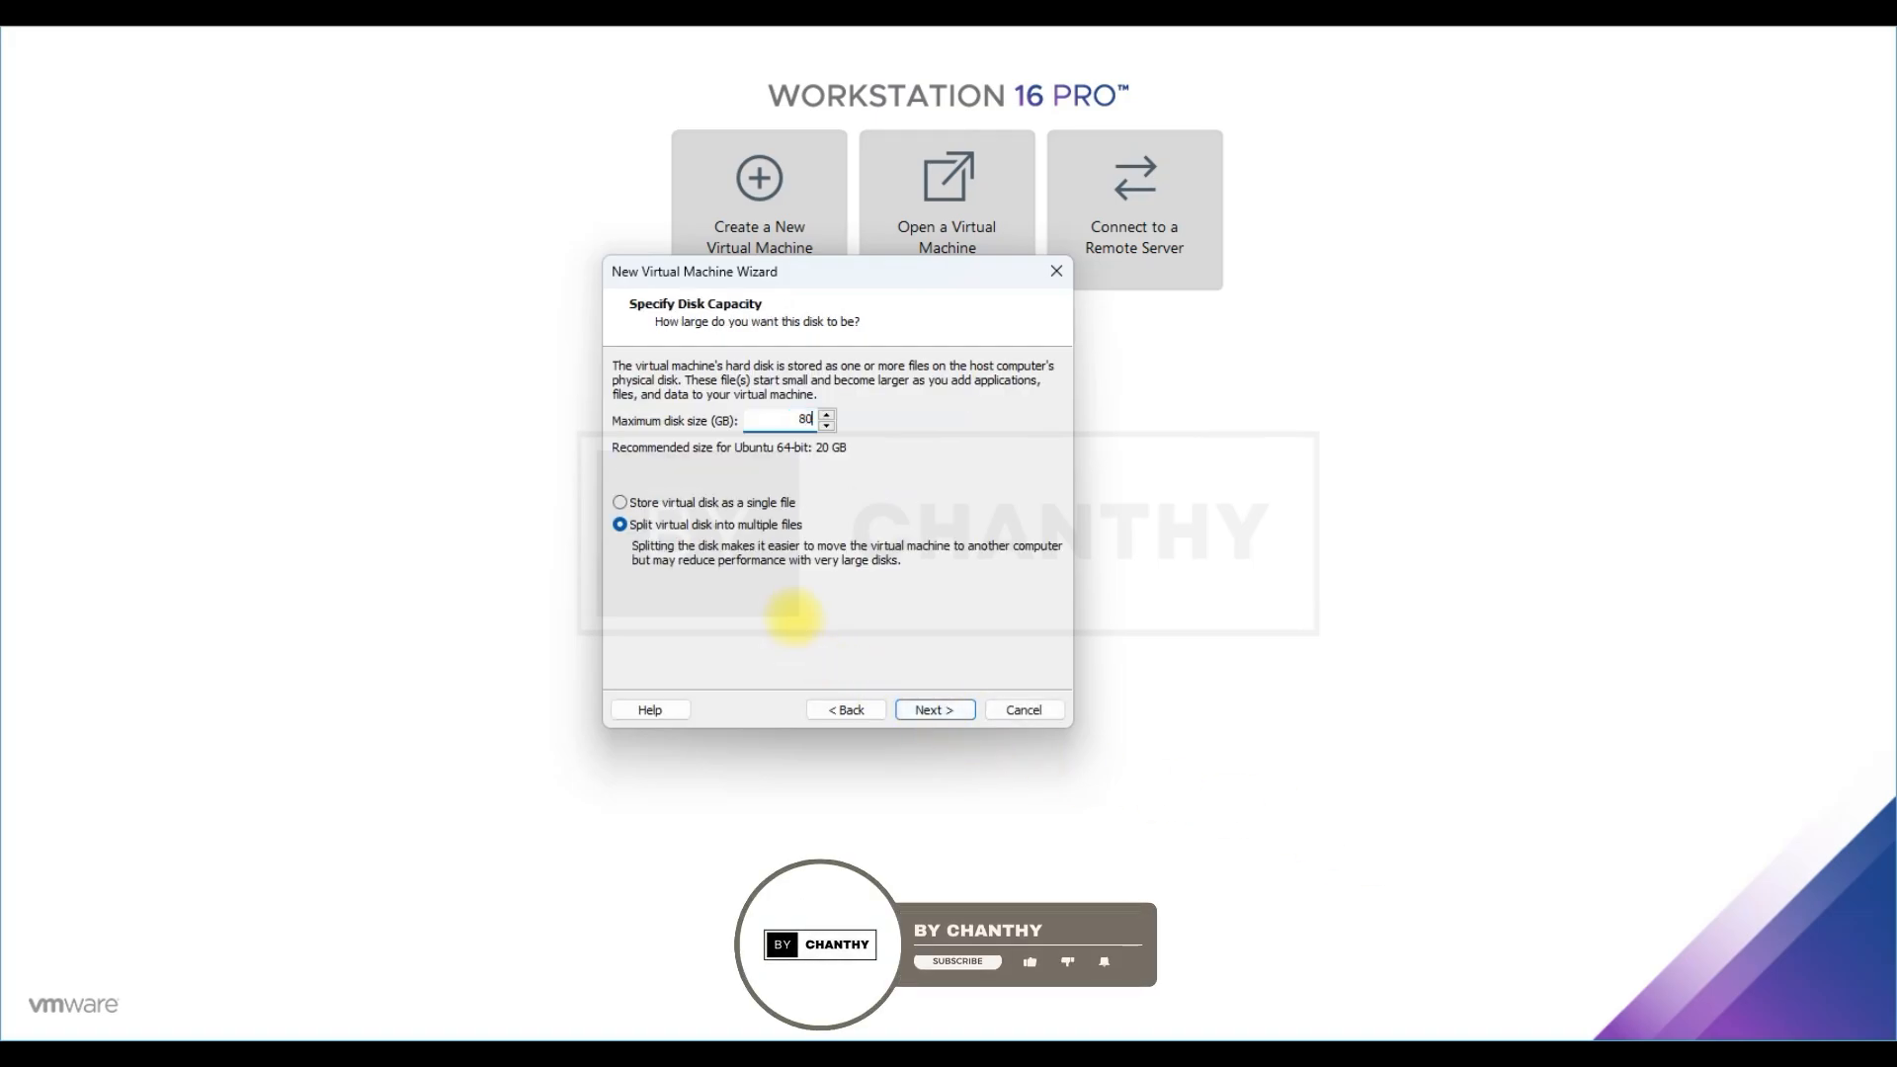
pyautogui.click(934, 710)
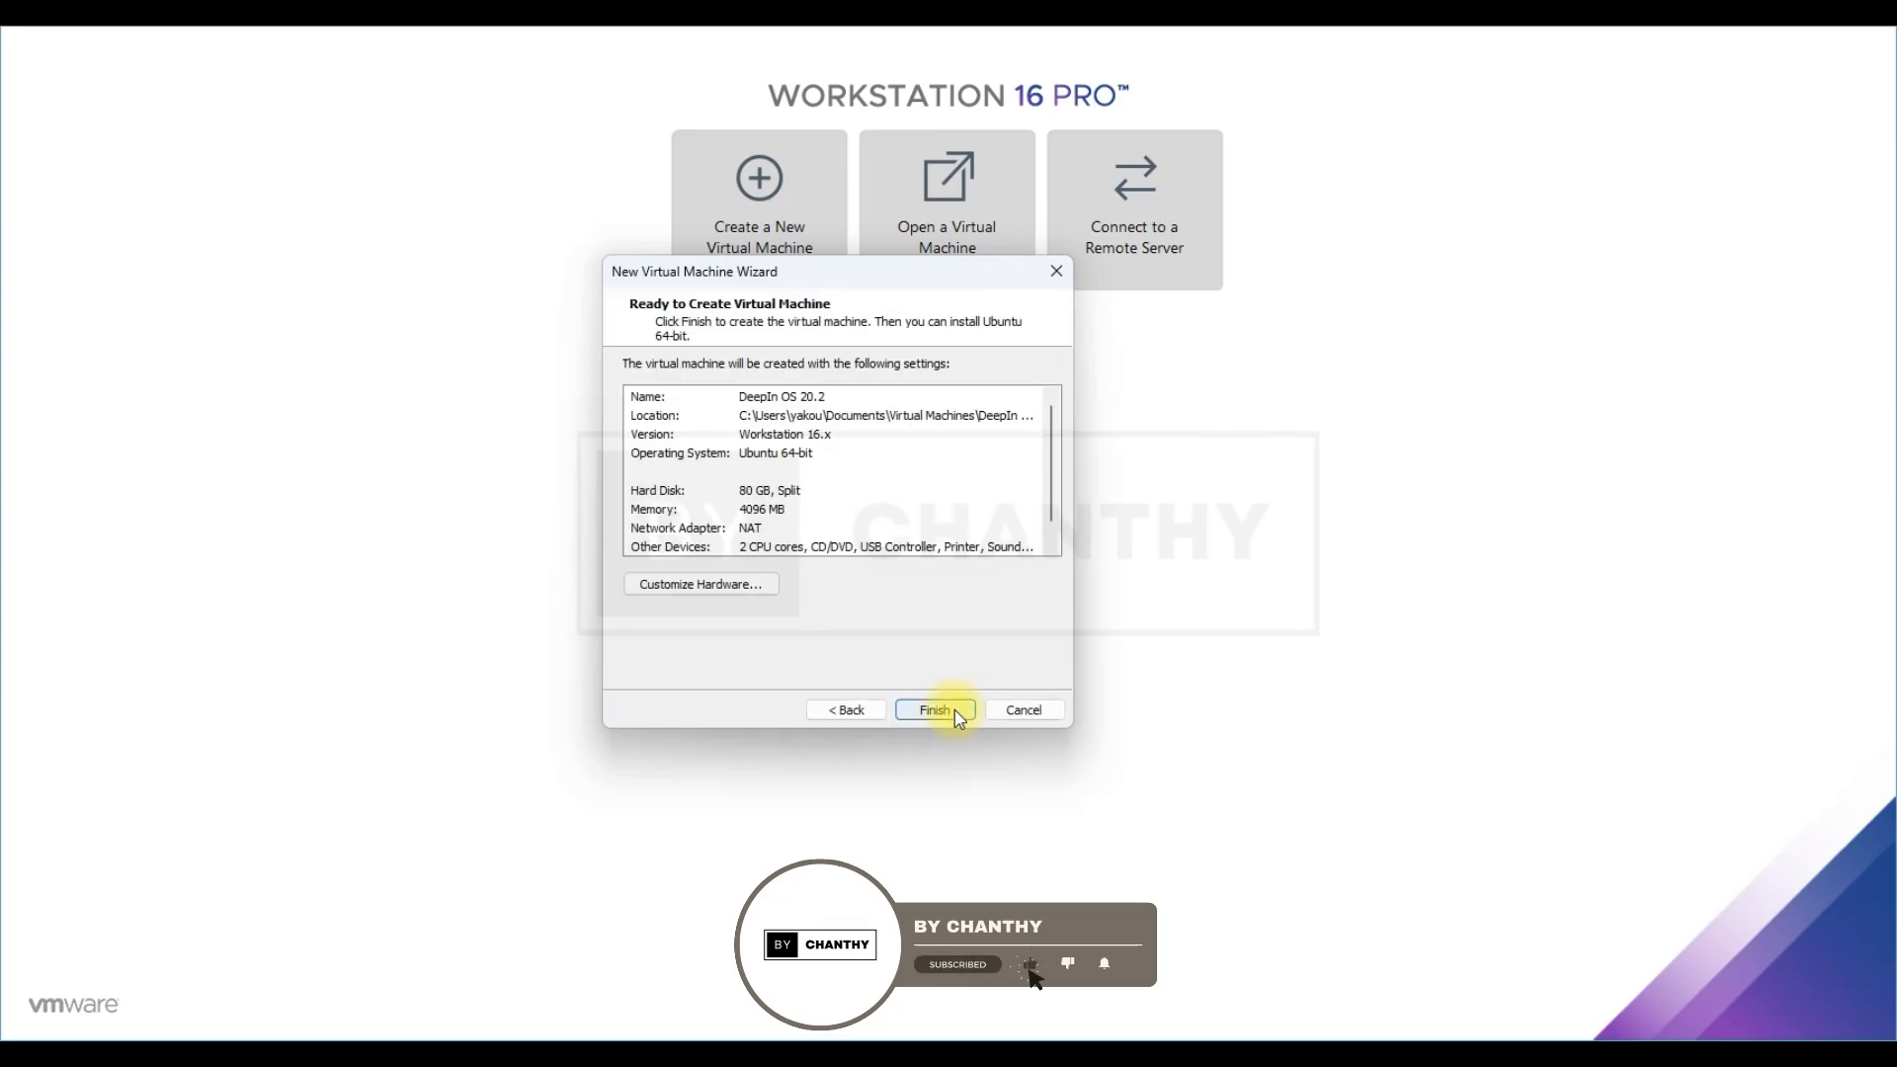
pyautogui.click(947, 713)
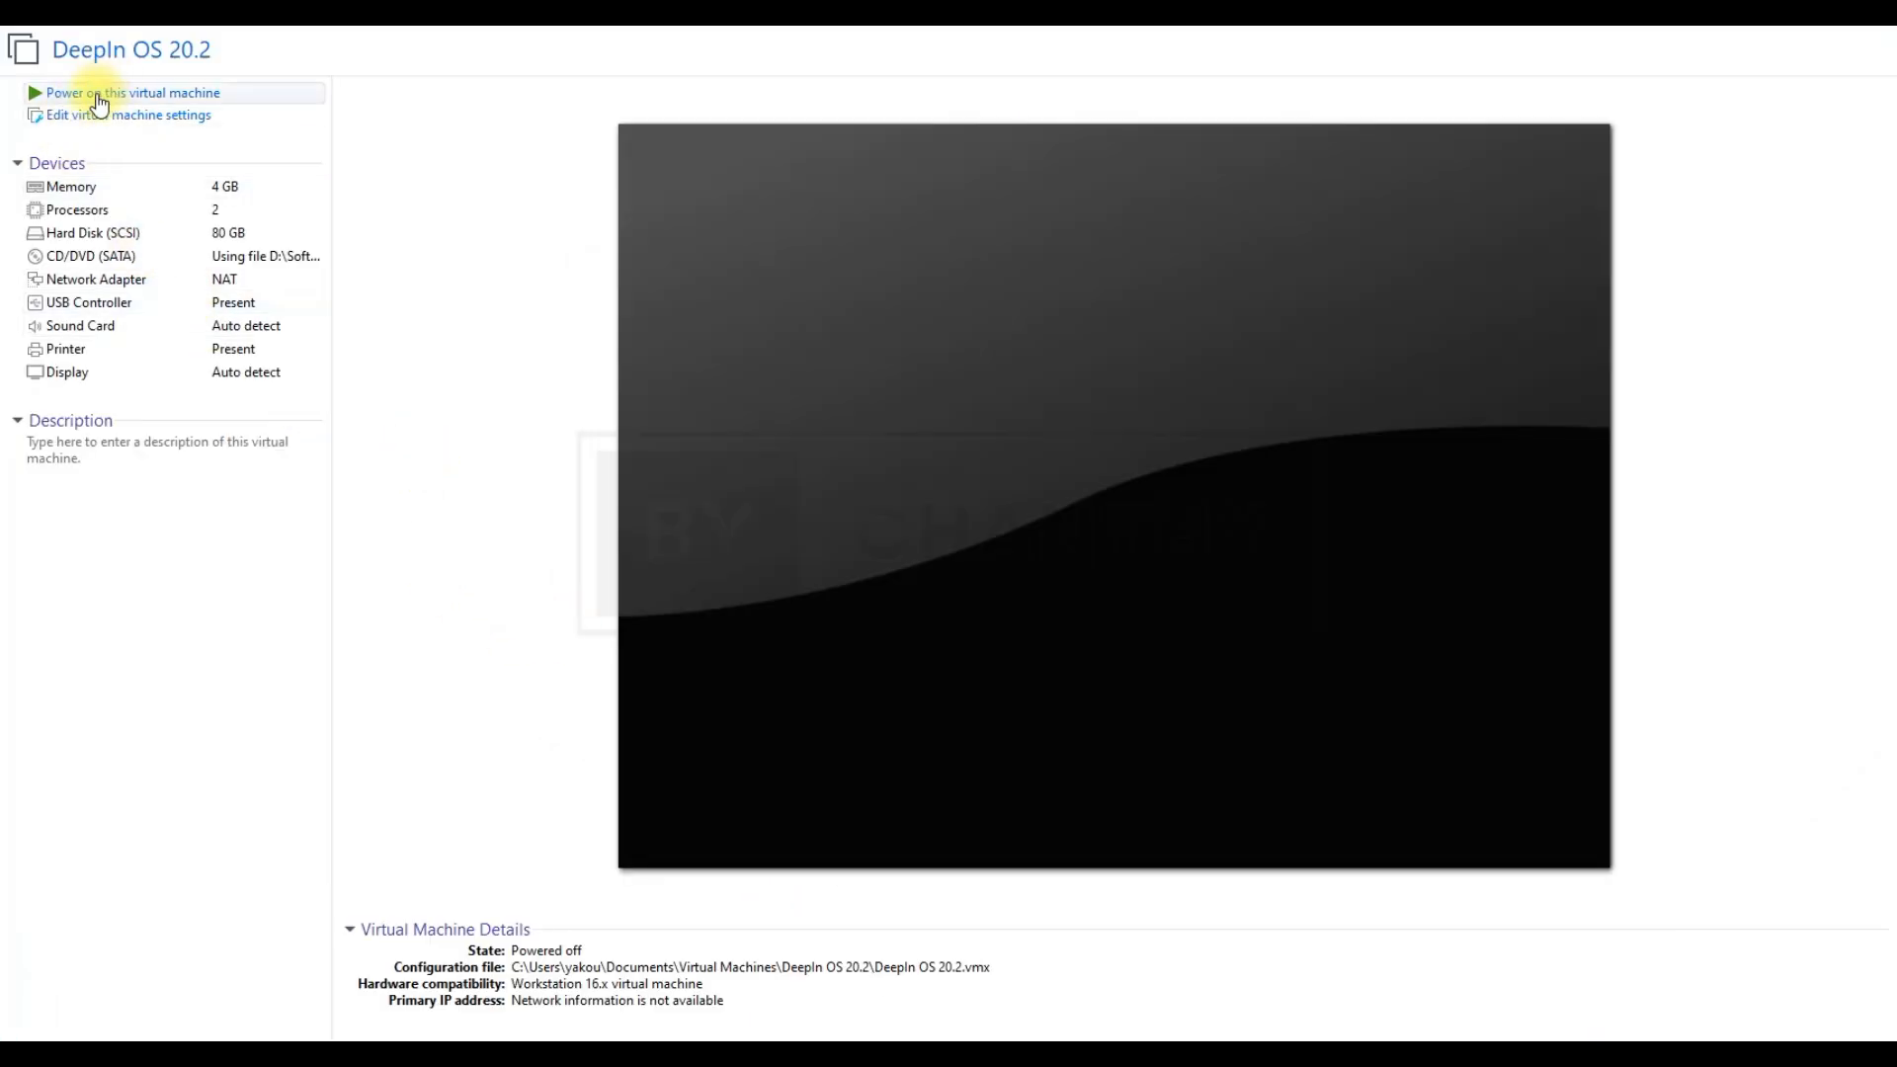
# Power on DeepIn OS 20.2 and boot the 'Install Deepin 20.2 with kernel 5.10 desktop' entry
pyautogui.click(188, 94)
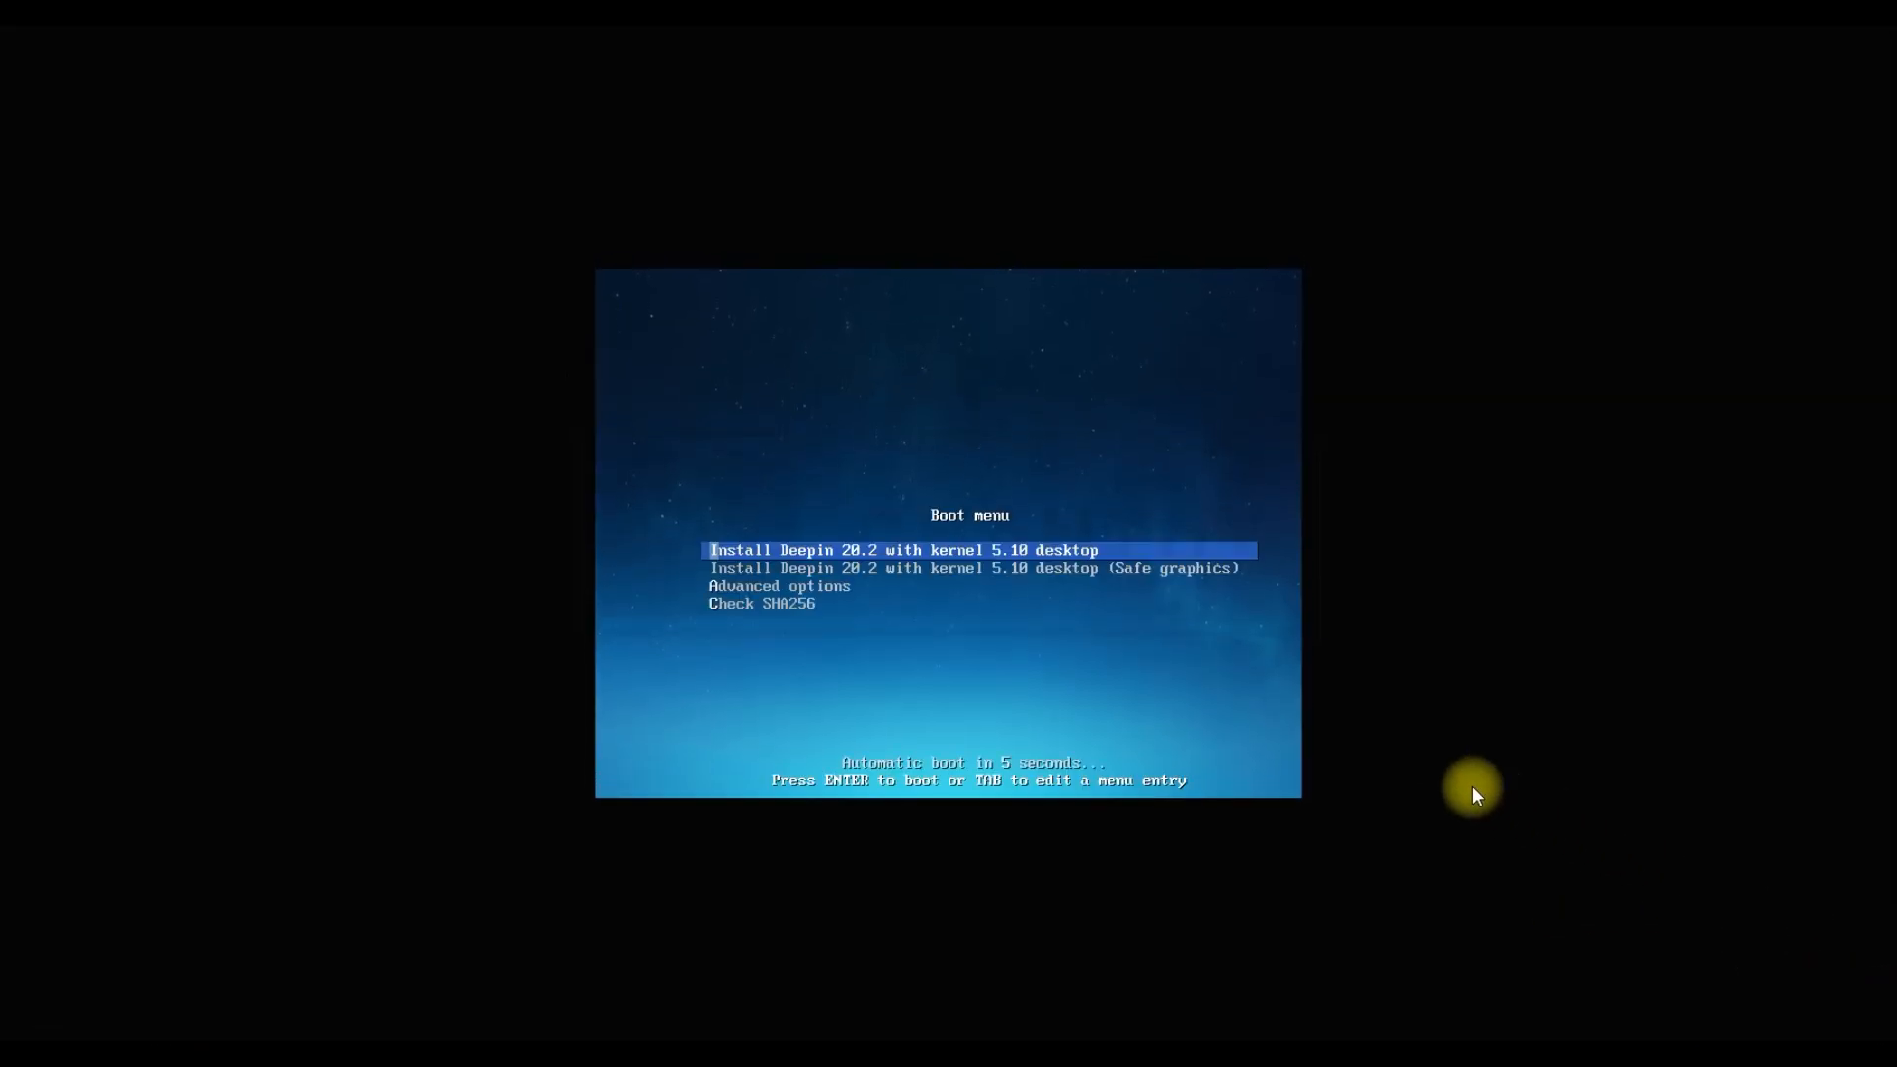
pyautogui.press('Down')
pyautogui.press('Up')
pyautogui.press('Return')
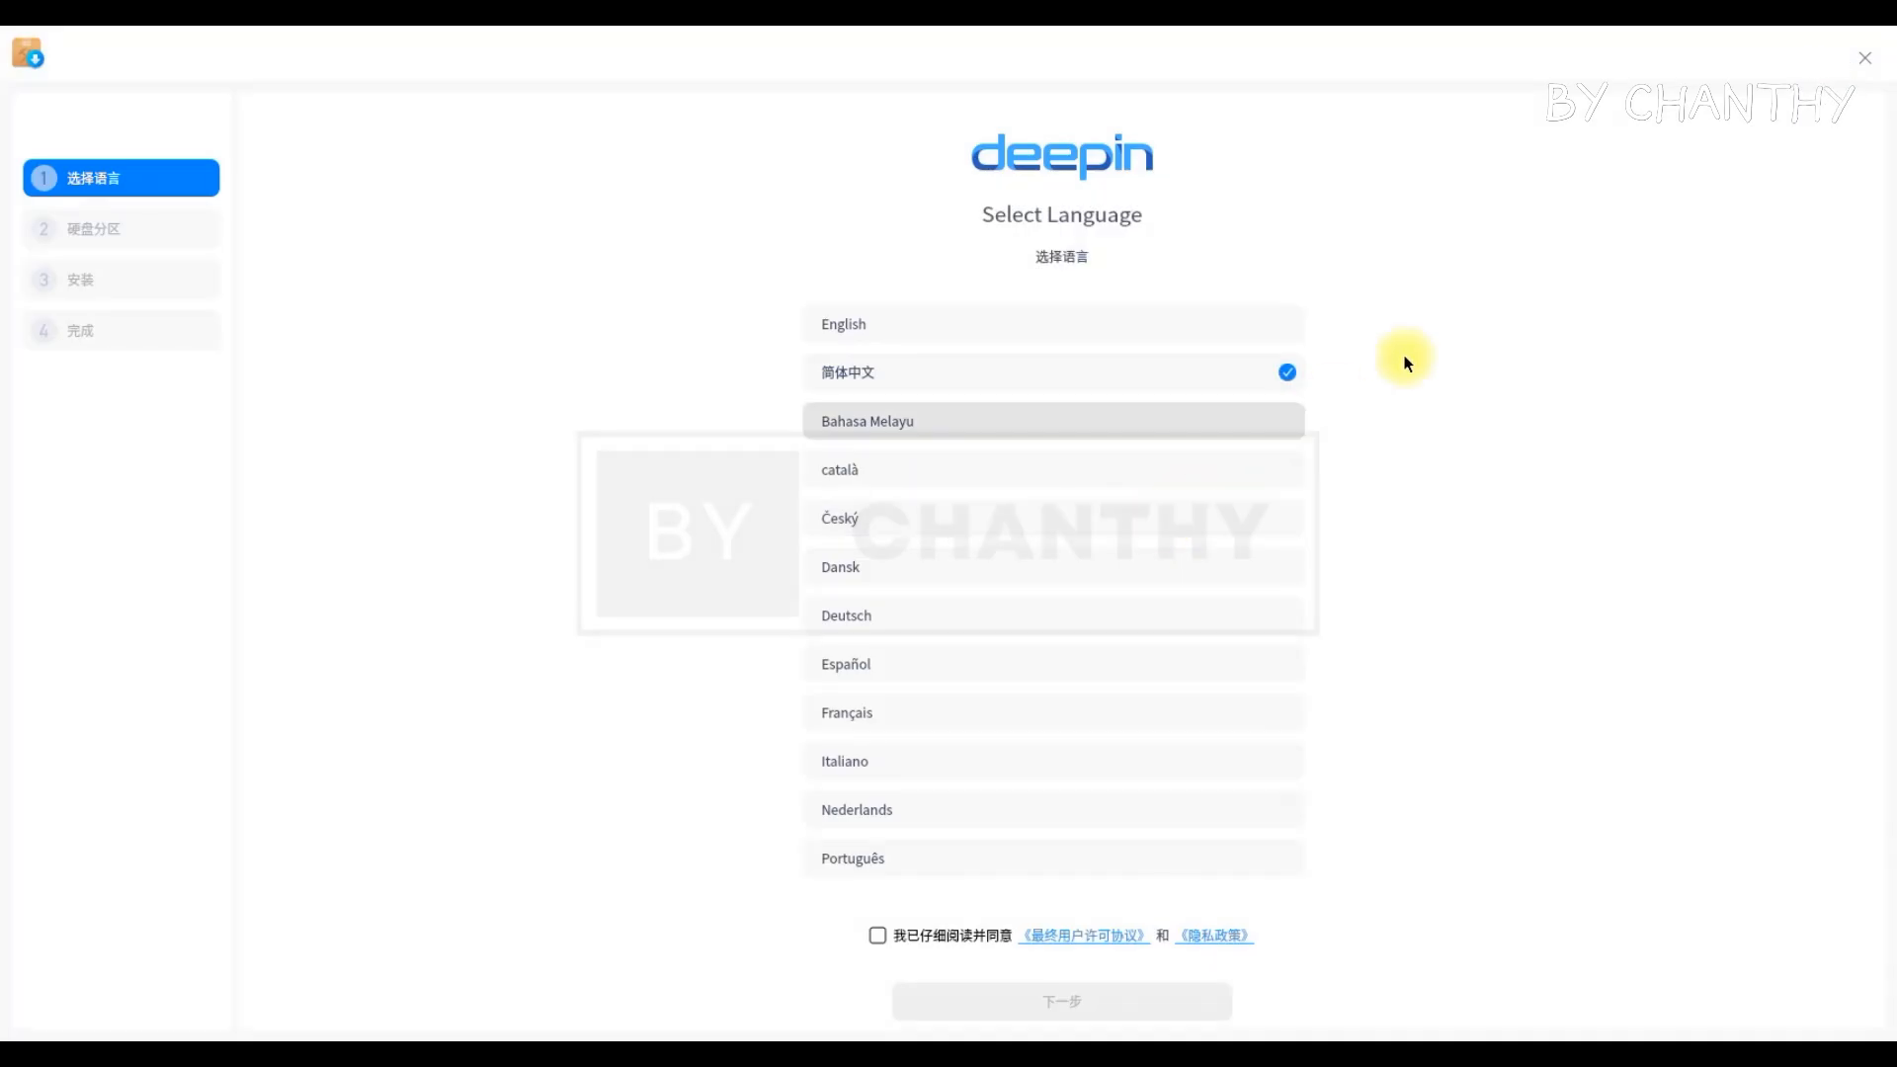
# Switch the installer to English, accept the licence agreement, and dismiss the VM performance note
pyautogui.click(1244, 330)
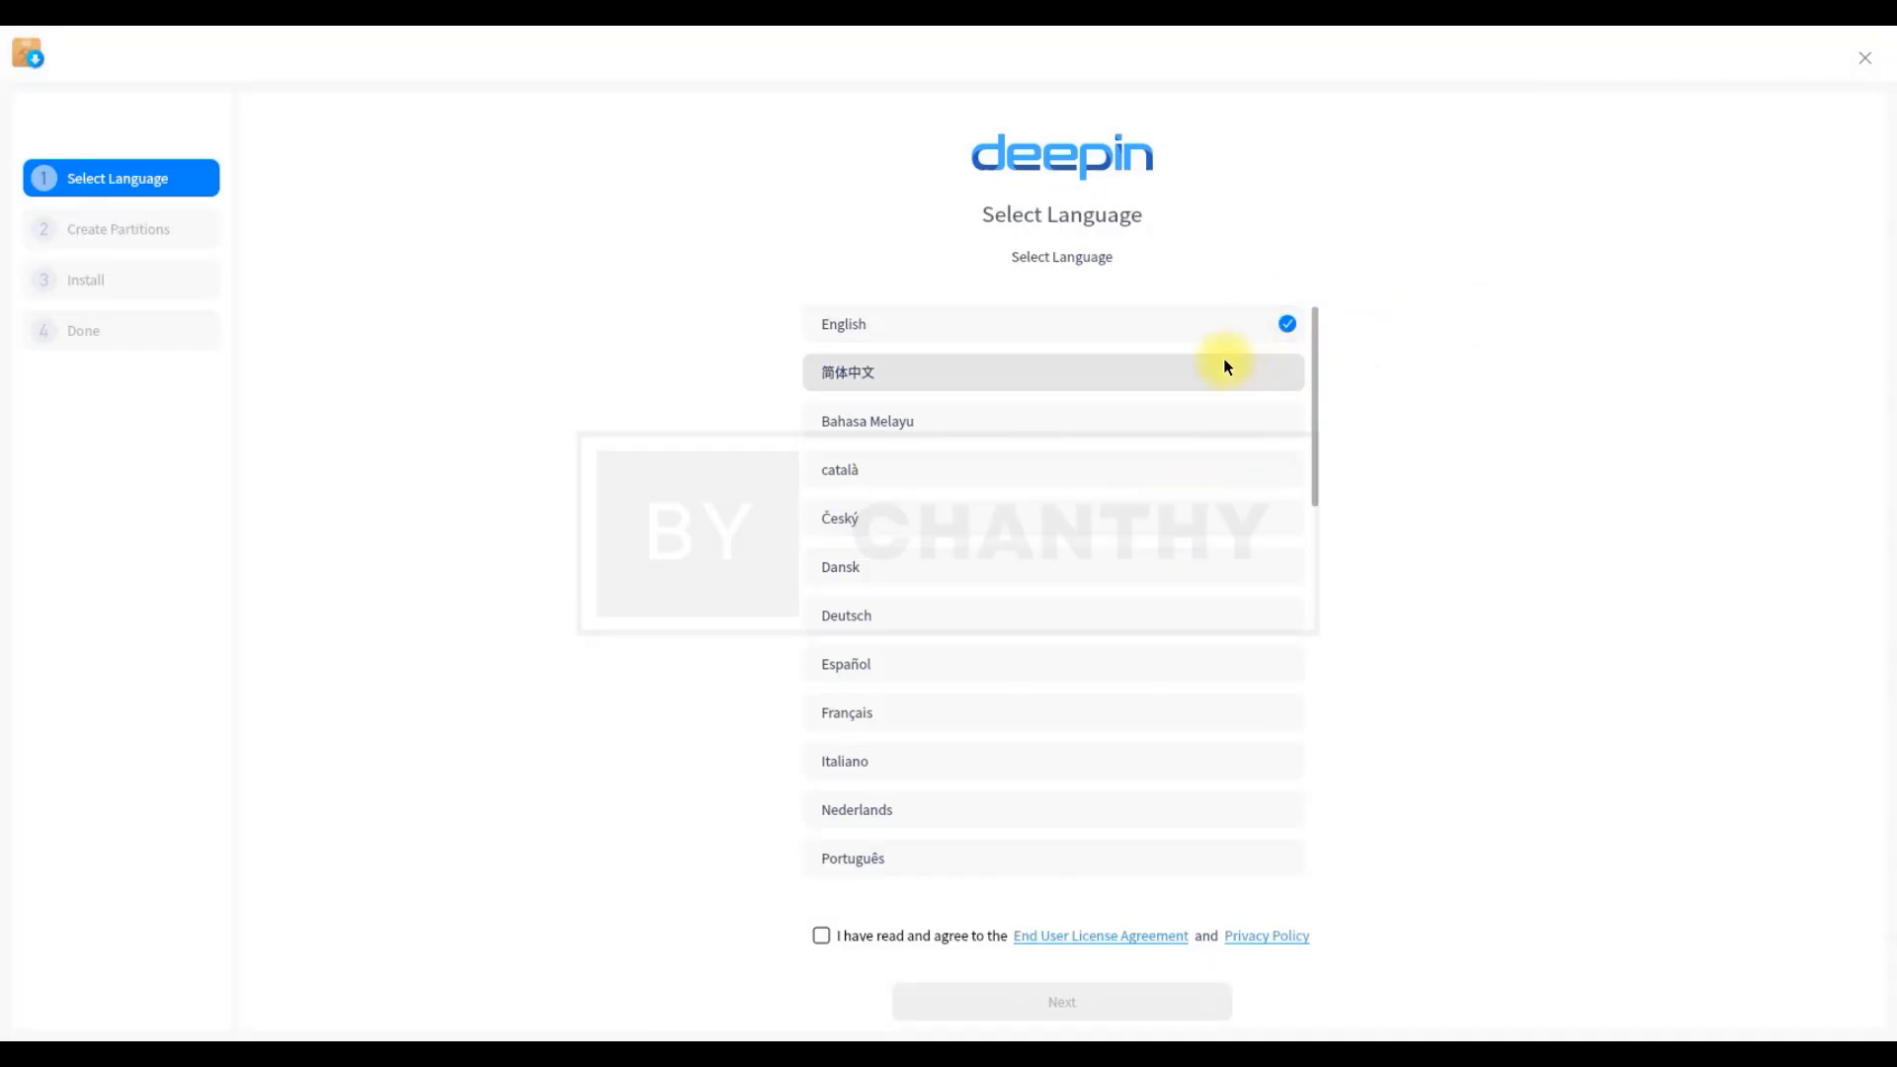
pyautogui.click(822, 937)
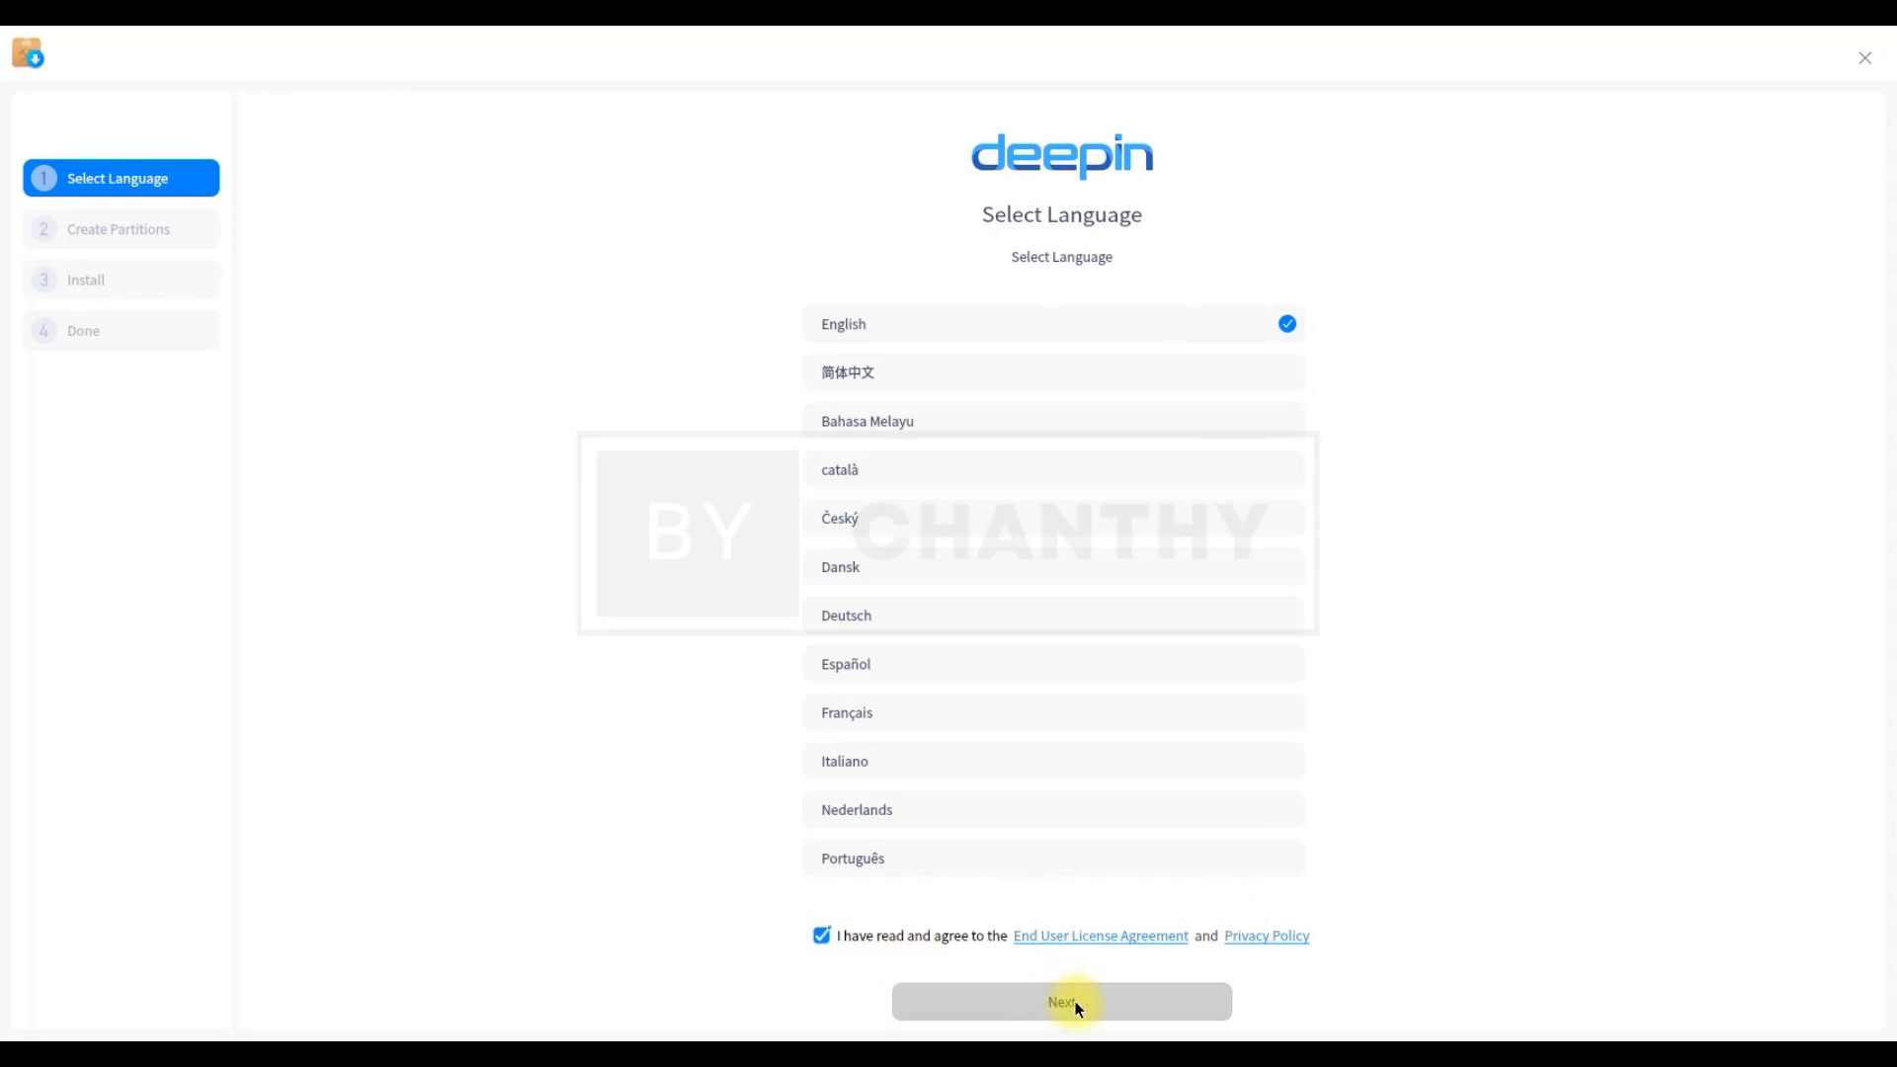
pyautogui.click(1141, 1013)
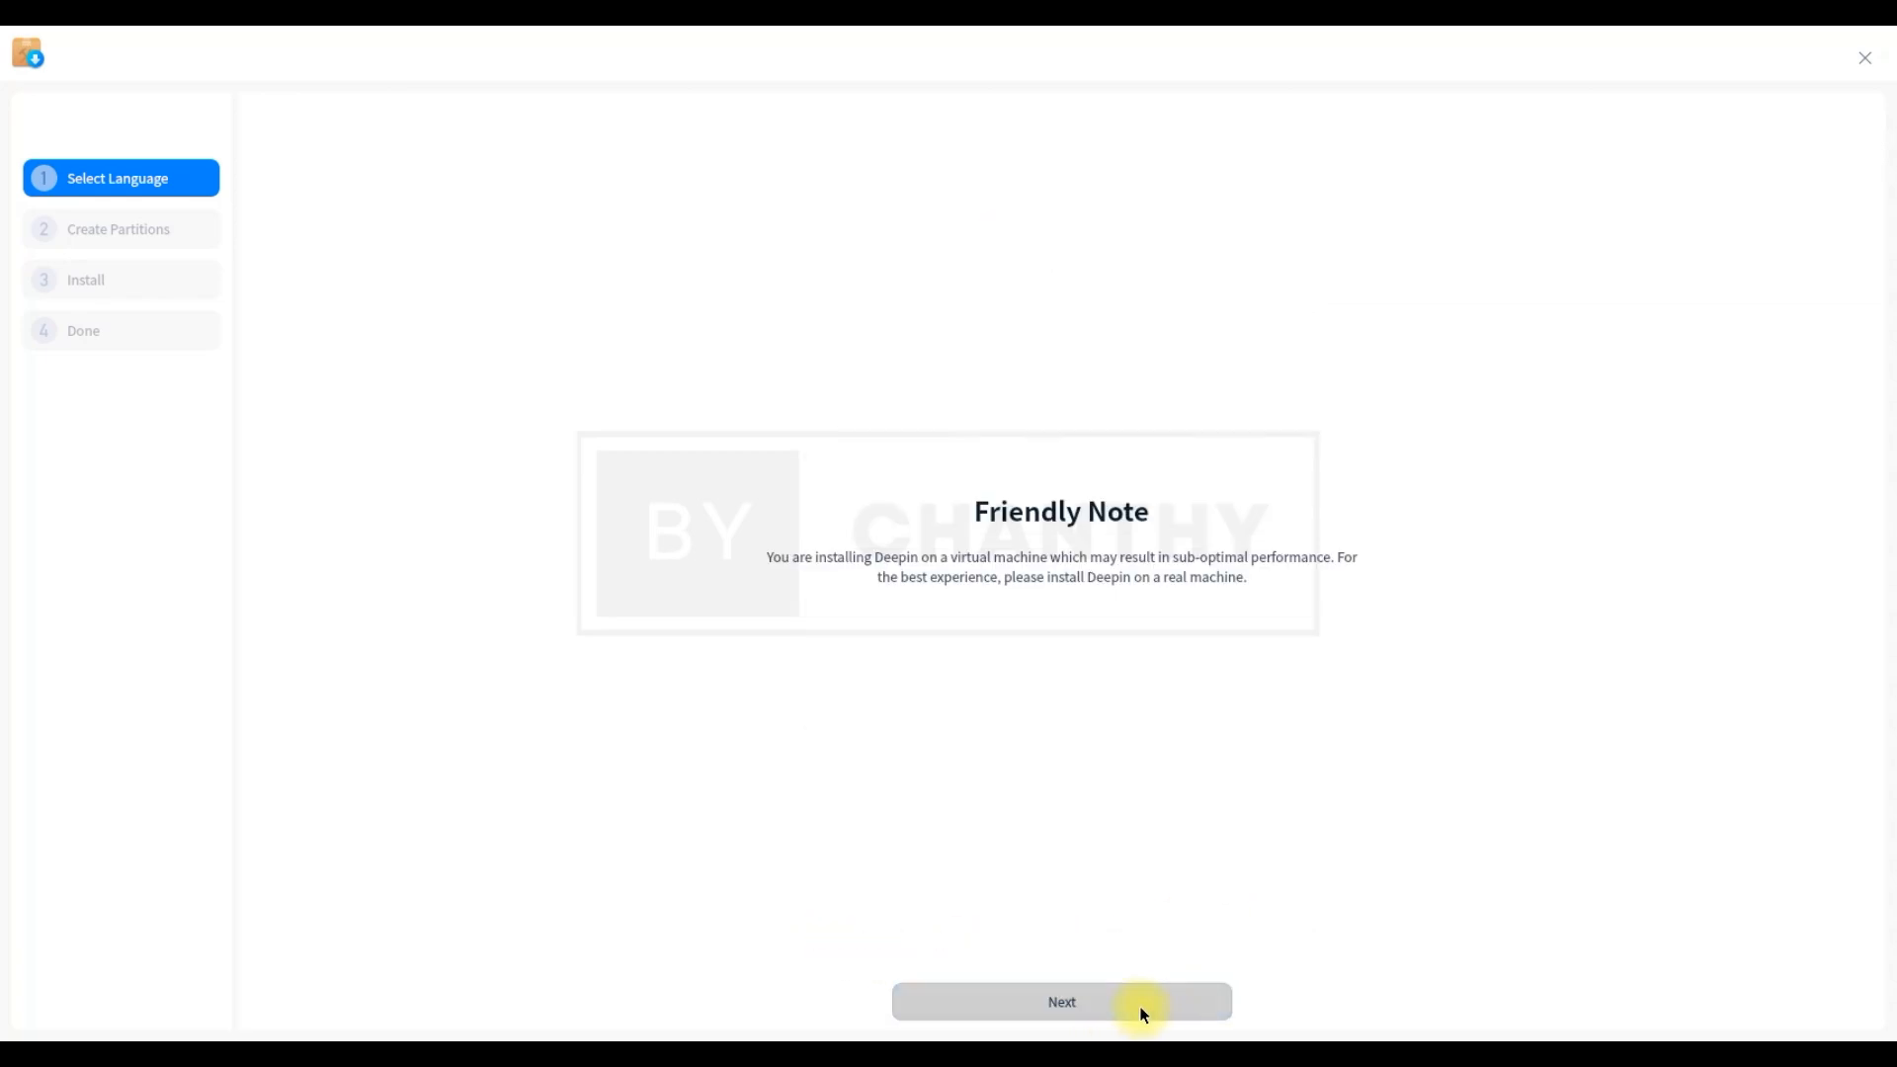
pyautogui.click(1113, 1012)
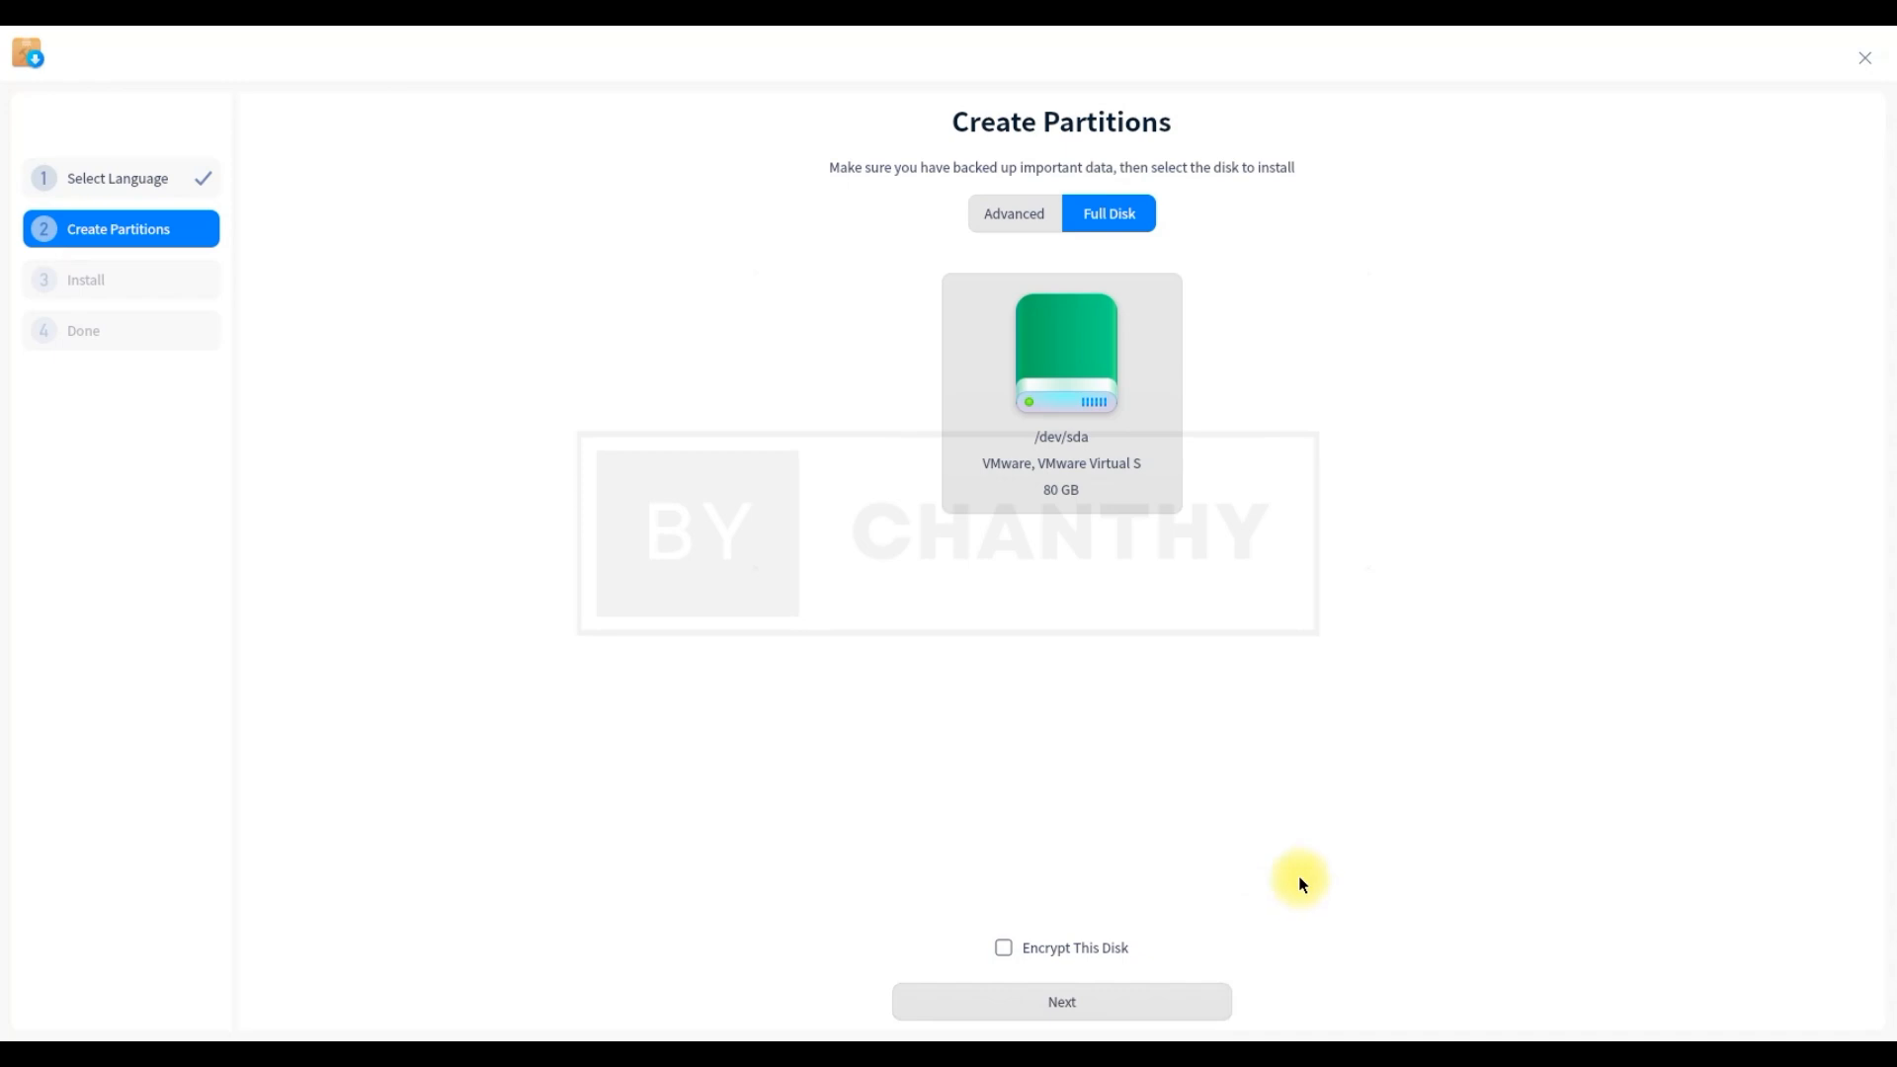
# Choose the 80 GB /dev/sda disk for a full-disk install
pyautogui.click(1166, 1004)
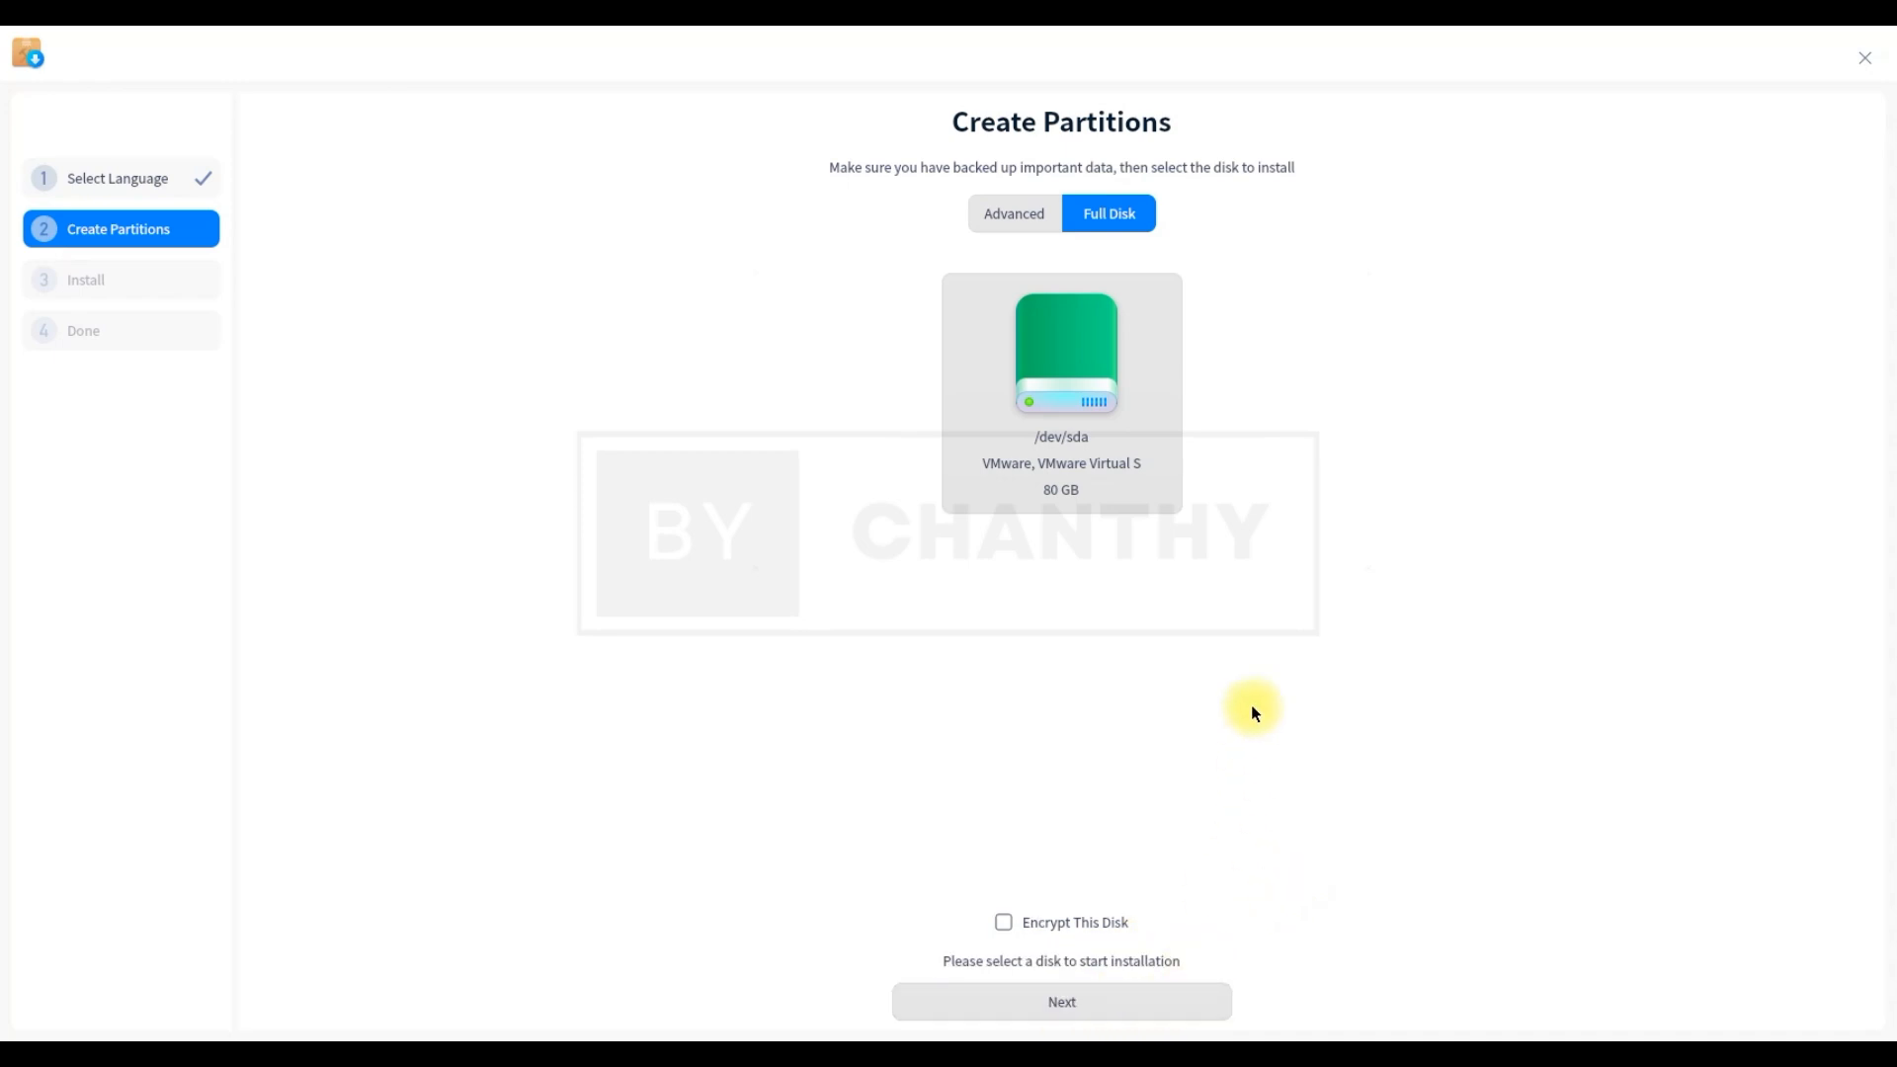
pyautogui.click(1052, 376)
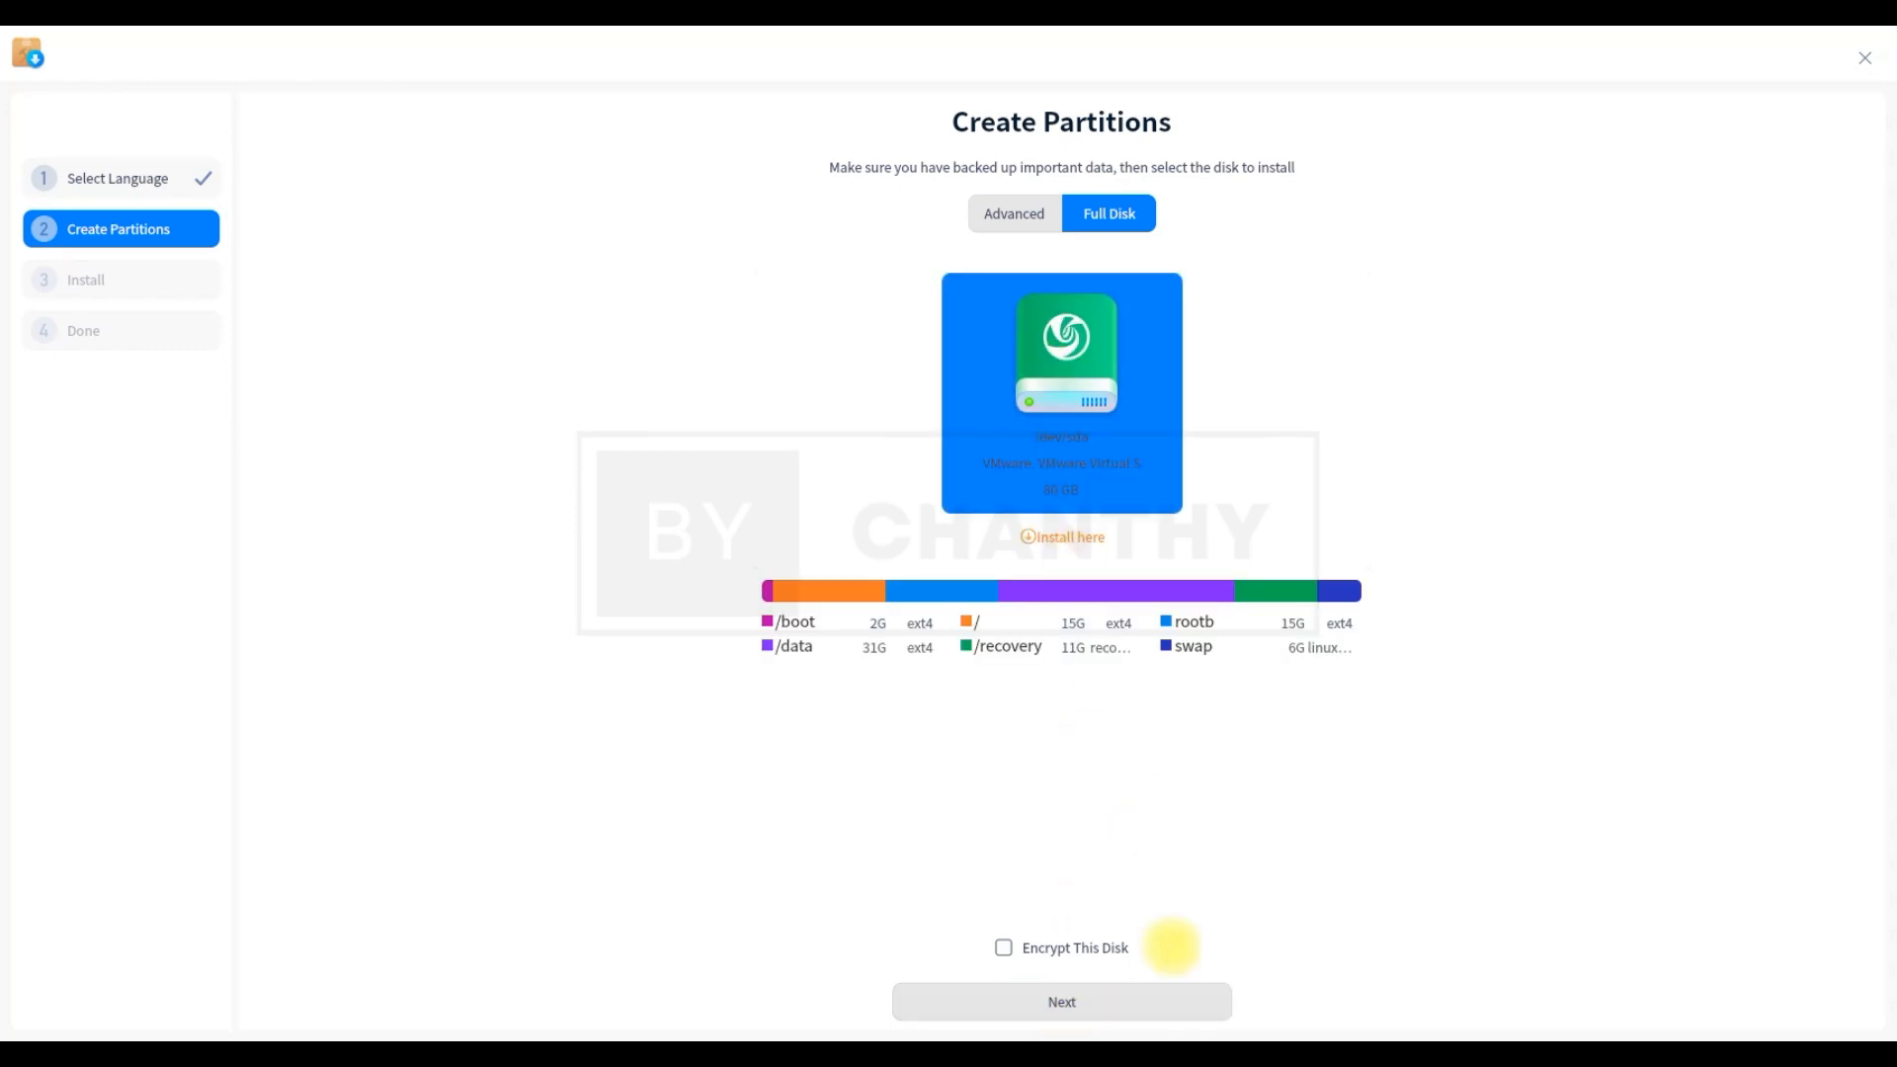
pyautogui.click(1060, 1008)
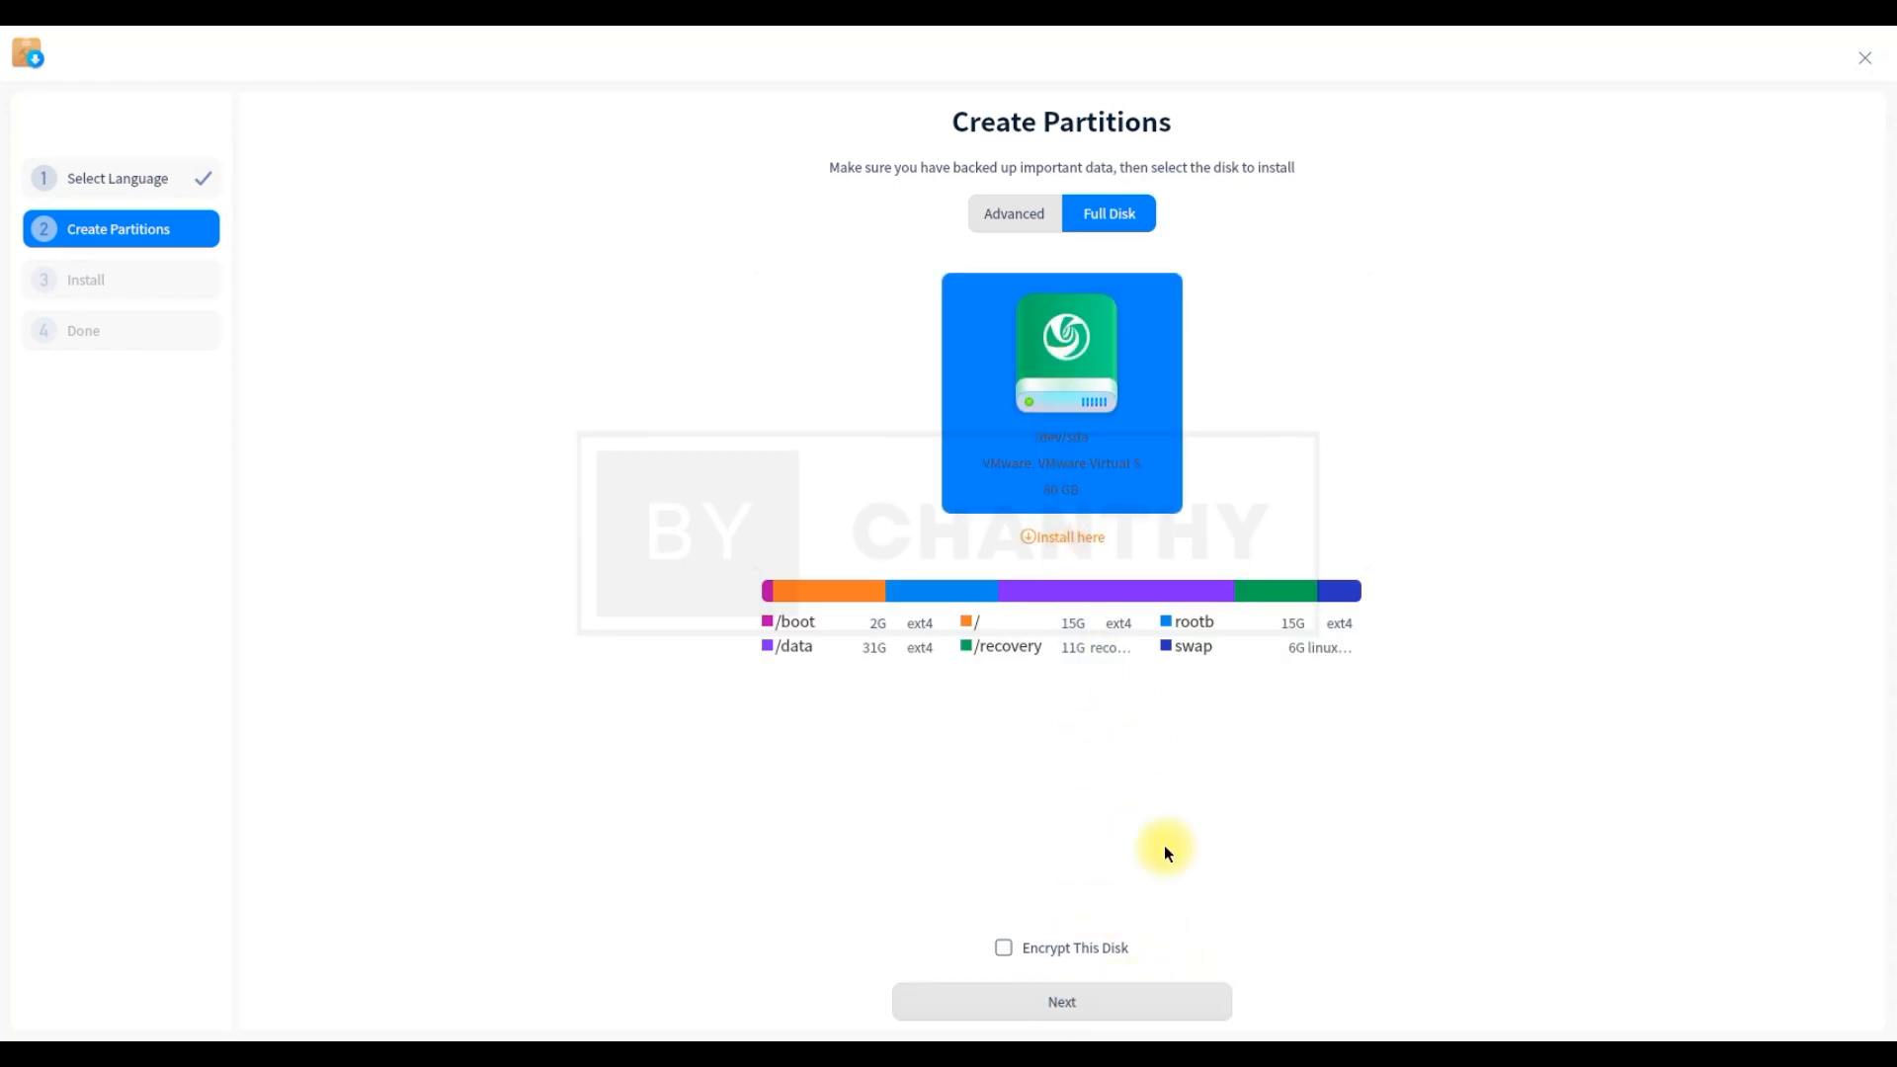
# Confirm the summary, install Deepin 20.2 onto /dev/sda, and reboot once it finishes
pyautogui.click(1083, 1008)
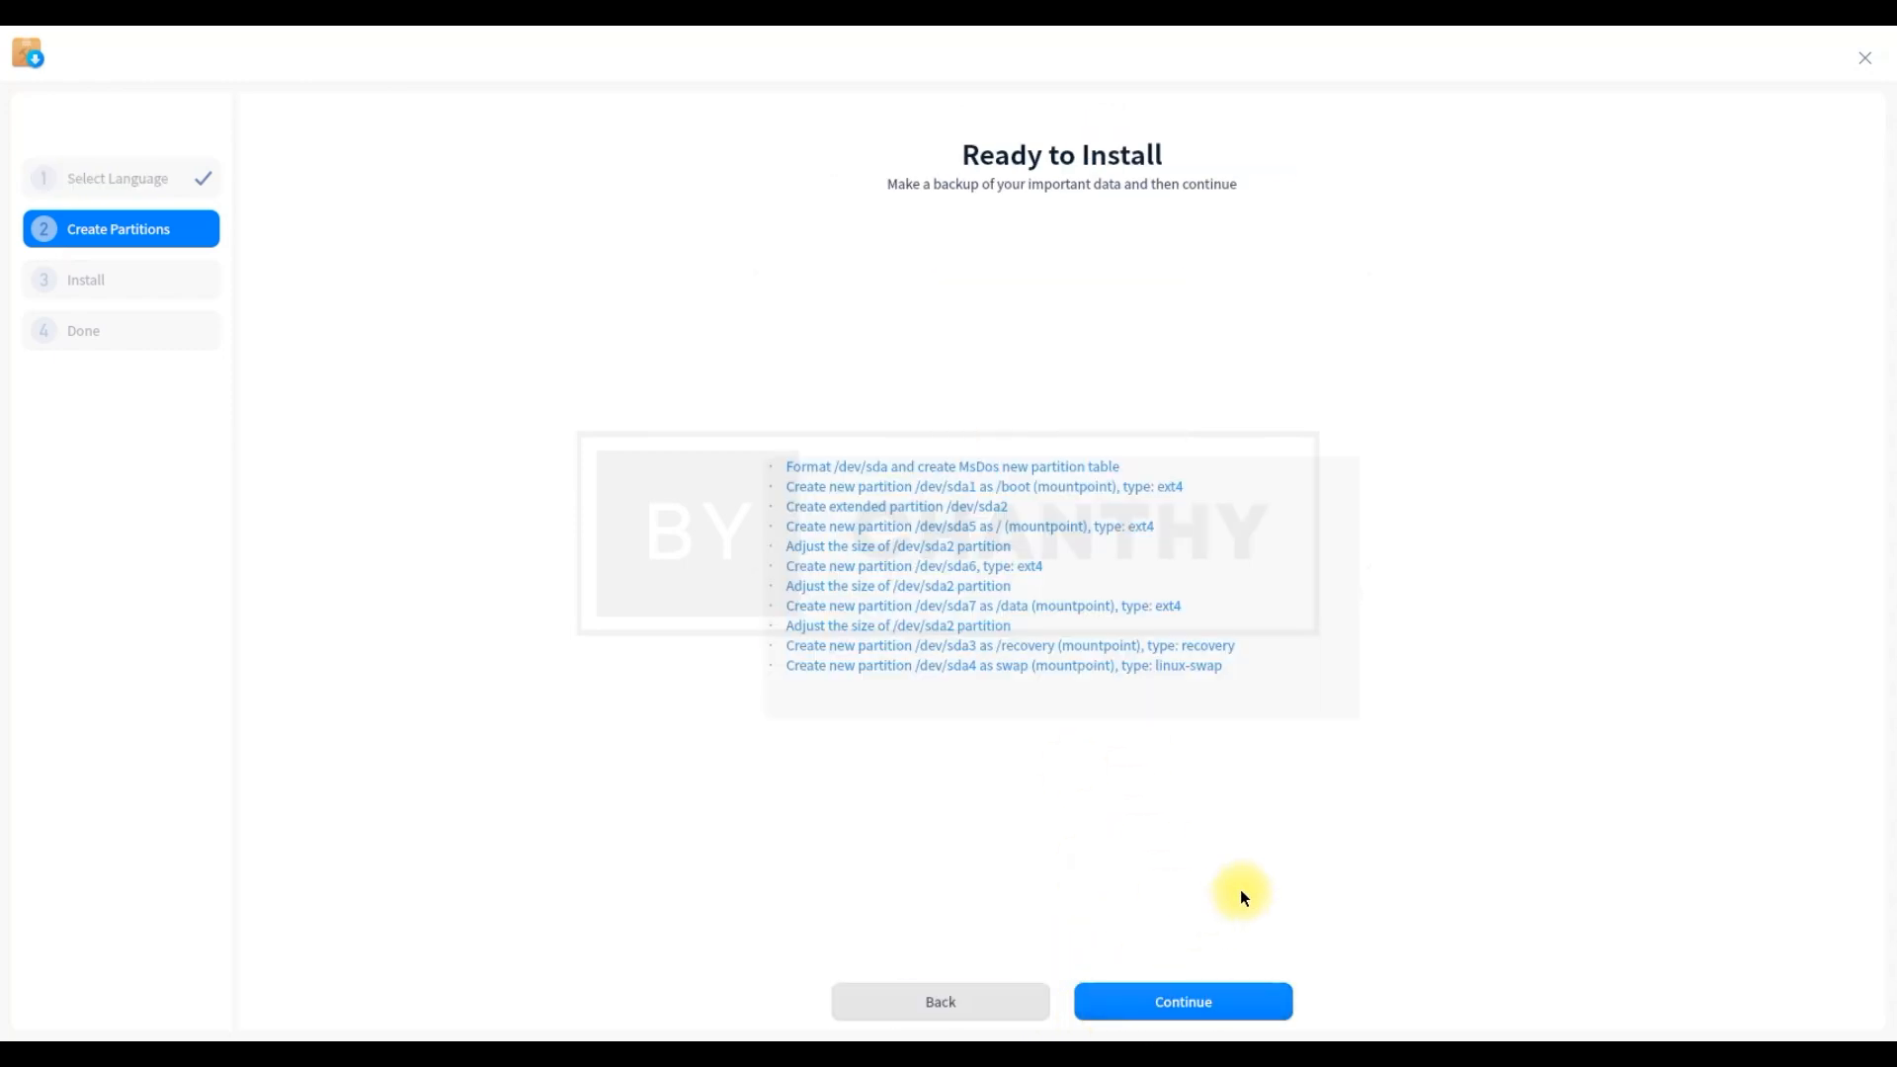
pyautogui.click(1182, 1004)
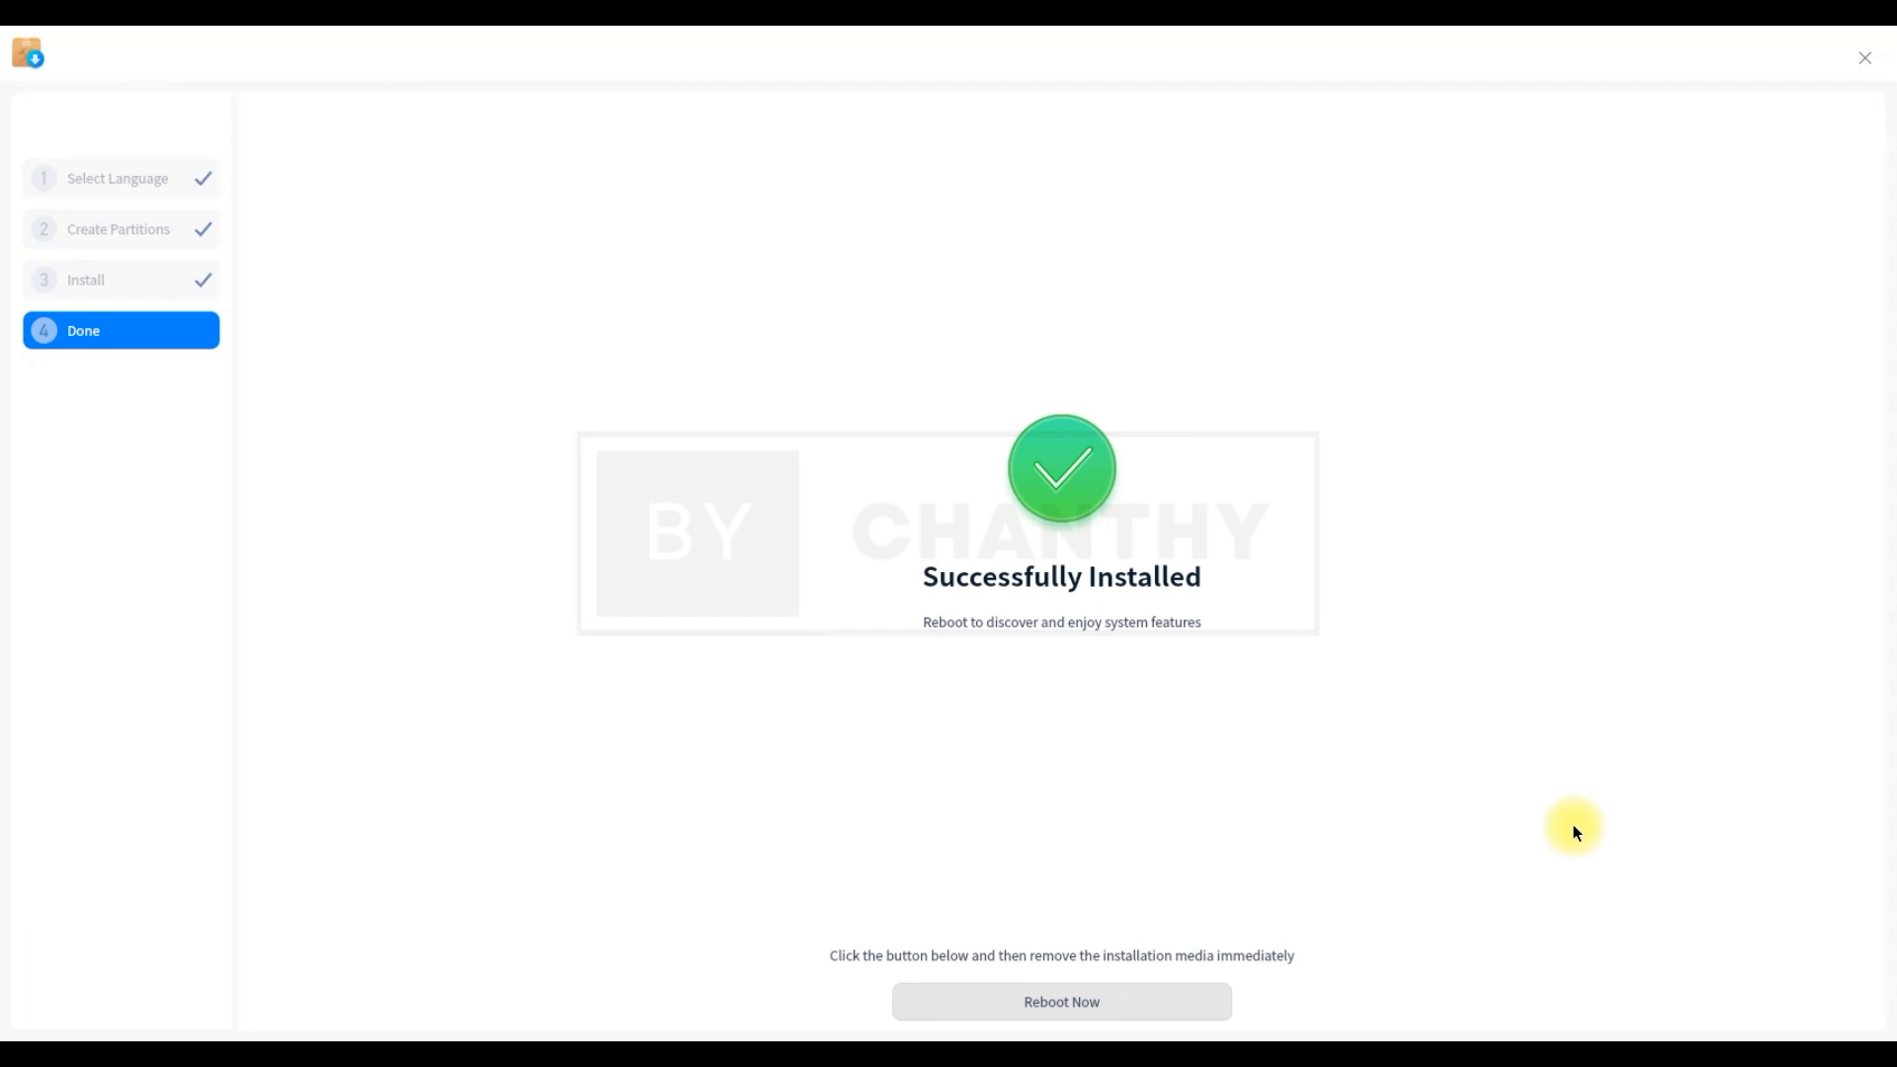
pyautogui.click(1131, 1006)
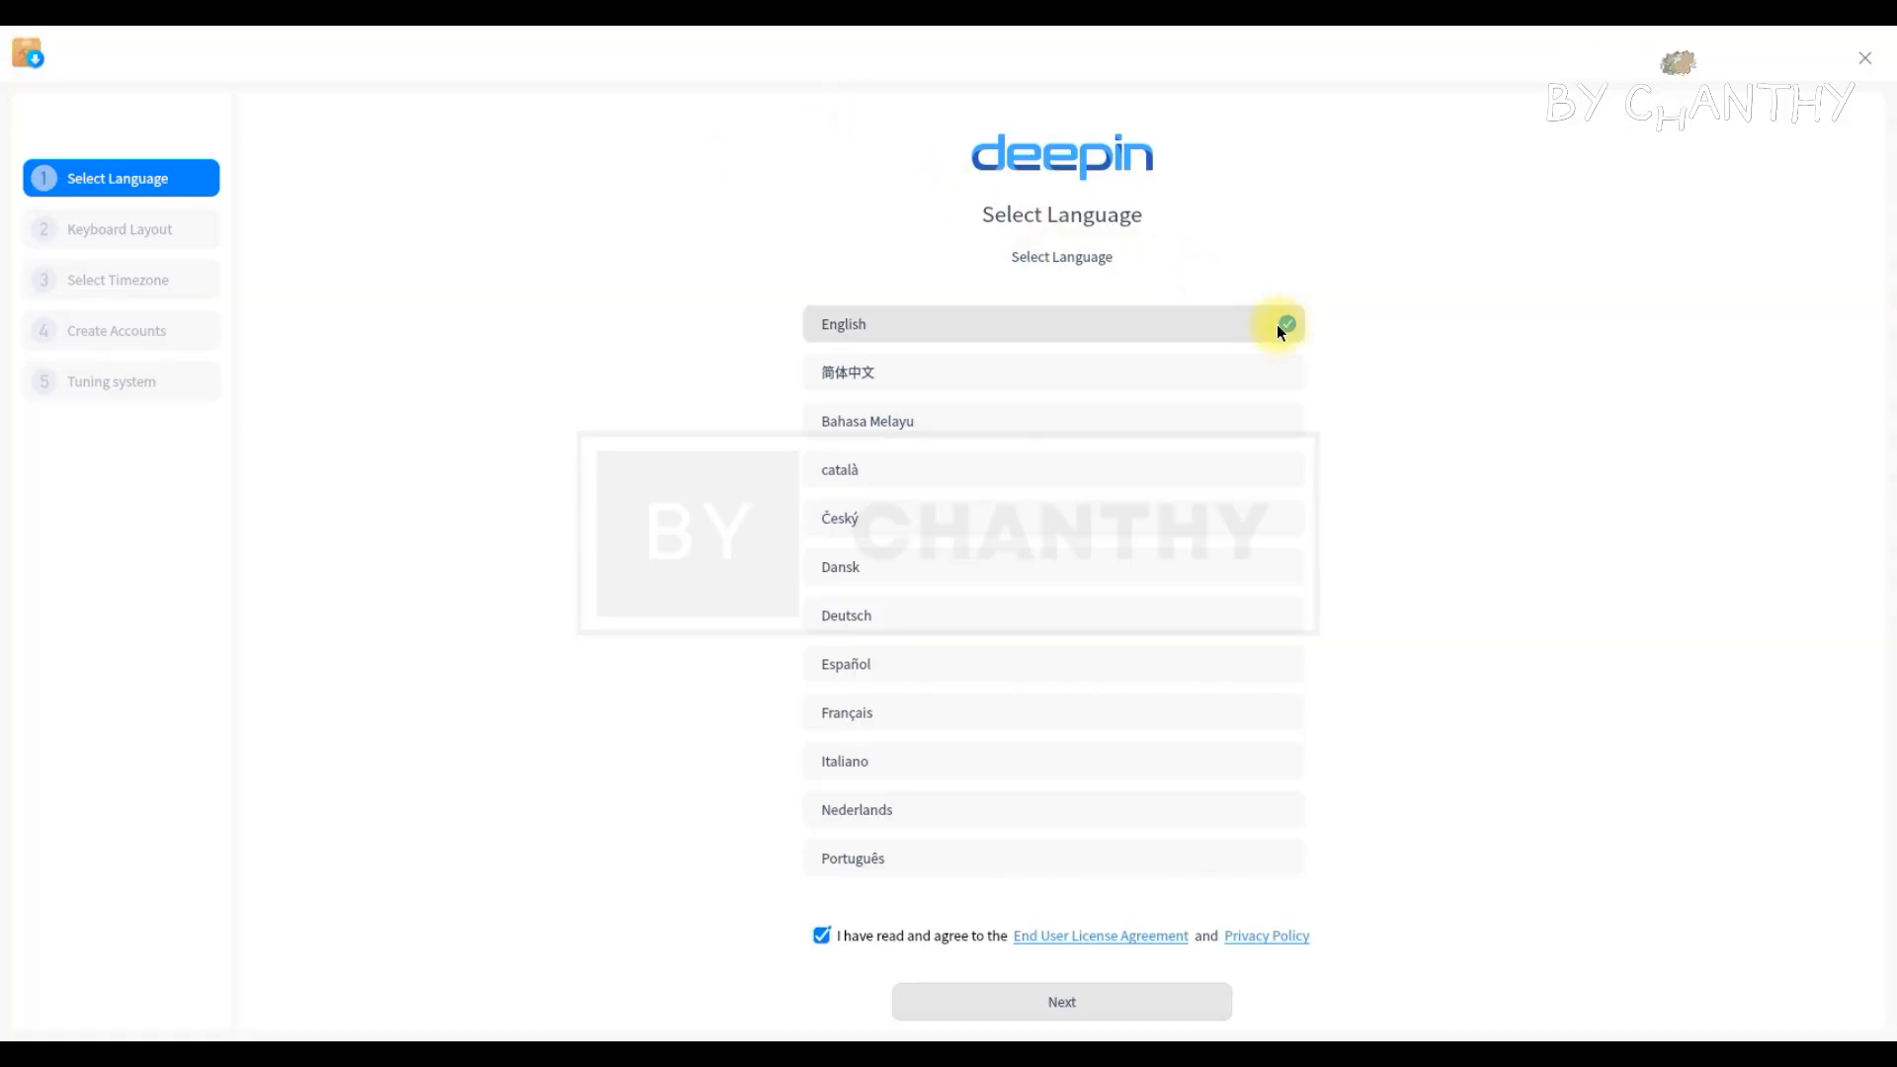
# Keep English, the English (US) keyboard layout and the Shanghai timezone
pyautogui.click(1111, 1004)
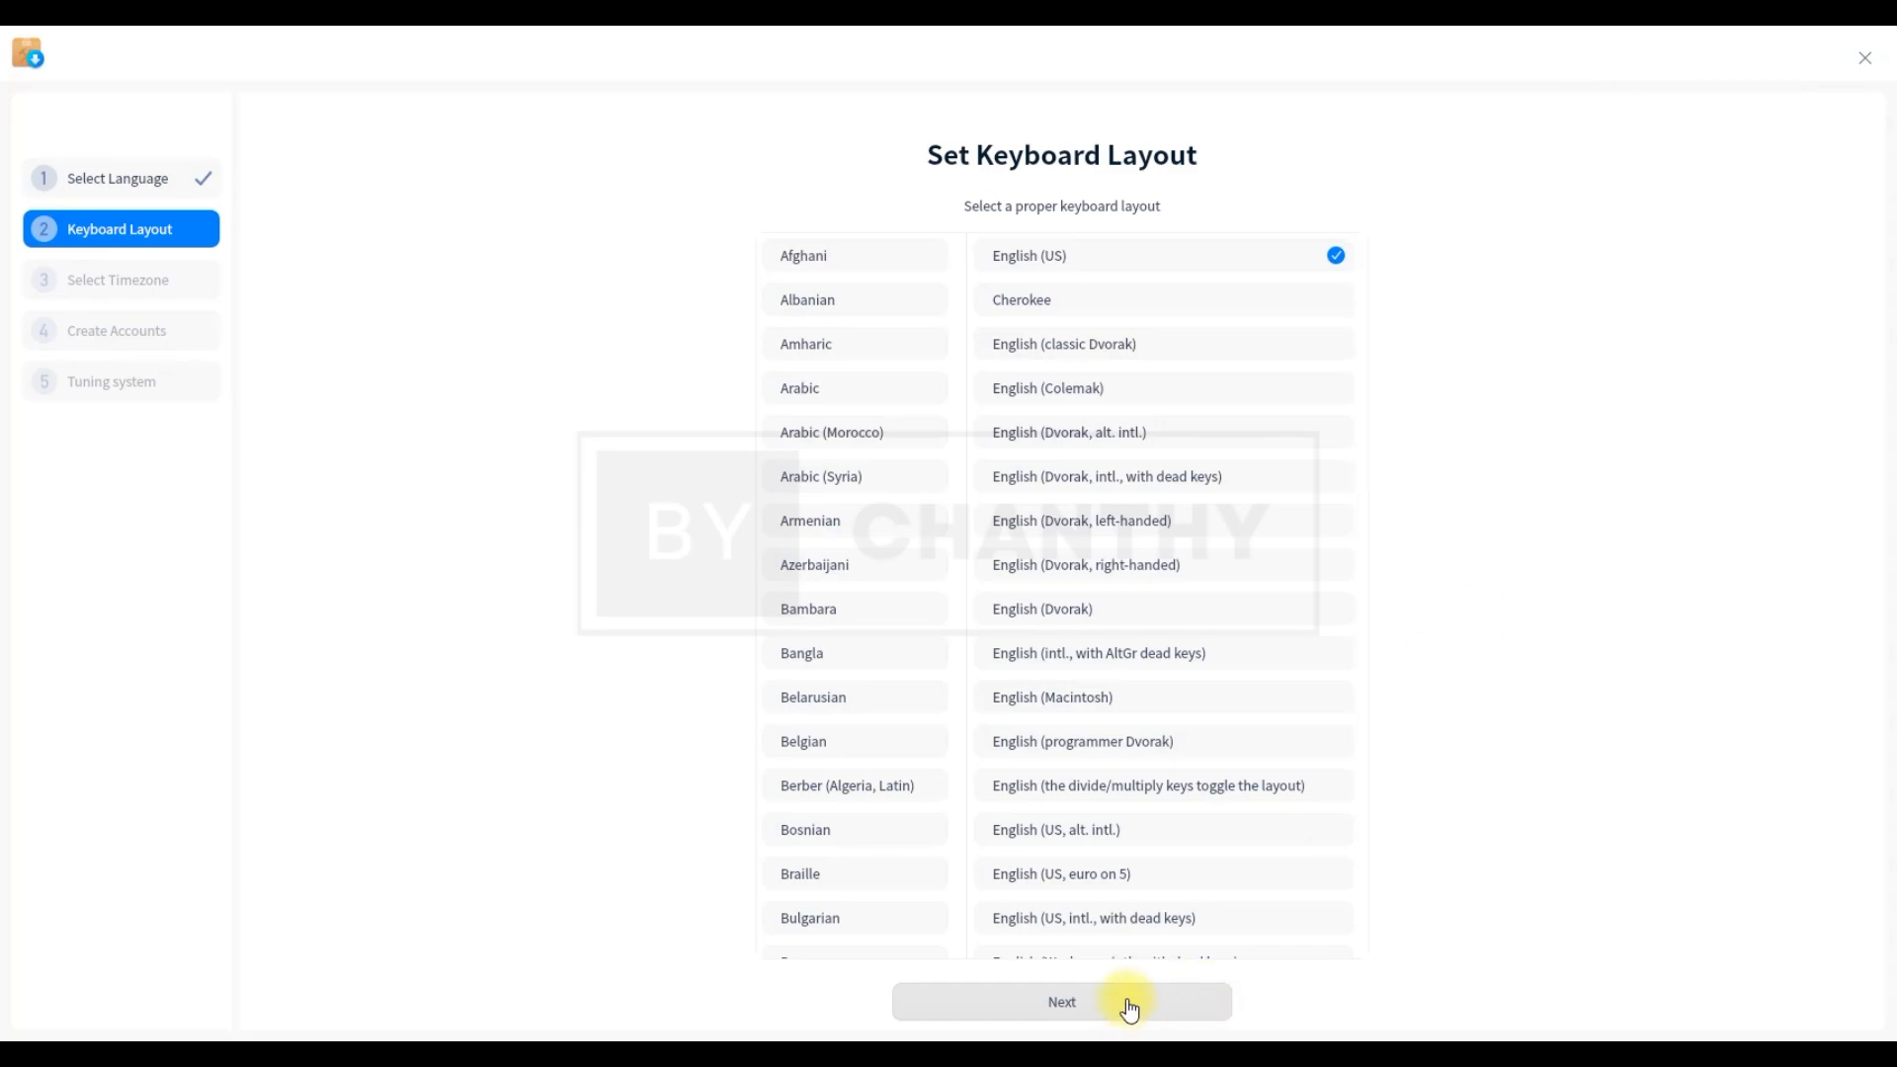
pyautogui.click(1087, 1002)
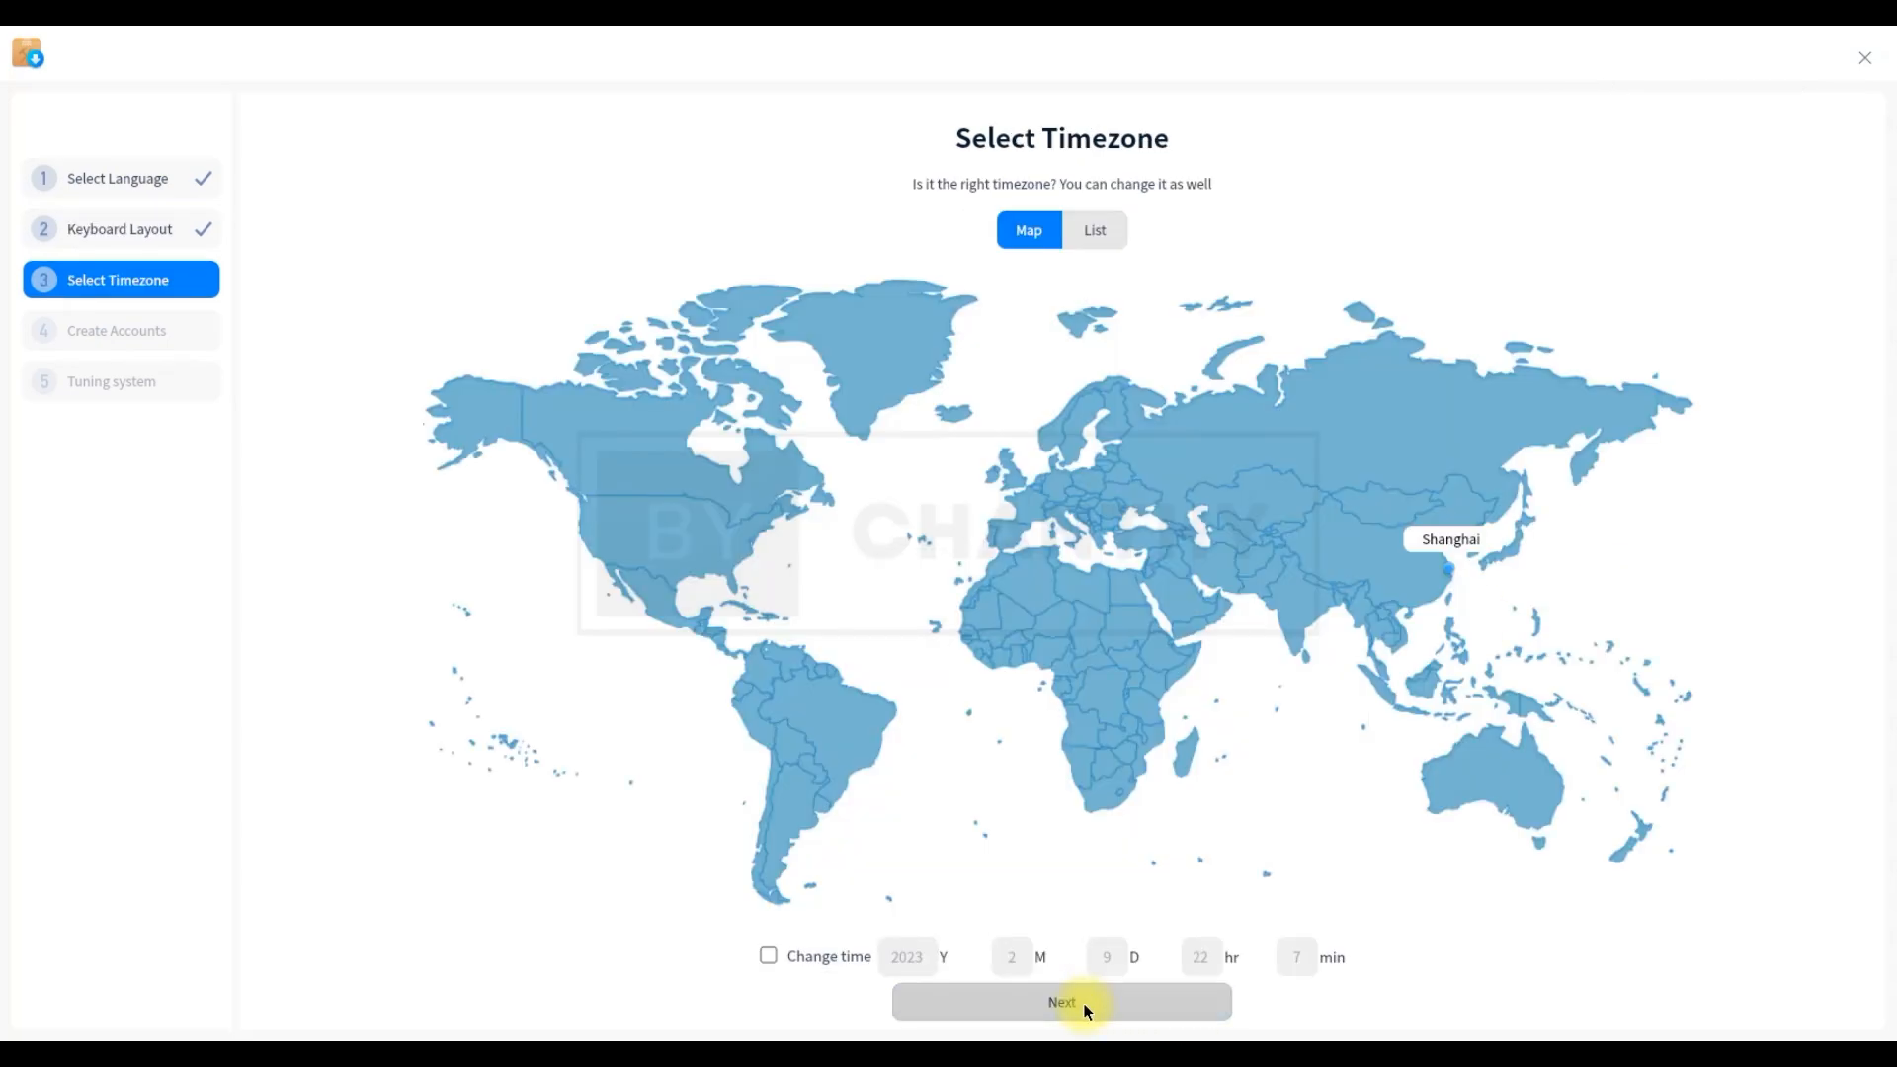
pyautogui.click(1136, 1010)
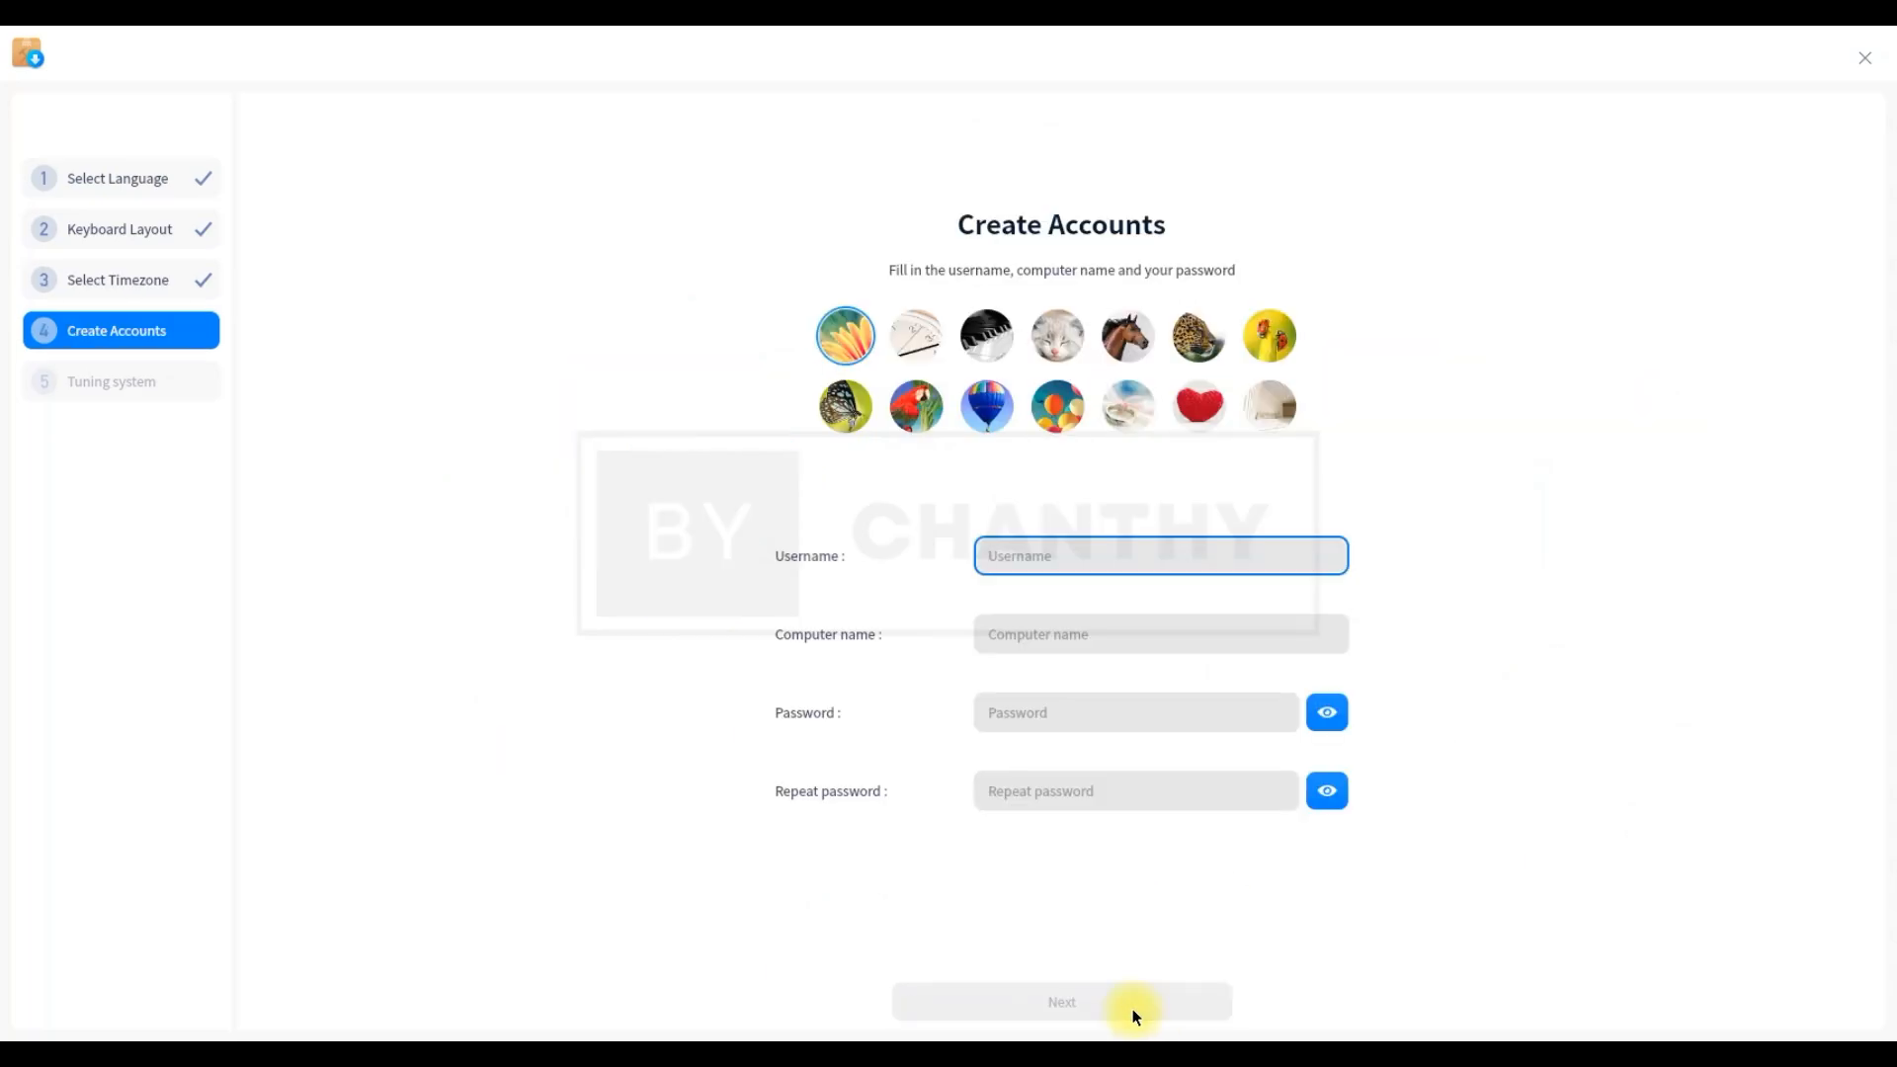
# Create the user account with a lowercase username and a 10-digit password, entered and confirmed
pyautogui.write('TOPSHARE')
pyautogui.click(1067, 711)
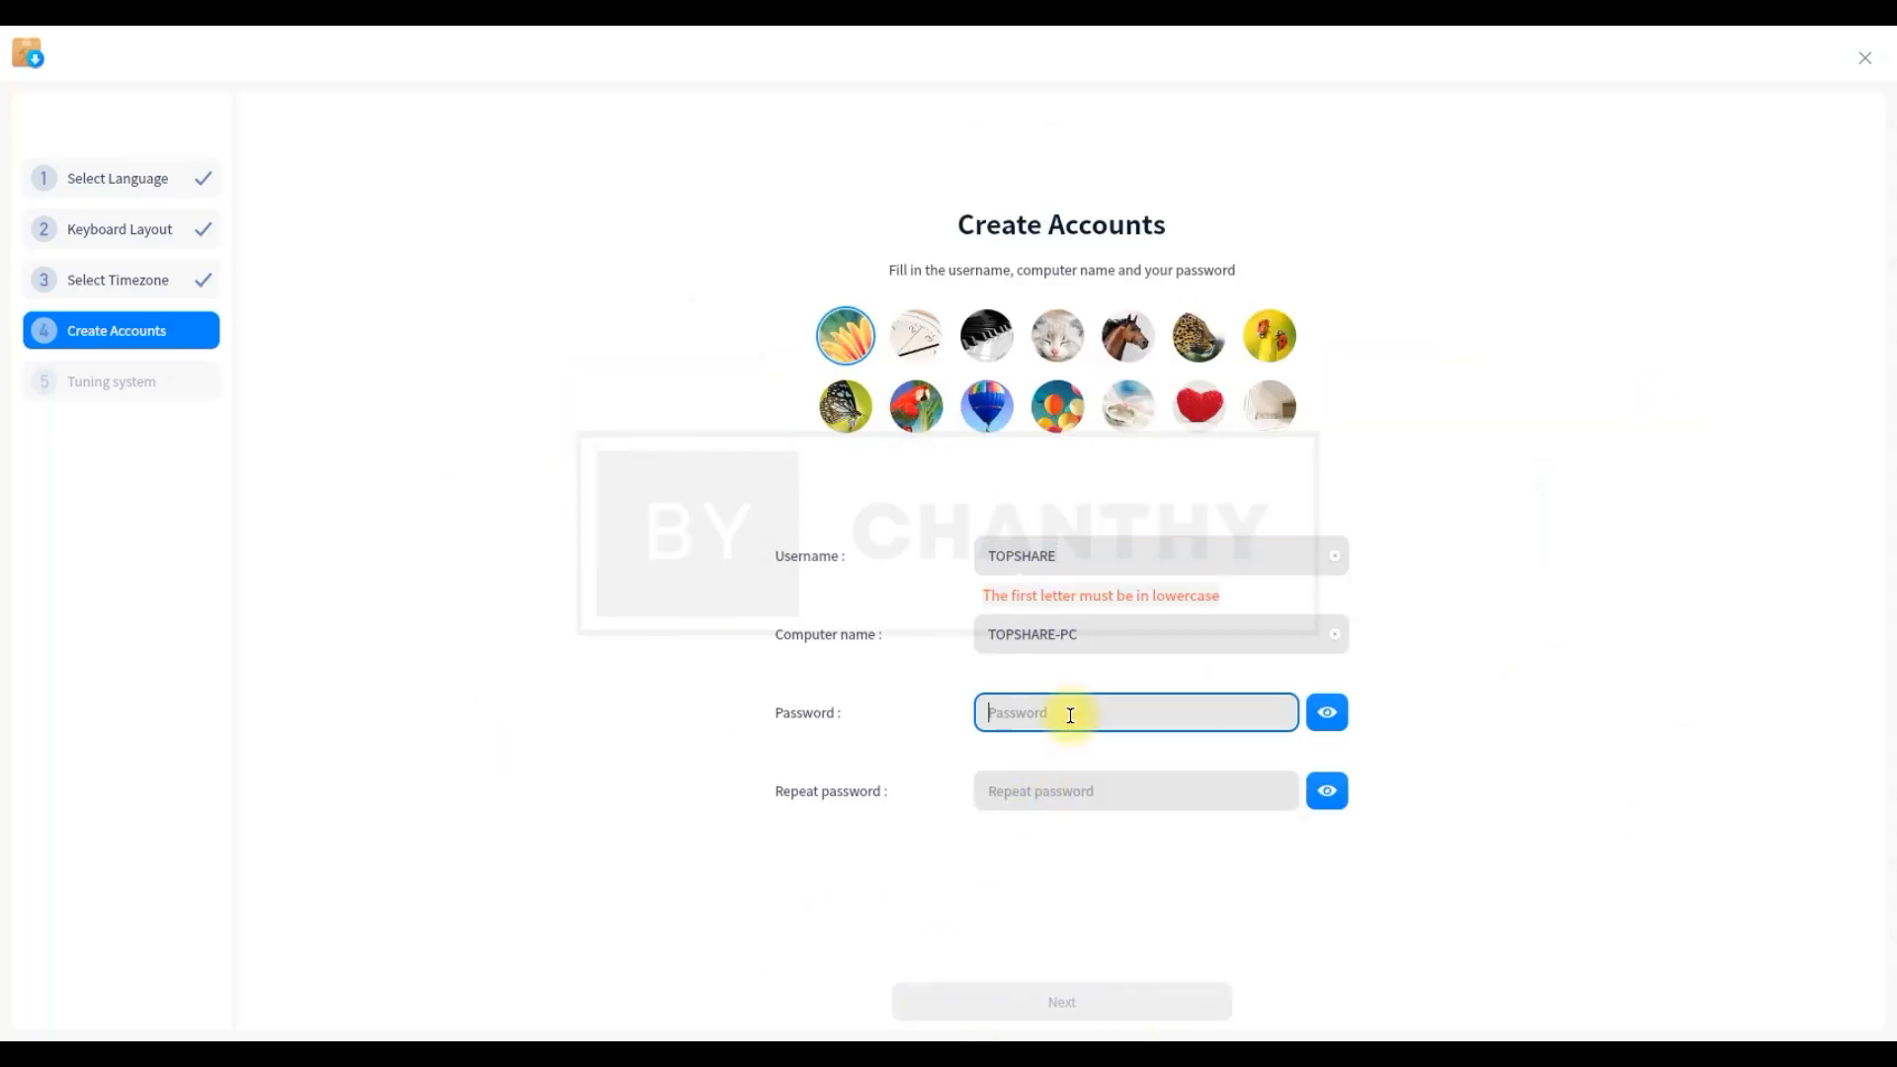
pyautogui.write('12345')
pyautogui.hotkey('shift', 'Tab')
pyautogui.hotkey('shift', 'Tab')
pyautogui.write('topshare')
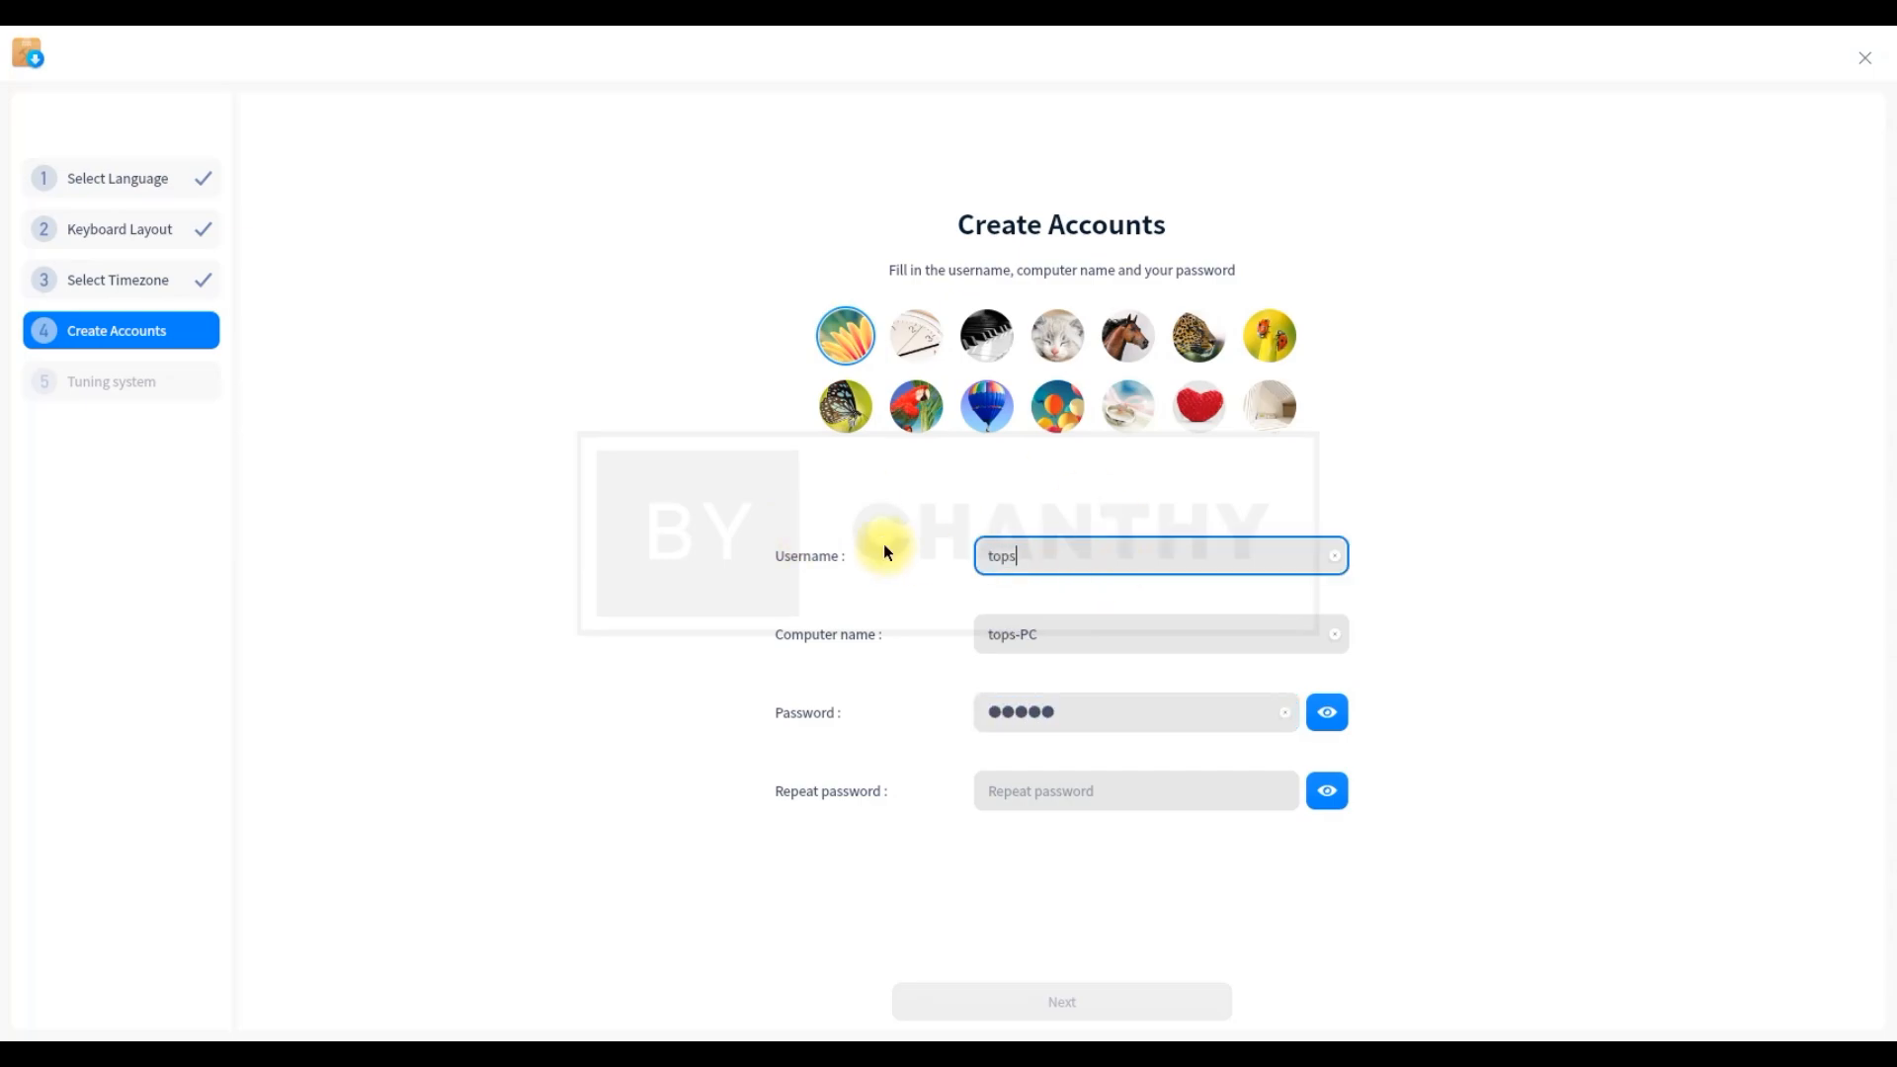
pyautogui.press('Tab')
pyautogui.press('Tab')
pyautogui.click(1093, 711)
pyautogui.press('BackSpace')
pyautogui.press('BackSpace')
pyautogui.press('BackSpace')
pyautogui.press('BackSpace')
pyautogui.press('BackSpace')
pyautogui.write('1234567890')
pyautogui.click(1093, 793)
pyautogui.write('1234567890')
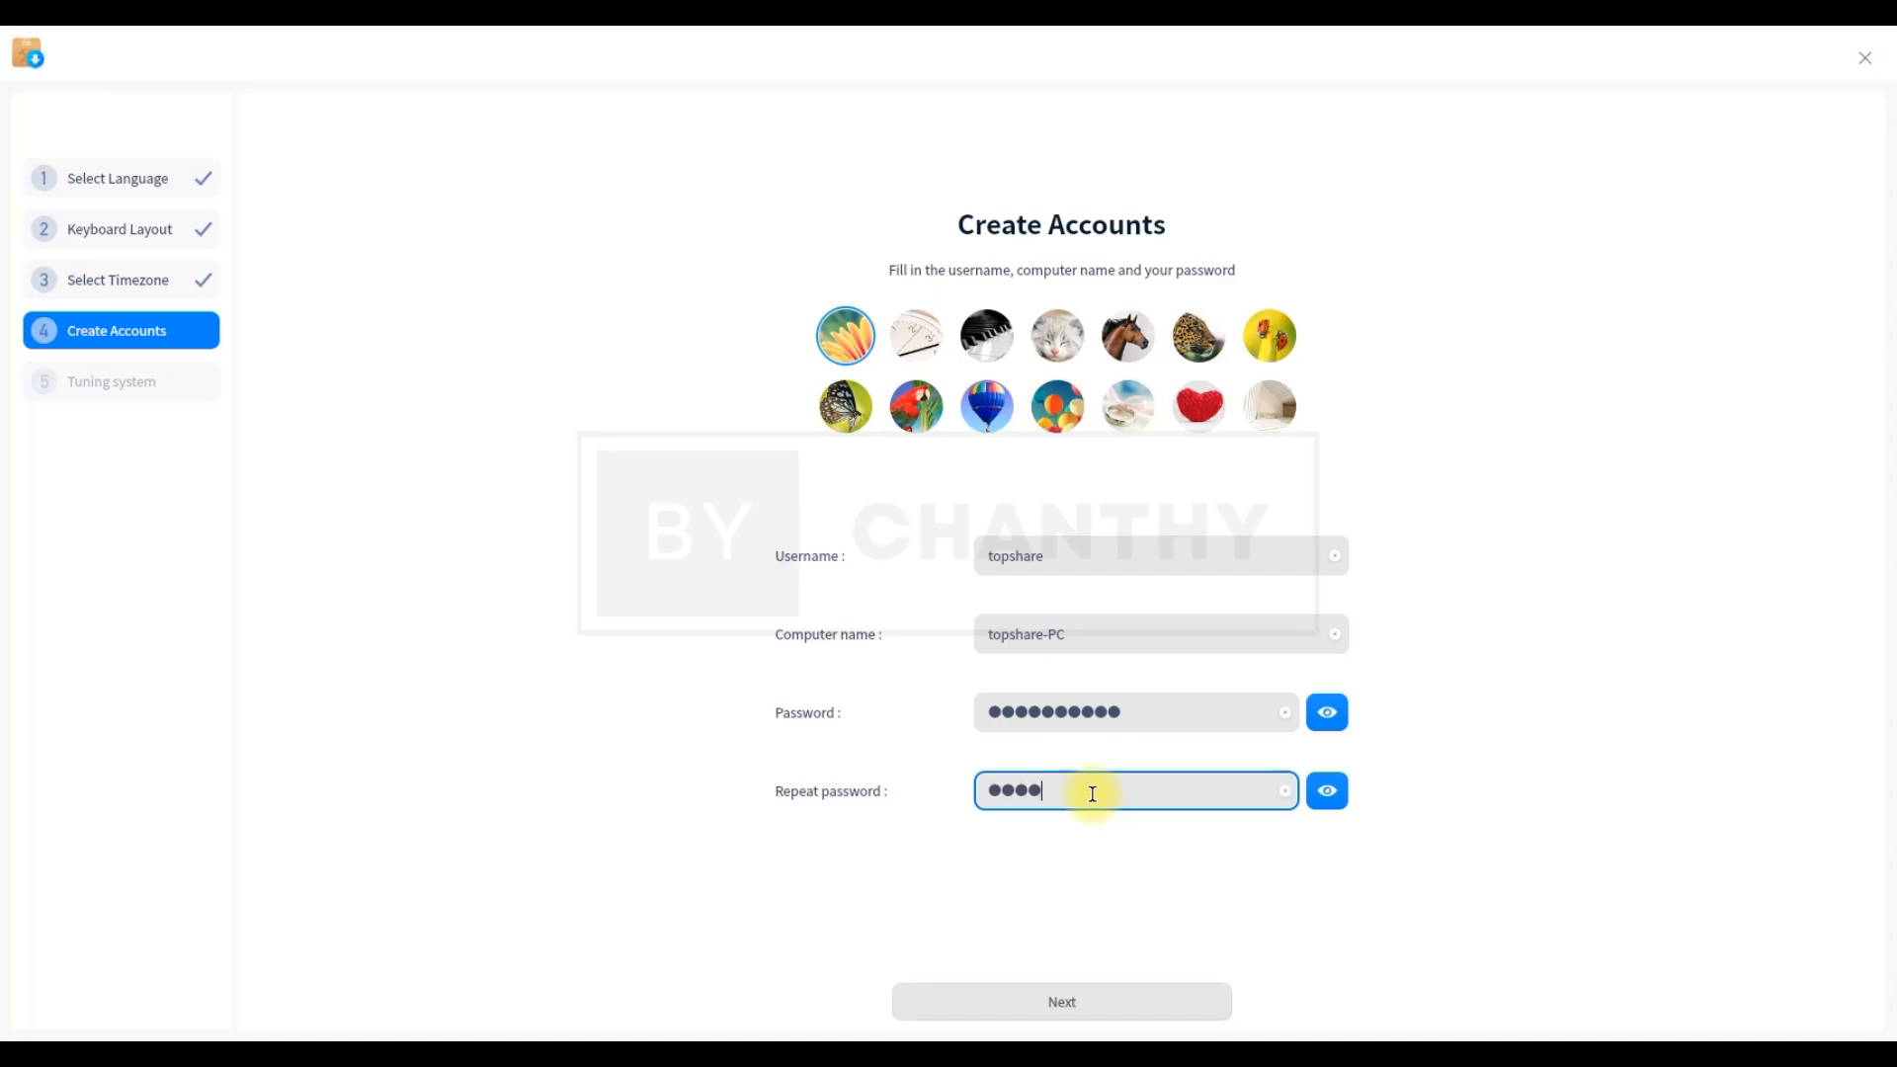
pyautogui.click(1115, 1016)
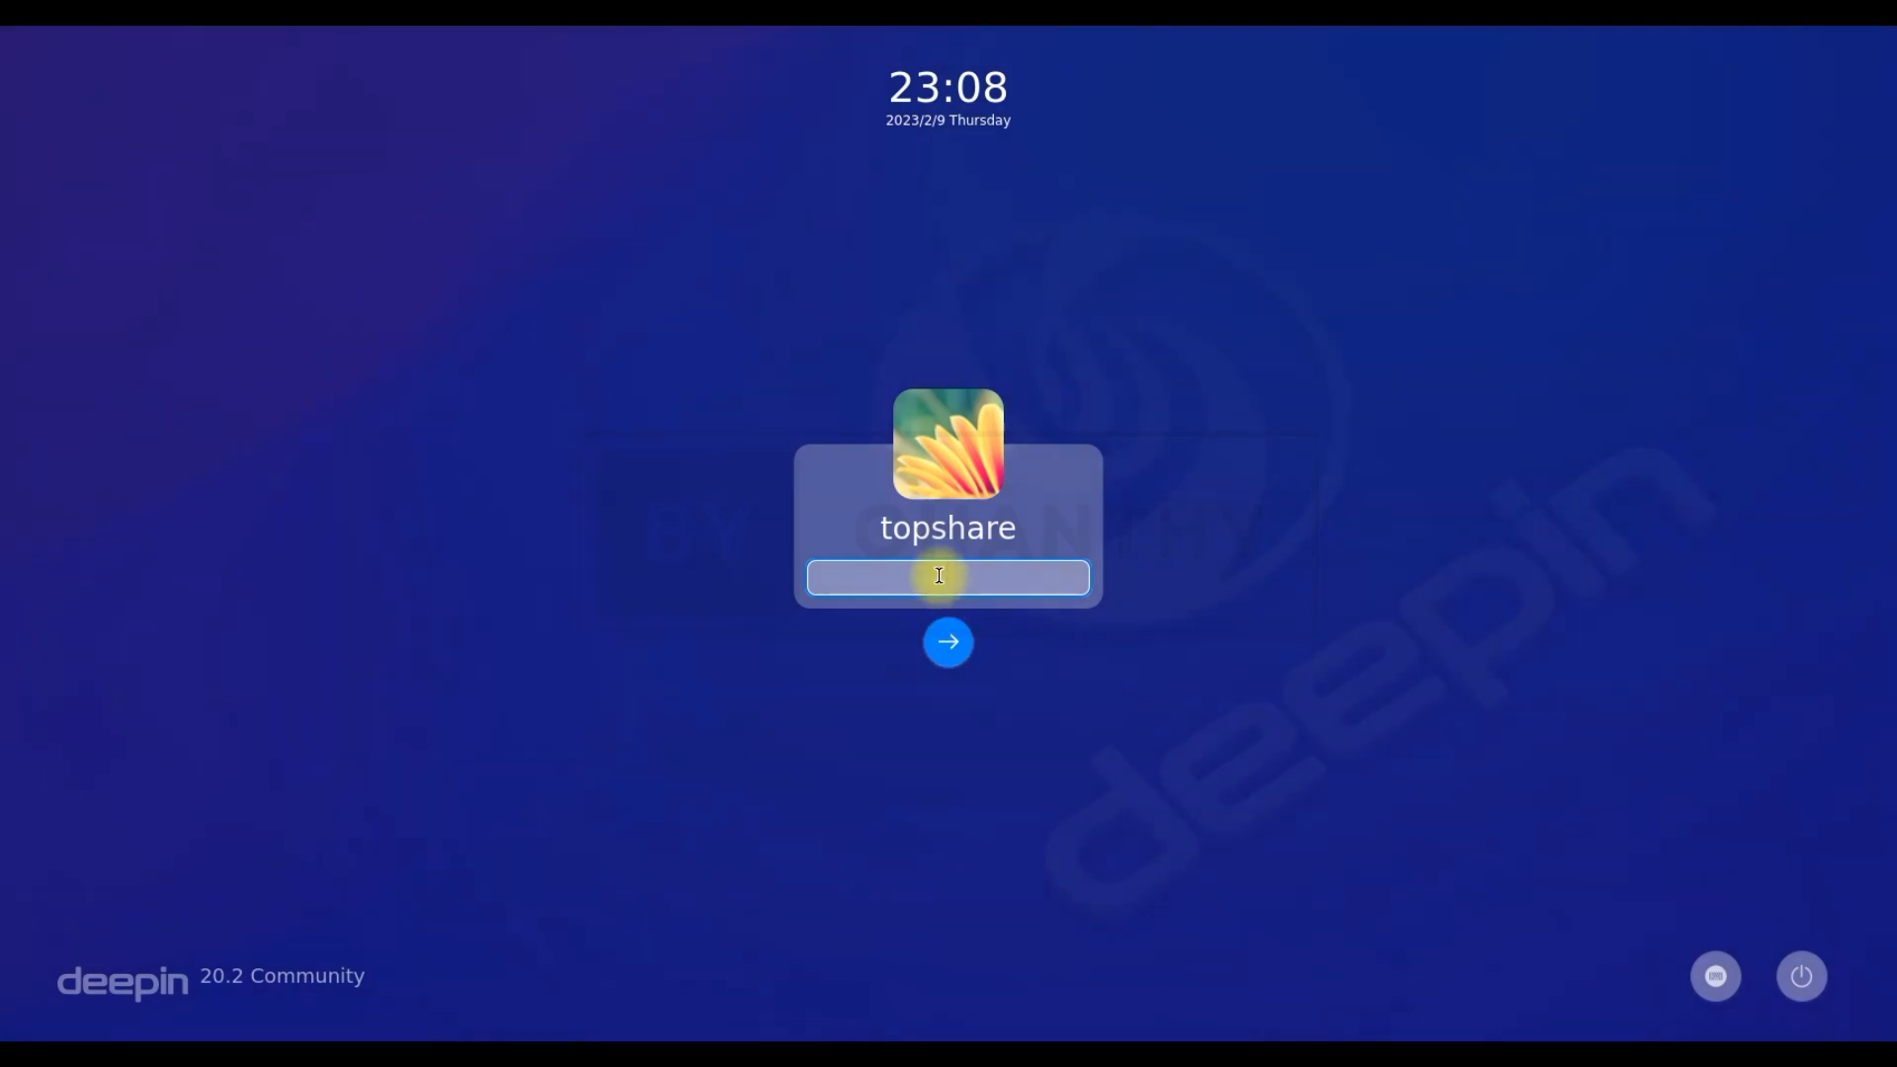
# Log in to the new account with its password
pyautogui.write('***********')
pyautogui.click(949, 644)
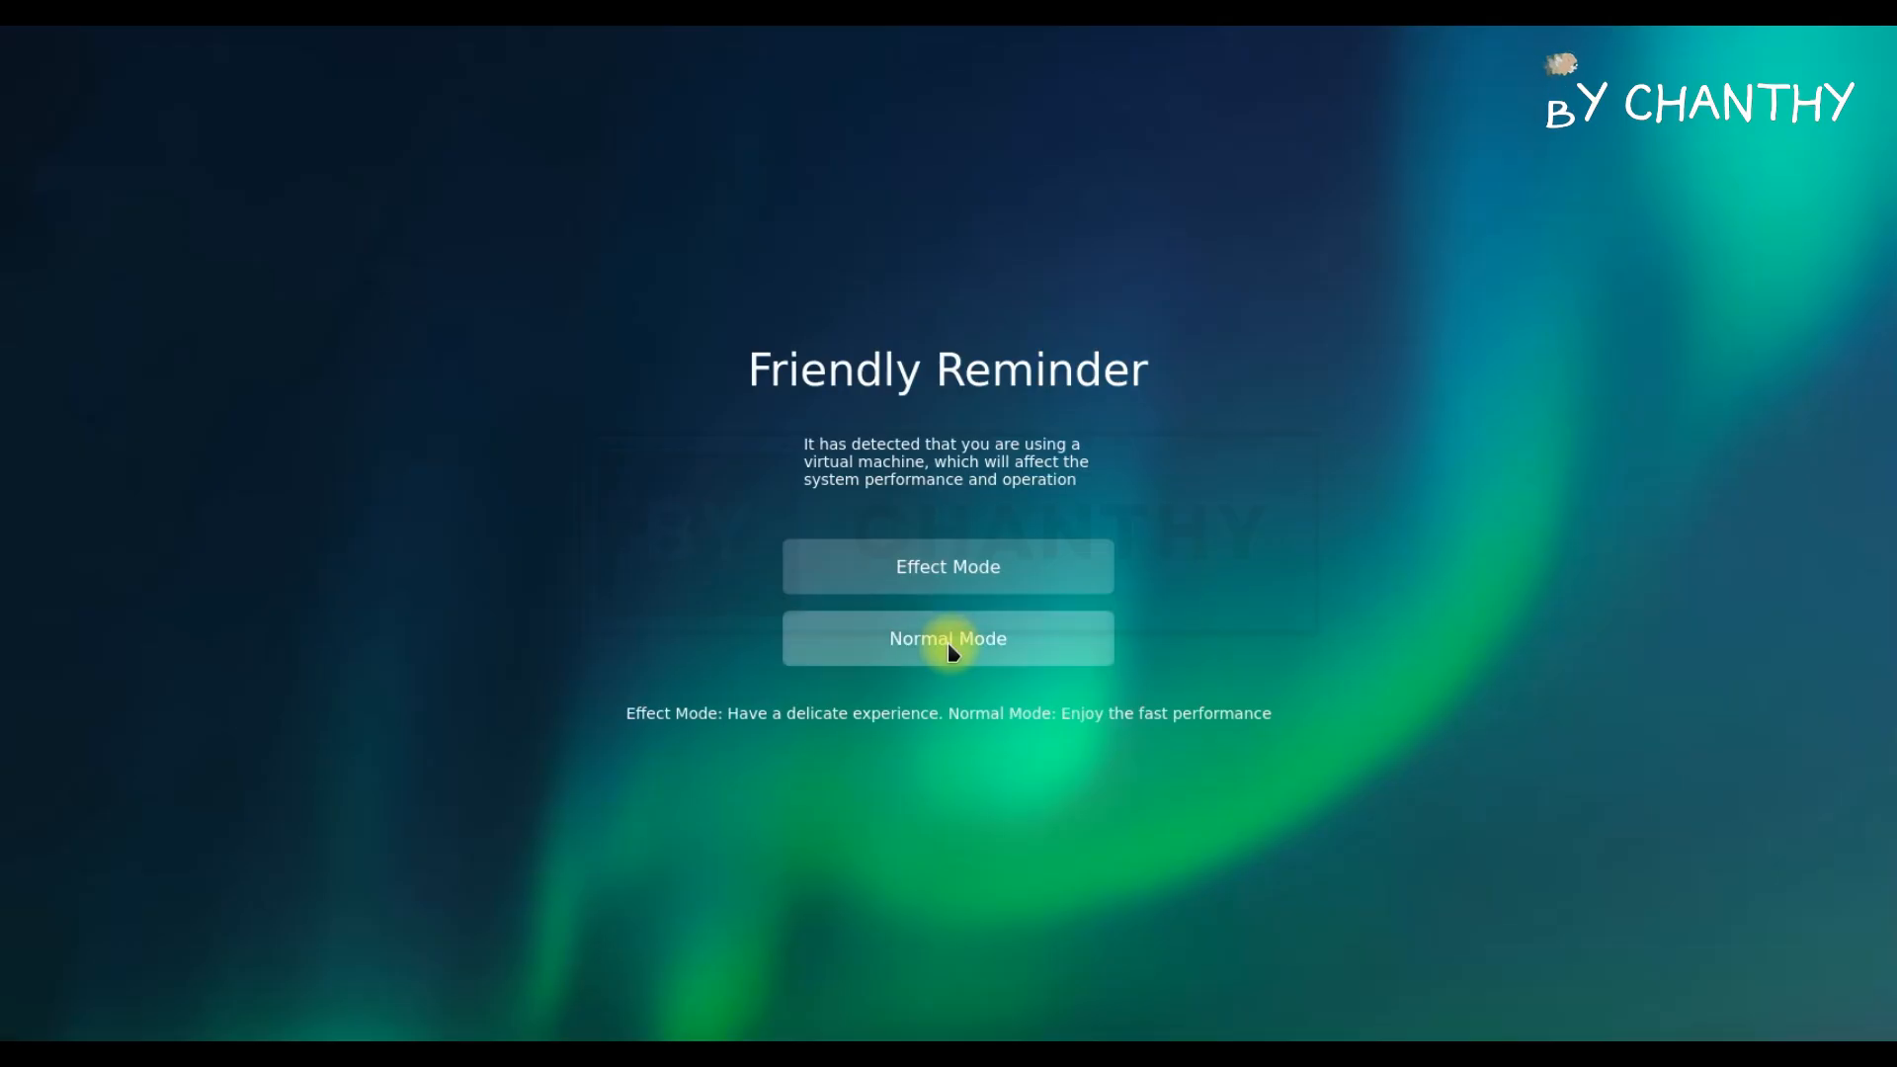
# Choose Effect Mode, dismiss the sound warning, and look through the calendar's week, day and year views
pyautogui.click(1041, 585)
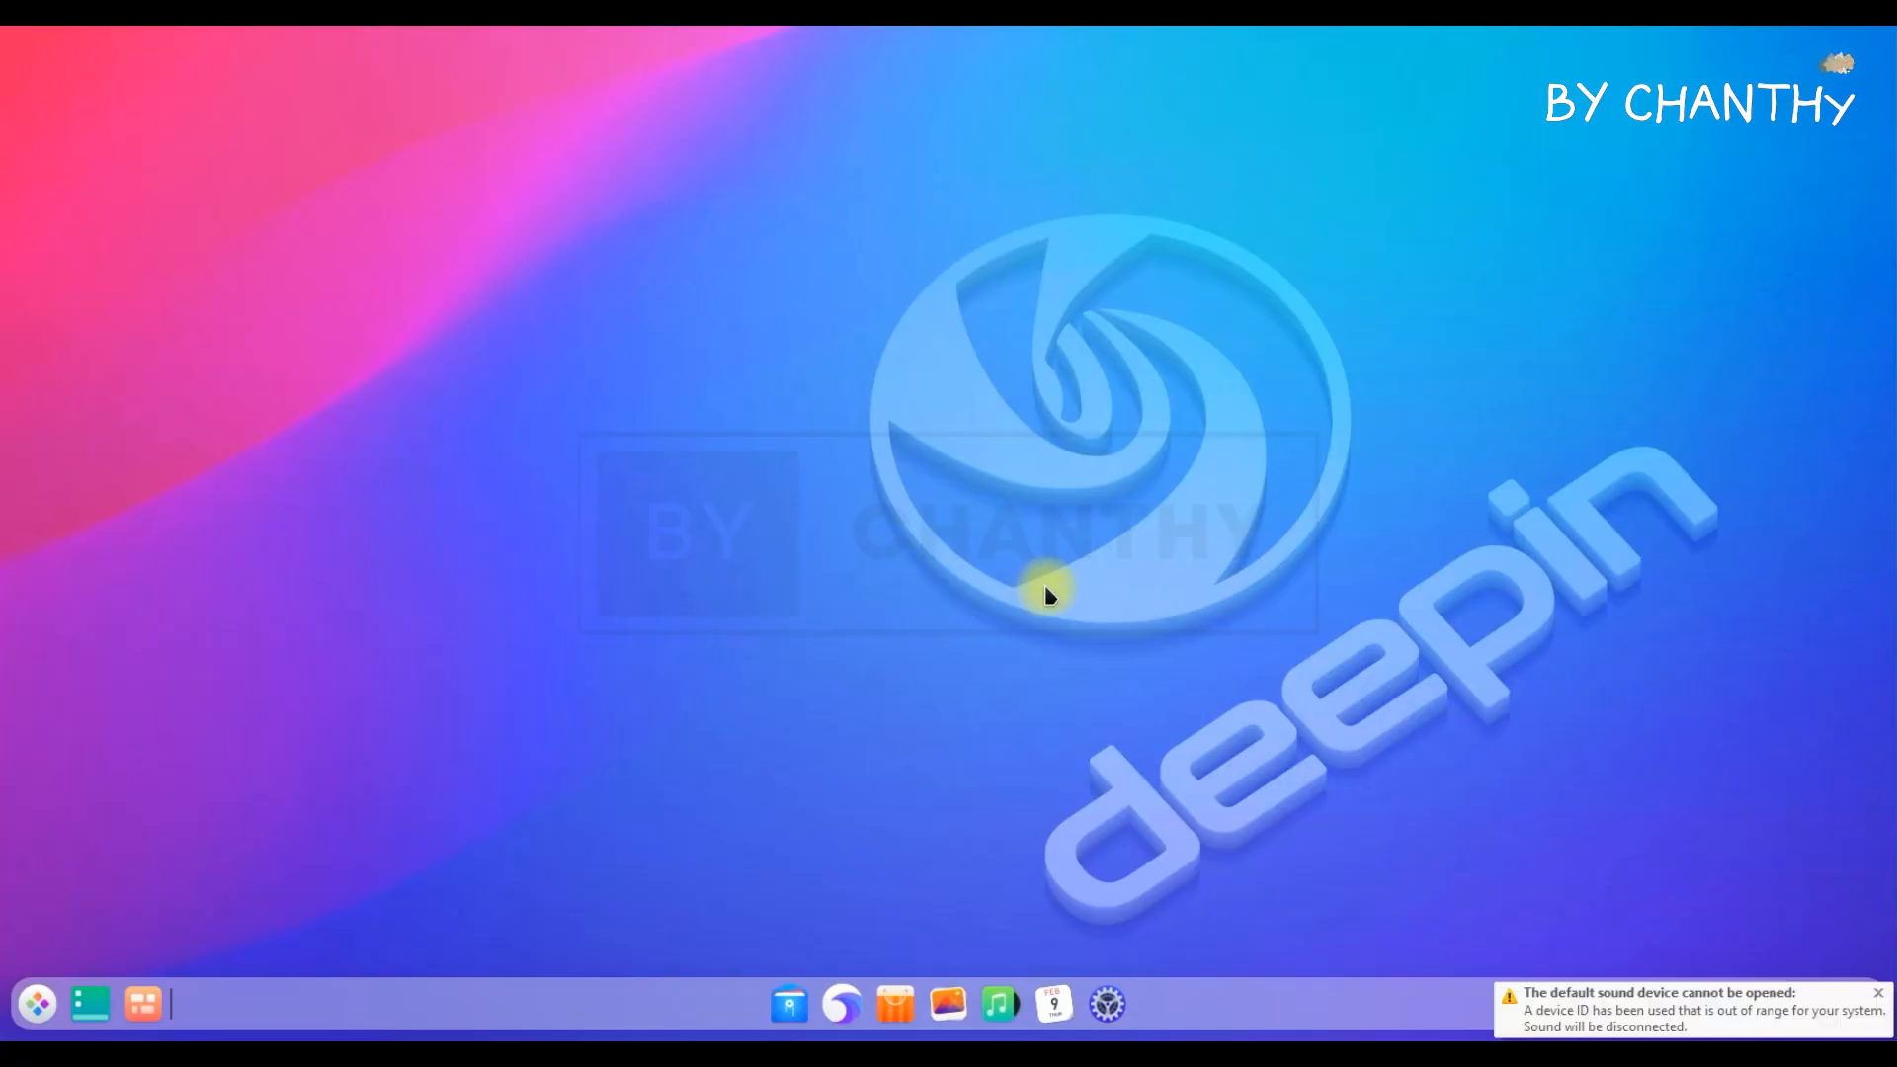
pyautogui.click(1878, 993)
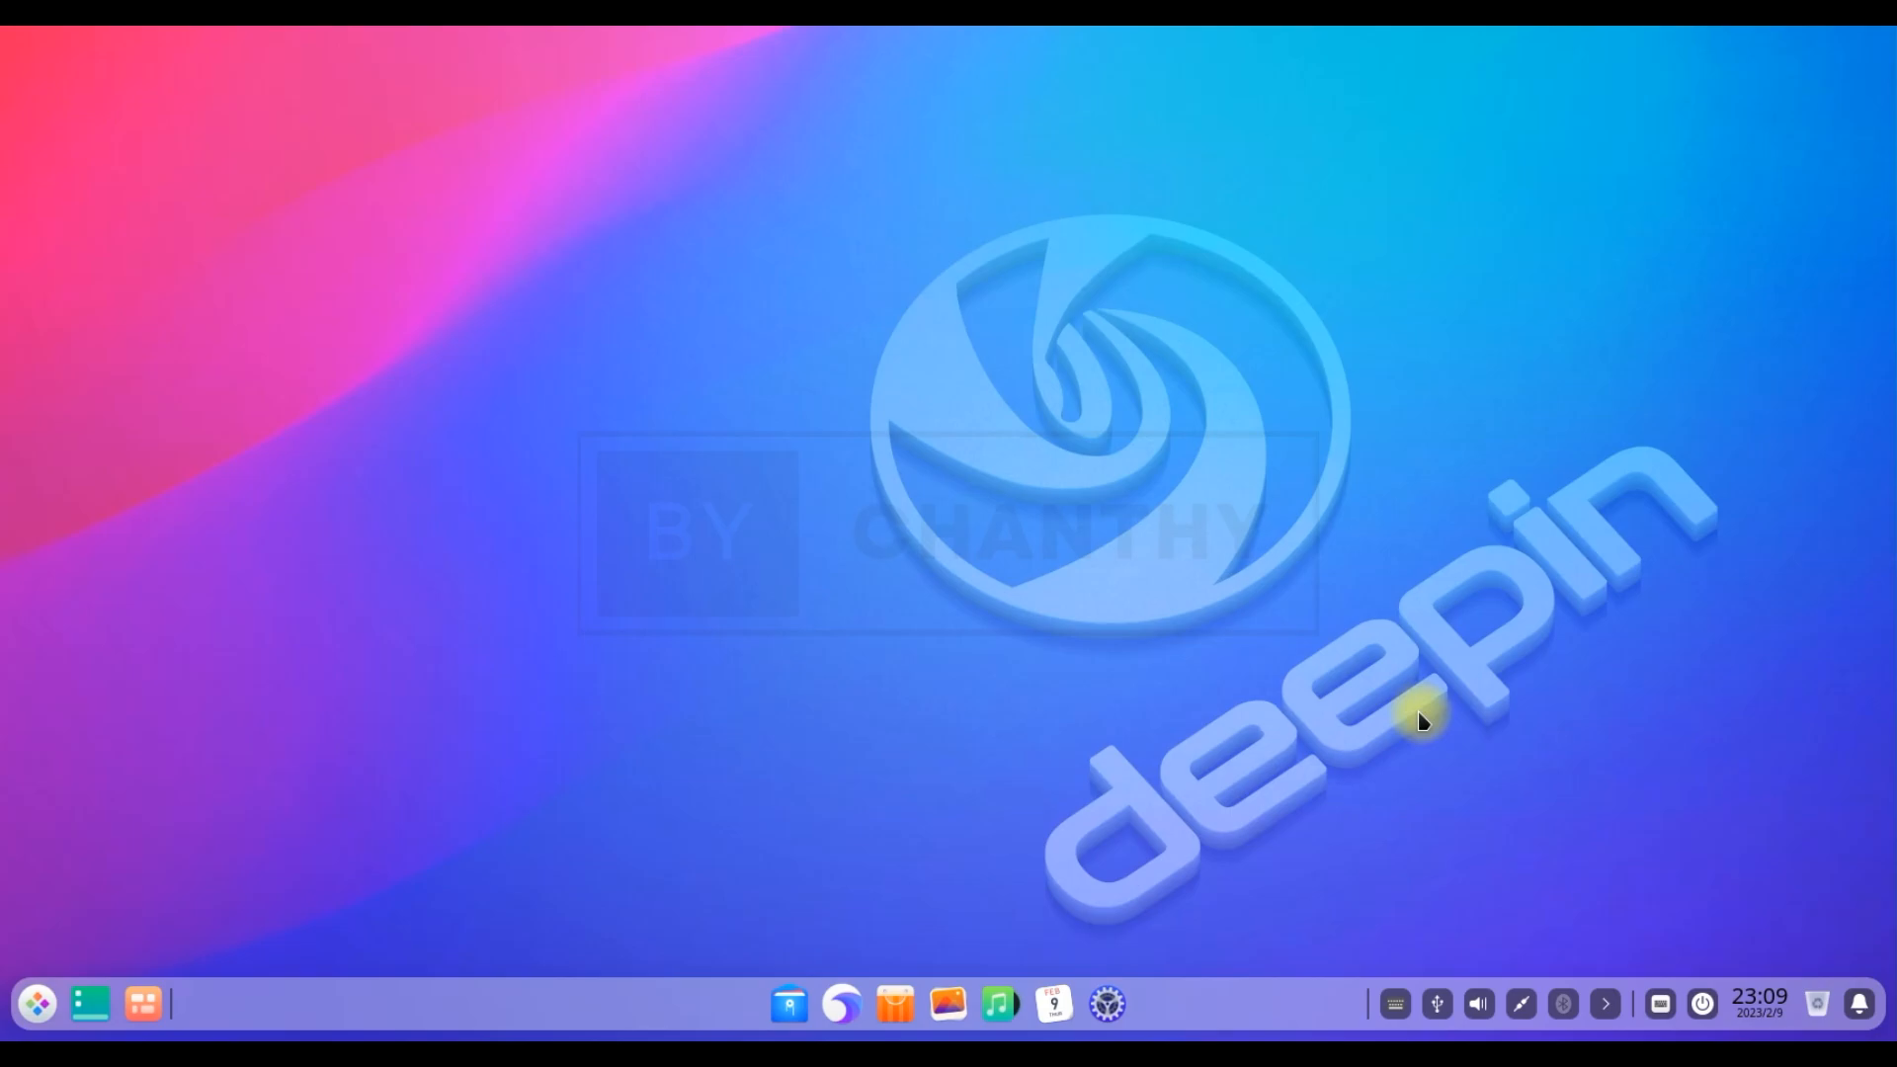
pyautogui.click(1772, 1010)
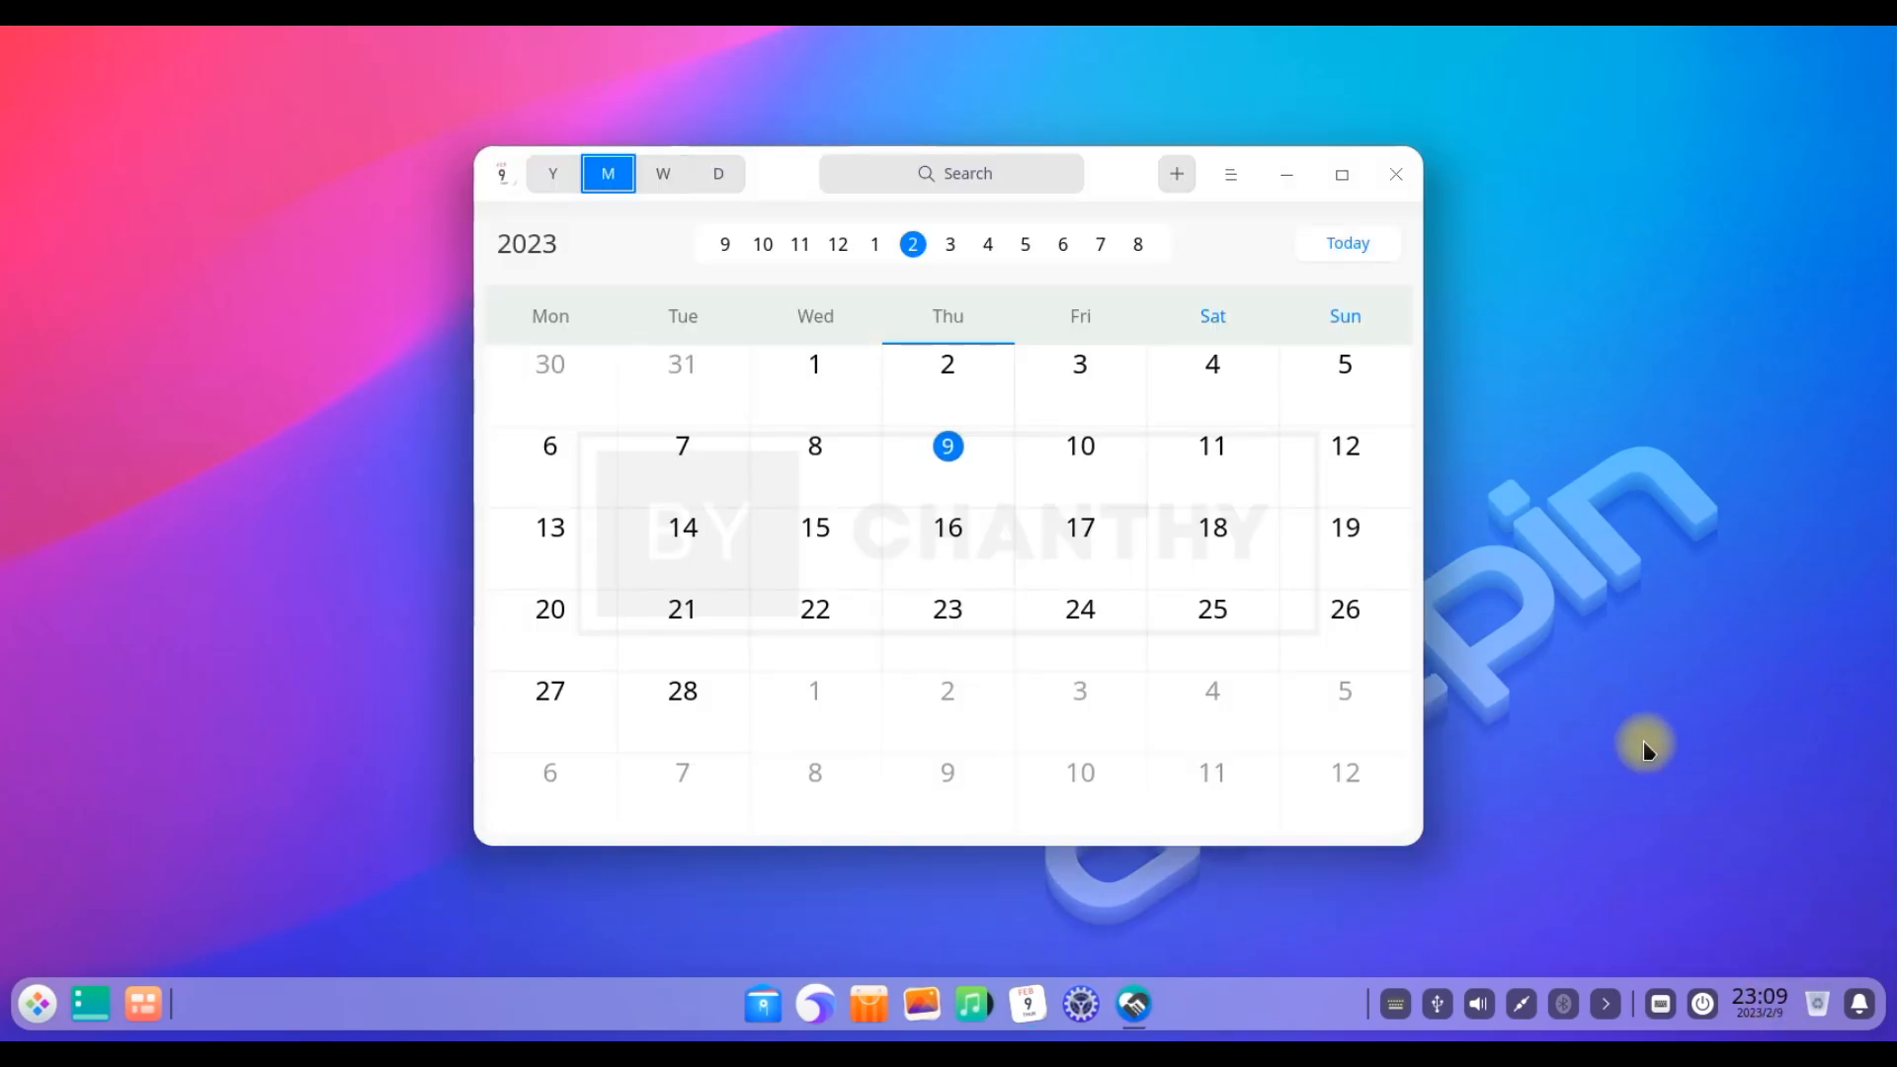
pyautogui.click(663, 174)
pyautogui.click(721, 176)
pyautogui.click(554, 184)
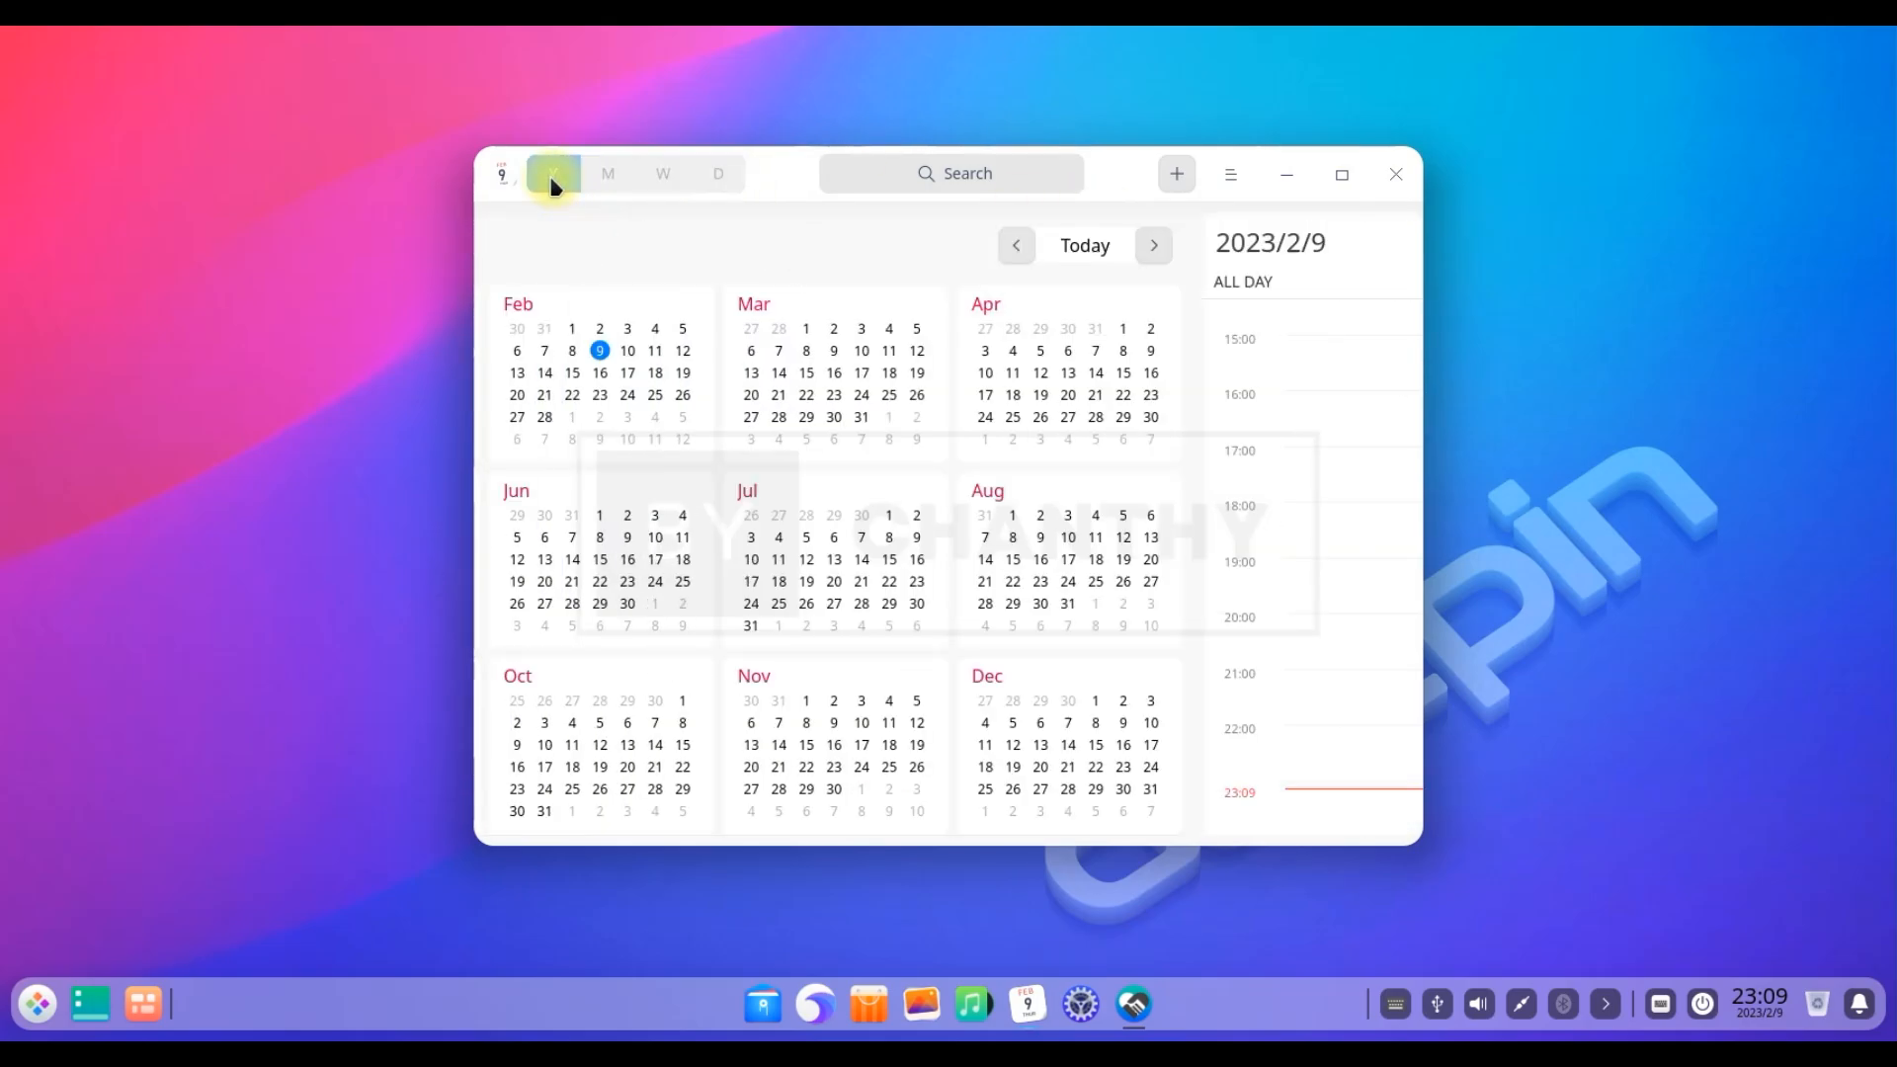
pyautogui.click(1396, 176)
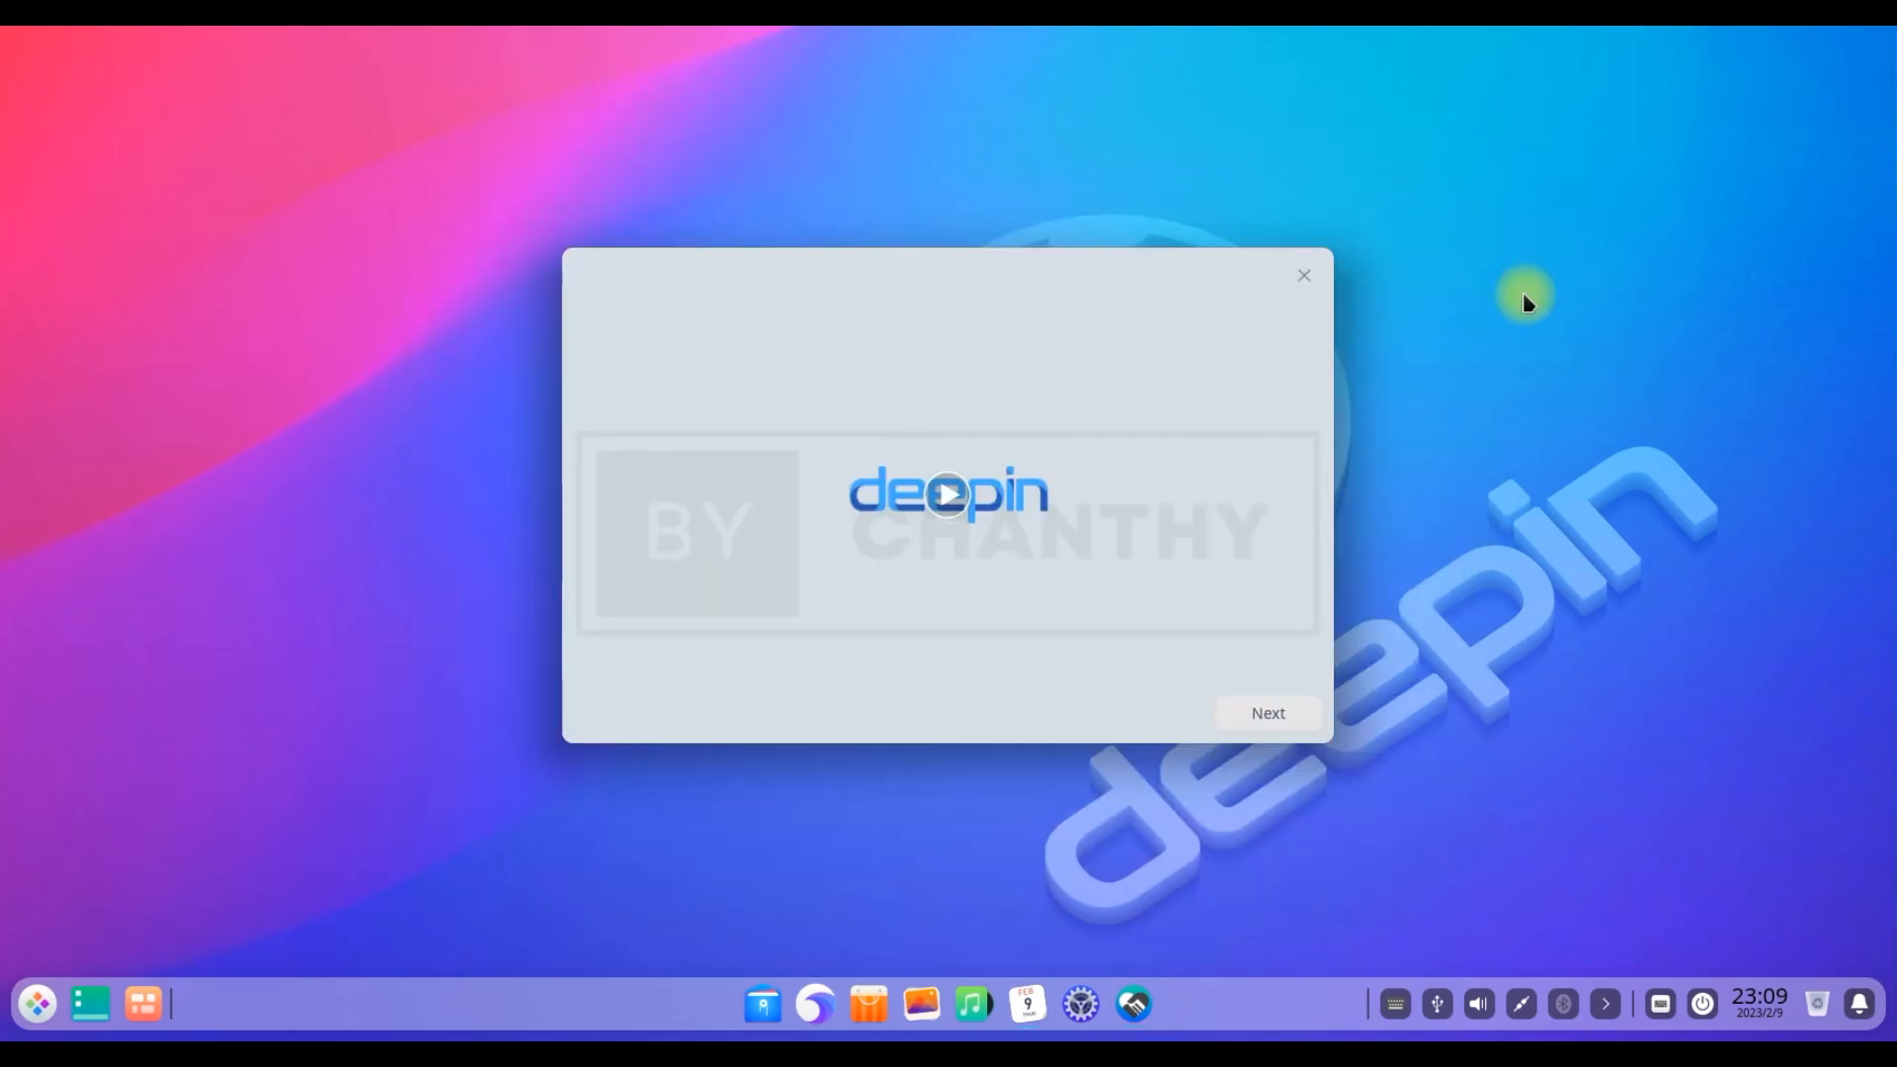
# Finish the Welcome dialog with Effect Mode and the bloom icon theme
pyautogui.click(1270, 713)
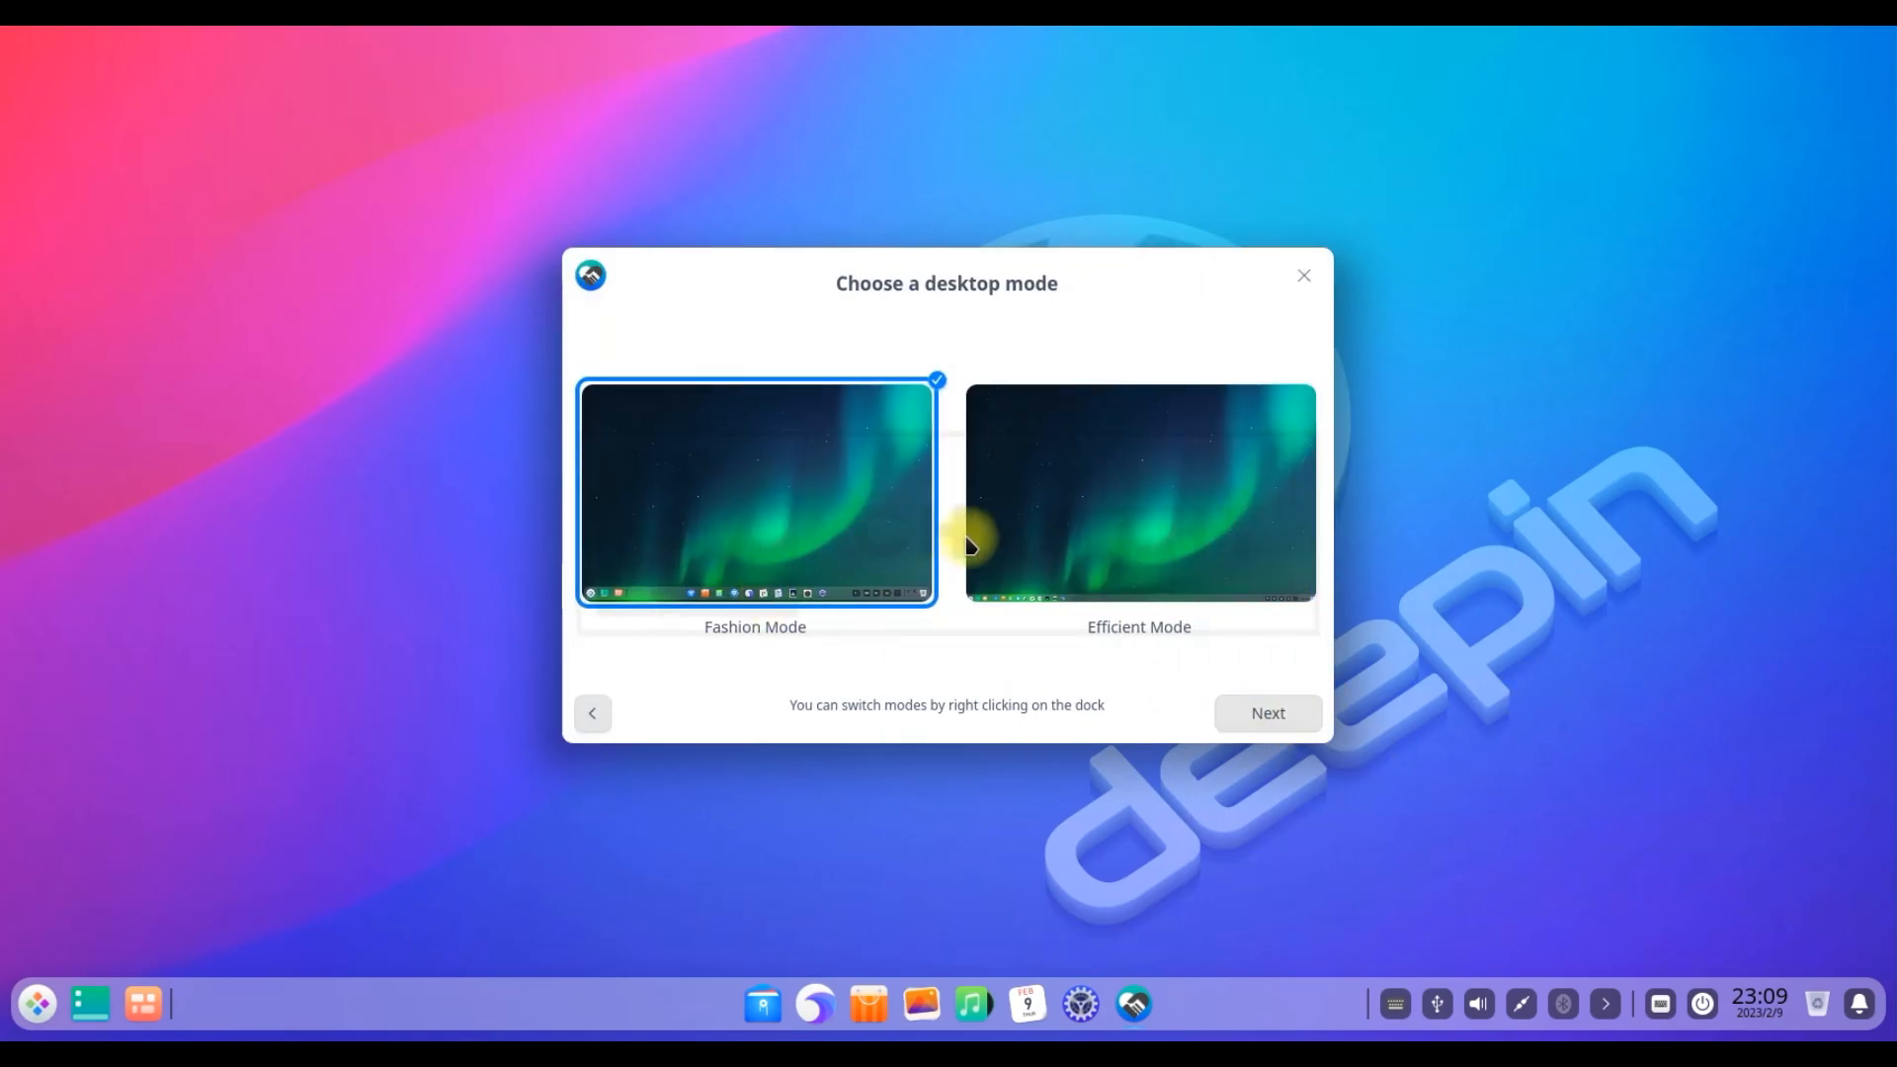
pyautogui.click(1275, 720)
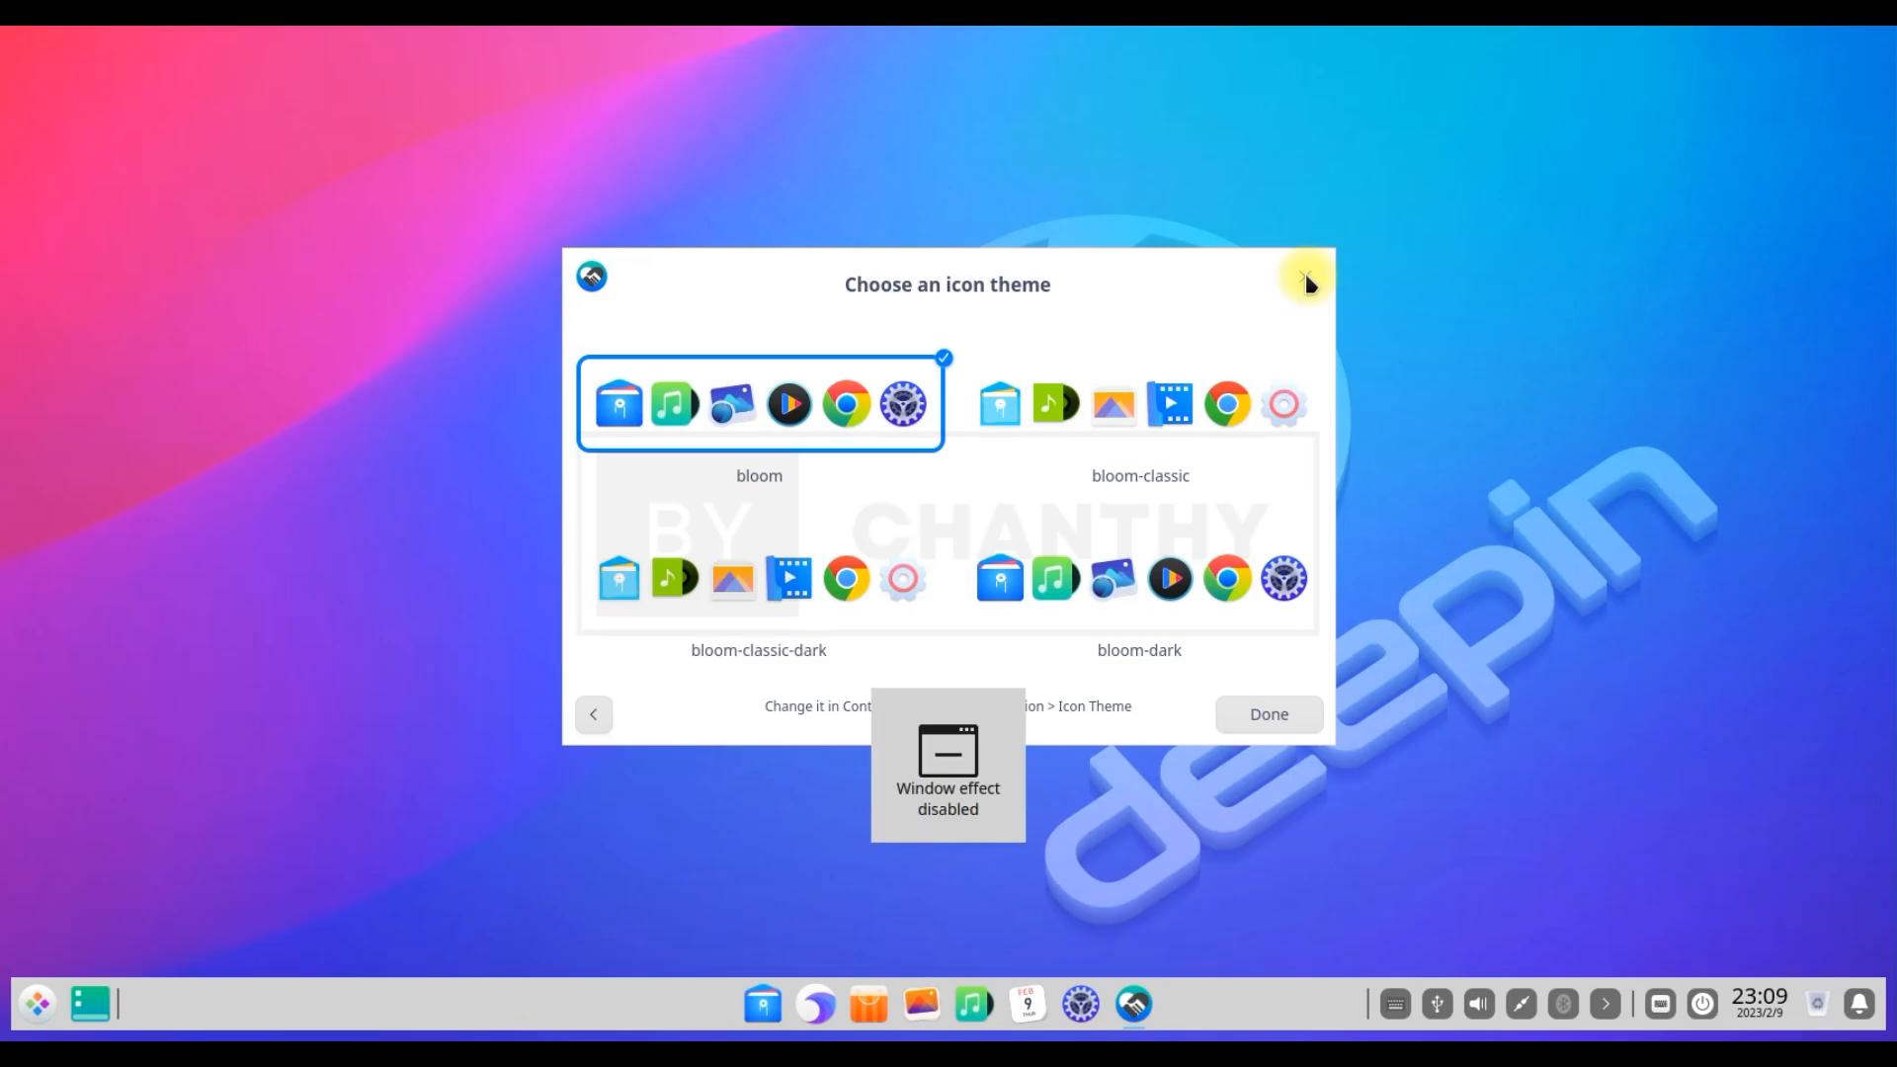
pyautogui.click(595, 715)
pyautogui.click(791, 524)
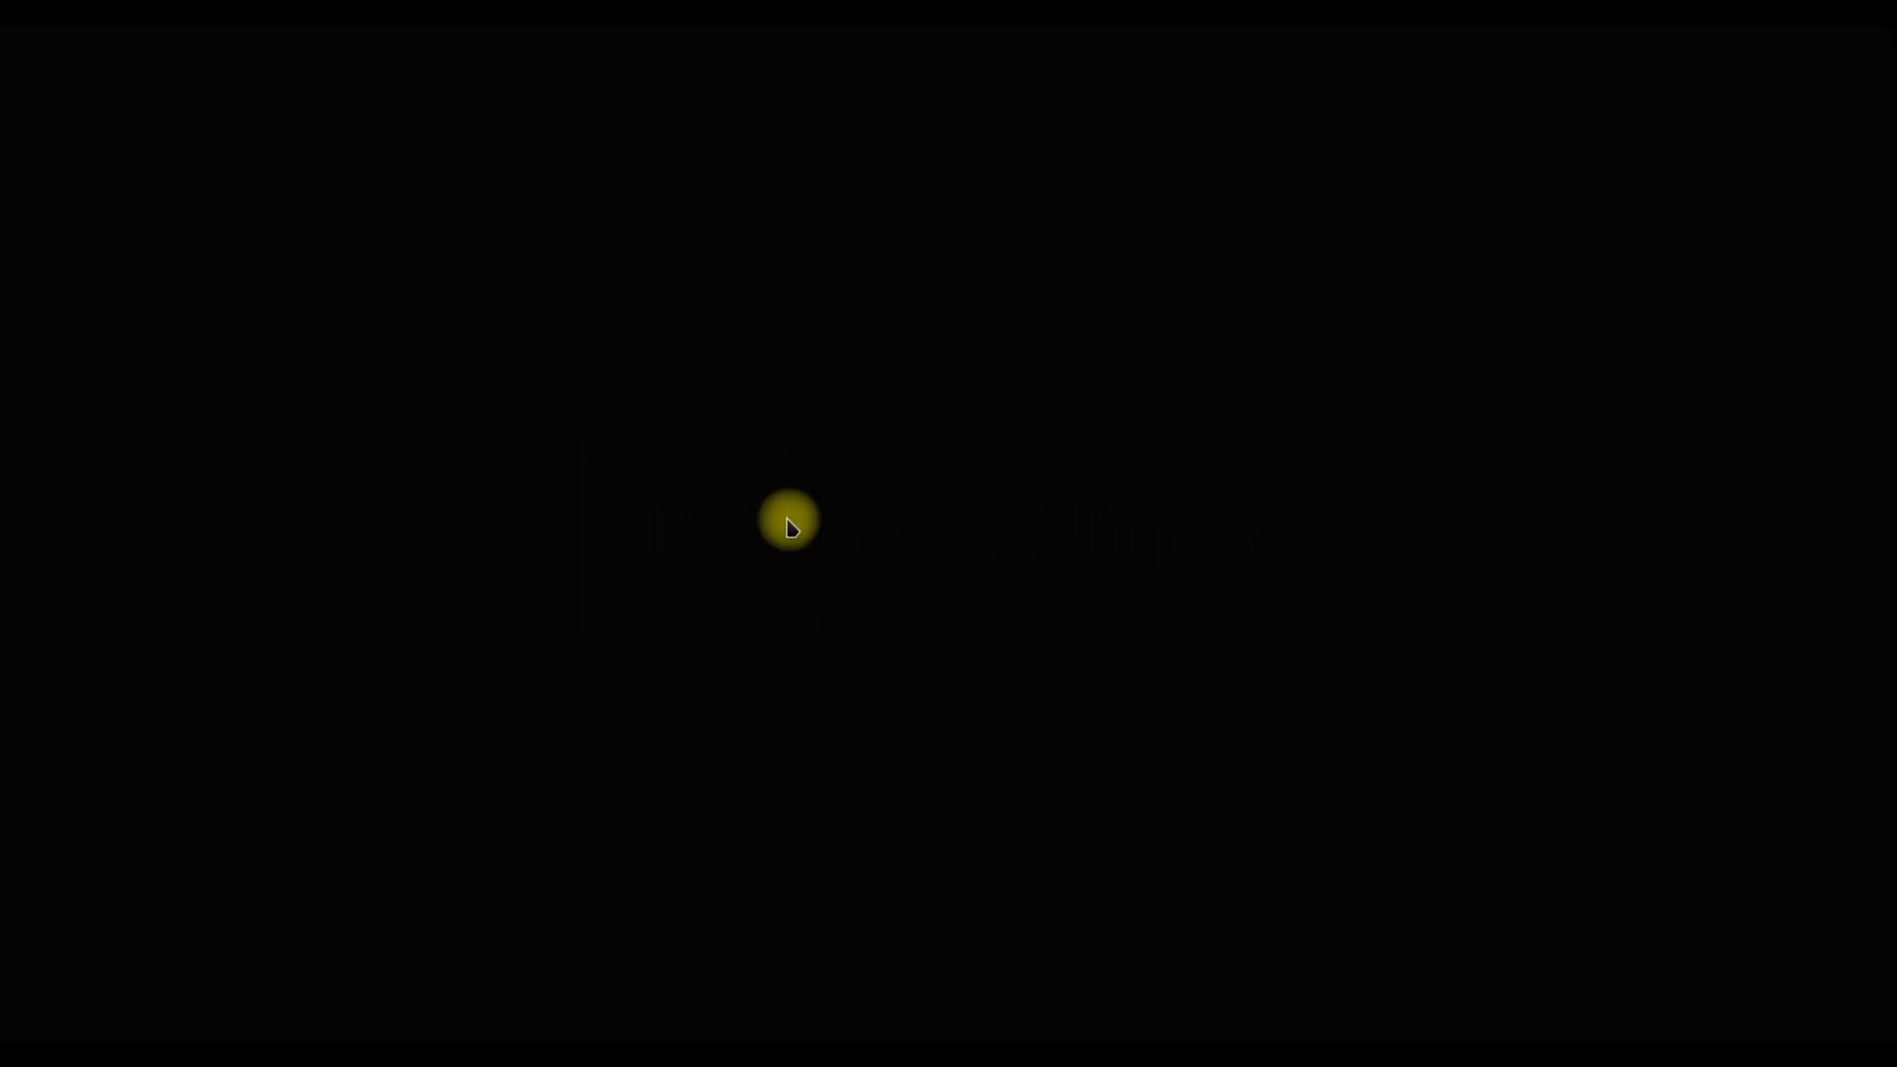
pyautogui.click(1270, 716)
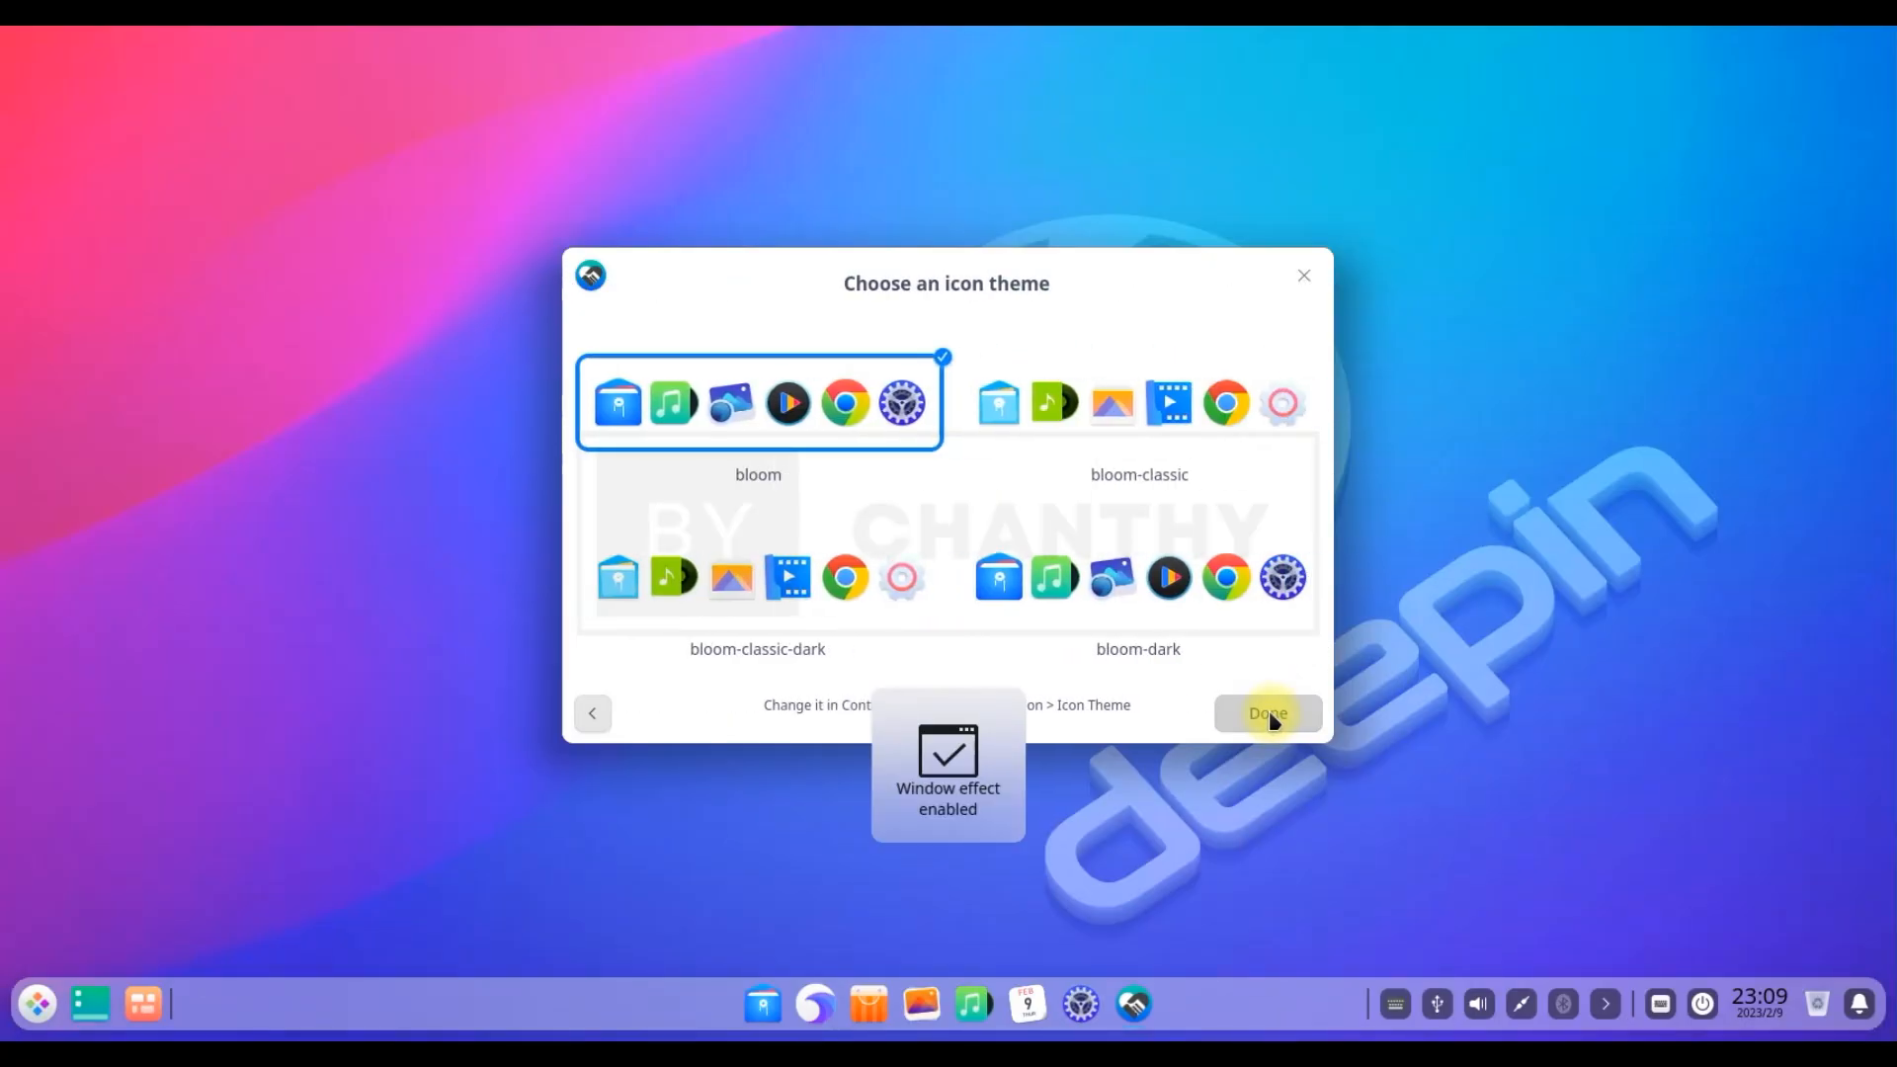
pyautogui.click(1269, 713)
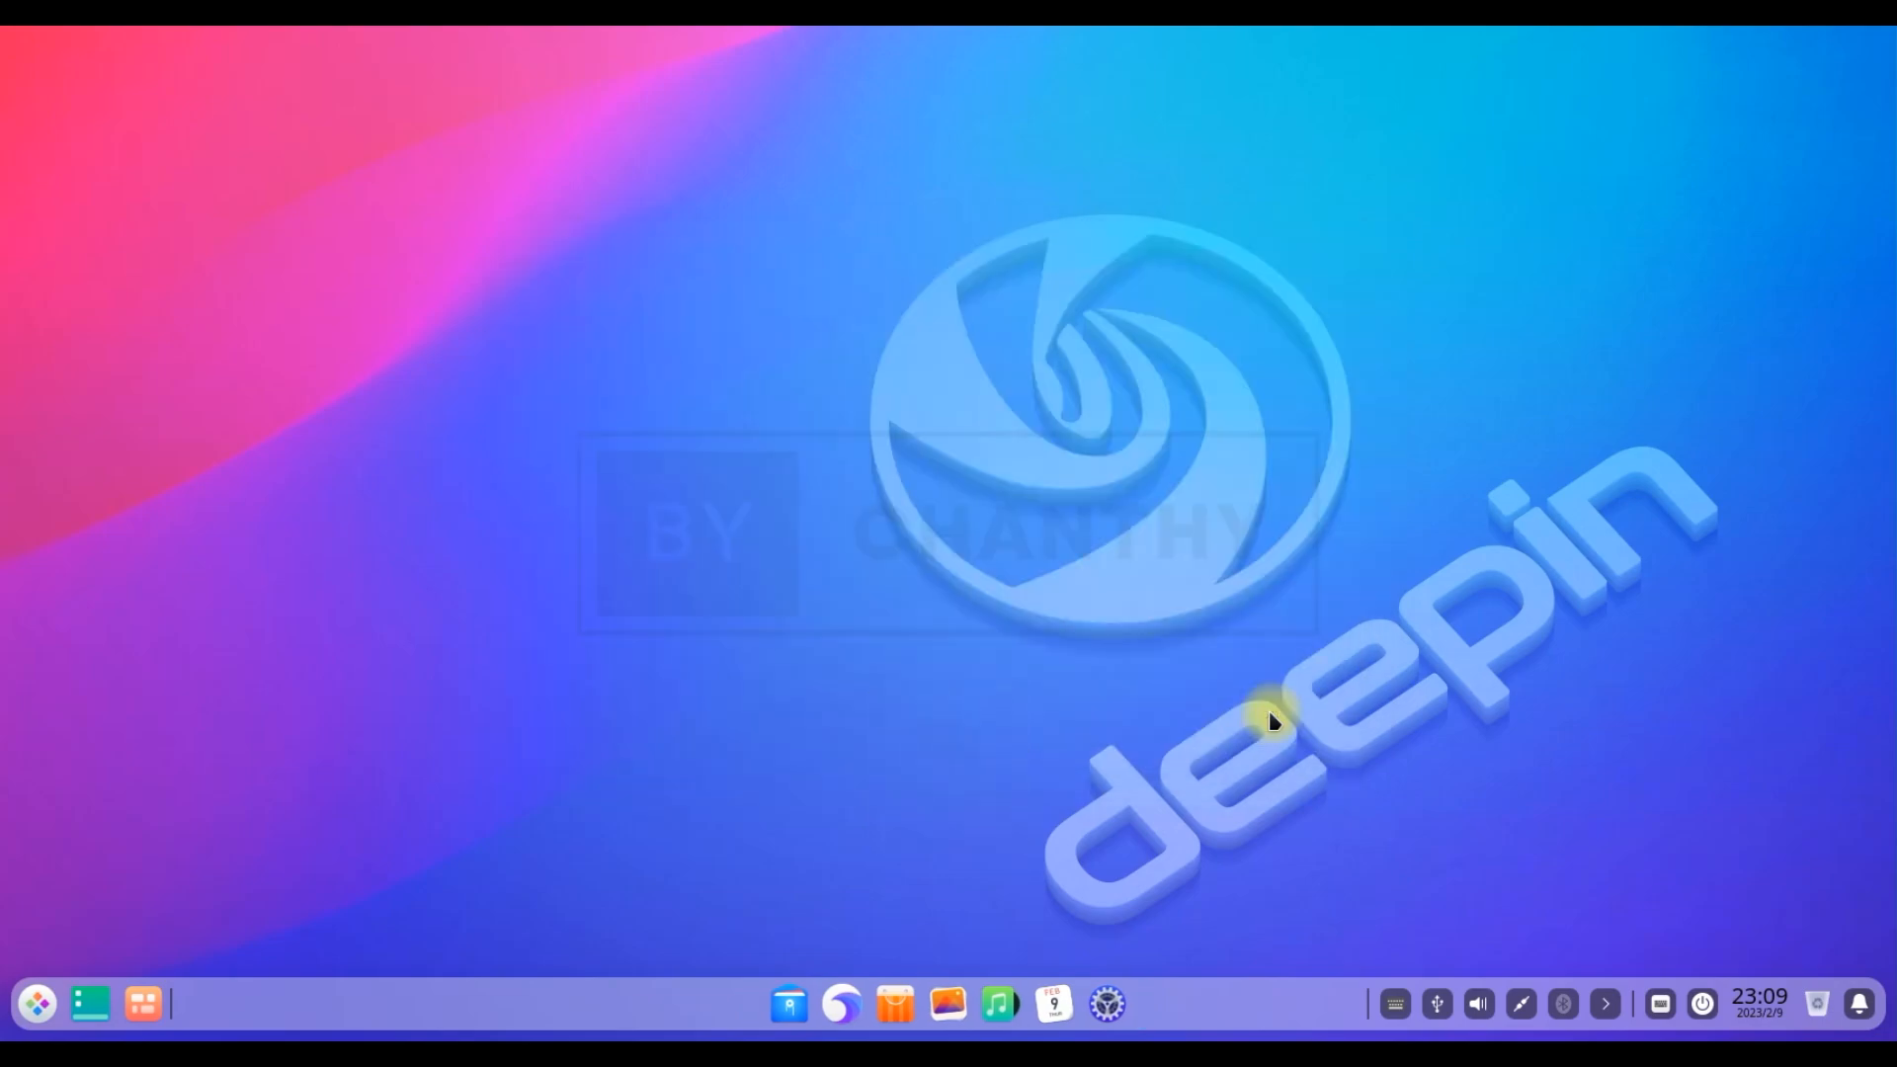
# Glance at the notification center and the calendar's year view, then close them
pyautogui.click(1858, 1006)
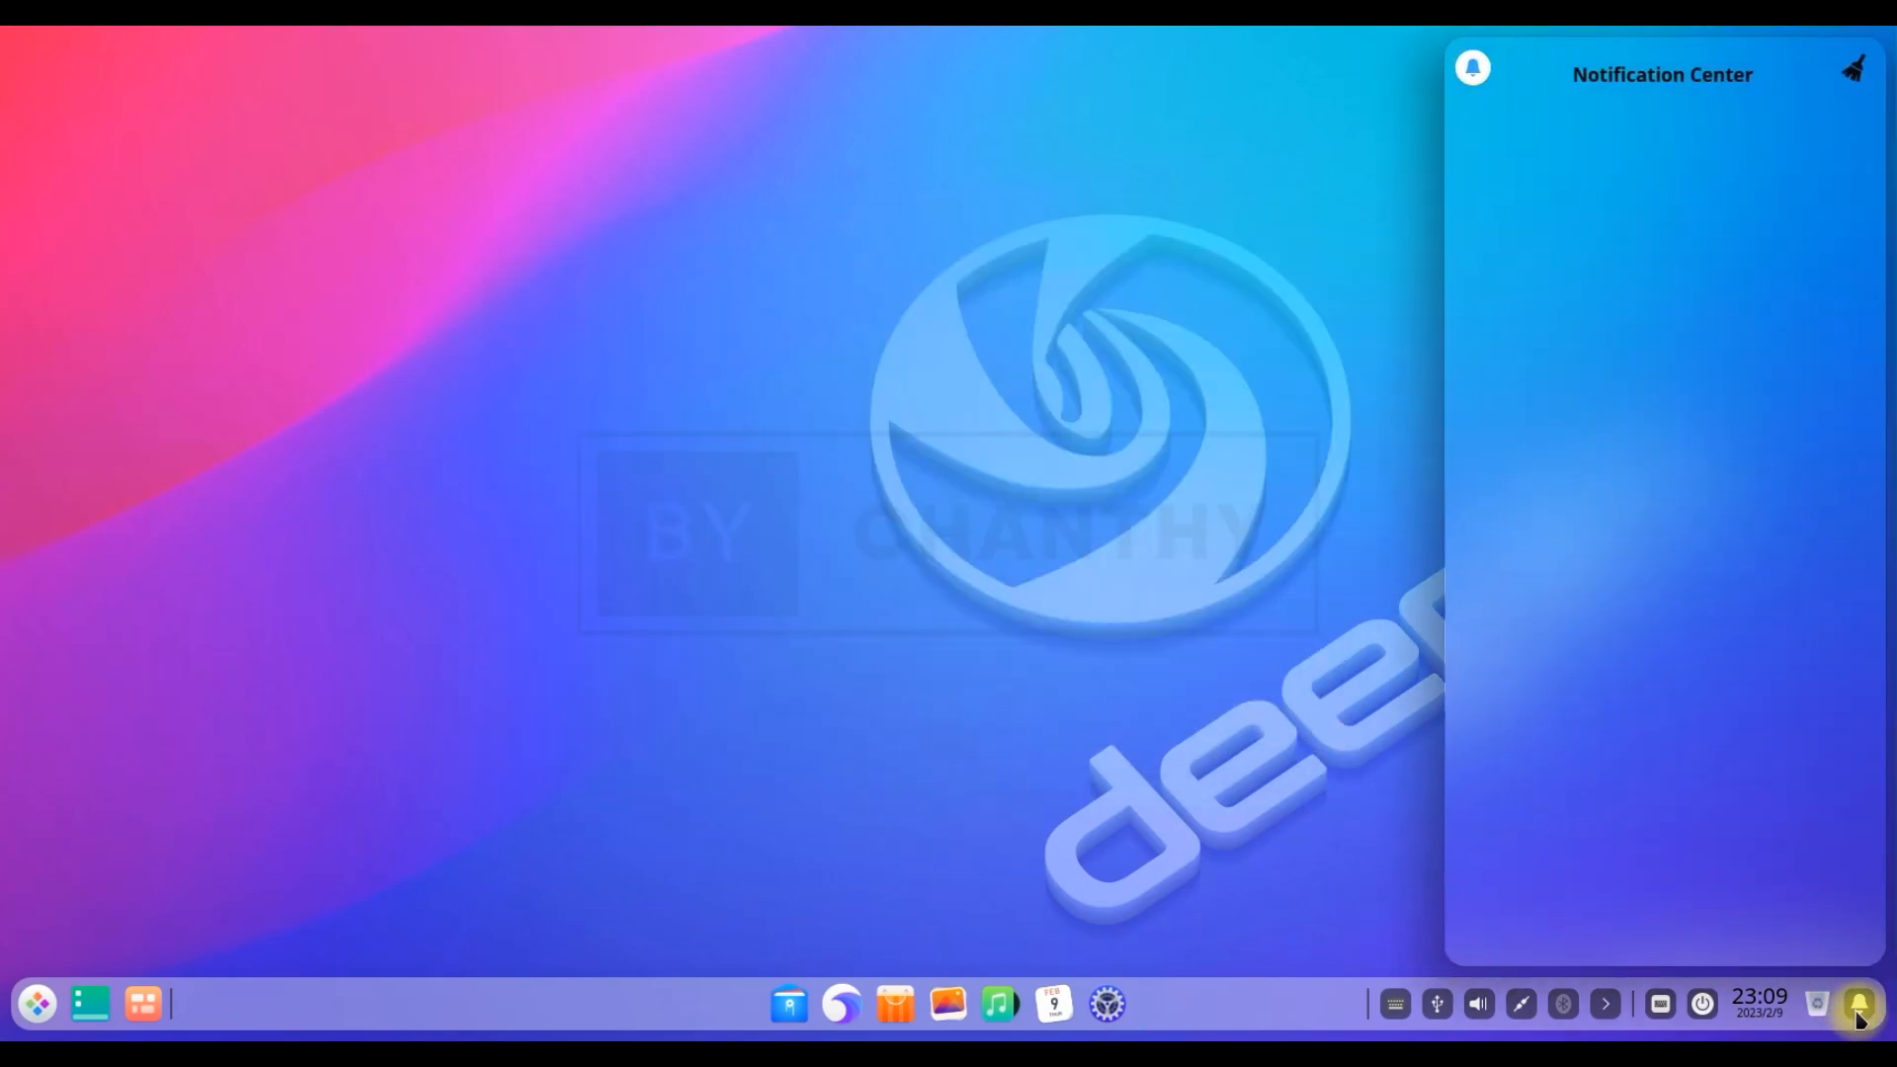
pyautogui.click(1858, 1006)
pyautogui.click(1762, 1006)
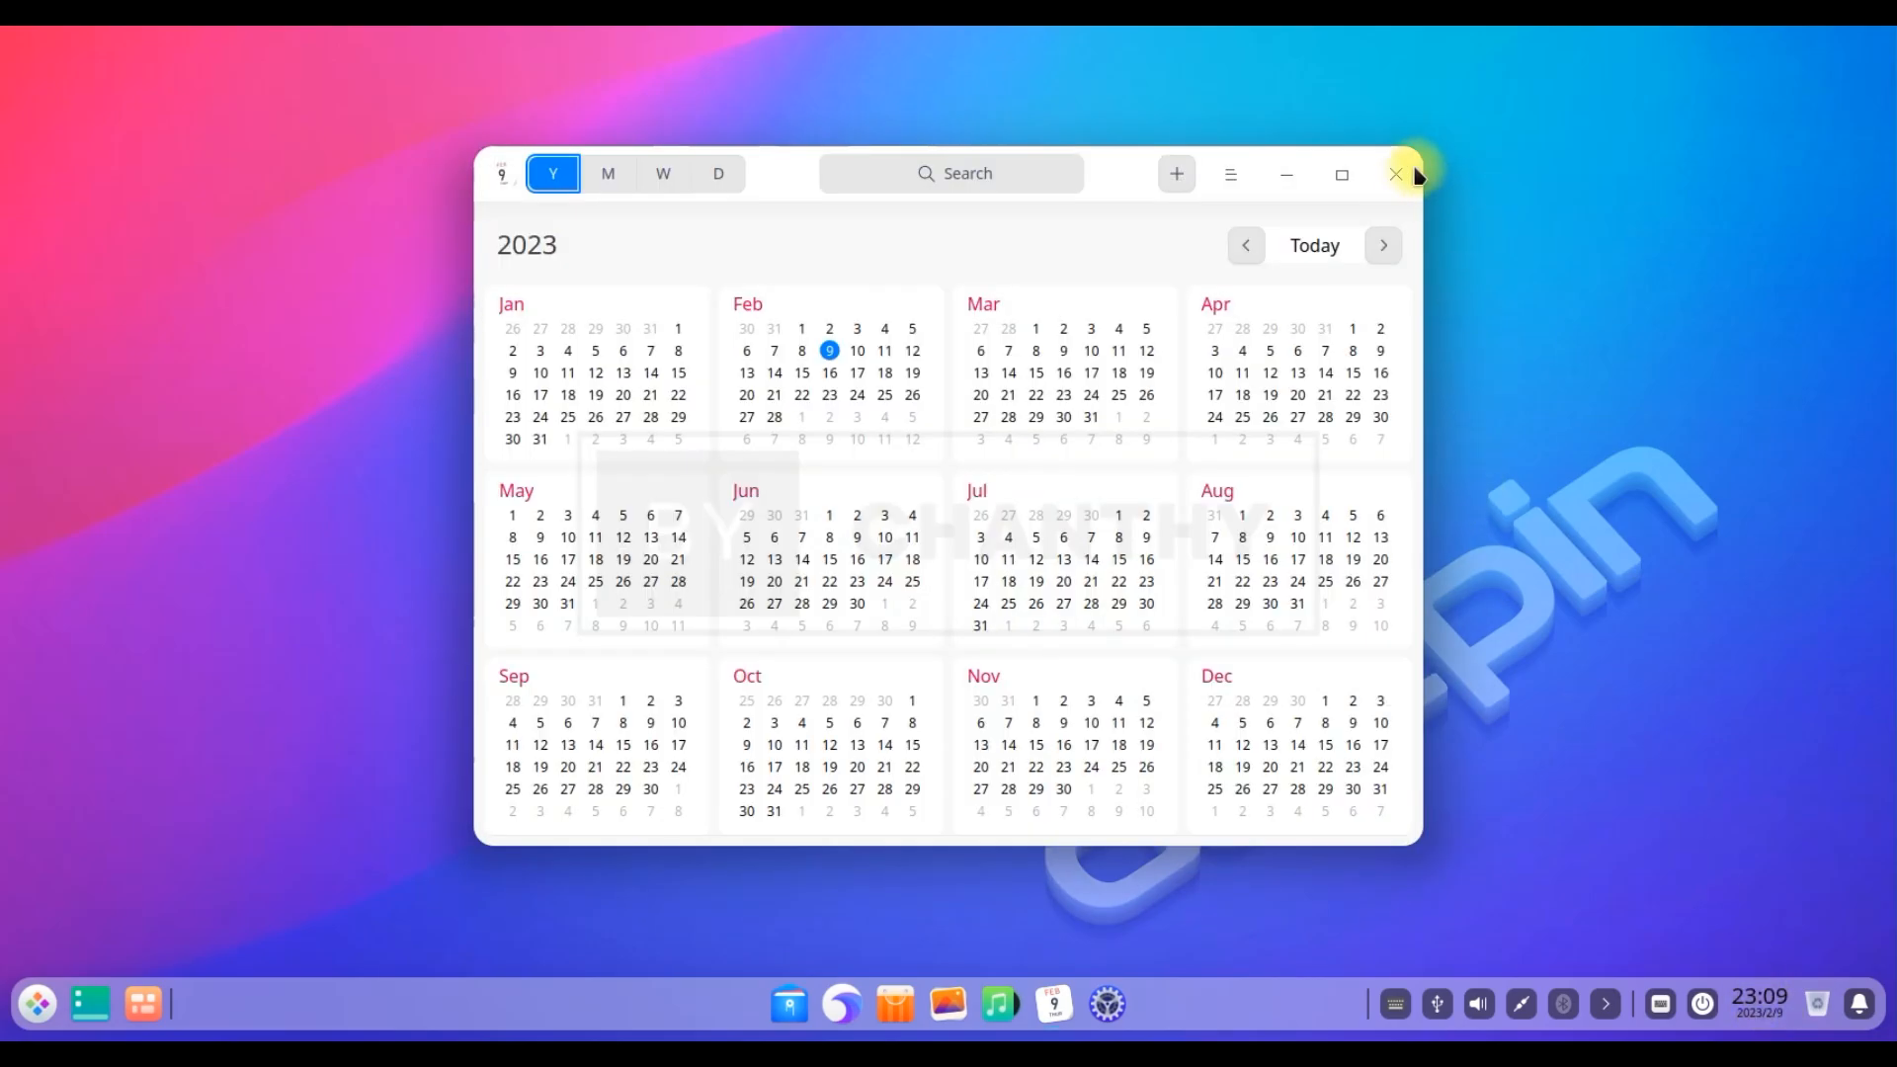
pyautogui.click(1396, 174)
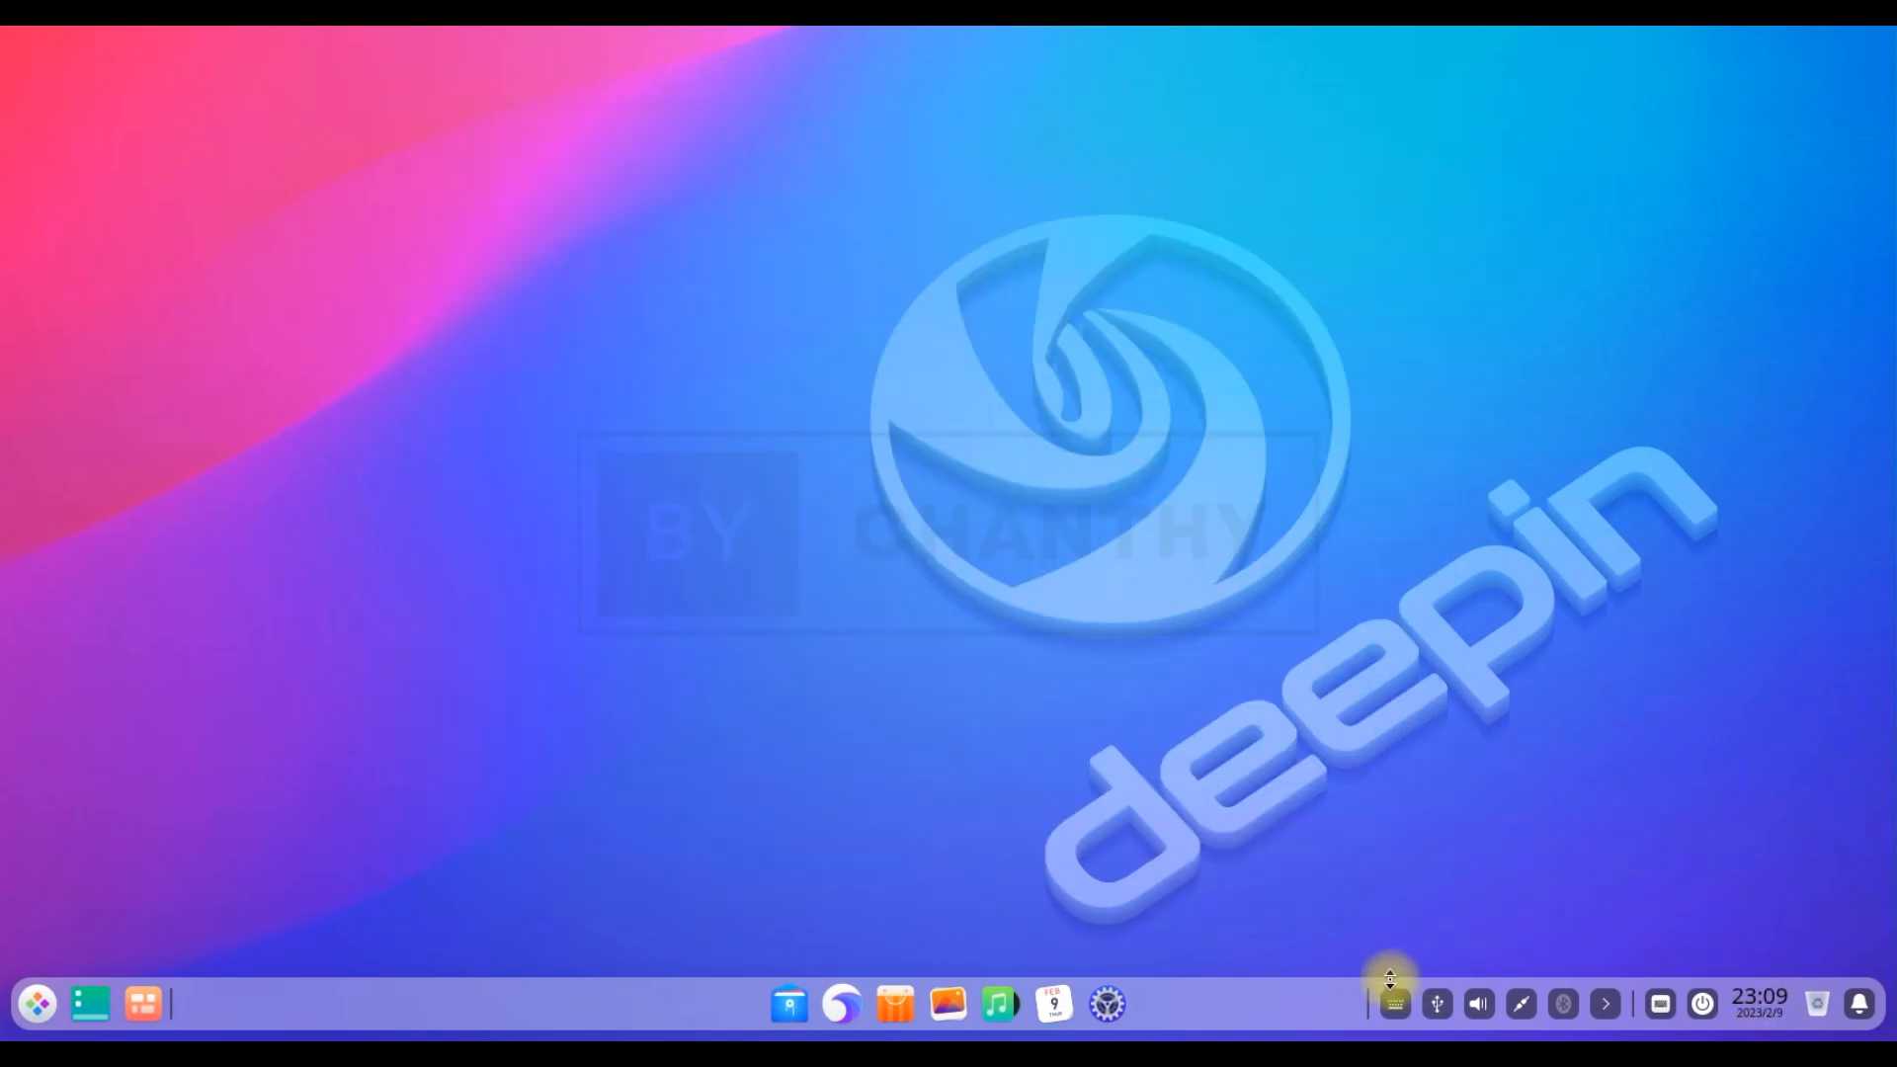
# Open Control Center from the dock, view General Settings and System Info, then select Accounts
pyautogui.click(1110, 1005)
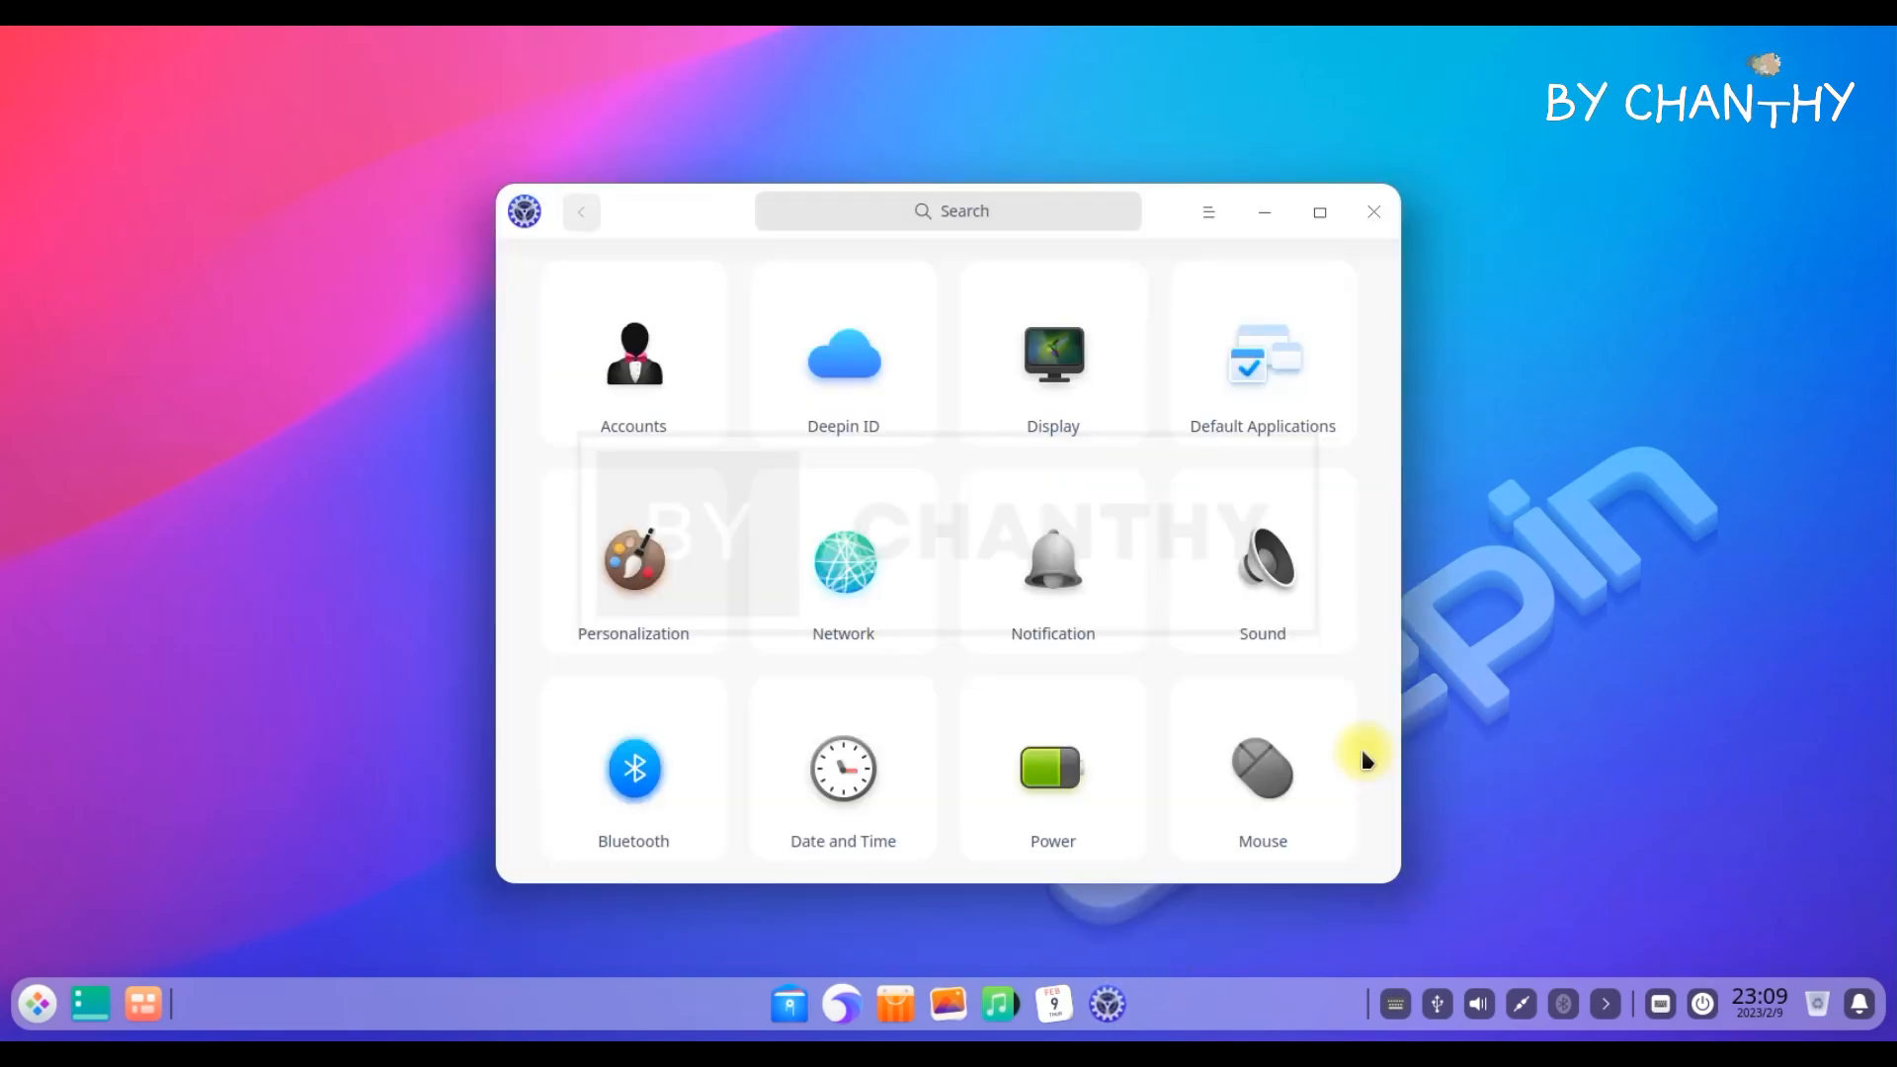
pyautogui.scroll(-2, 1325, 748)
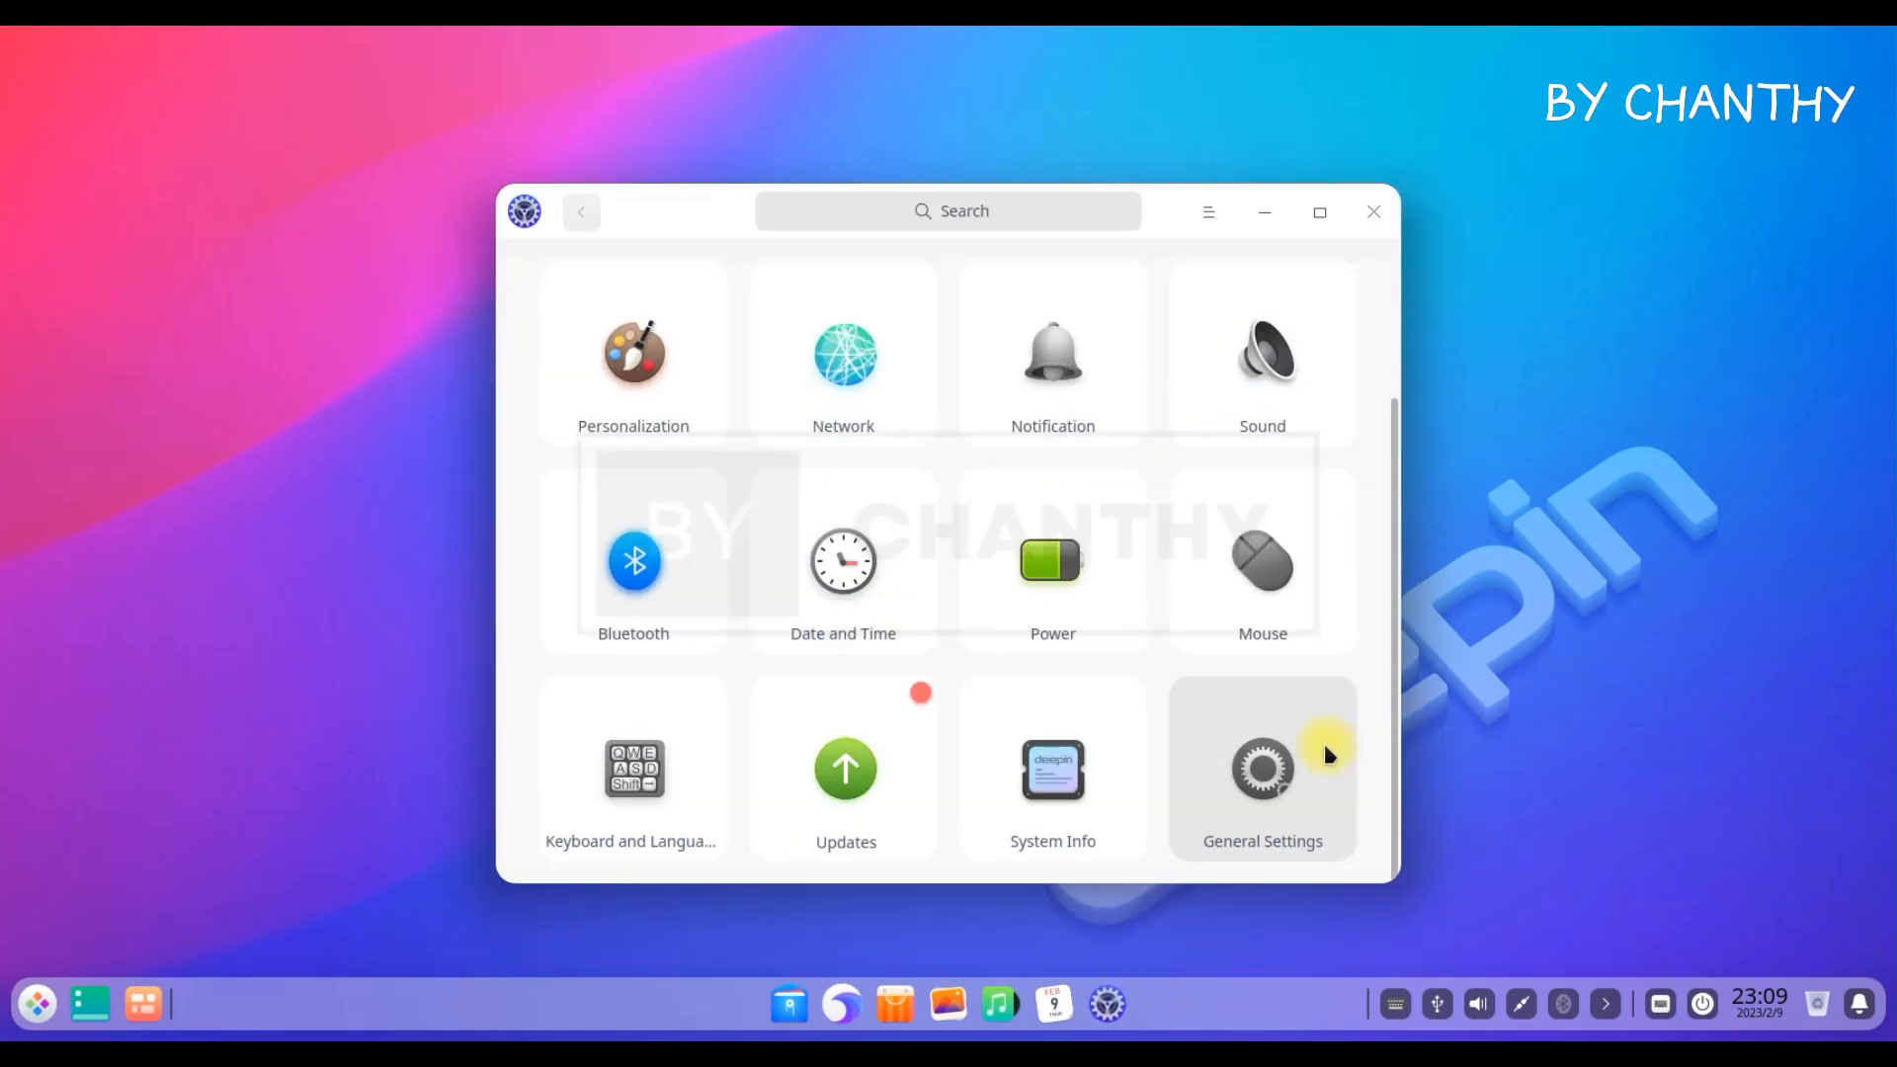
pyautogui.click(1261, 767)
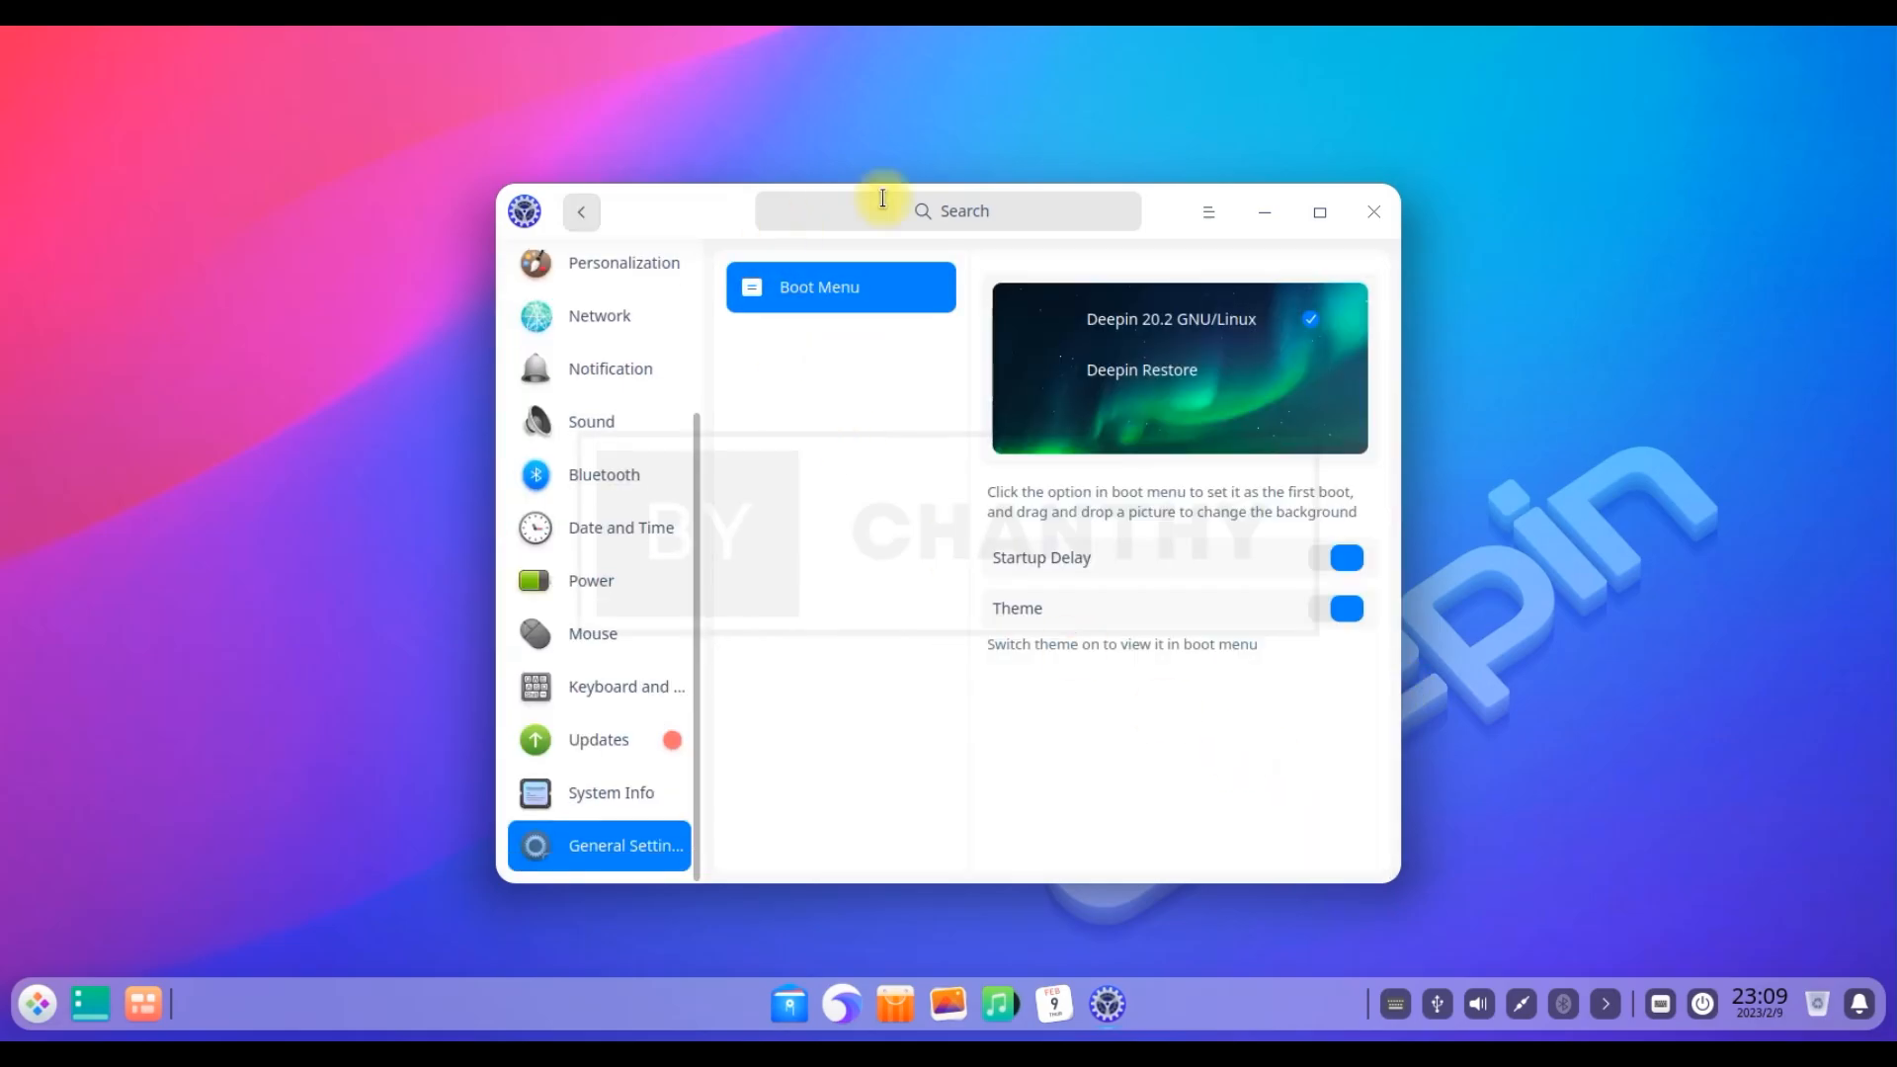
pyautogui.click(593, 806)
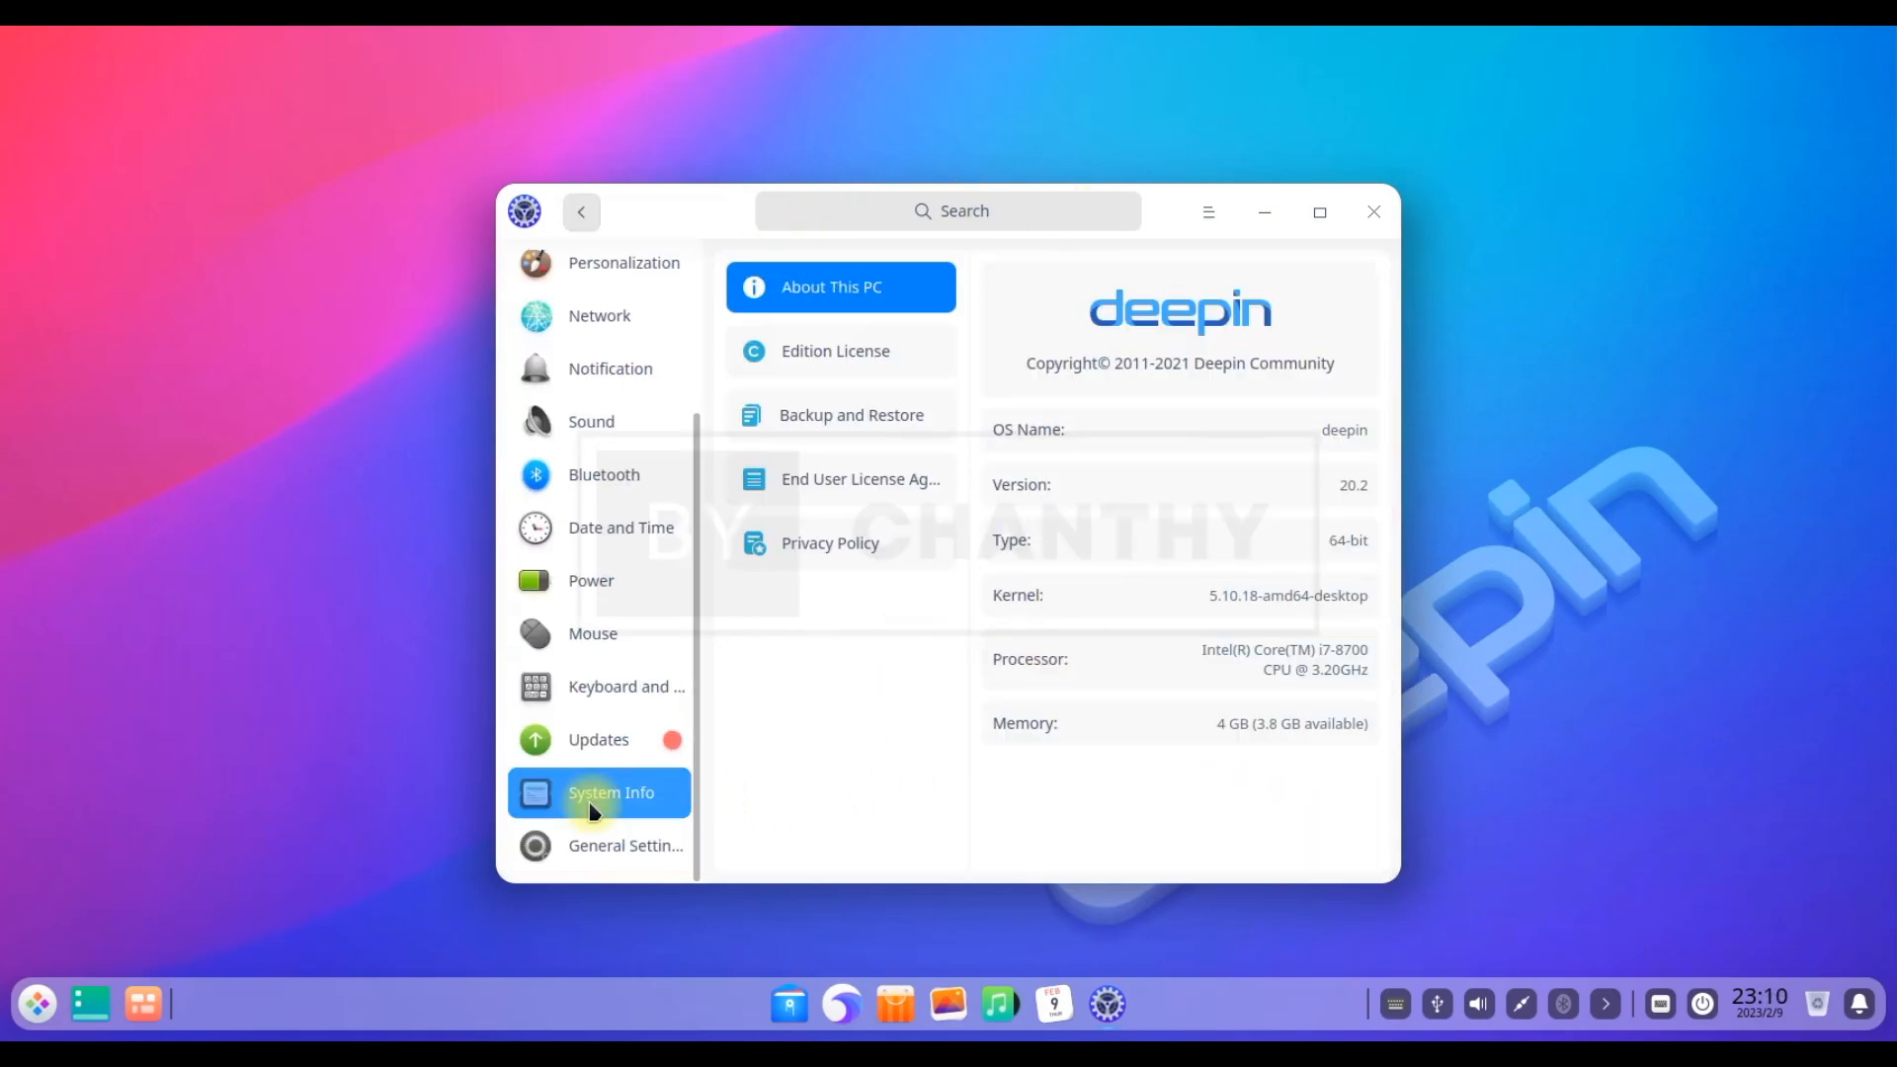
pyautogui.moveTo(1338, 484); pyautogui.dragTo(1377, 486)
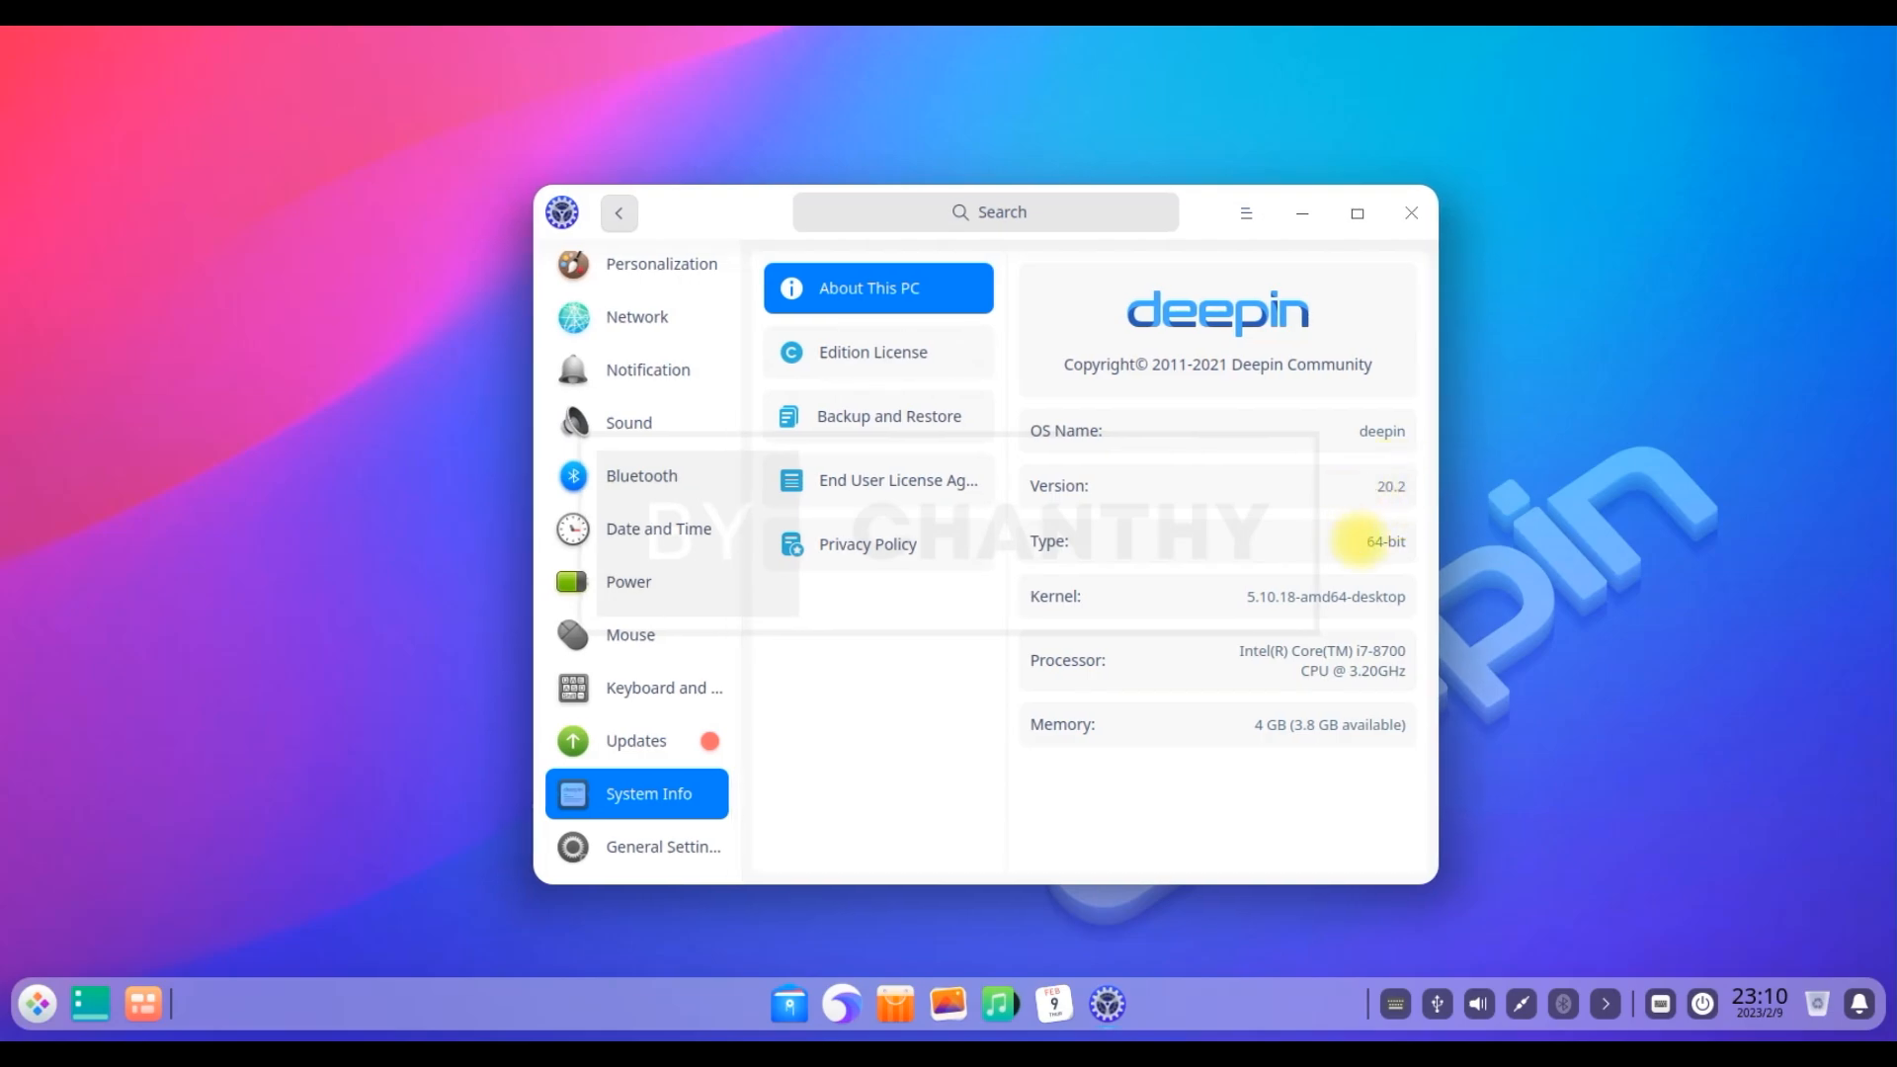
pyautogui.scroll(3, 678, 466)
pyautogui.click(679, 287)
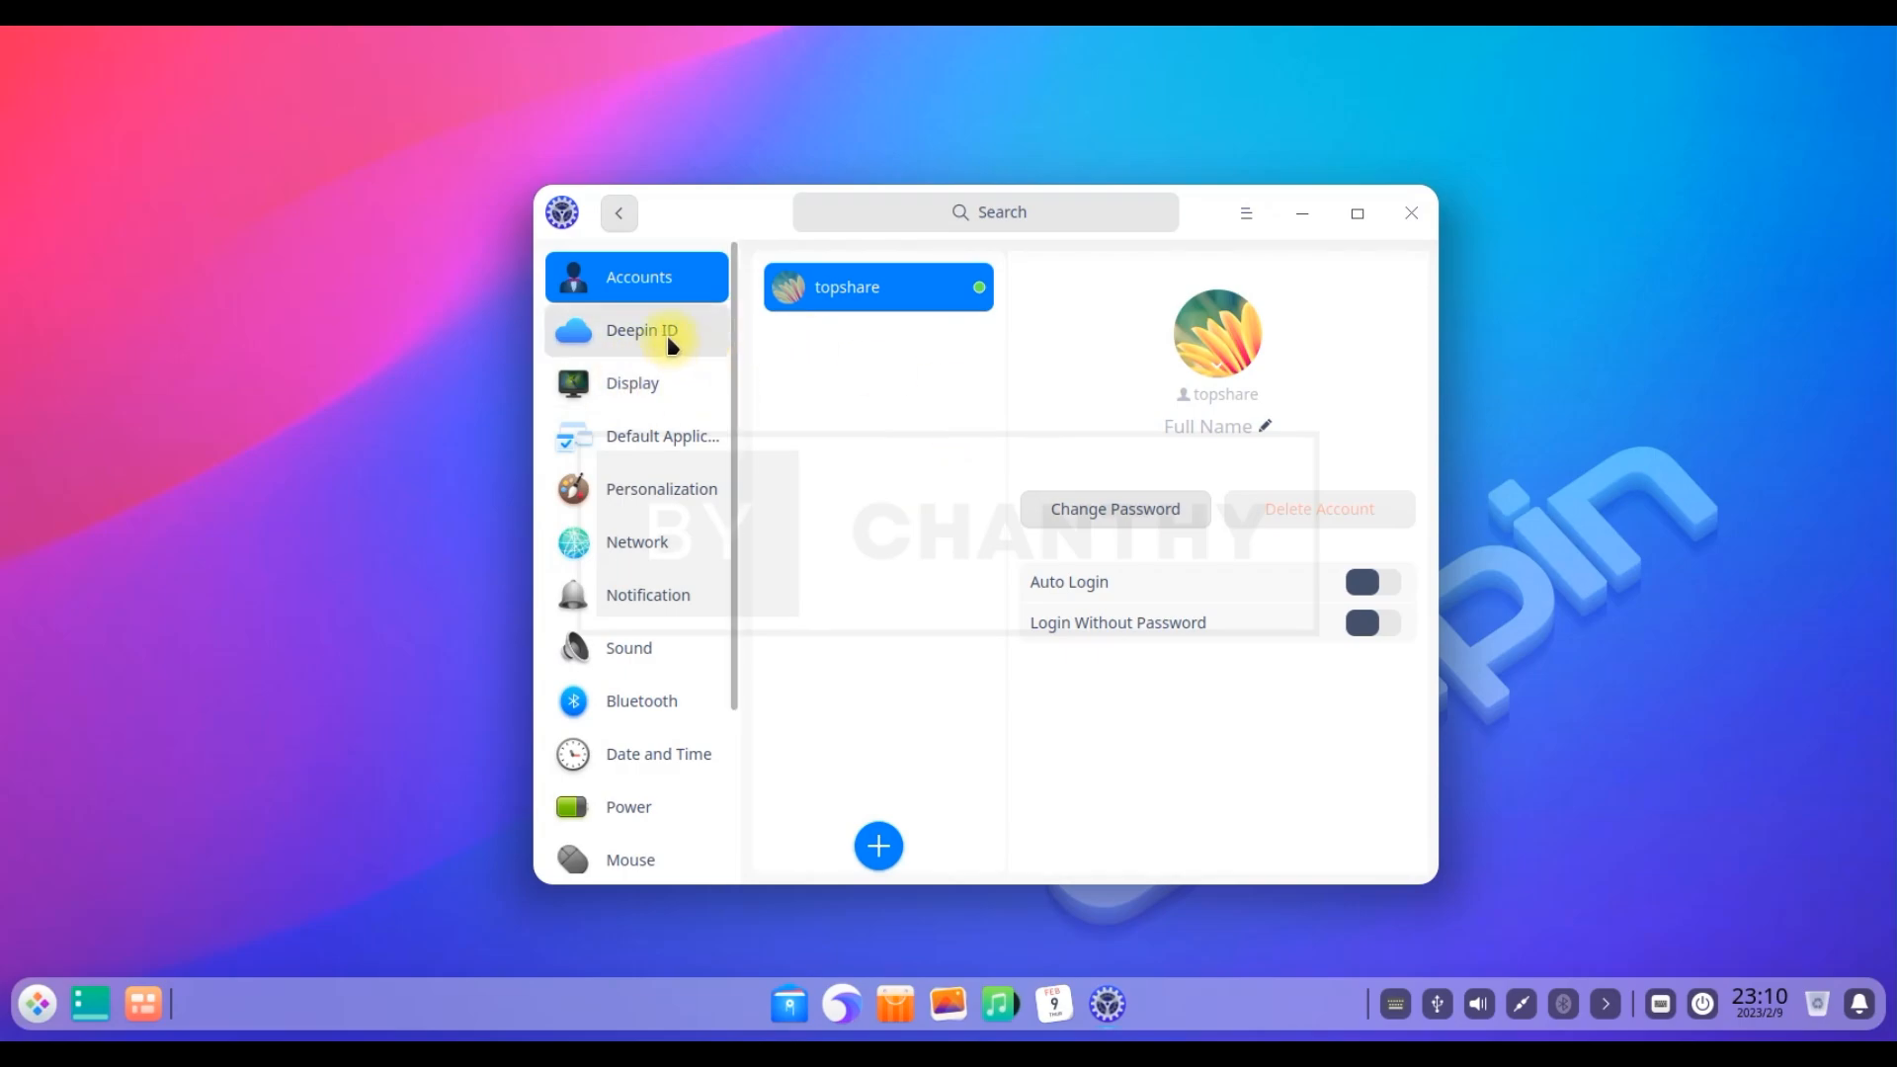
# Enter a new full name for the account and set the cat picture as its avatar
pyautogui.click(1265, 426)
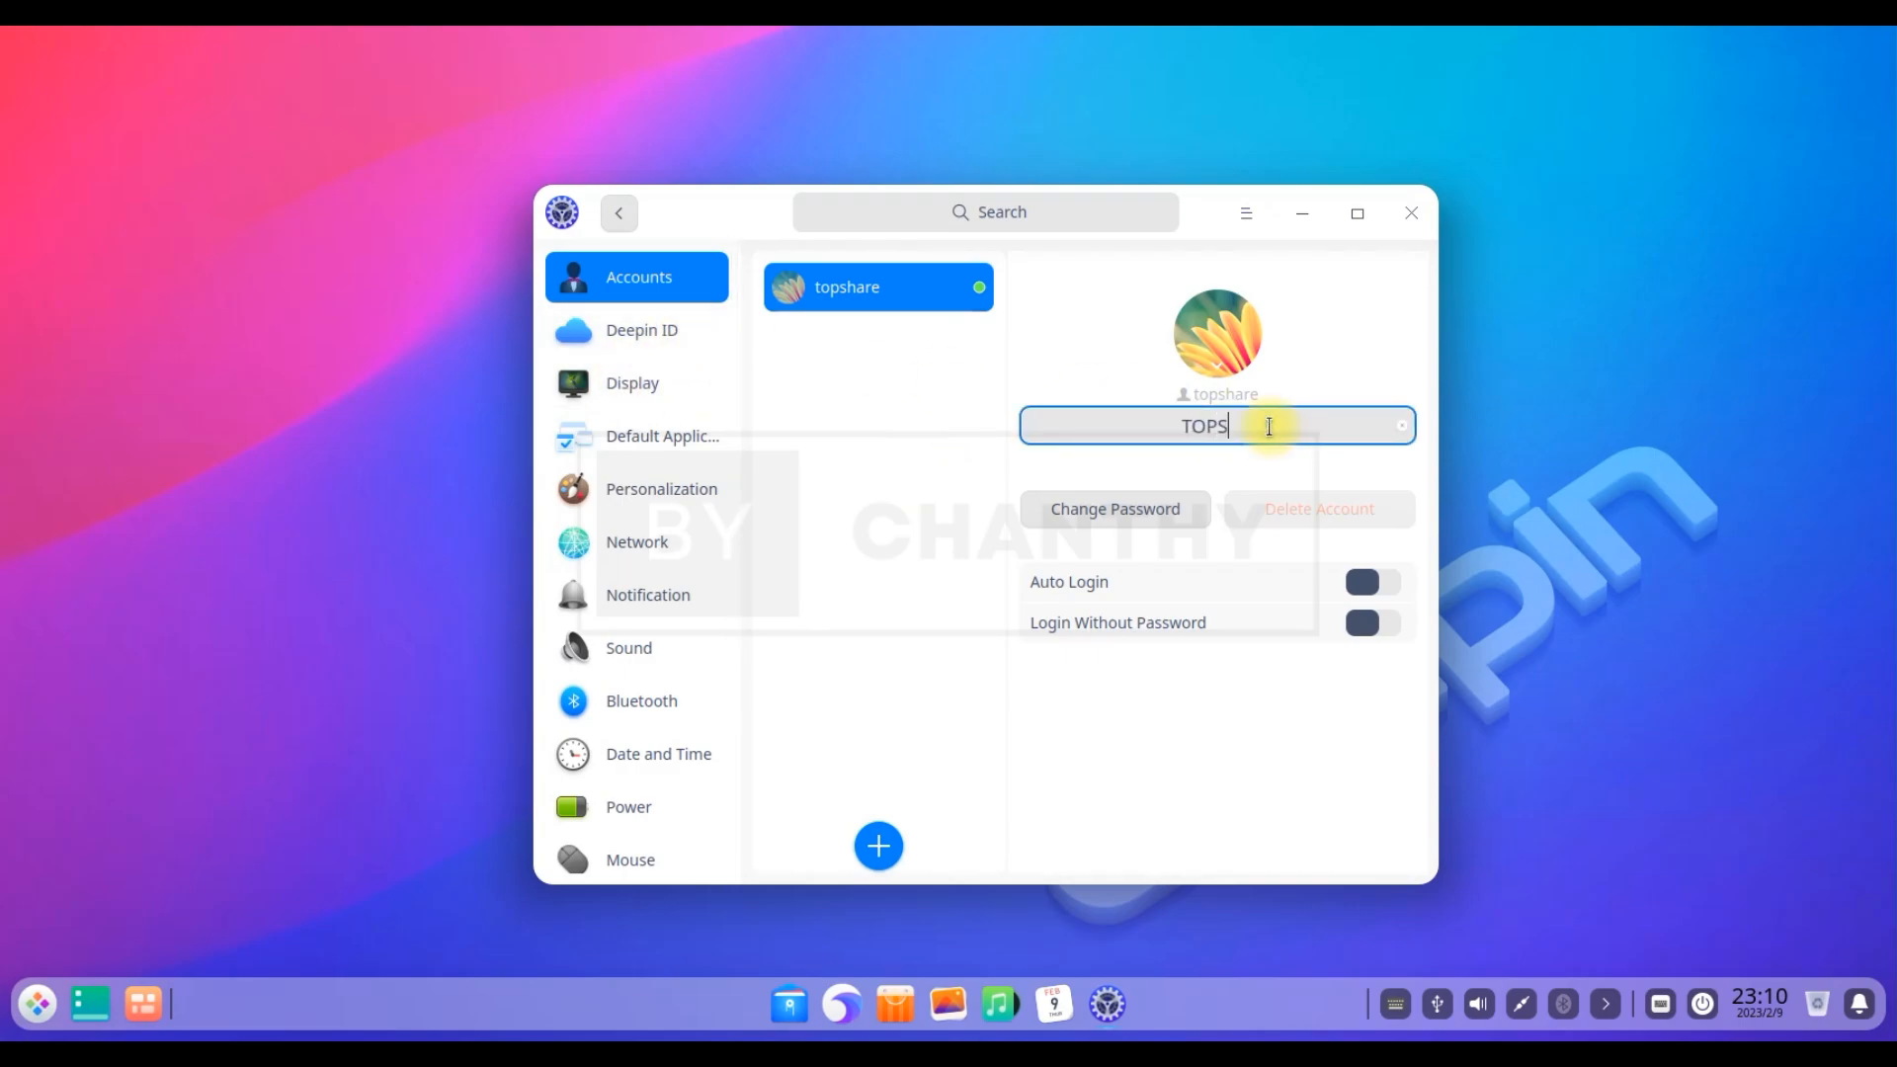
pyautogui.press('Return')
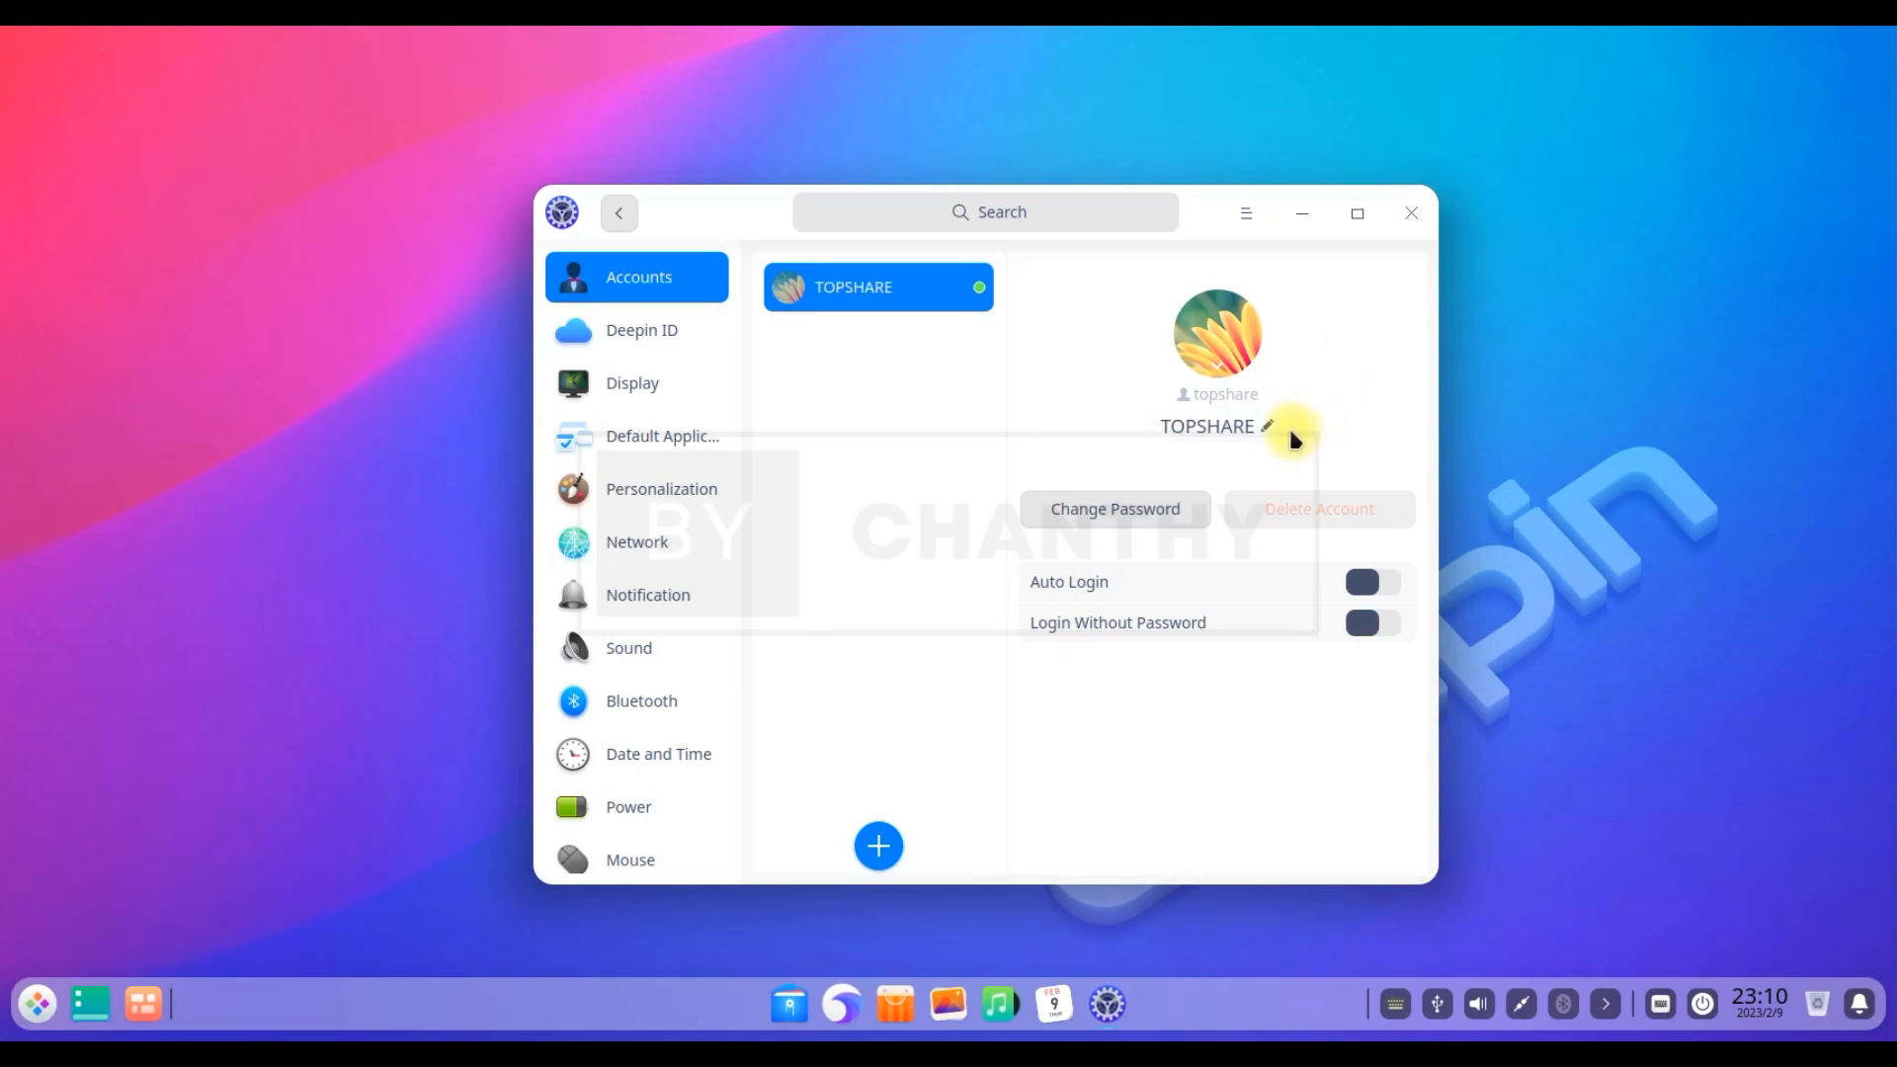
pyautogui.click(1221, 374)
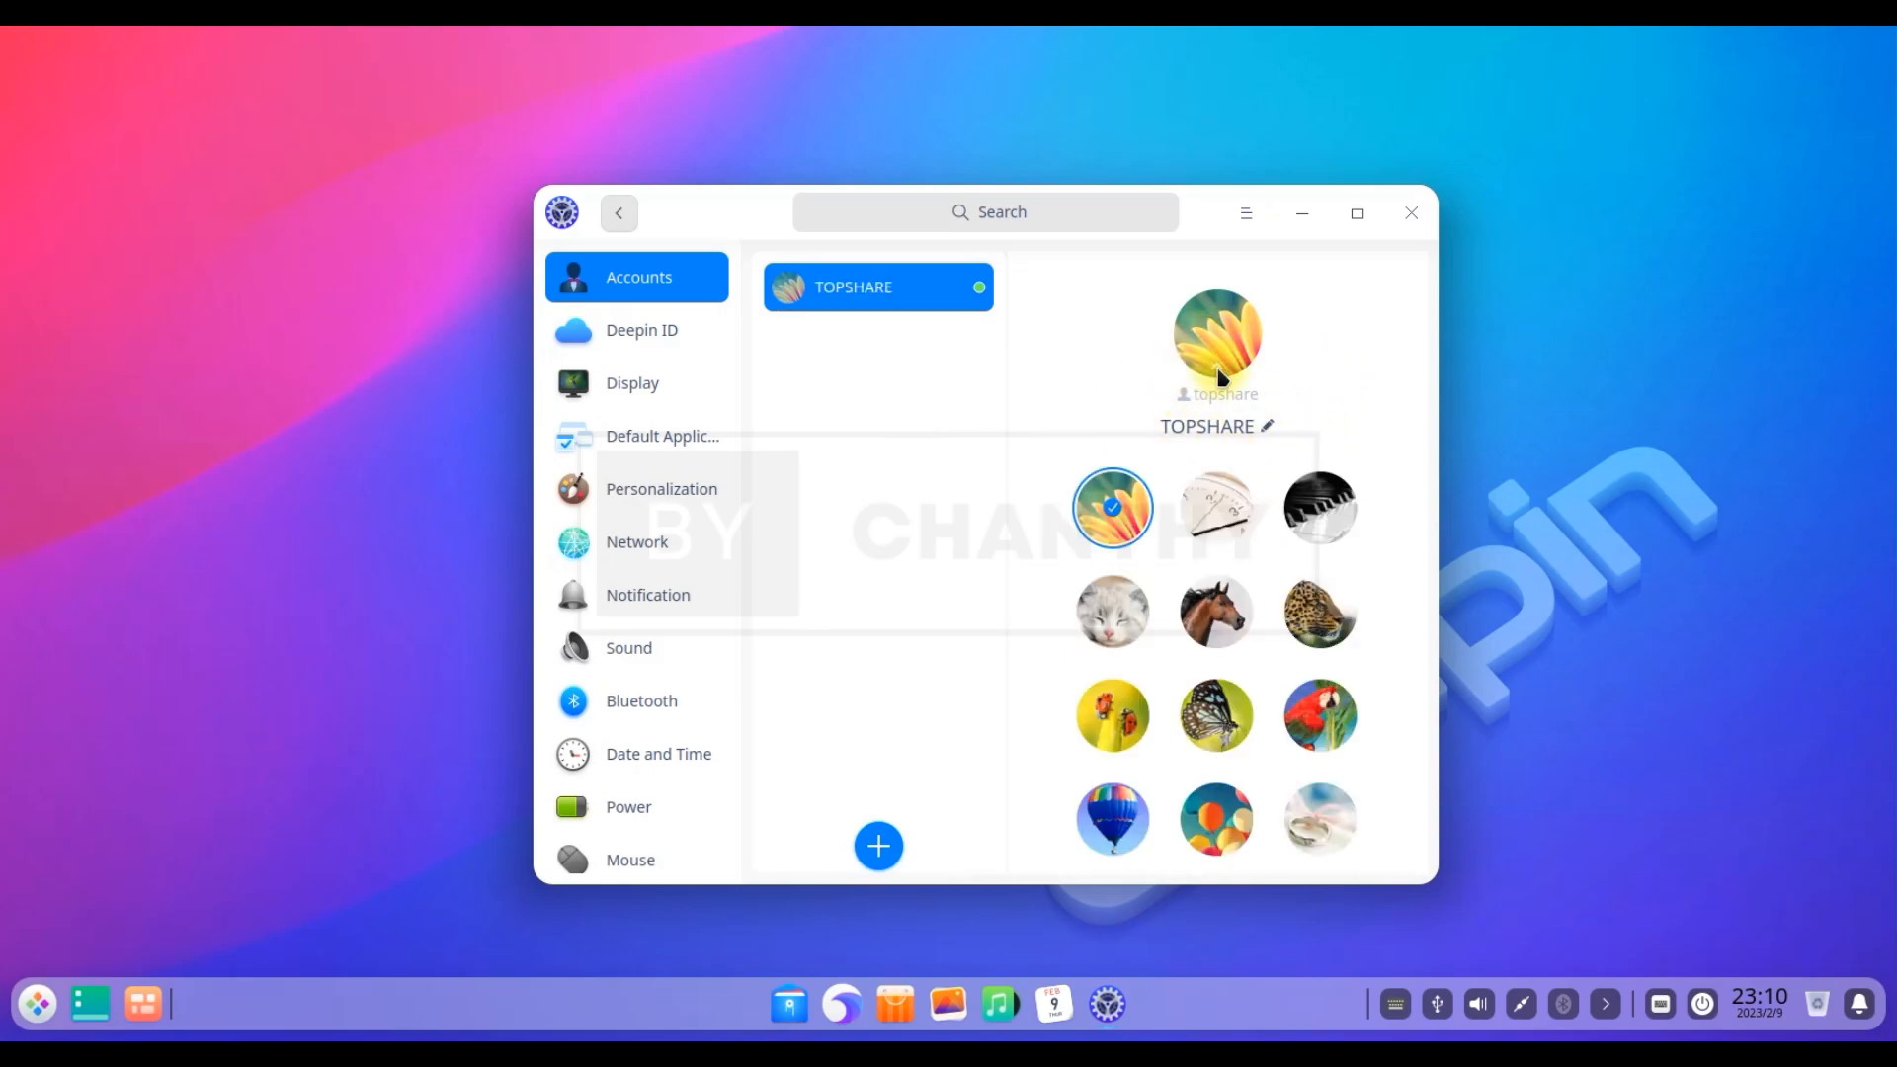
pyautogui.click(1136, 627)
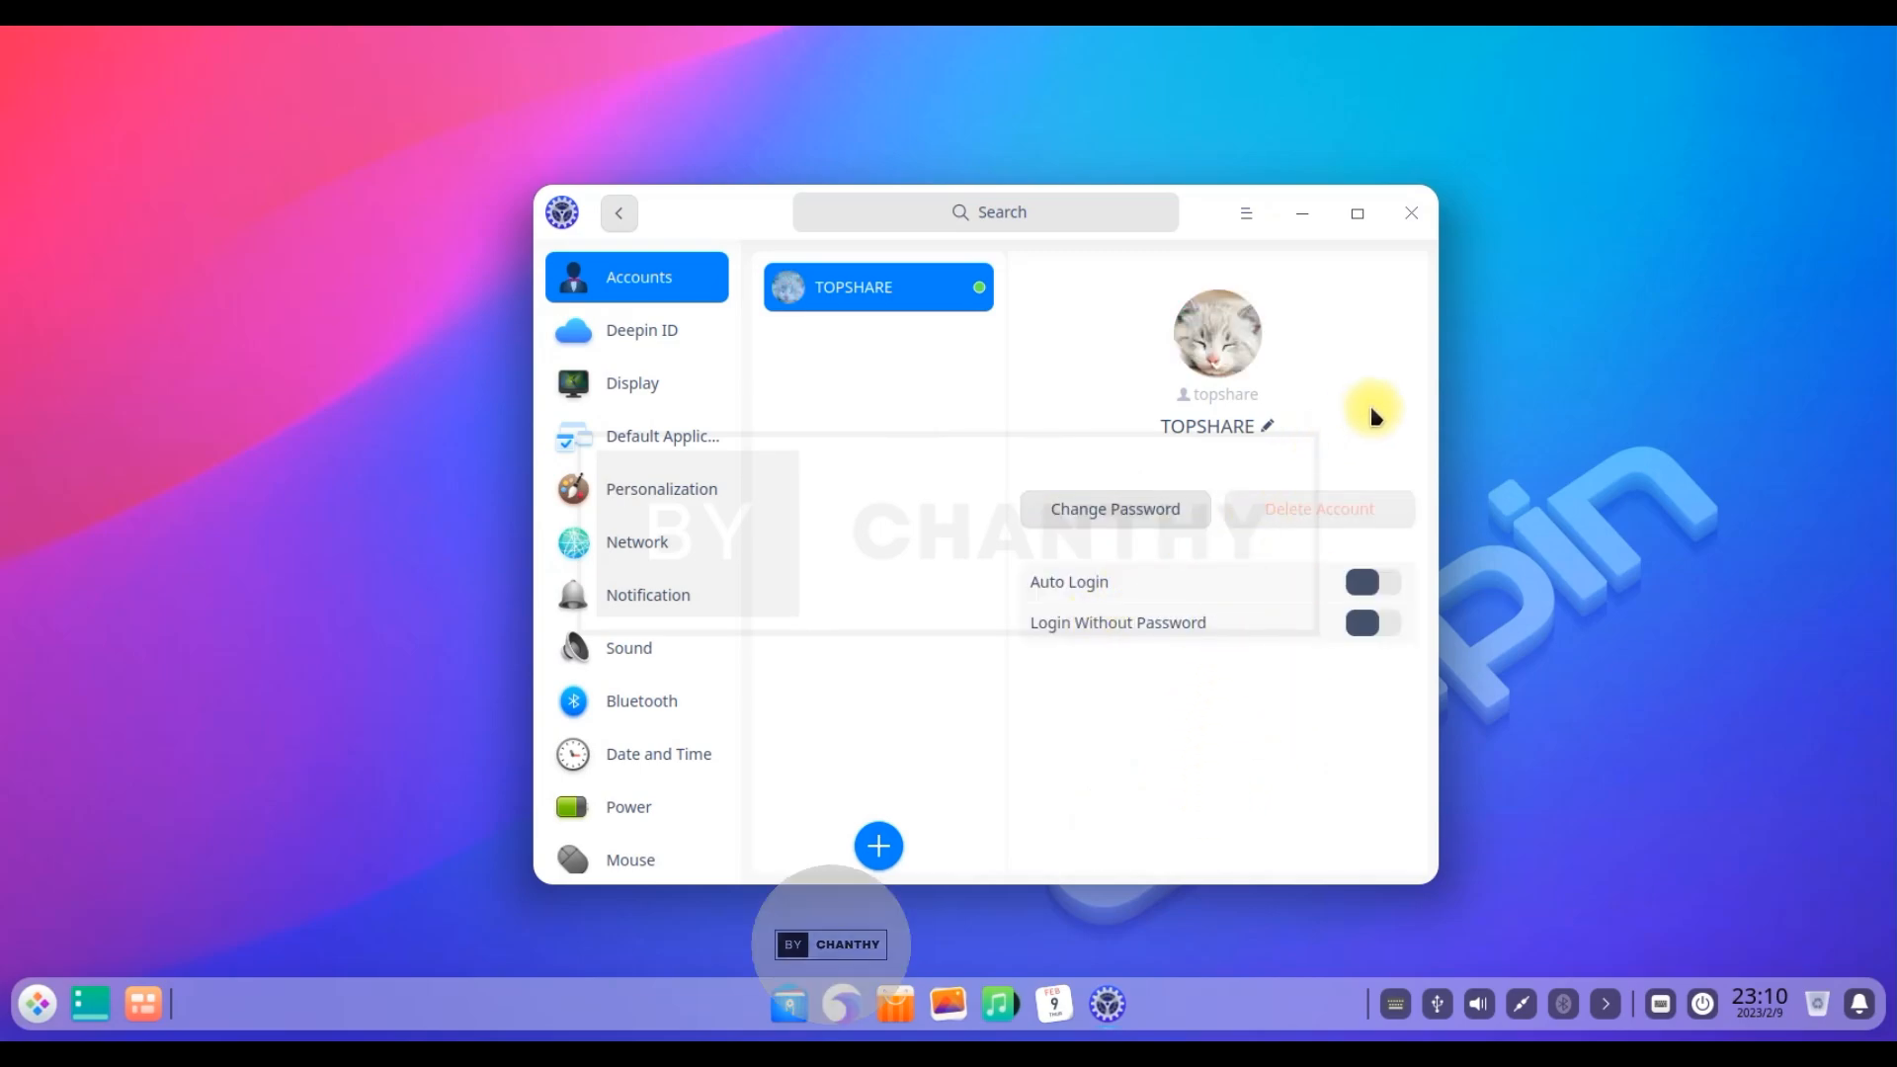
# Turn on Auto Login and Login Without Password, authenticating each with the account password
pyautogui.click(1383, 584)
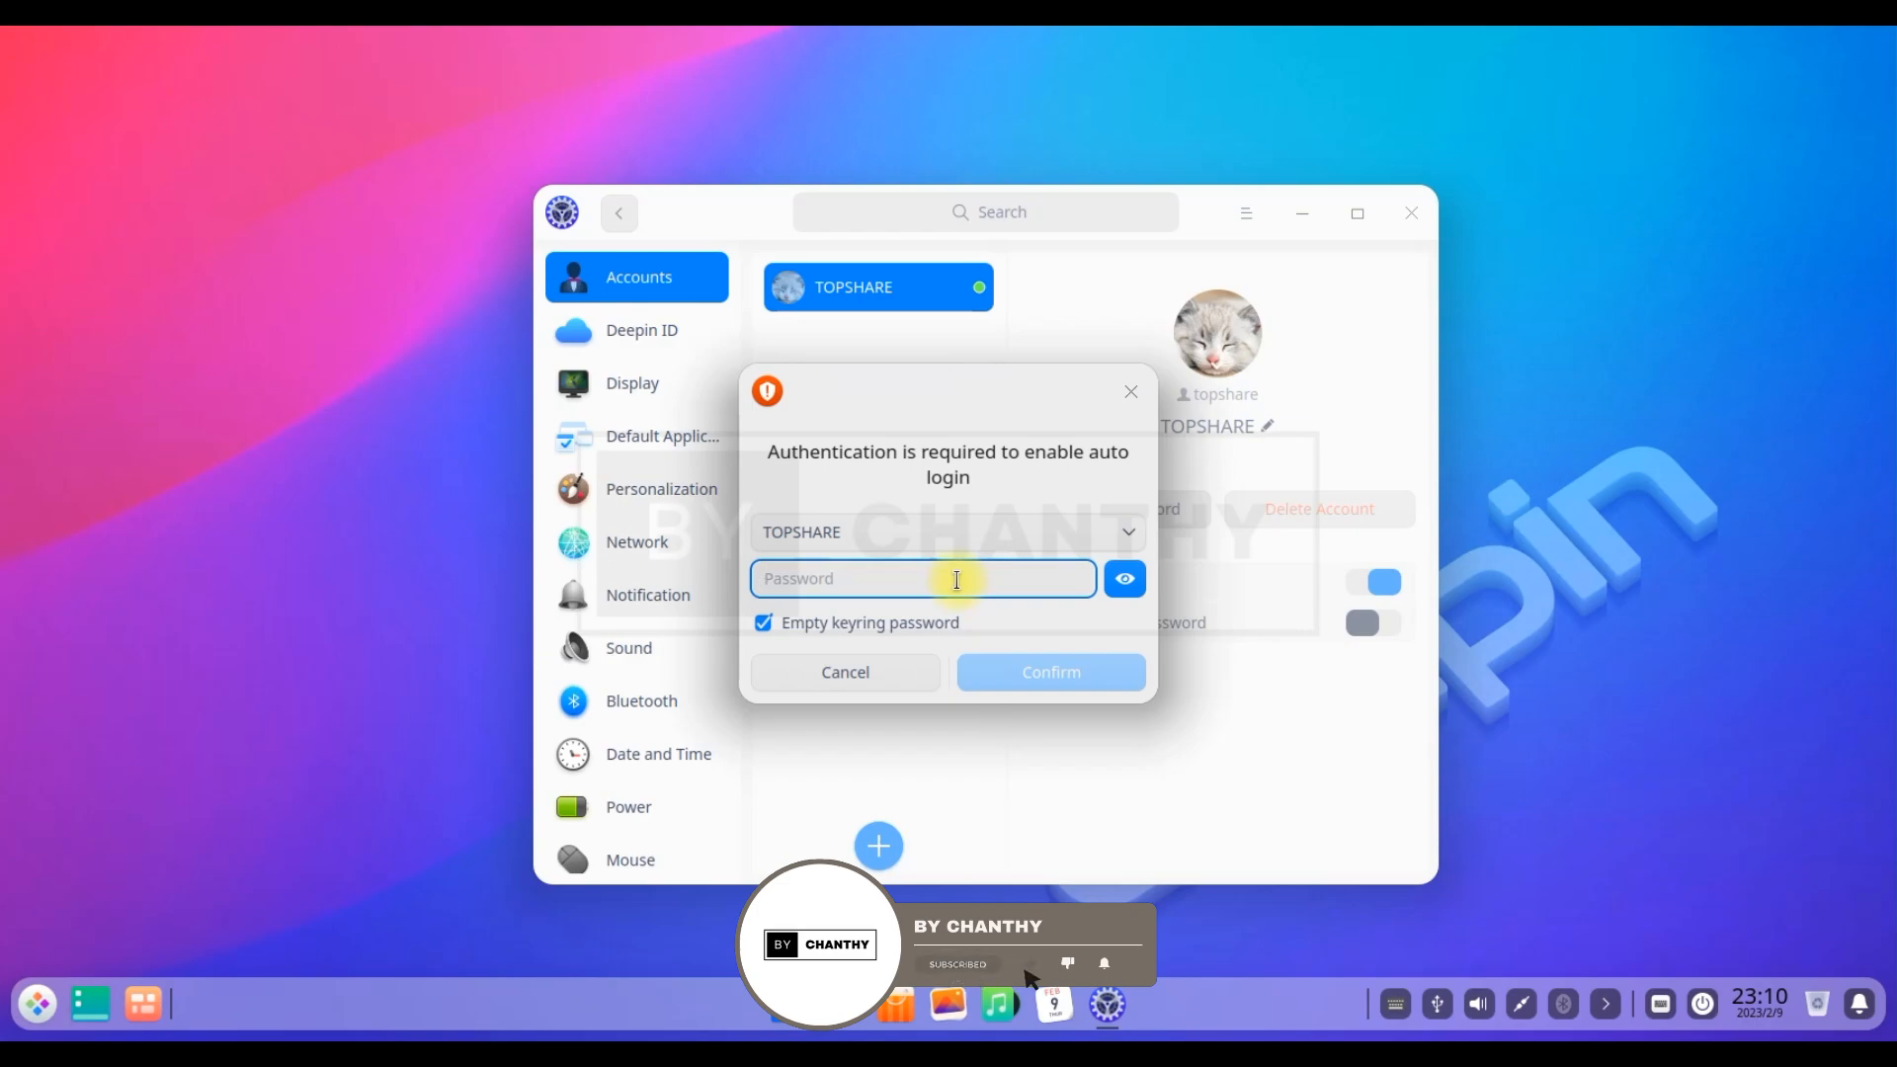
pyautogui.write('12345')
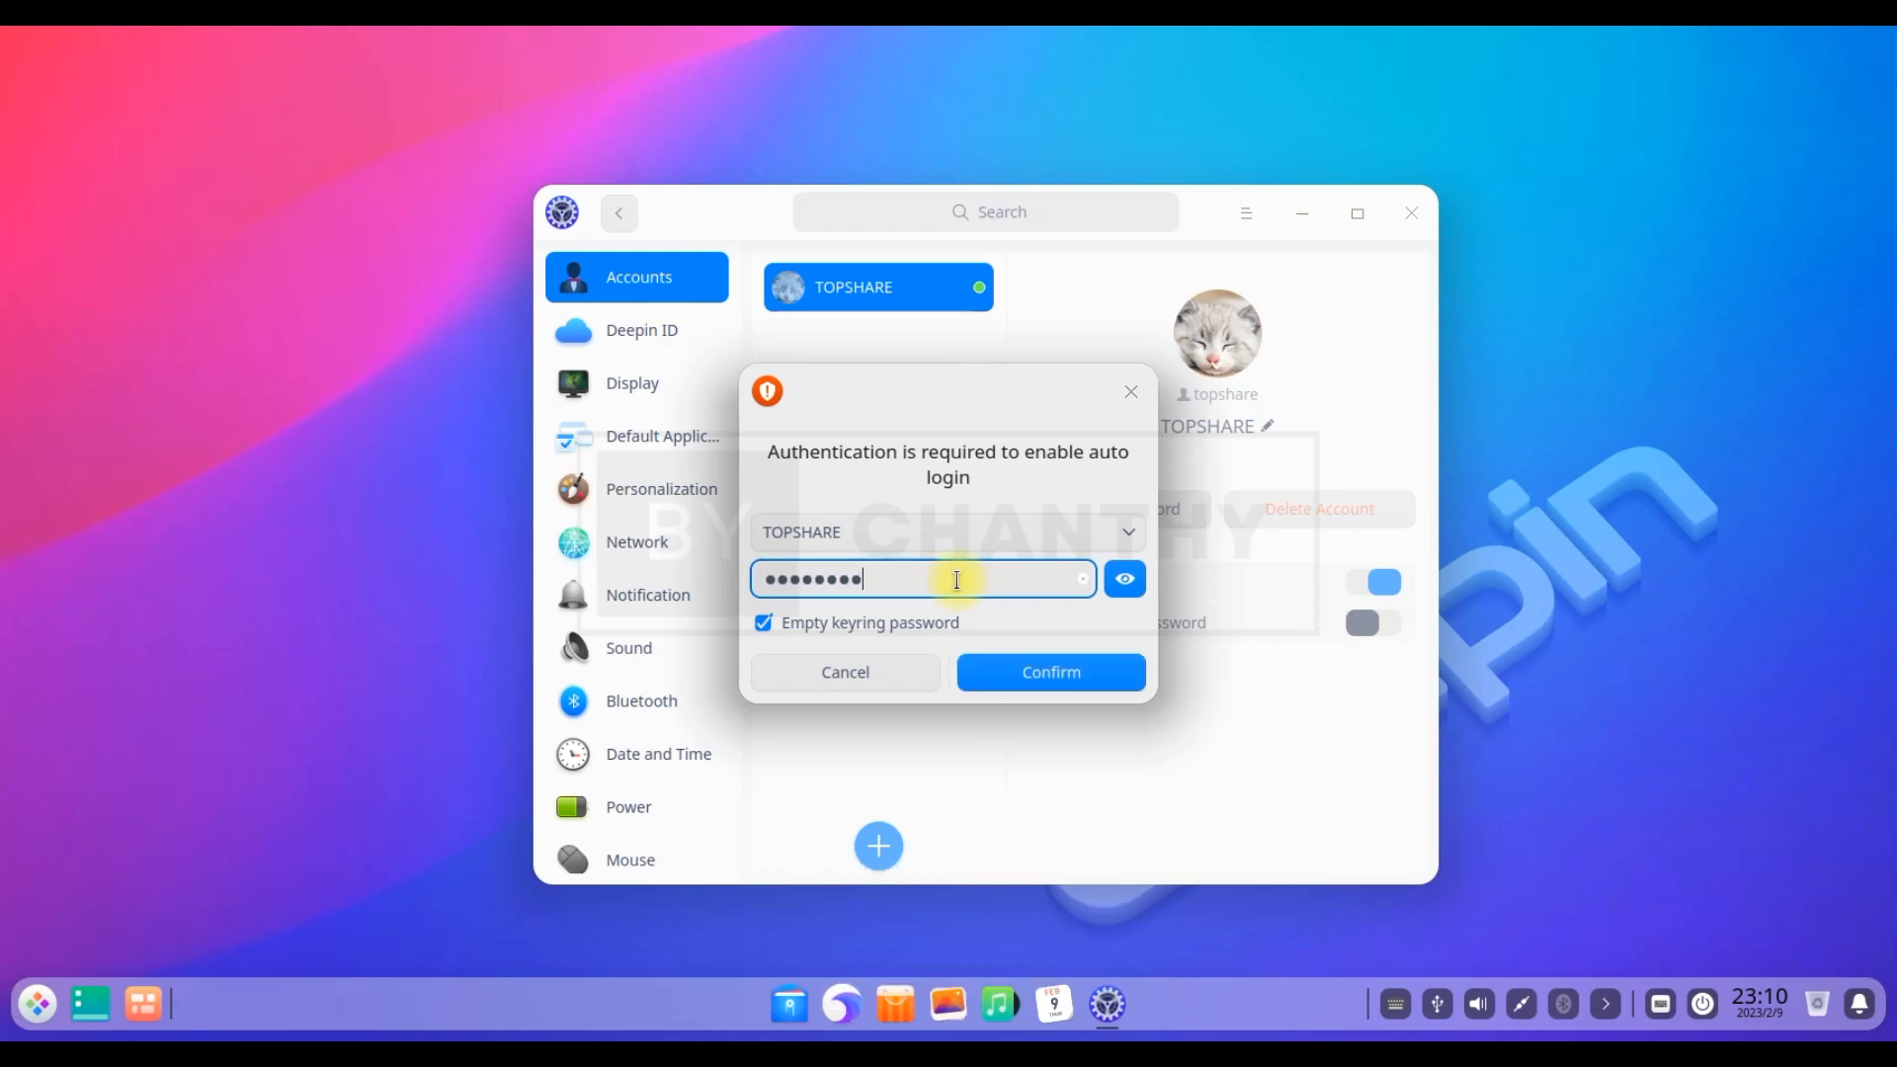
pyautogui.click(1103, 679)
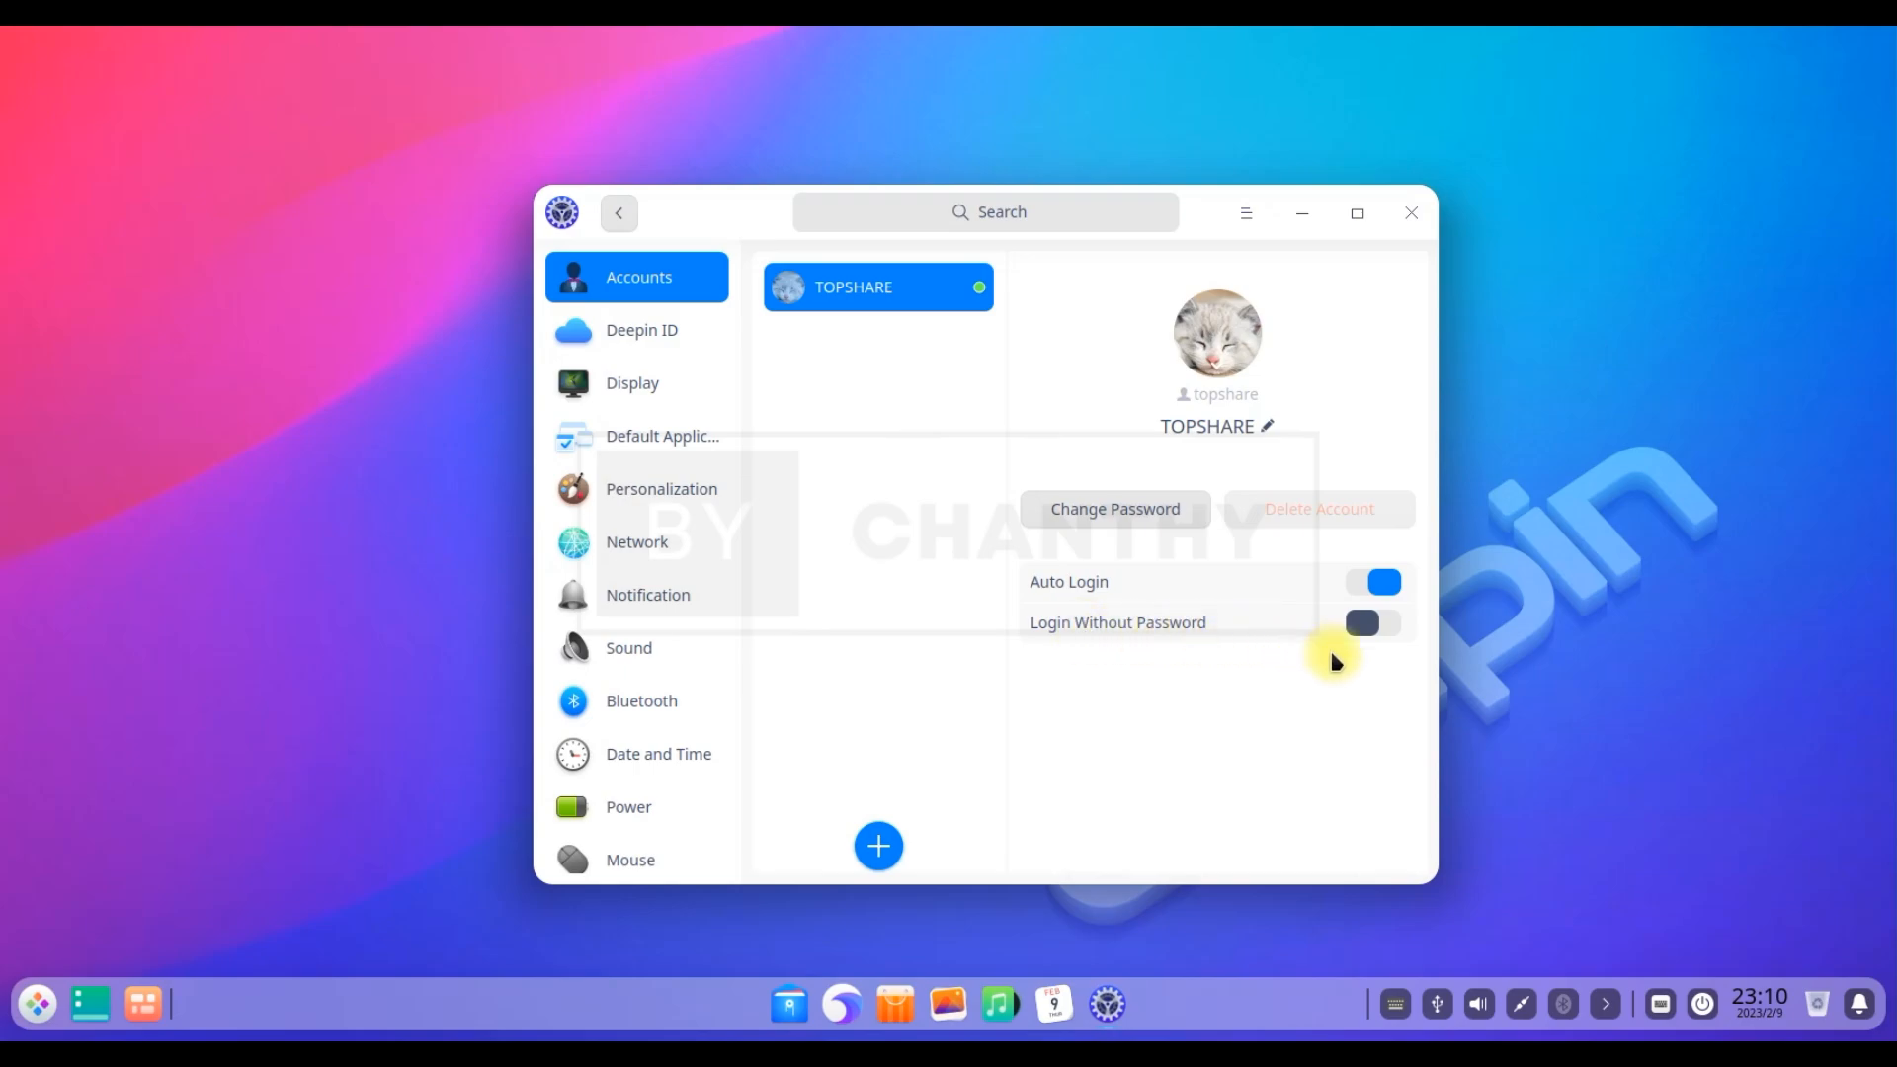
pyautogui.click(1387, 629)
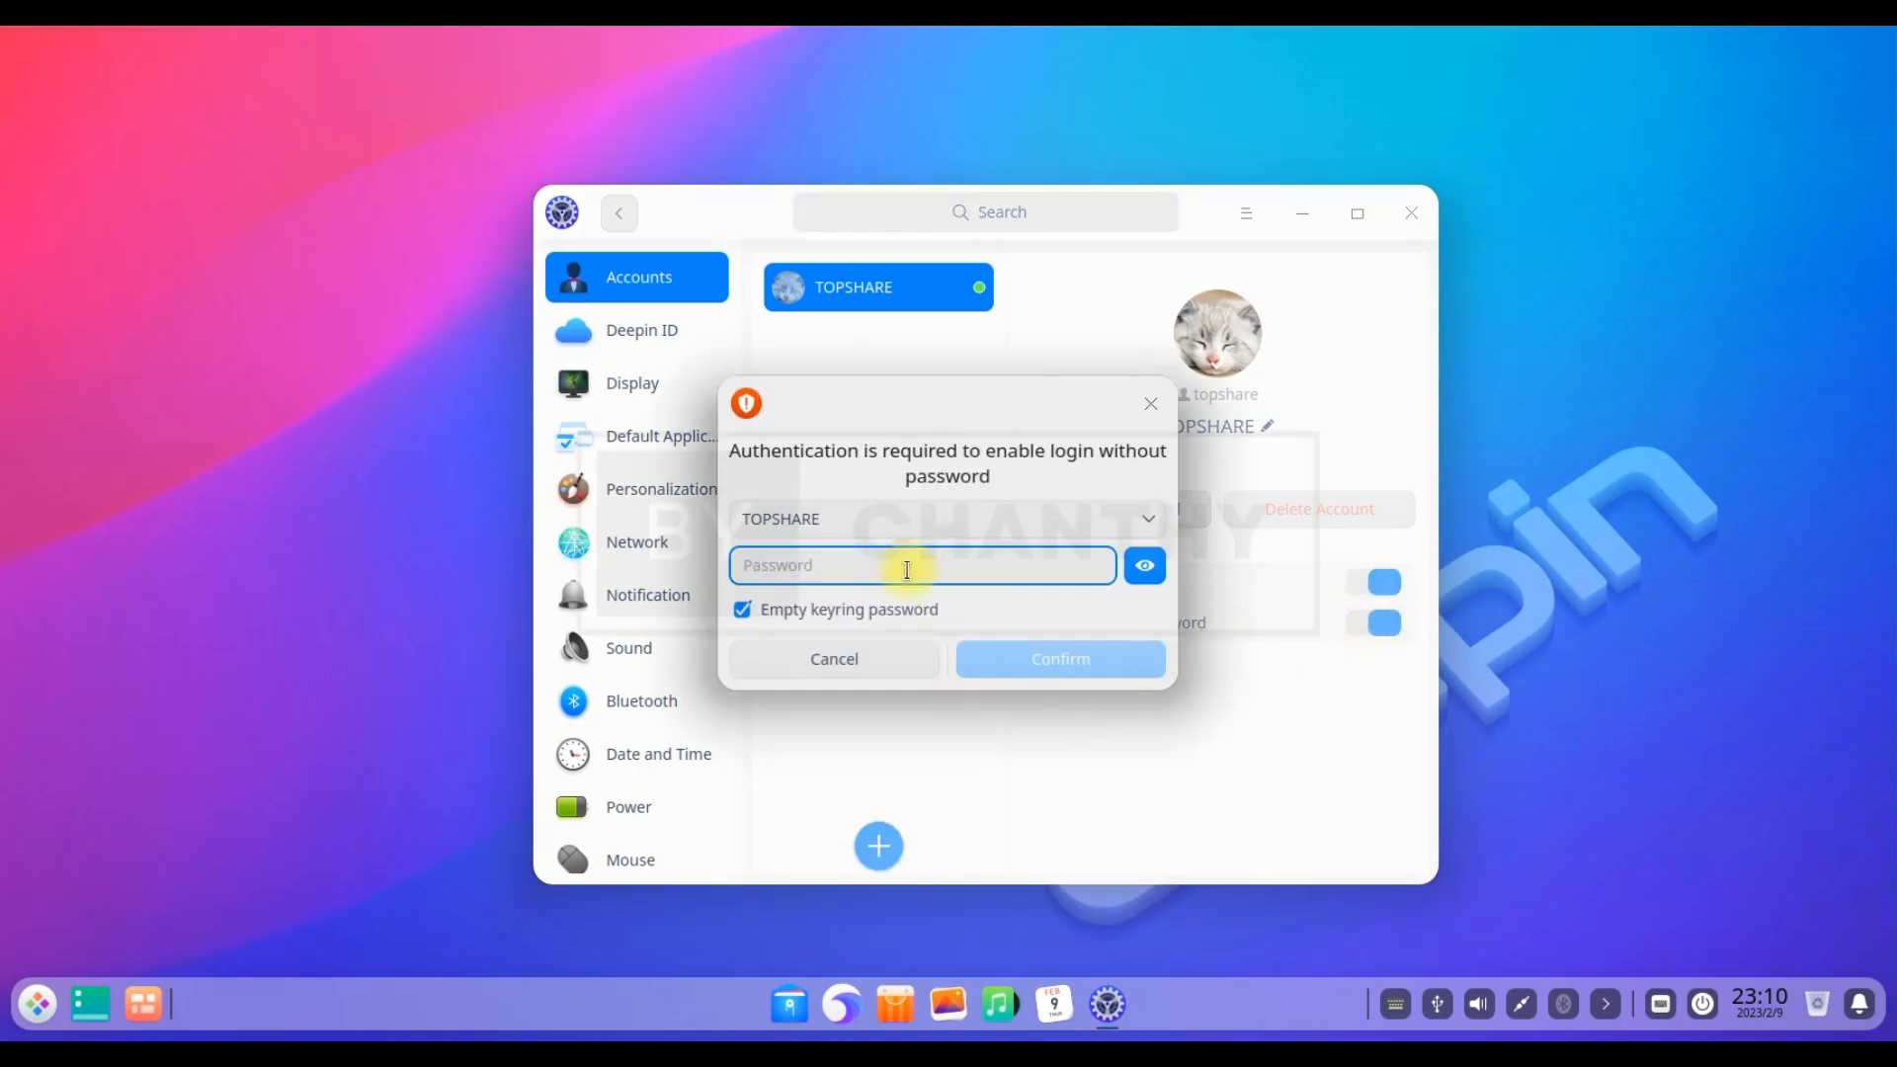
pyautogui.write('123')
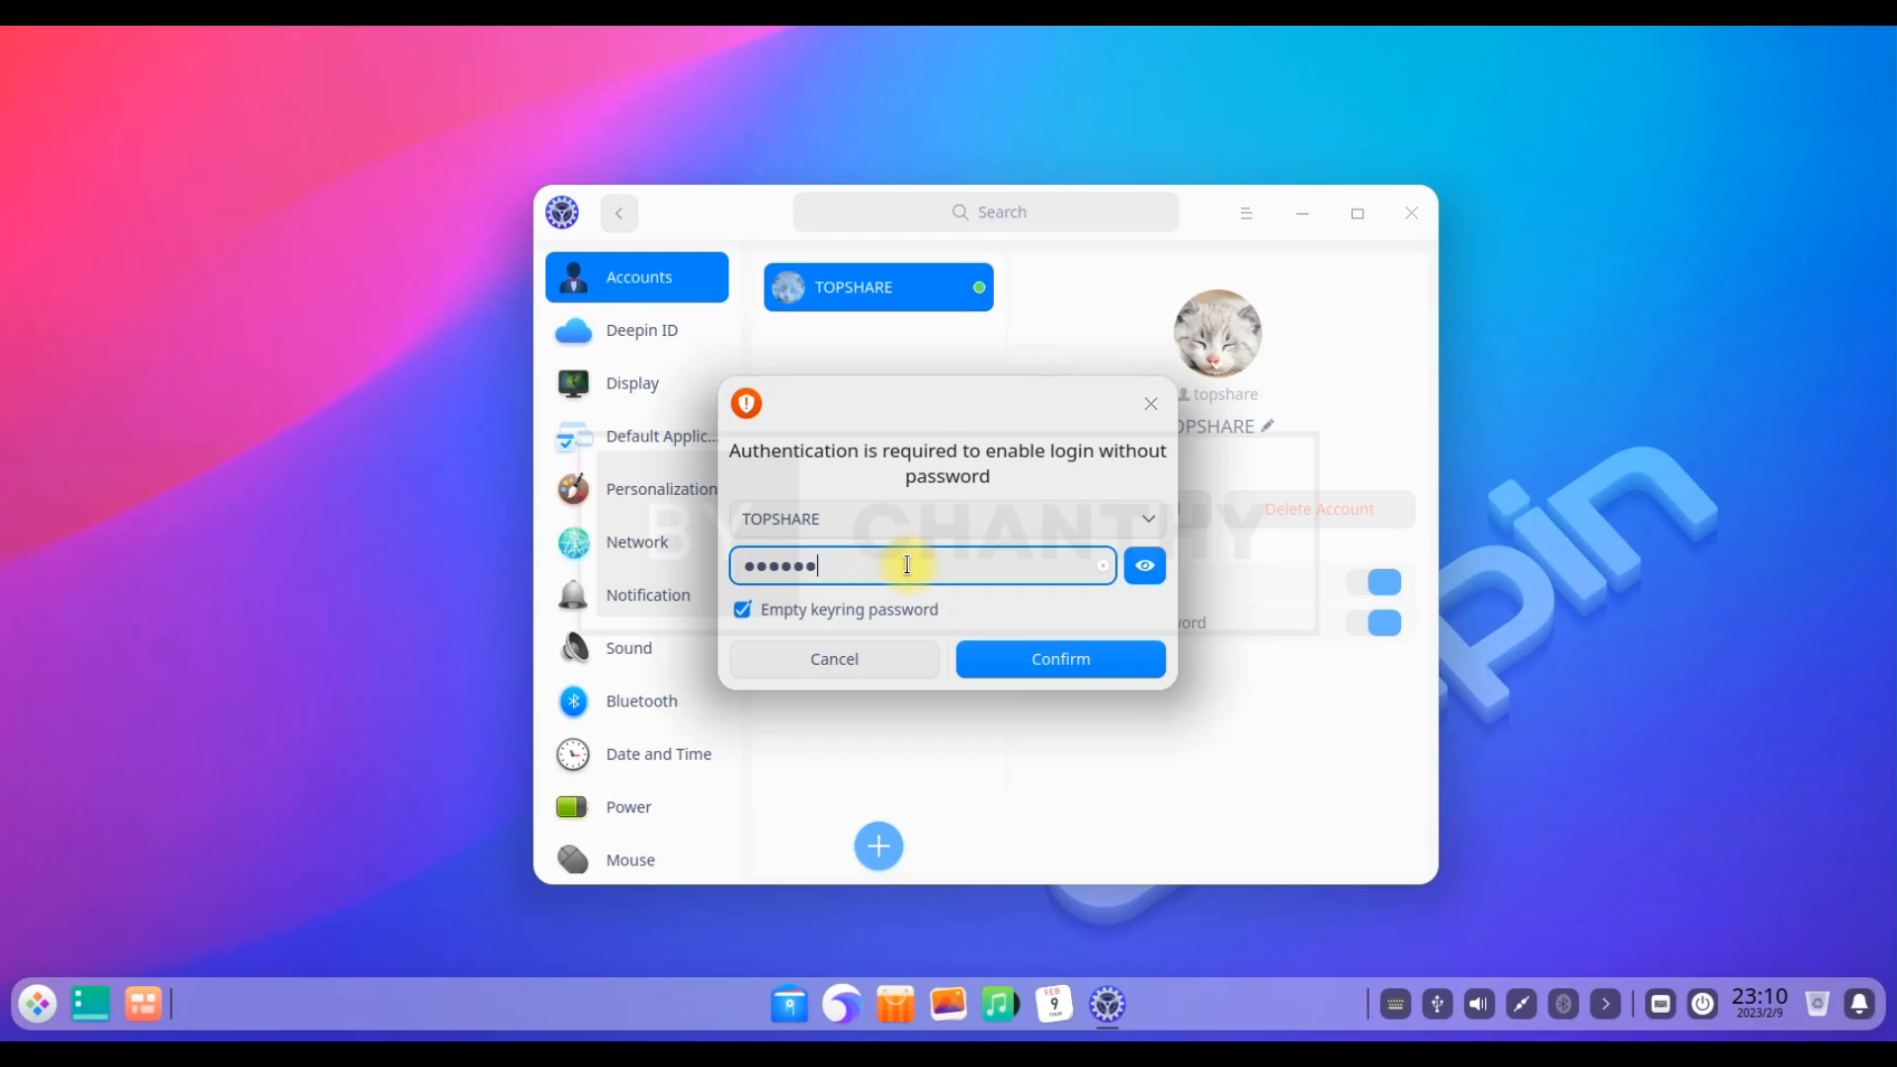
pyautogui.press('BackSpace')
pyautogui.press('BackSpace')
pyautogui.press('BackSpace')
pyautogui.press('BackSpace')
pyautogui.press('BackSpace')
pyautogui.press('BackSpace')
pyautogui.press('BackSpace')
pyautogui.write('12••••••••')
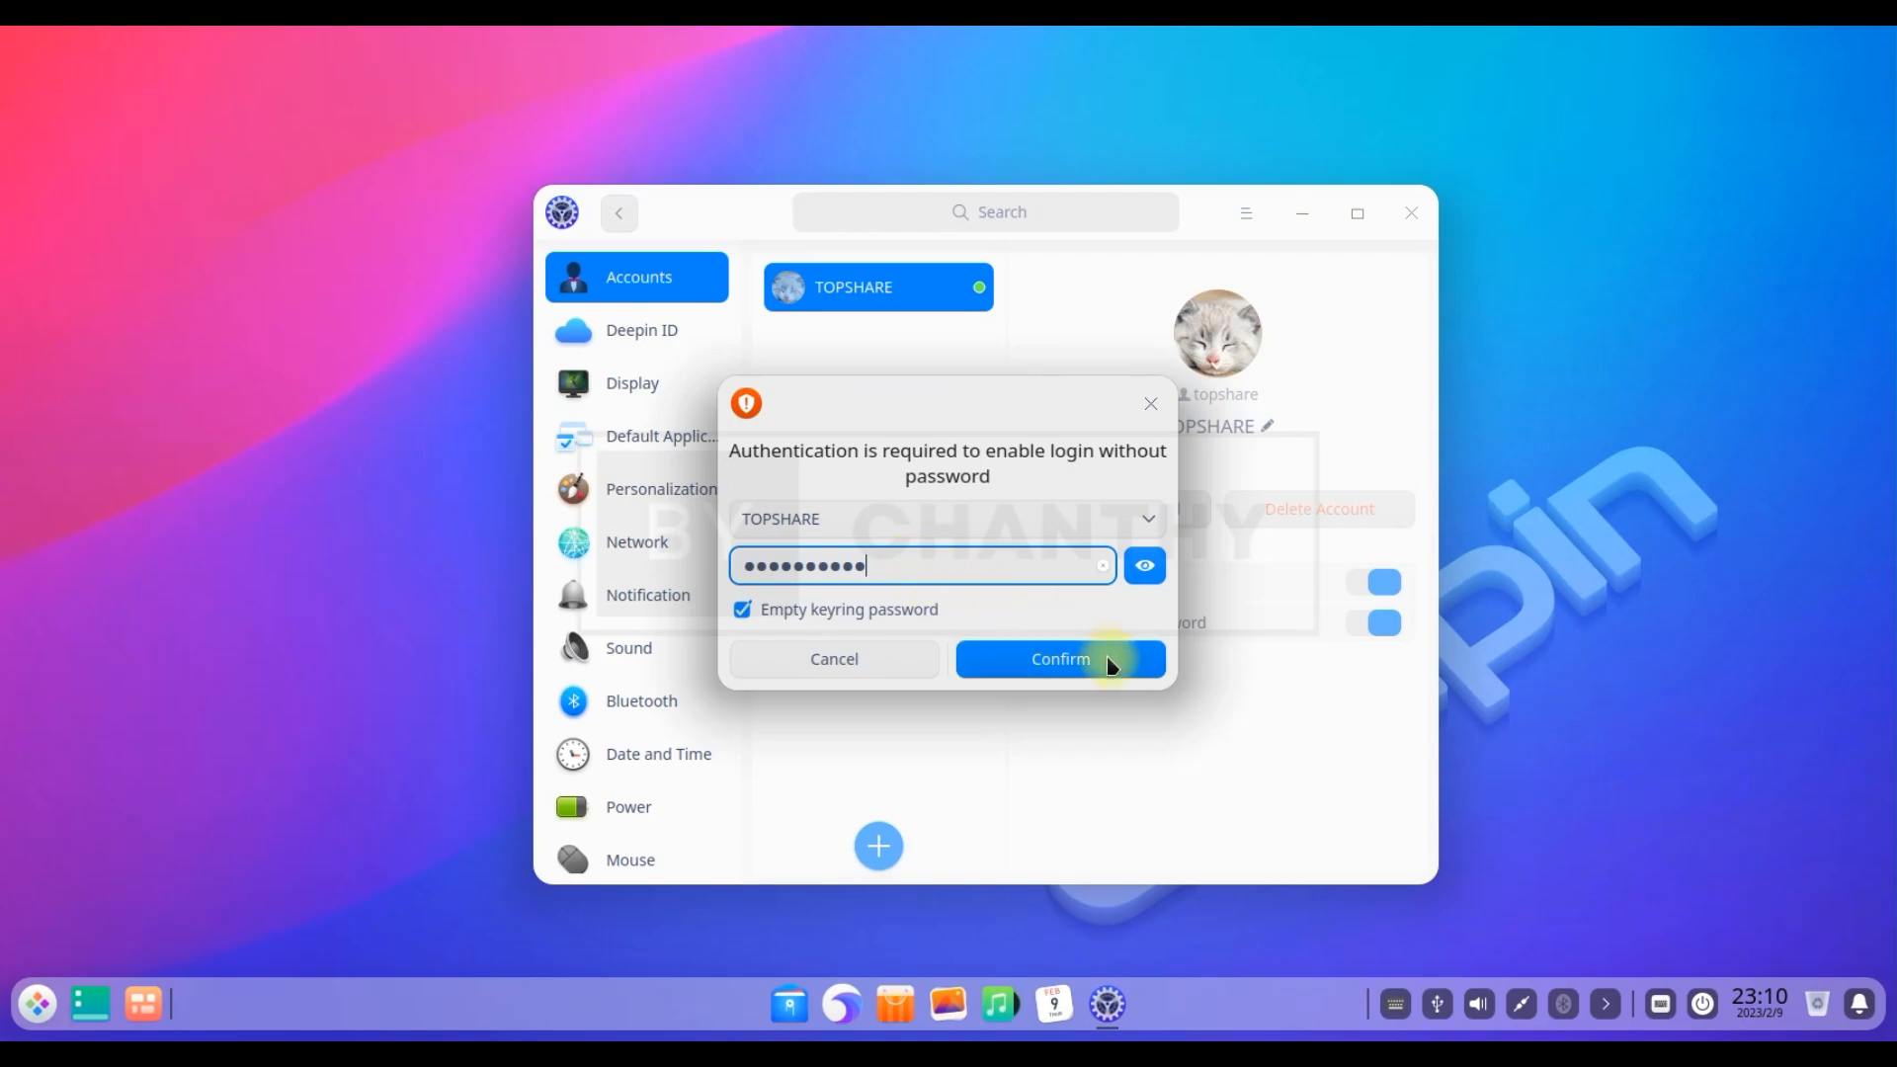
pyautogui.click(1106, 667)
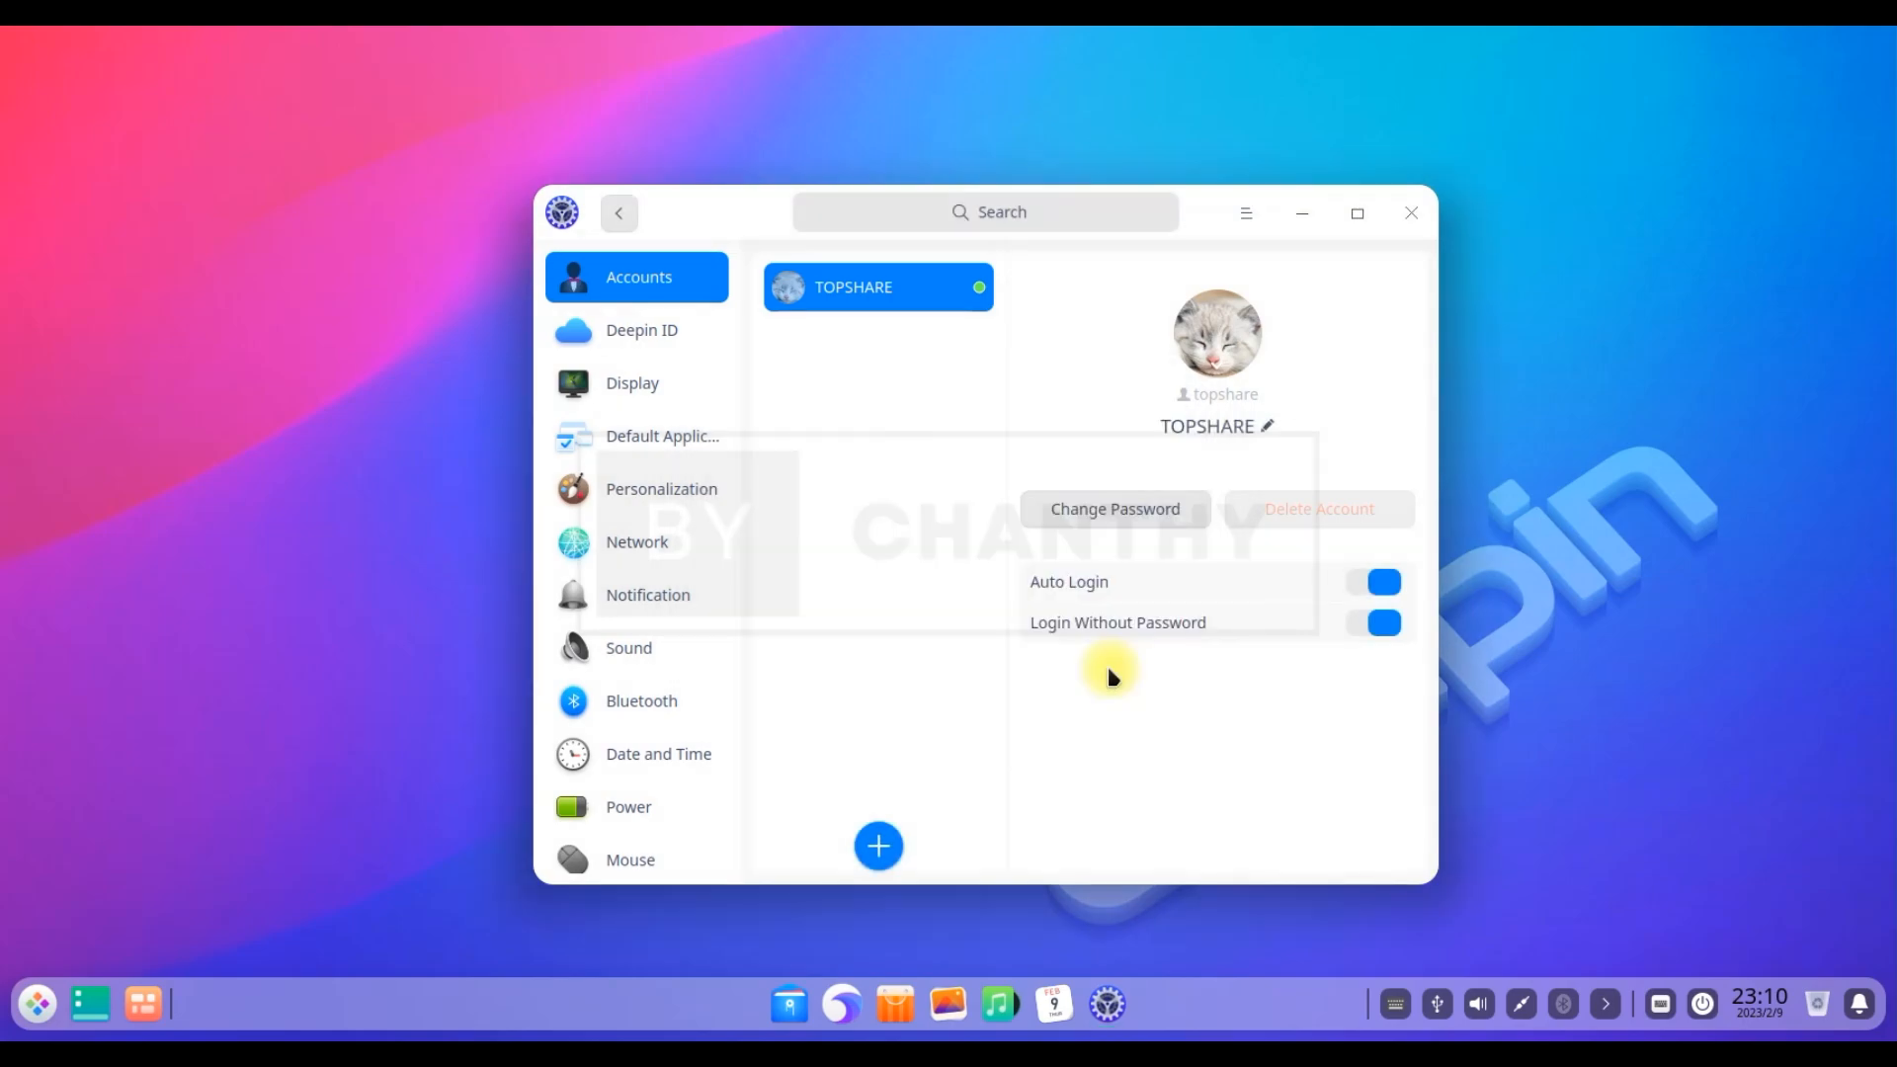
# Look at Deepin ID, Display and Default Applications, then set the Personalization accent colour to orange
pyautogui.click(645, 341)
pyautogui.click(630, 388)
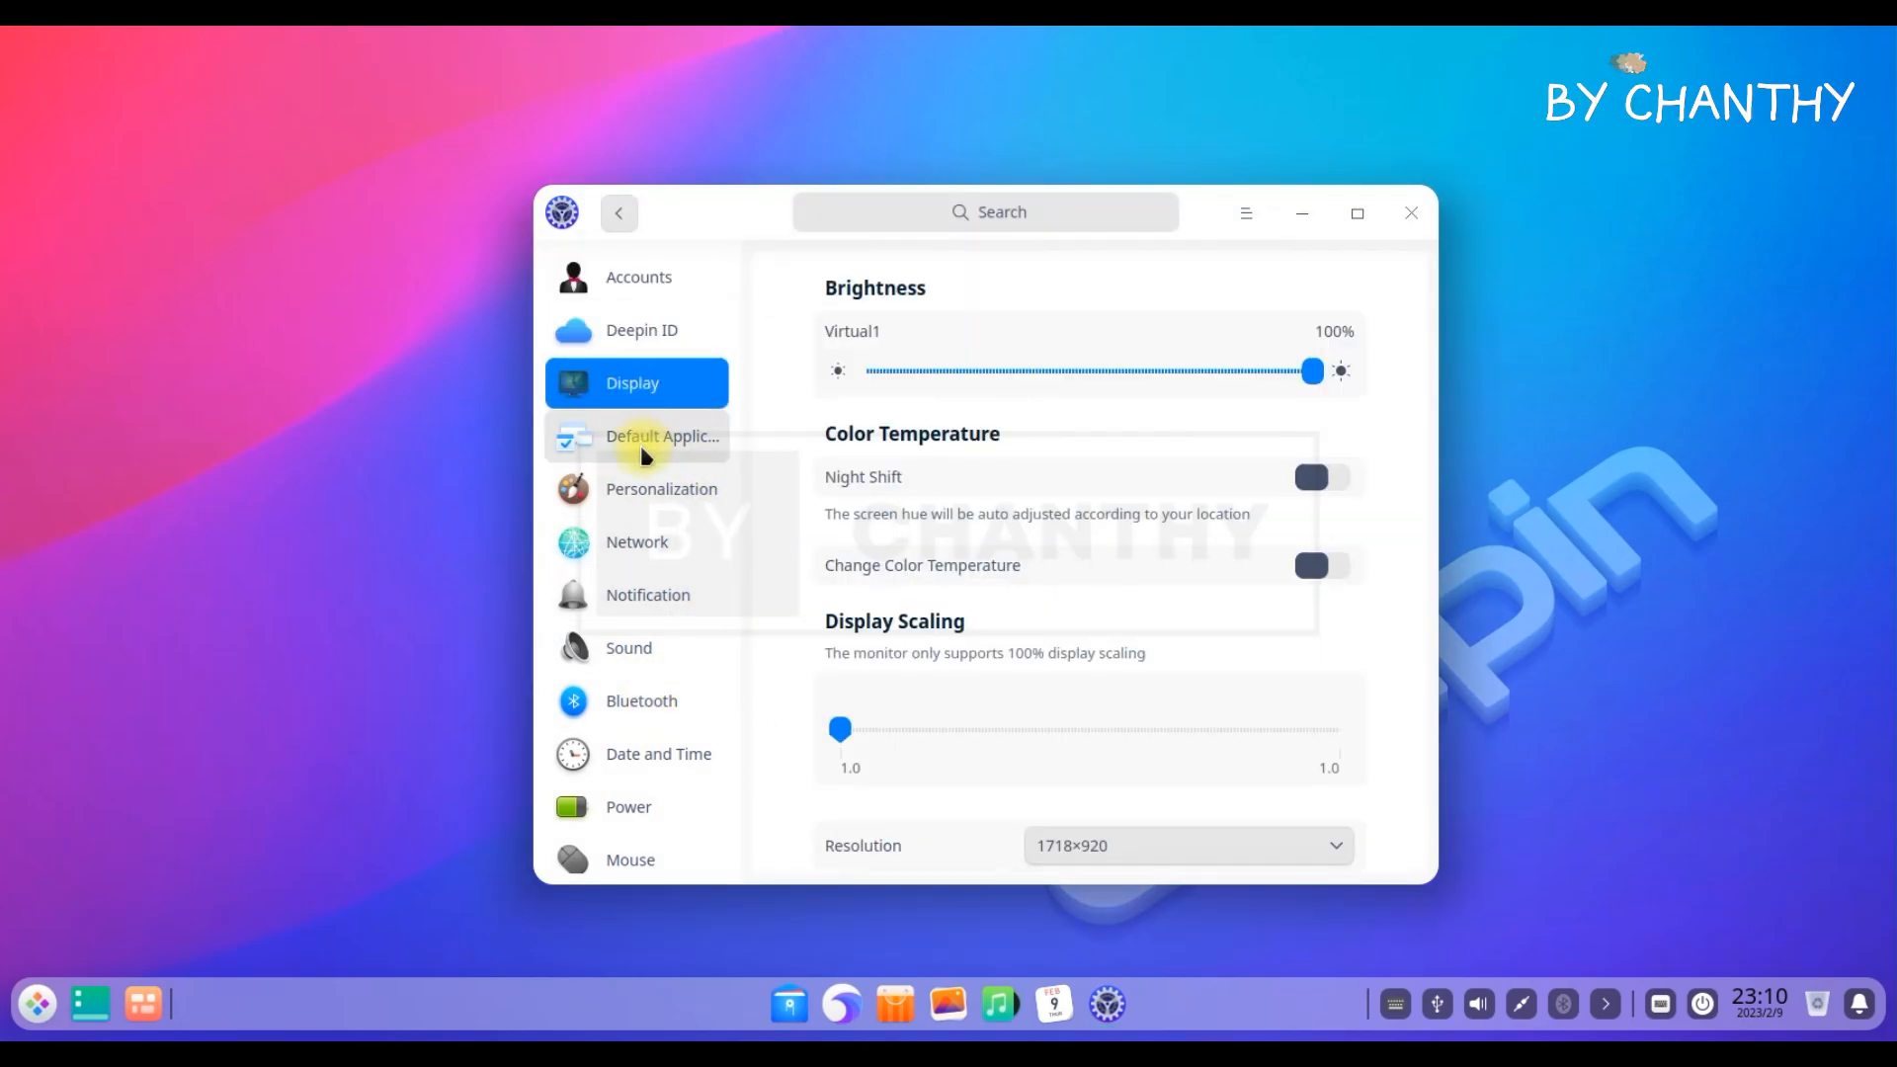
pyautogui.click(638, 440)
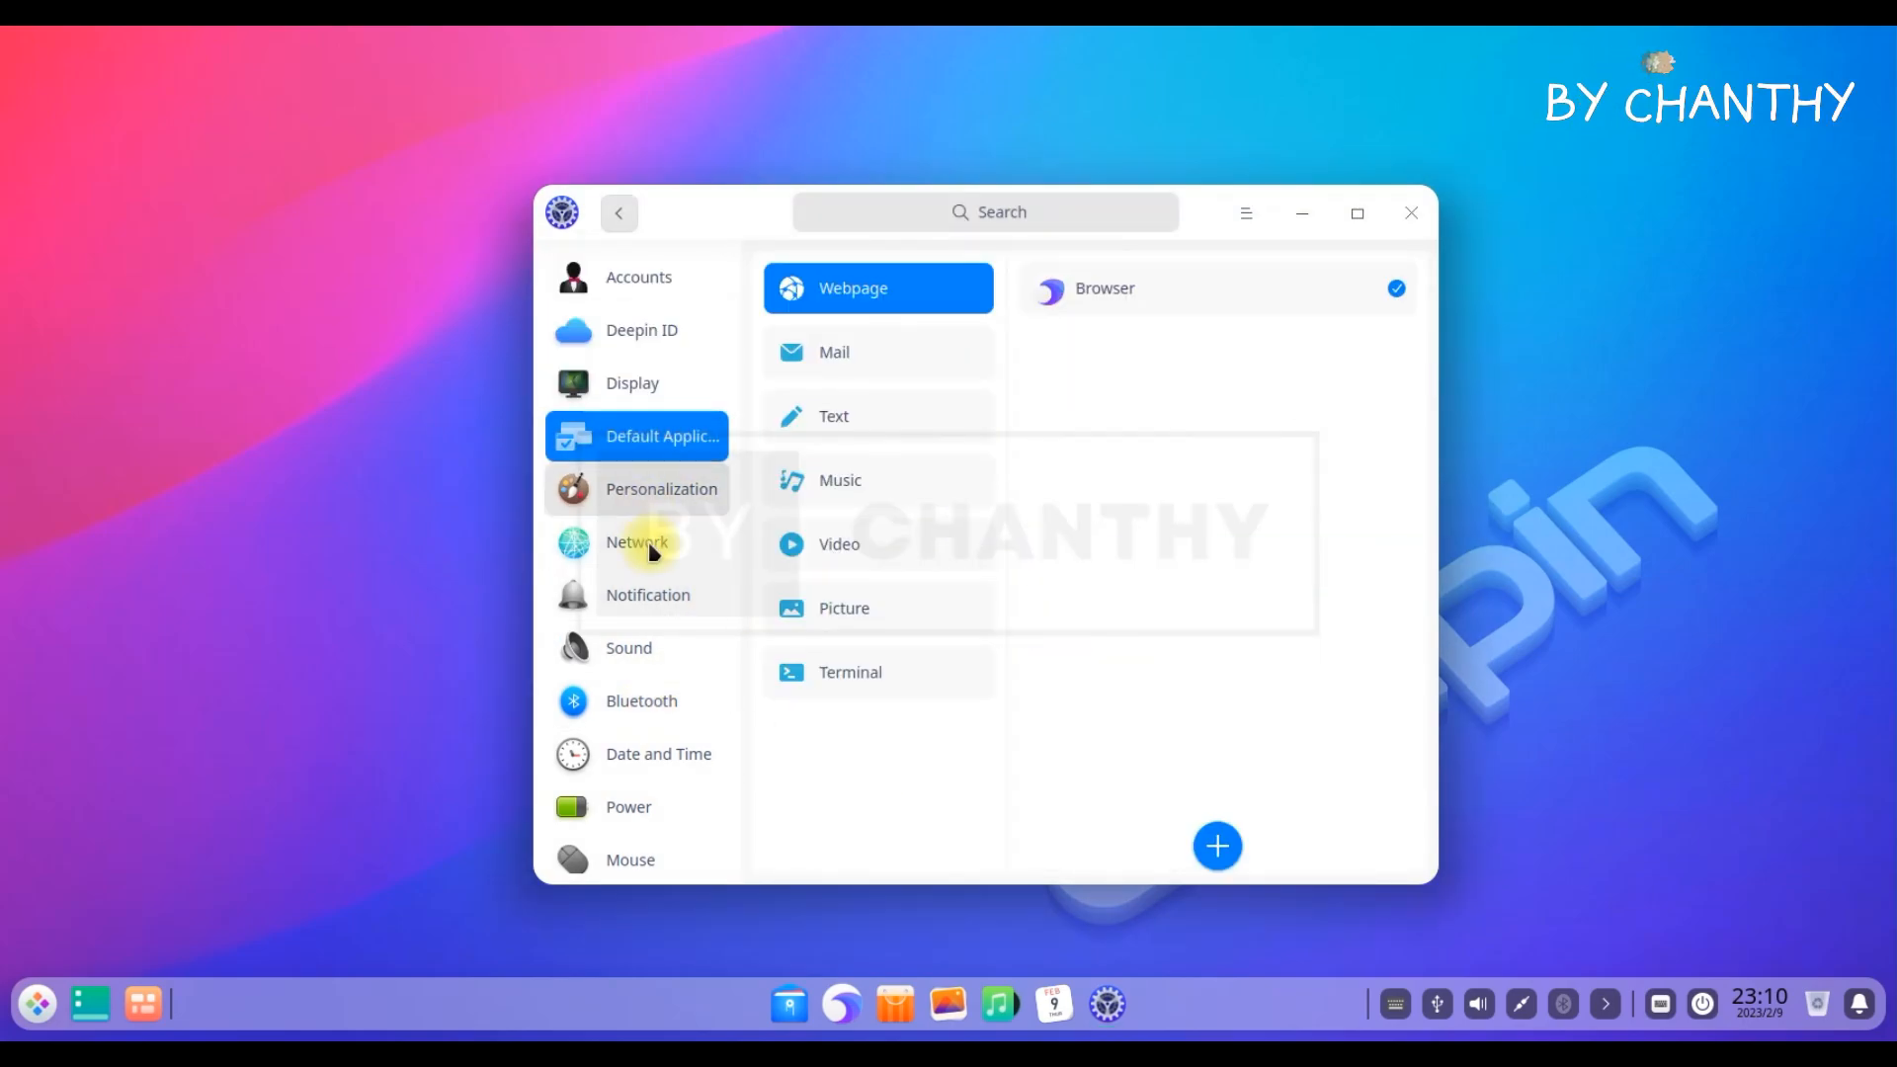
pyautogui.click(605, 494)
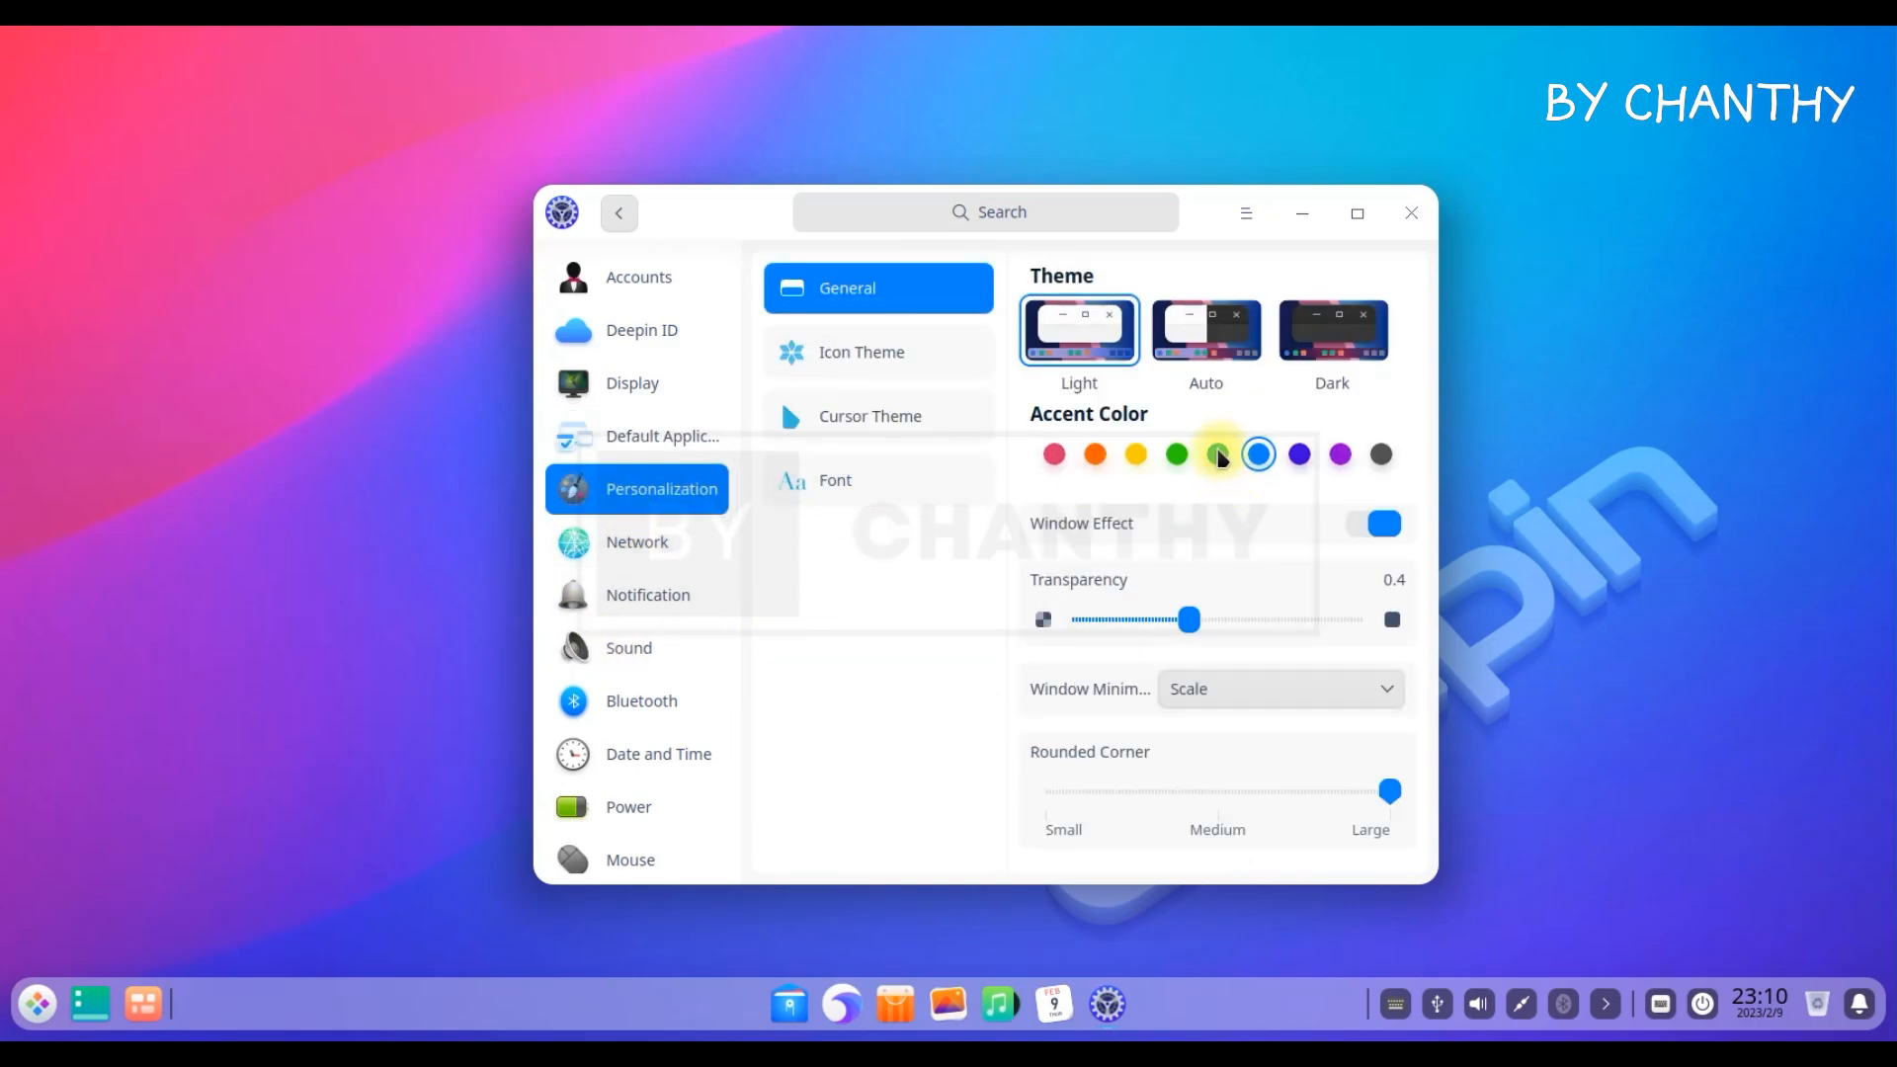
pyautogui.click(1095, 457)
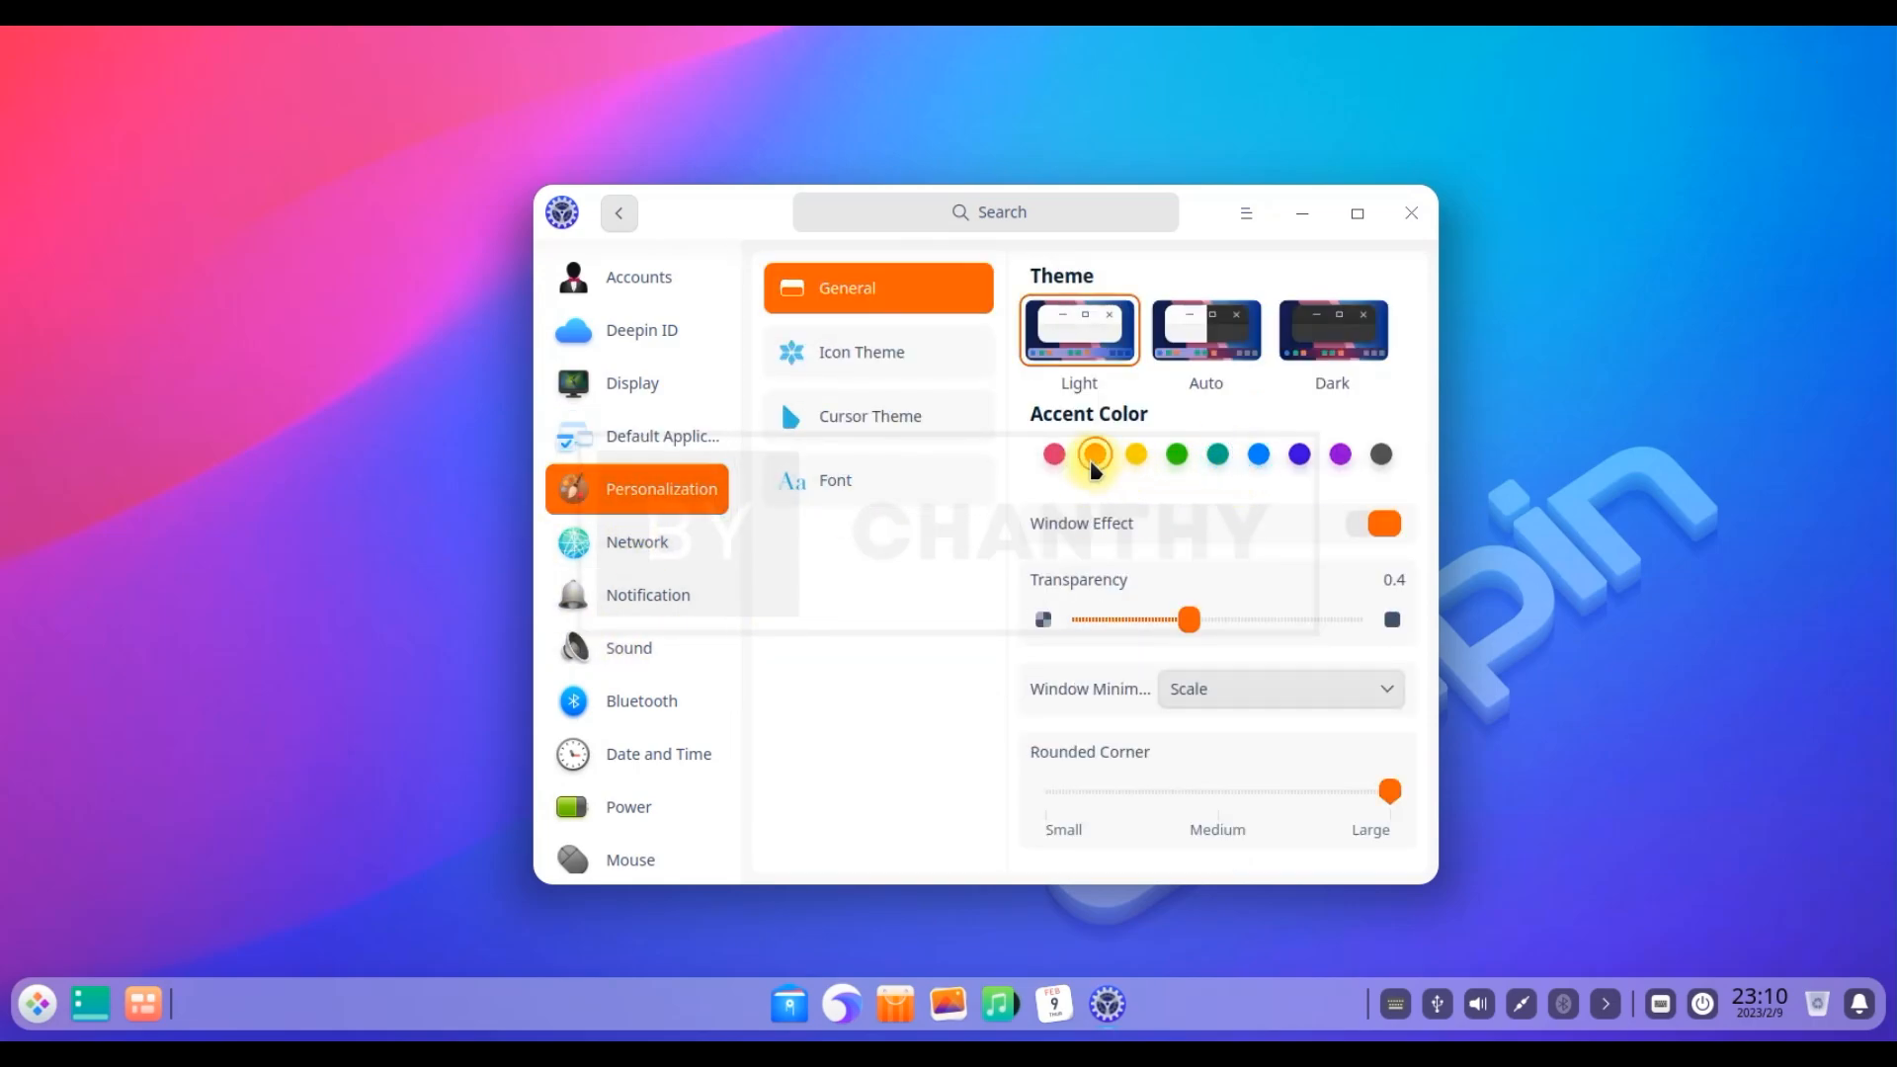
# Browse the Network pages: DSL, VPN, system proxy, application proxy and wired connection details
pyautogui.click(682, 543)
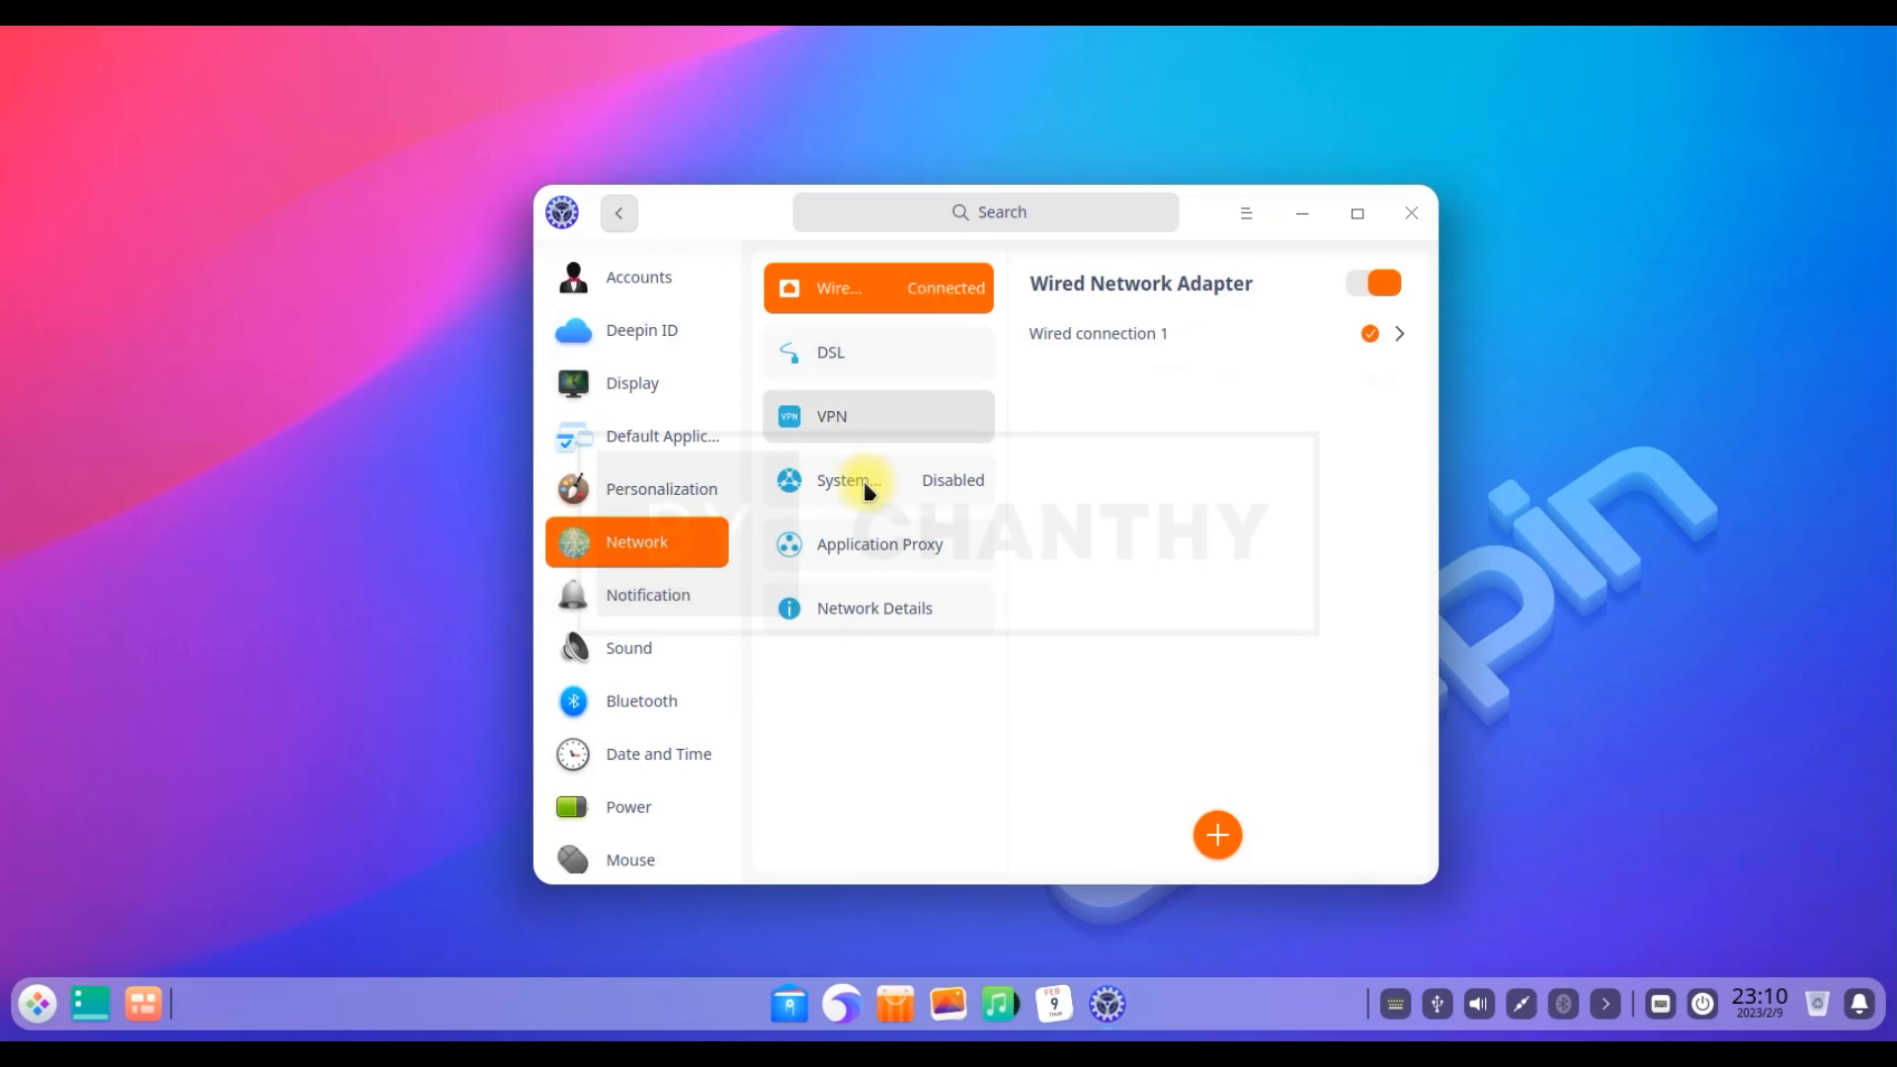
pyautogui.click(893, 361)
pyautogui.click(895, 422)
pyautogui.click(900, 481)
pyautogui.click(901, 545)
pyautogui.click(902, 609)
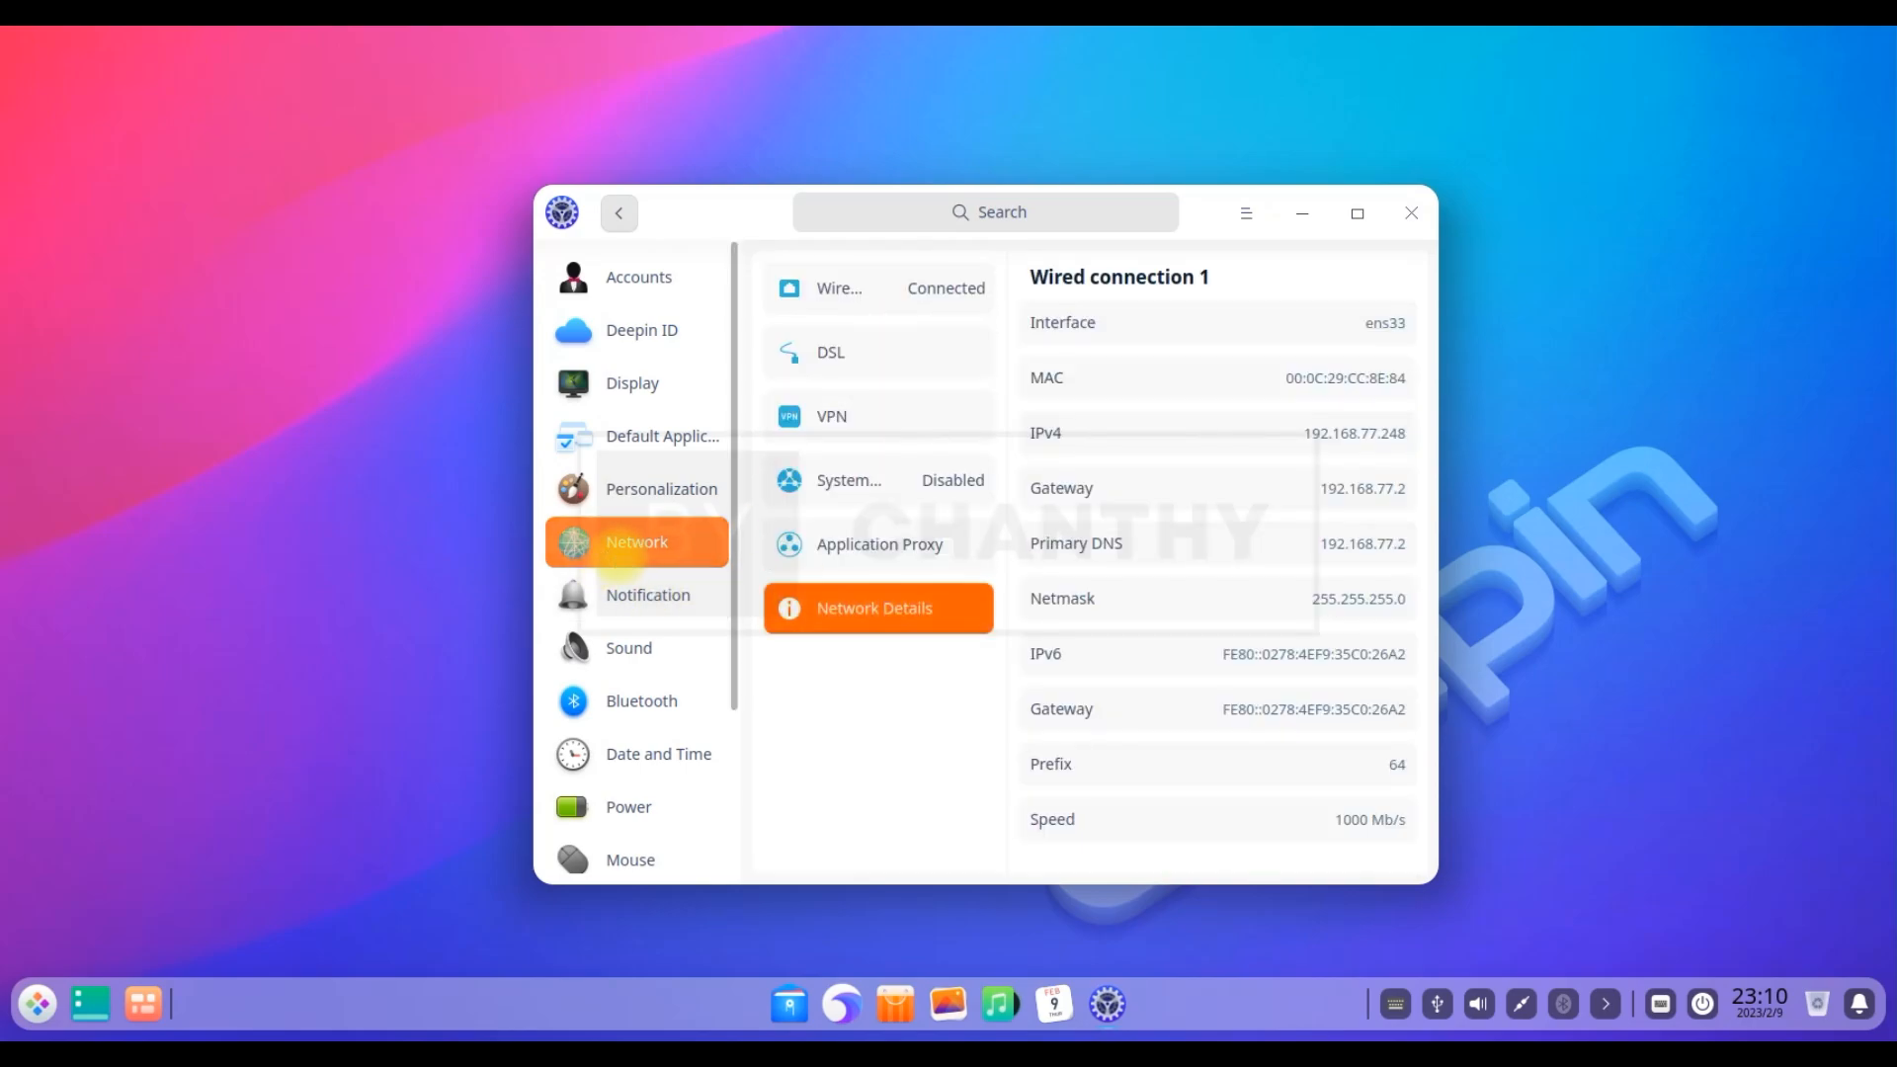
# Look through the Notification, Sound, Bluetooth, Date and Time, Power and Mouse settings
pyautogui.click(662, 601)
pyautogui.click(655, 650)
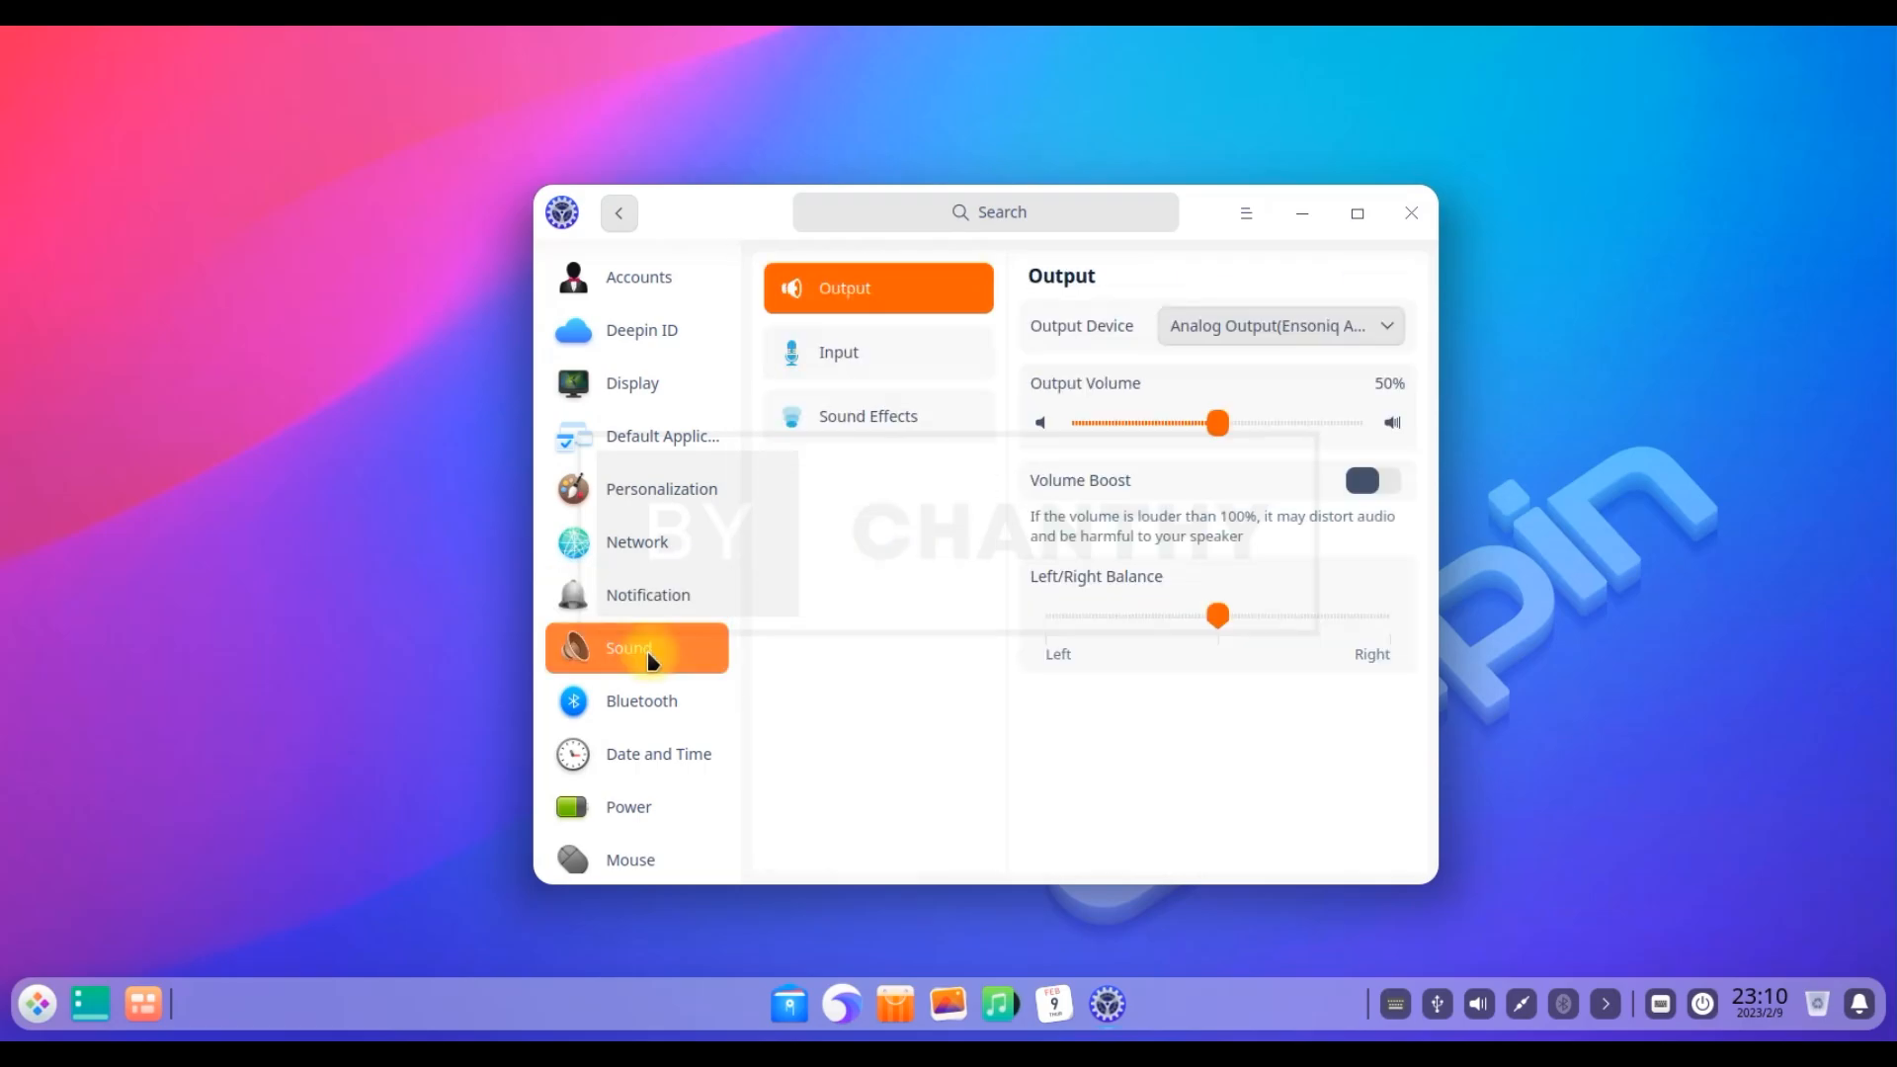
pyautogui.click(708, 692)
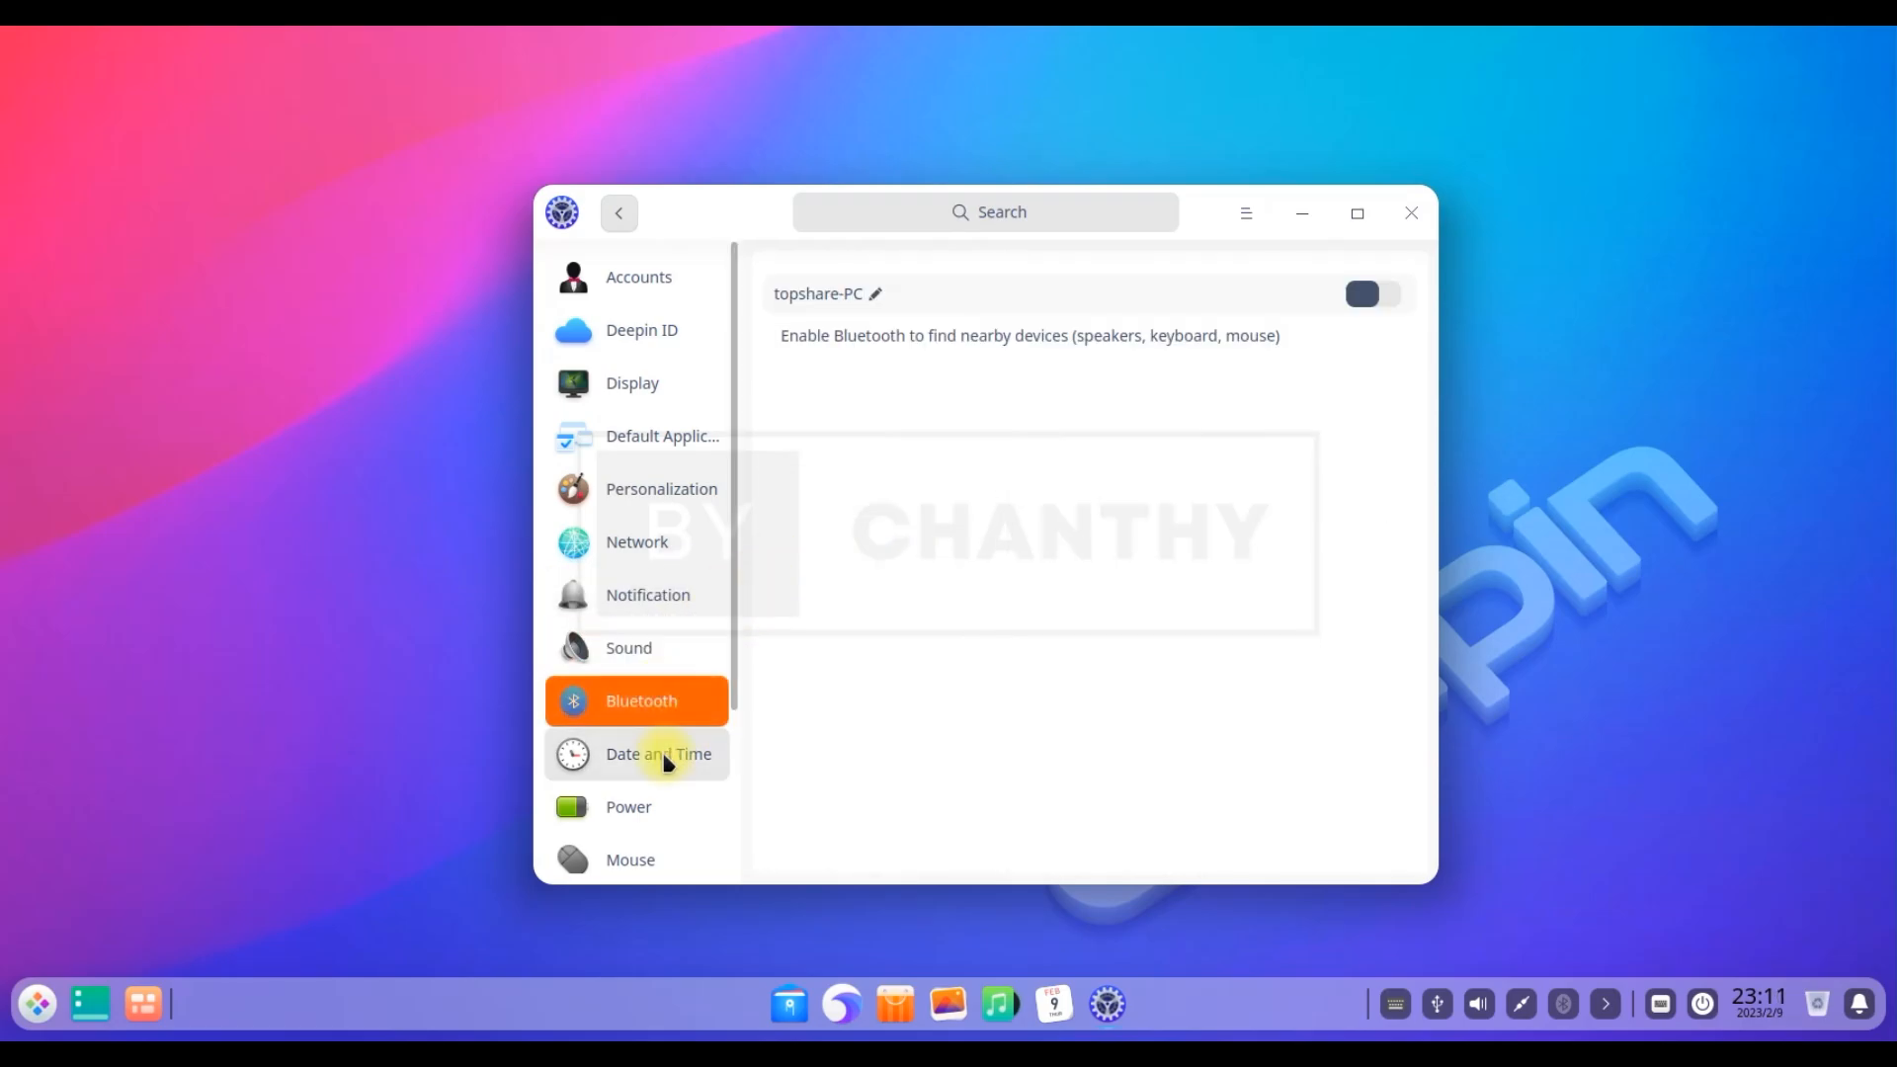
pyautogui.click(665, 759)
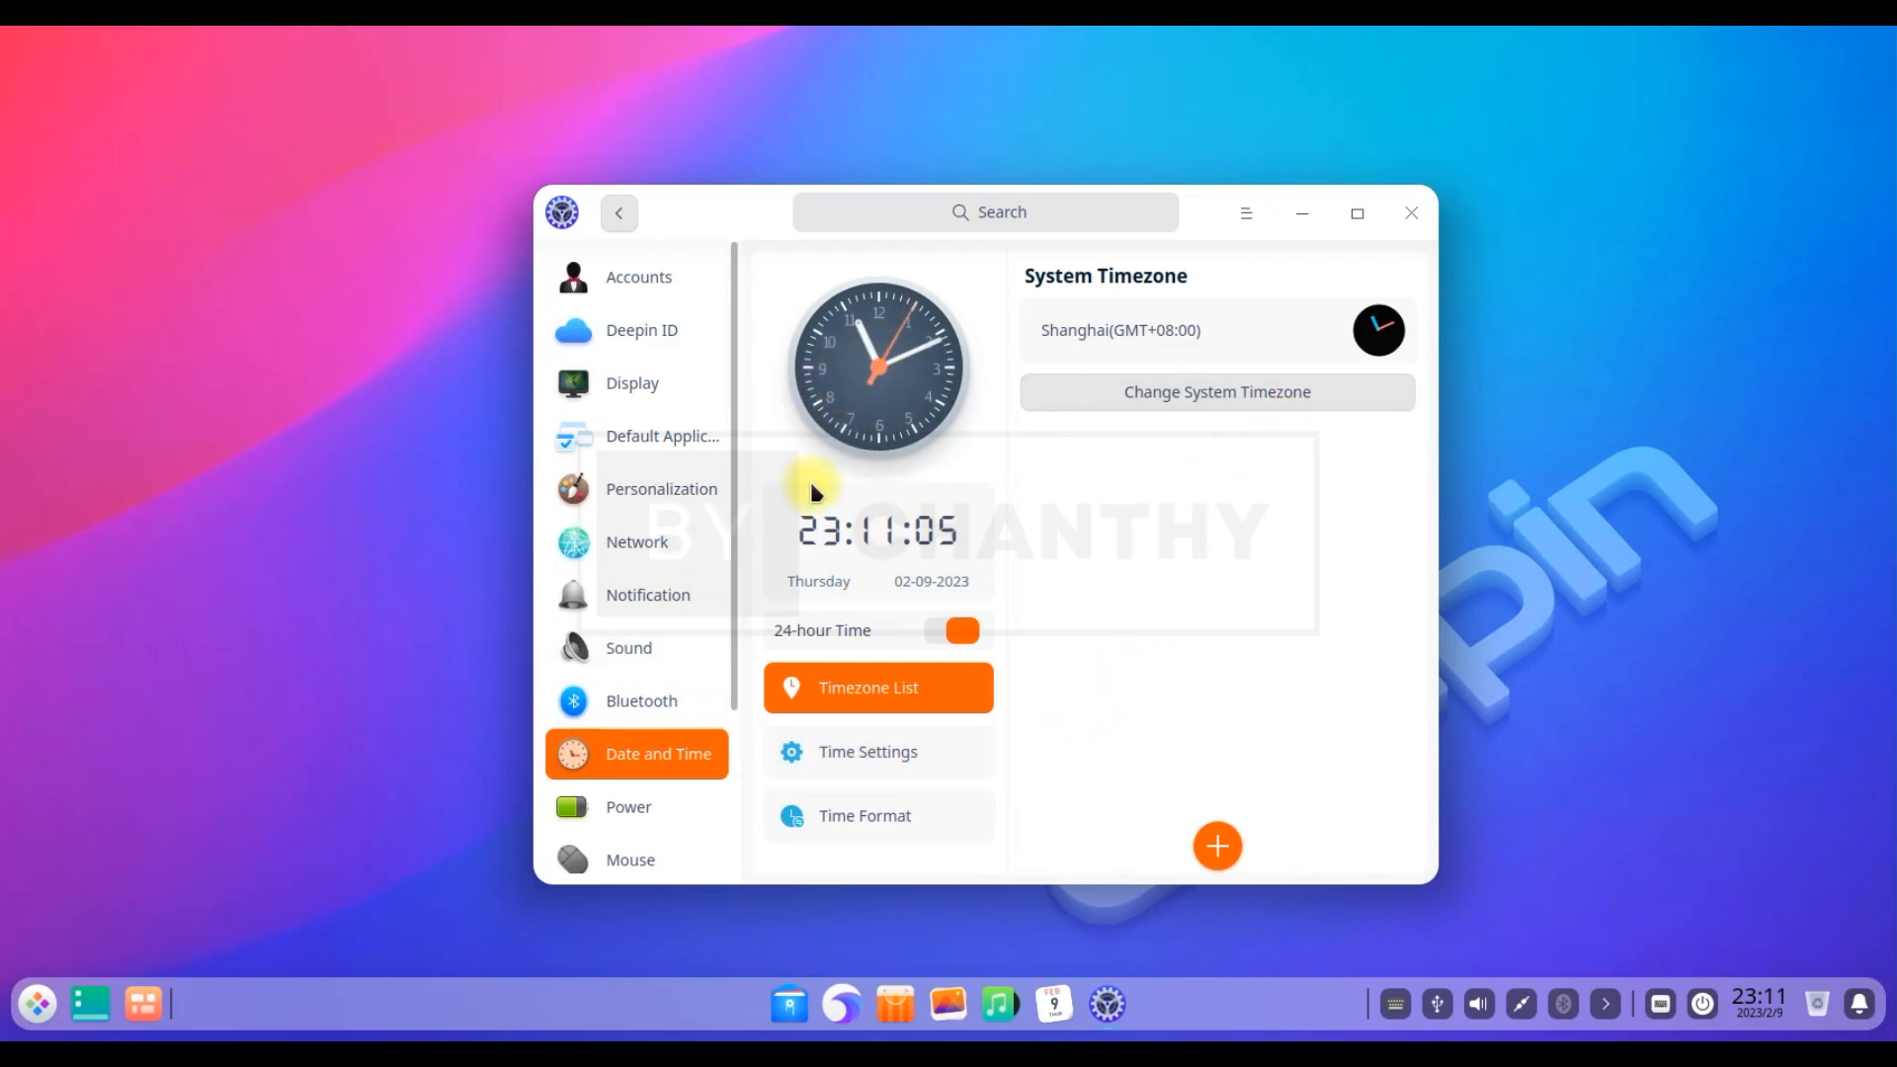
pyautogui.moveTo(732, 528); pyautogui.dragTo(732, 720)
pyautogui.click(668, 581)
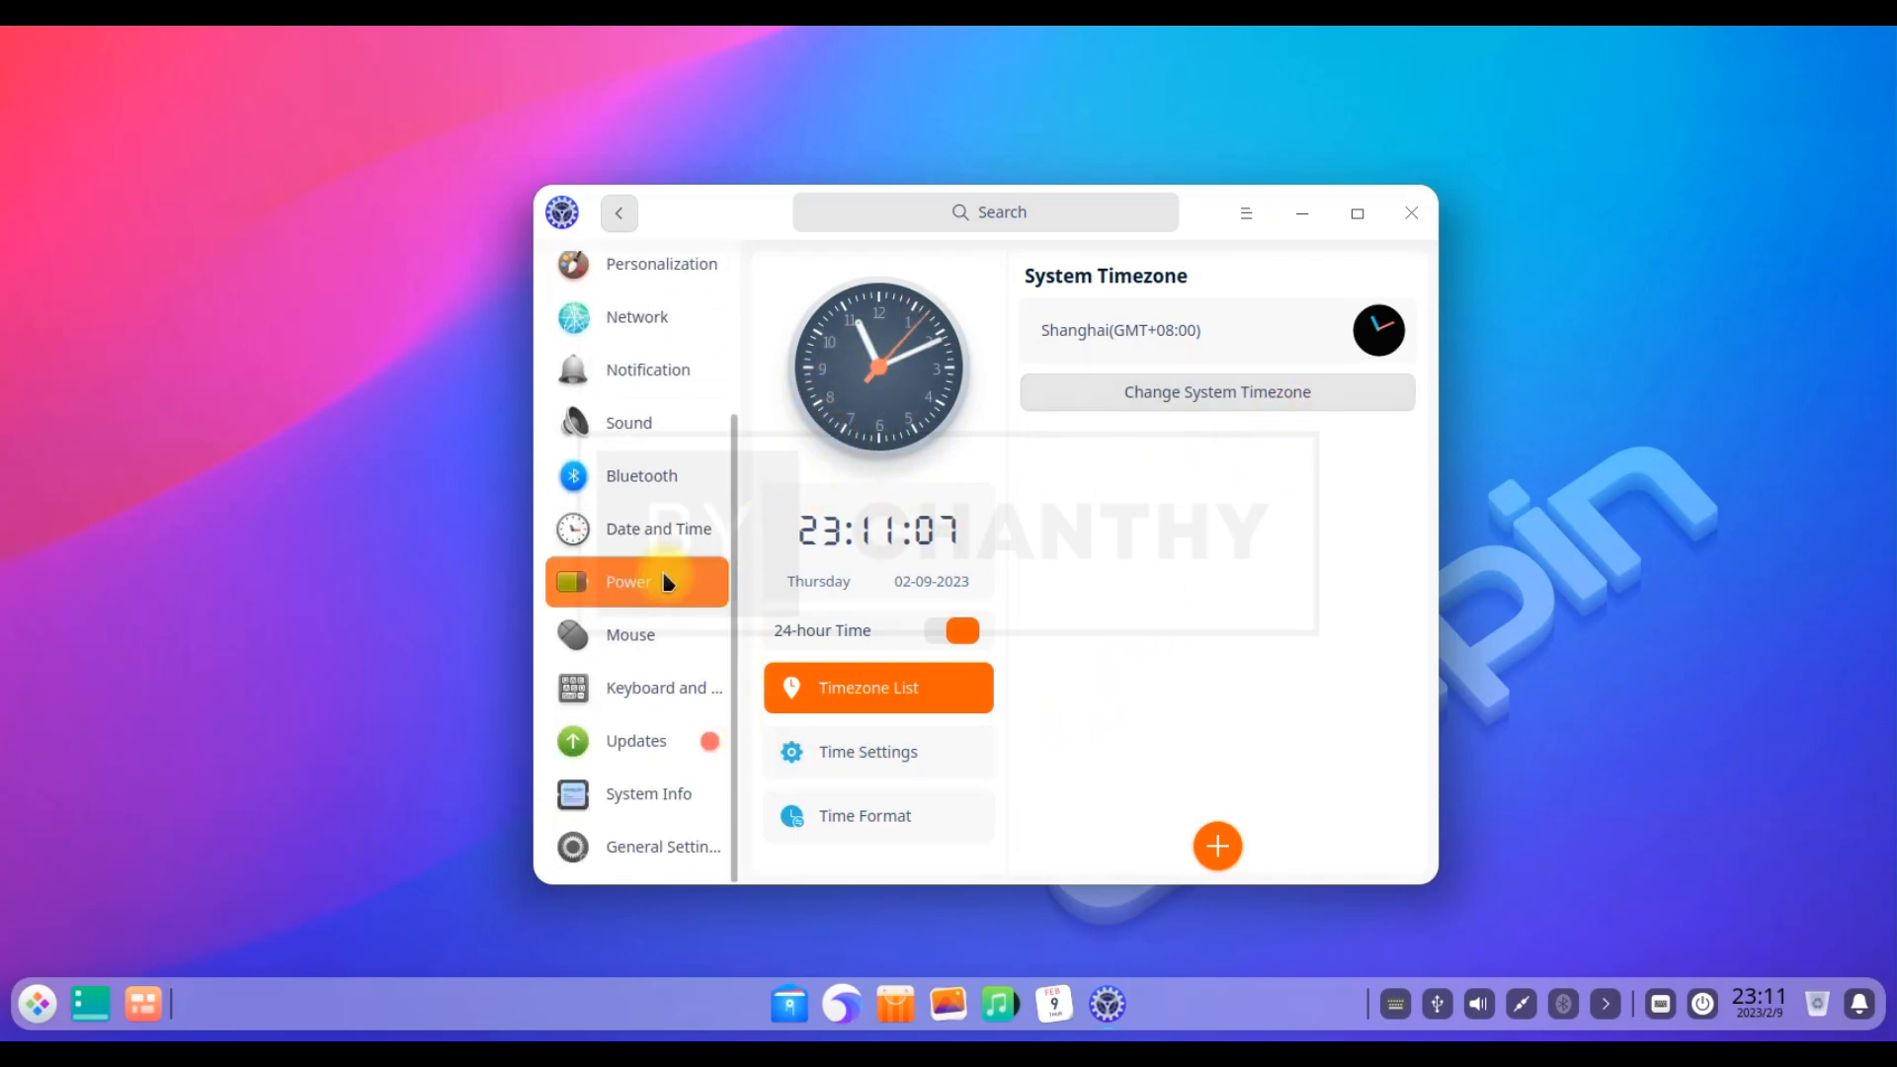
pyautogui.click(633, 644)
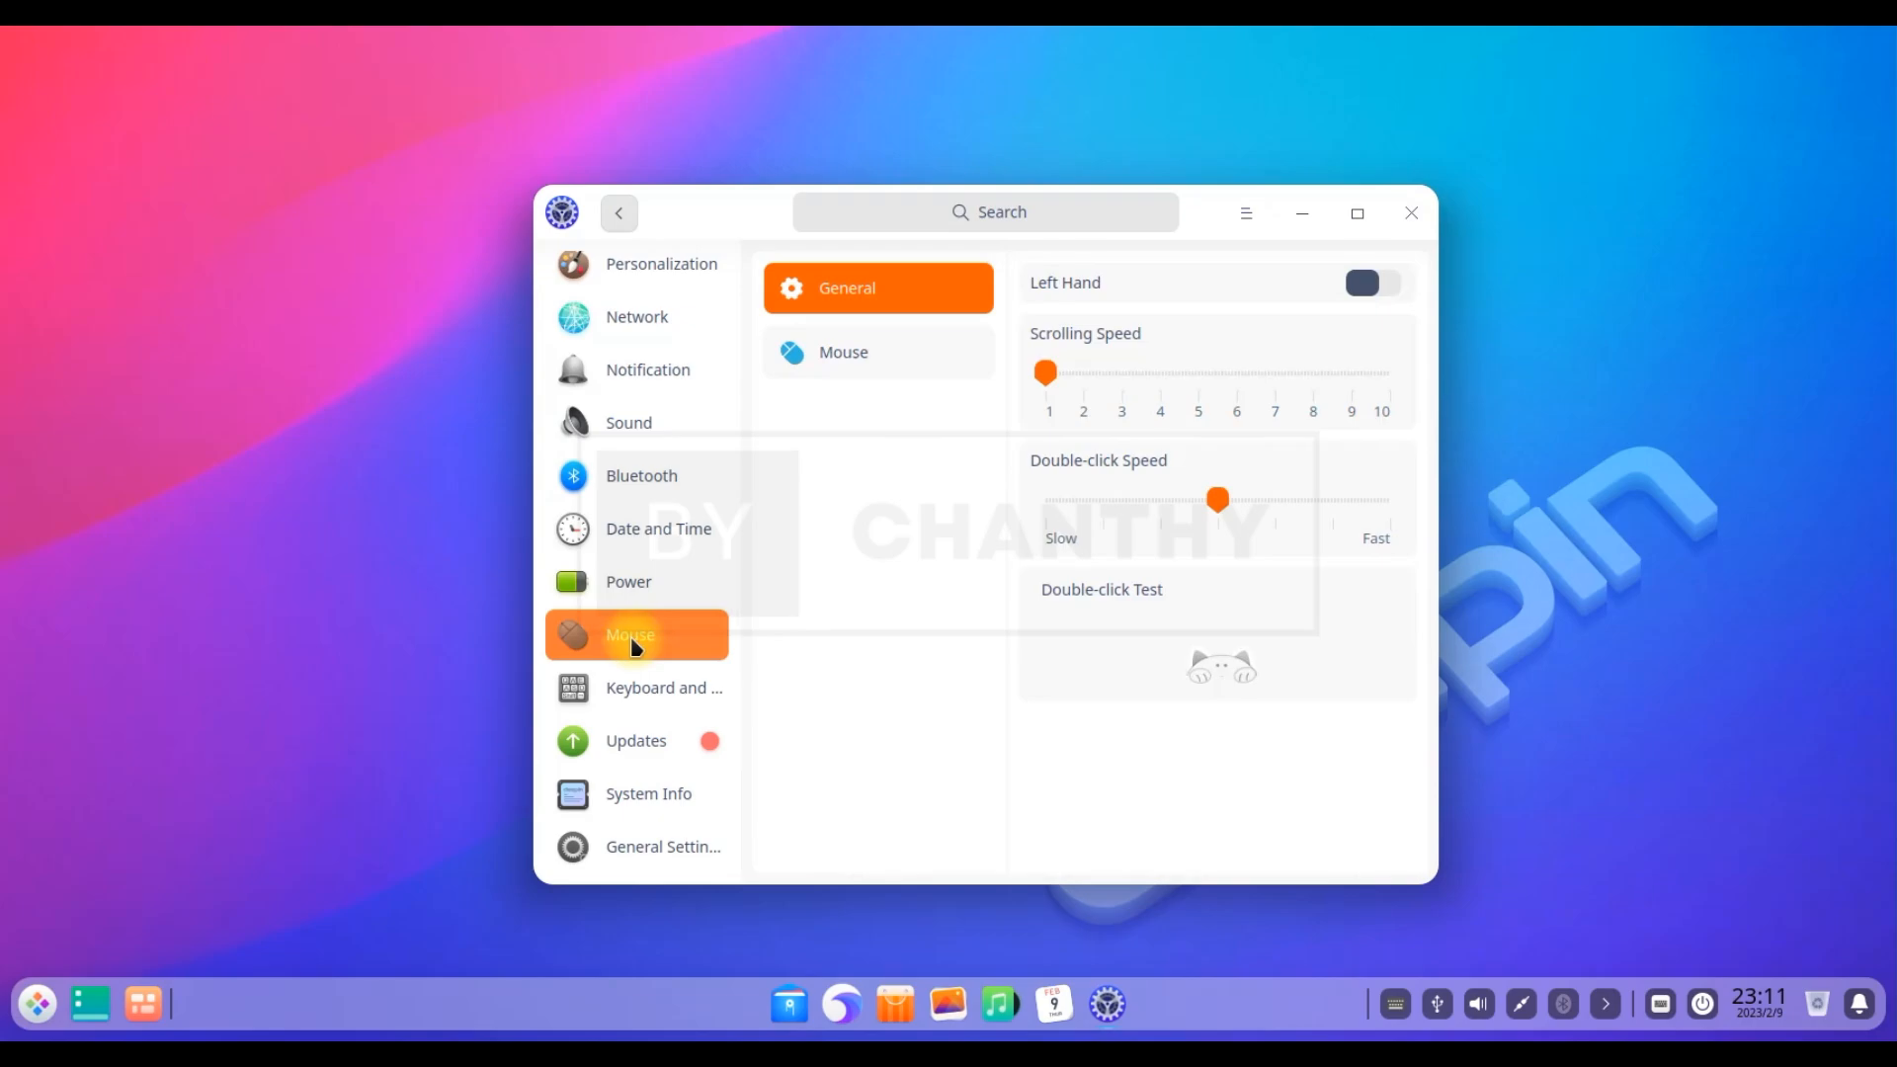
# View the Keyboard and Language pages: keyboard layouts, system languages and keyboard shortcuts
pyautogui.click(667, 692)
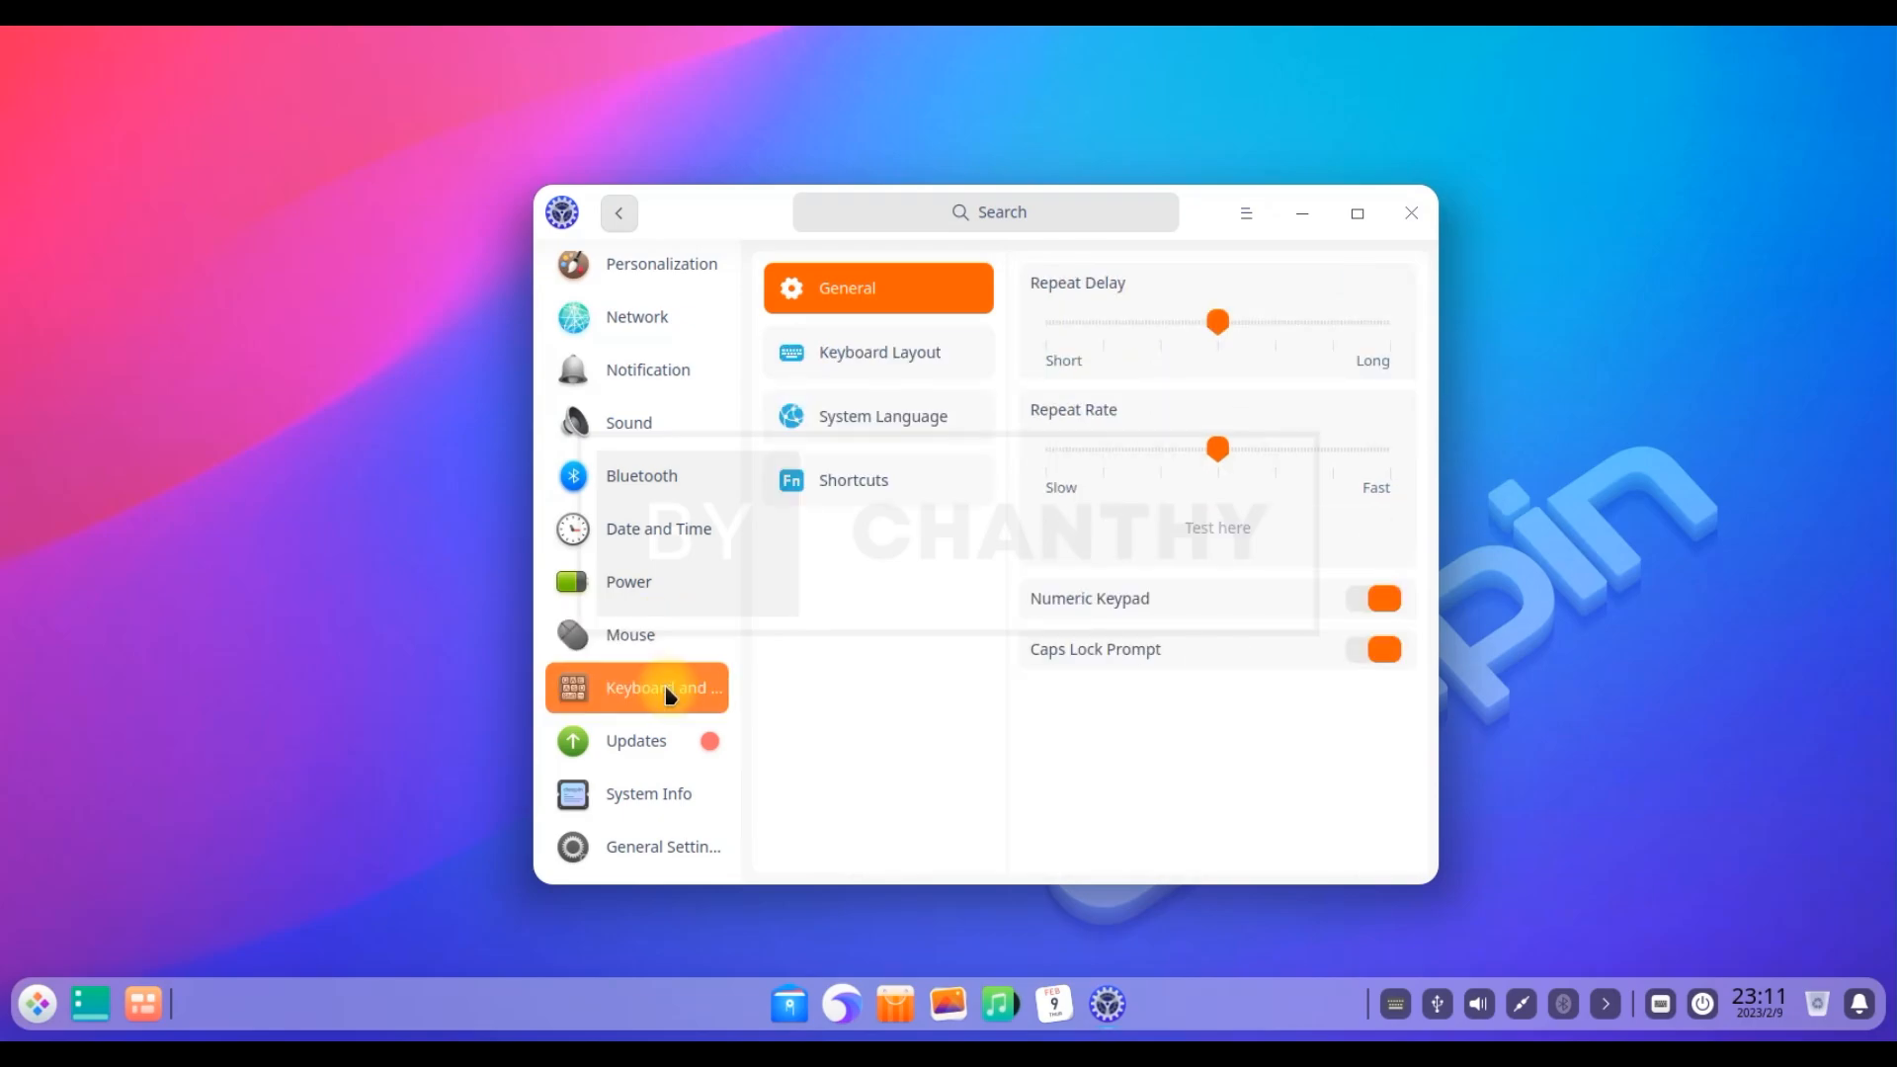
pyautogui.click(894, 358)
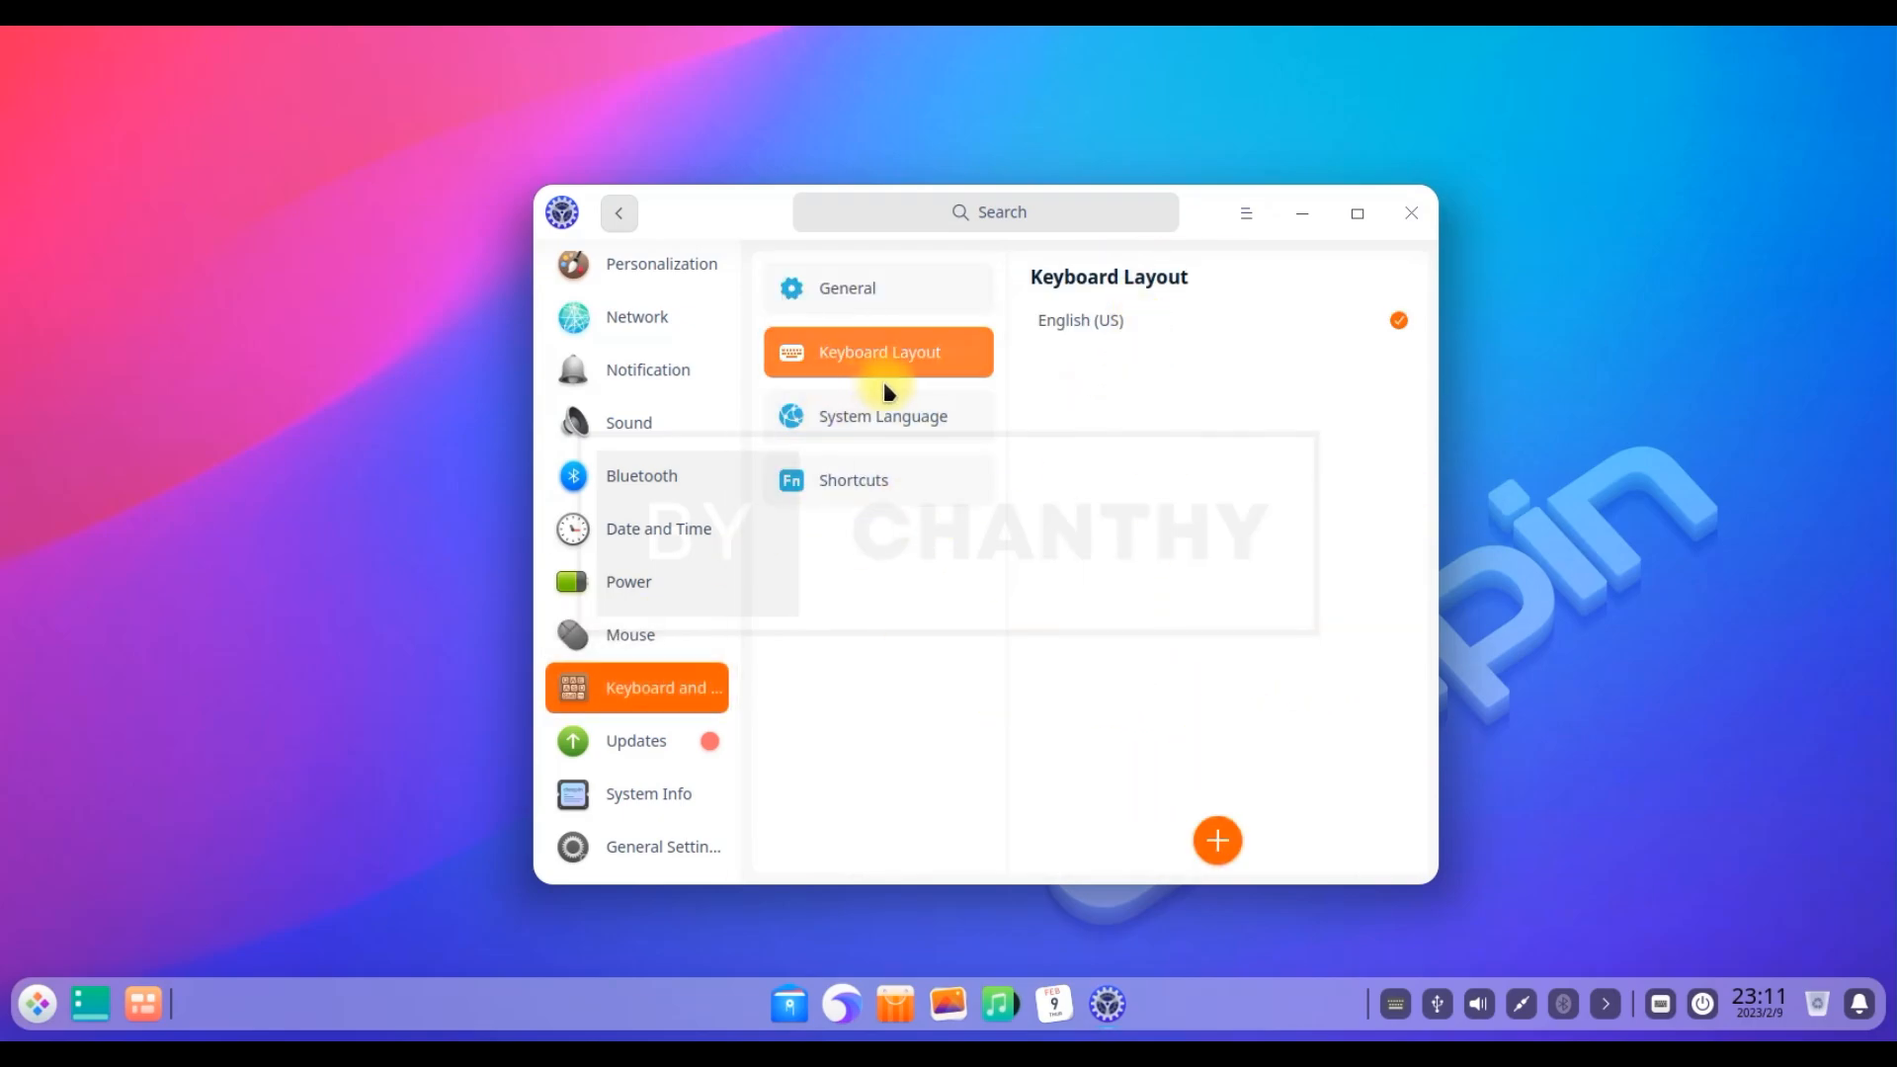
pyautogui.click(869, 421)
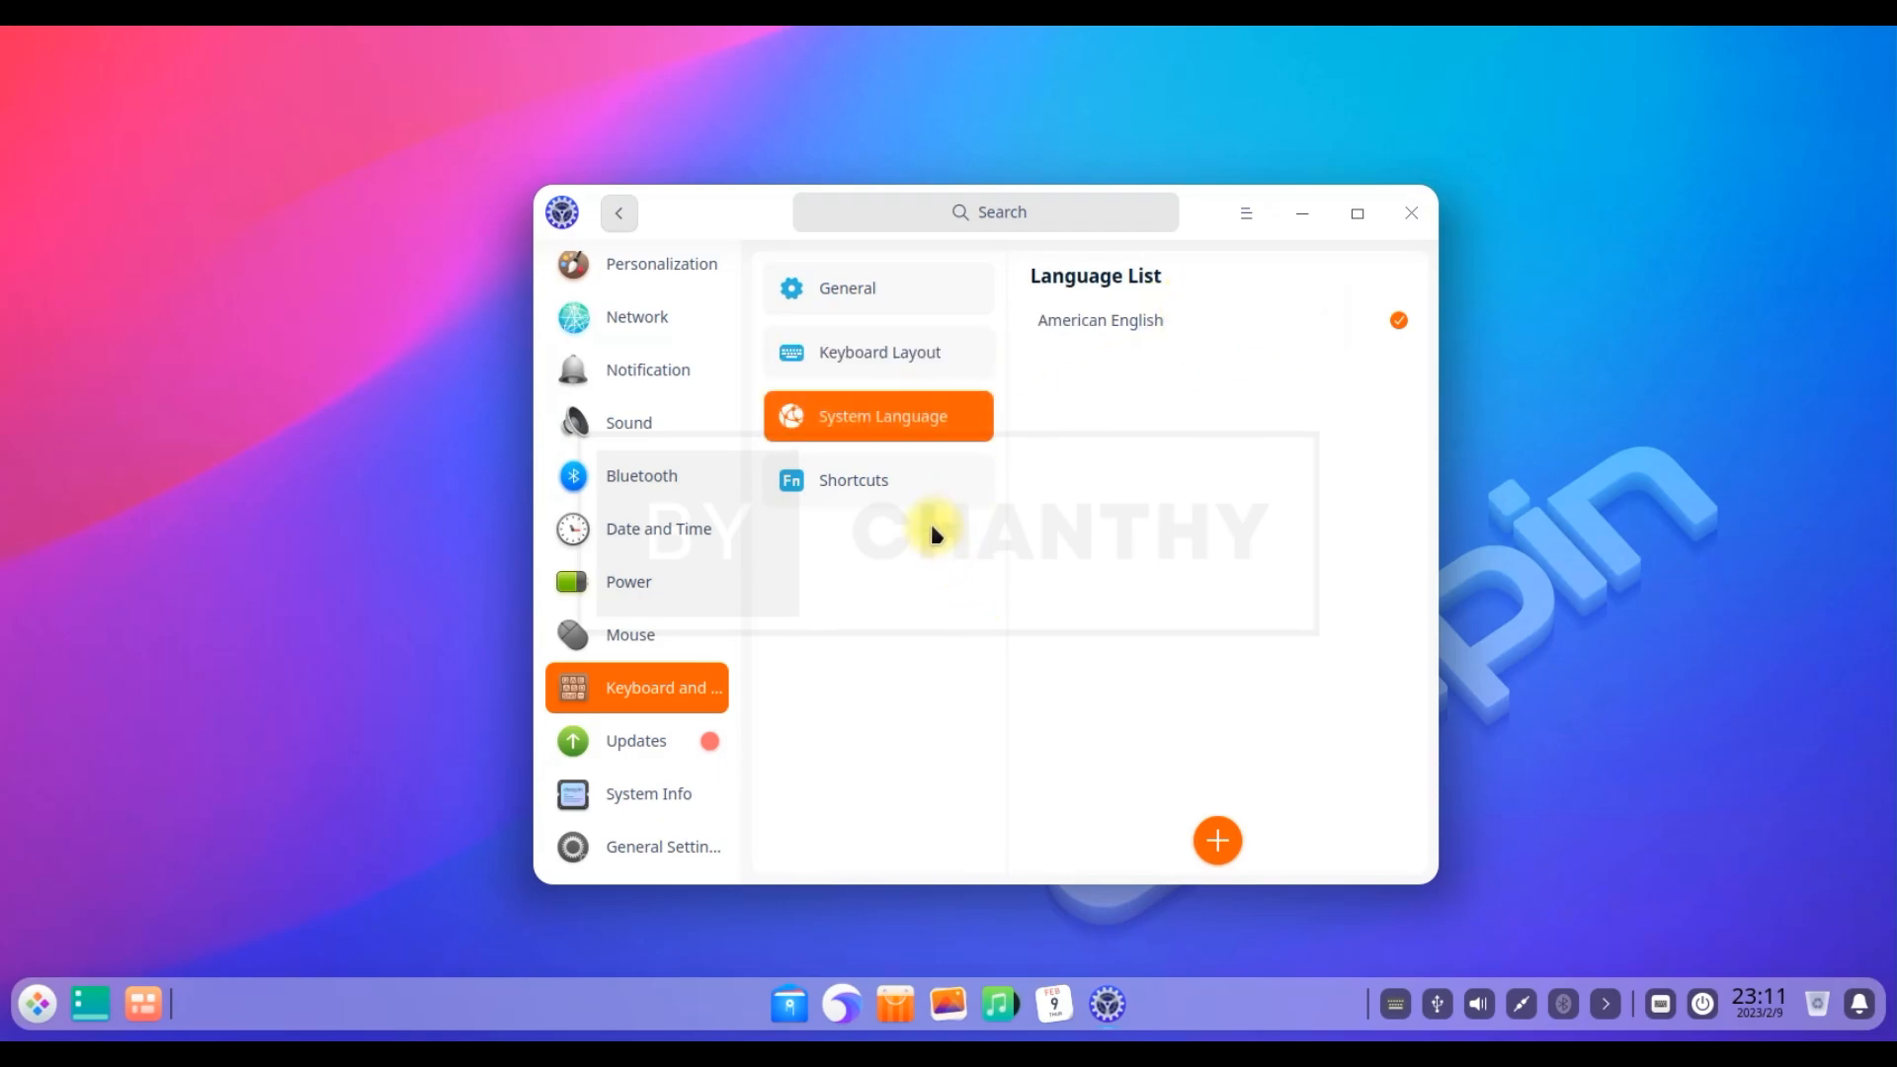
pyautogui.click(864, 481)
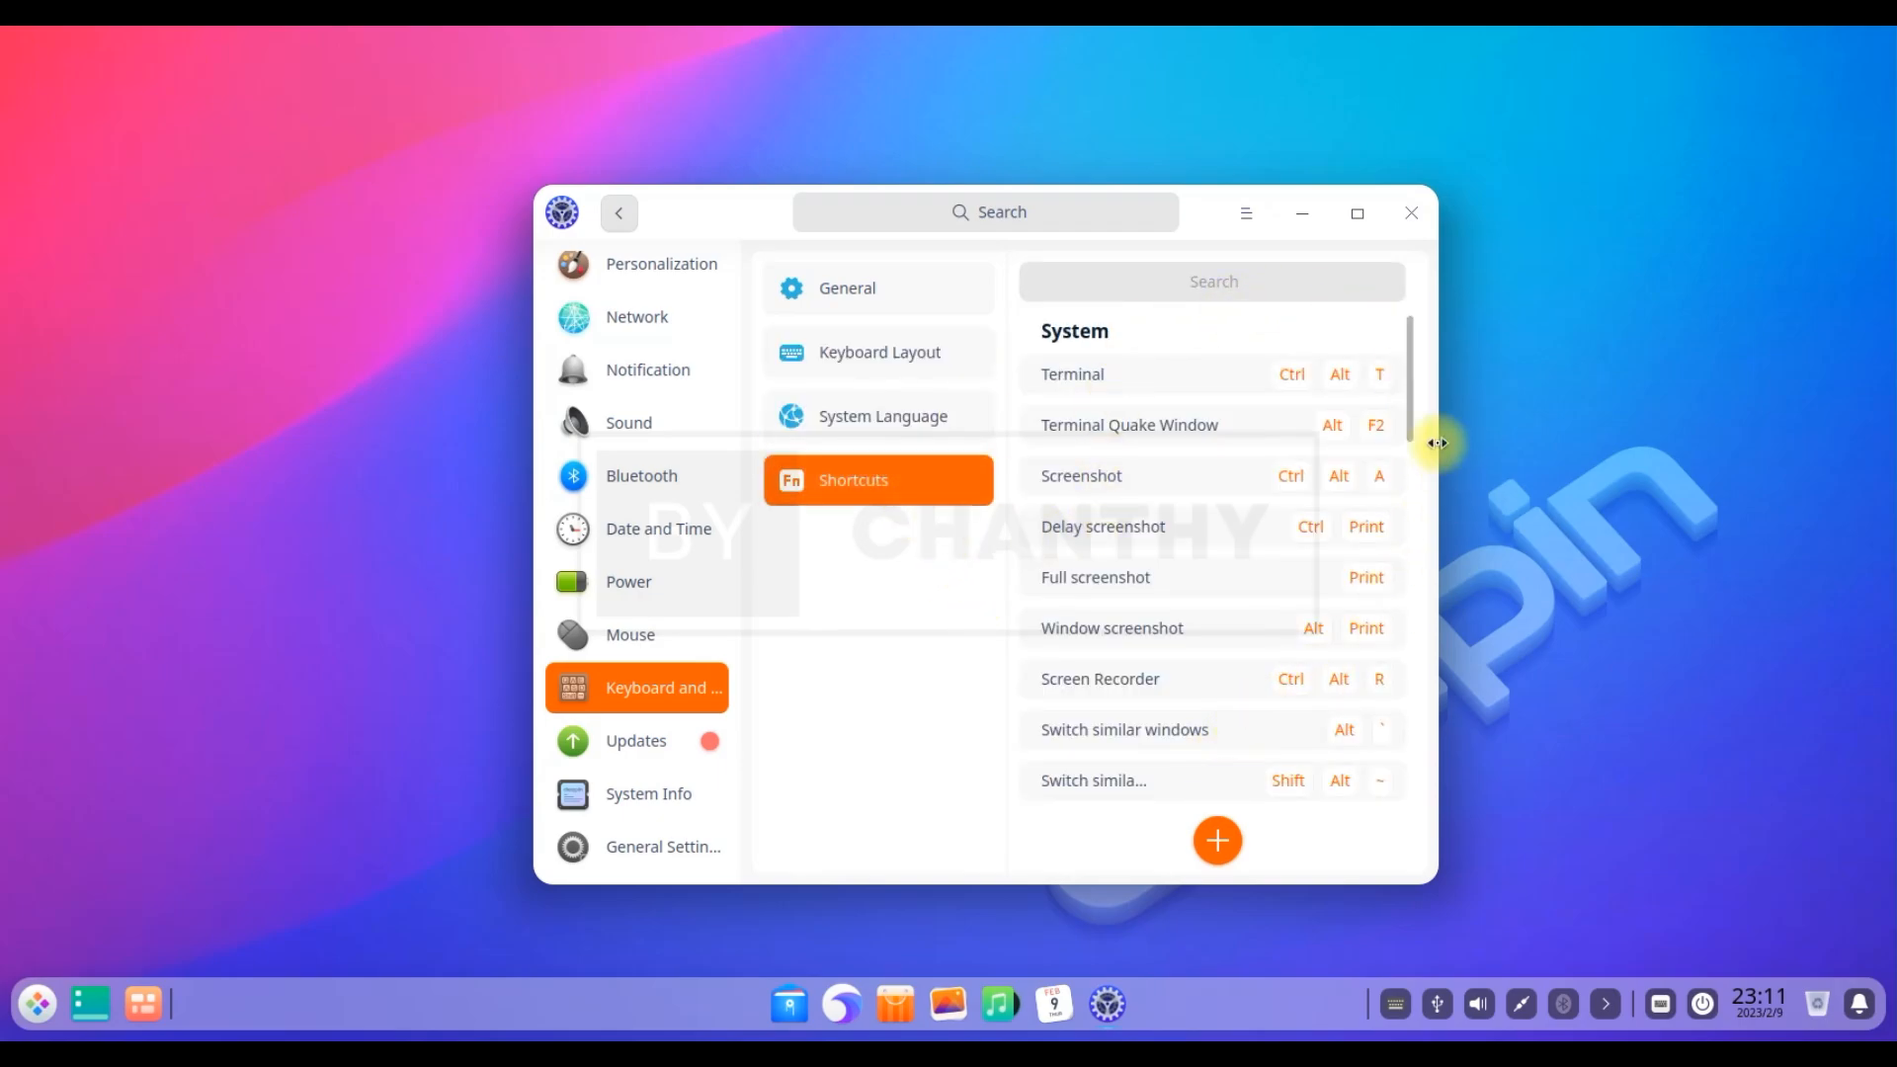
pyautogui.moveTo(1406, 411); pyautogui.dragTo(1397, 781)
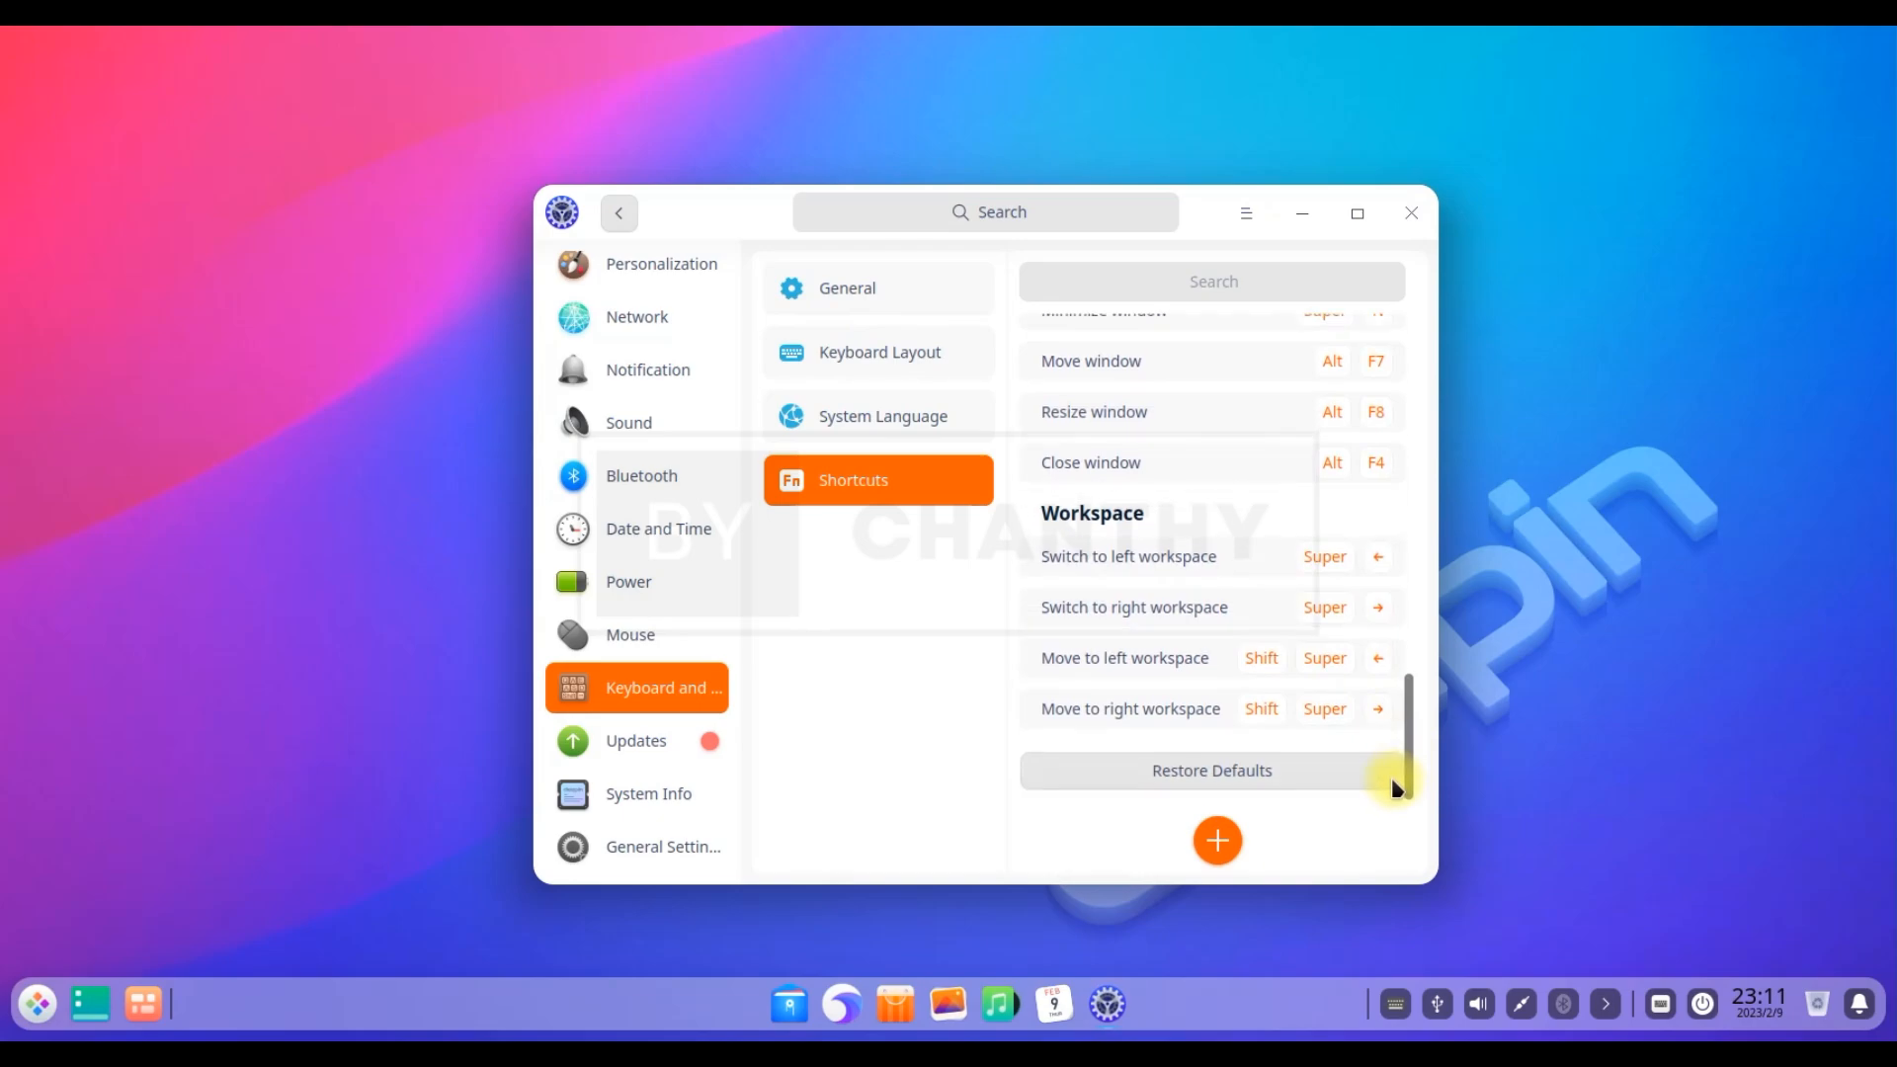
# View Updates, System Info and the Boot Menu page, then close Control Center
pyautogui.click(642, 743)
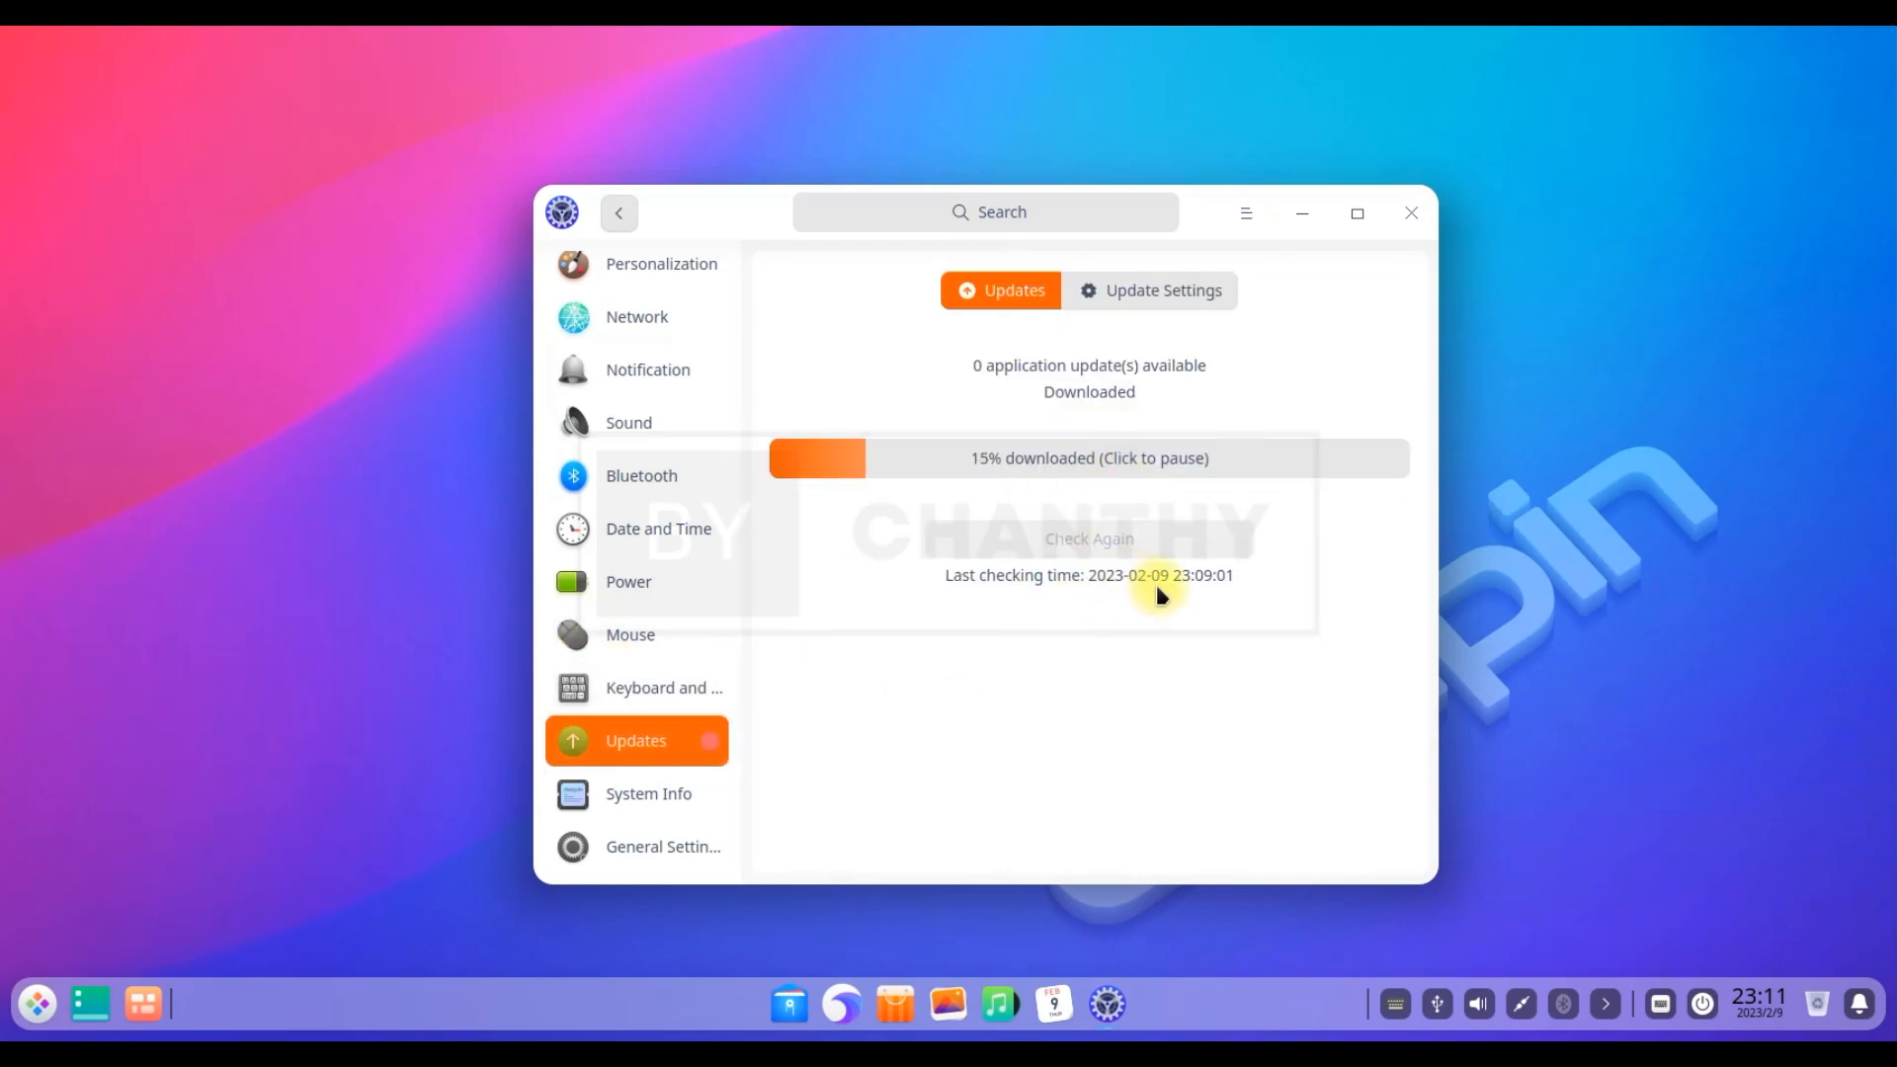
pyautogui.click(656, 795)
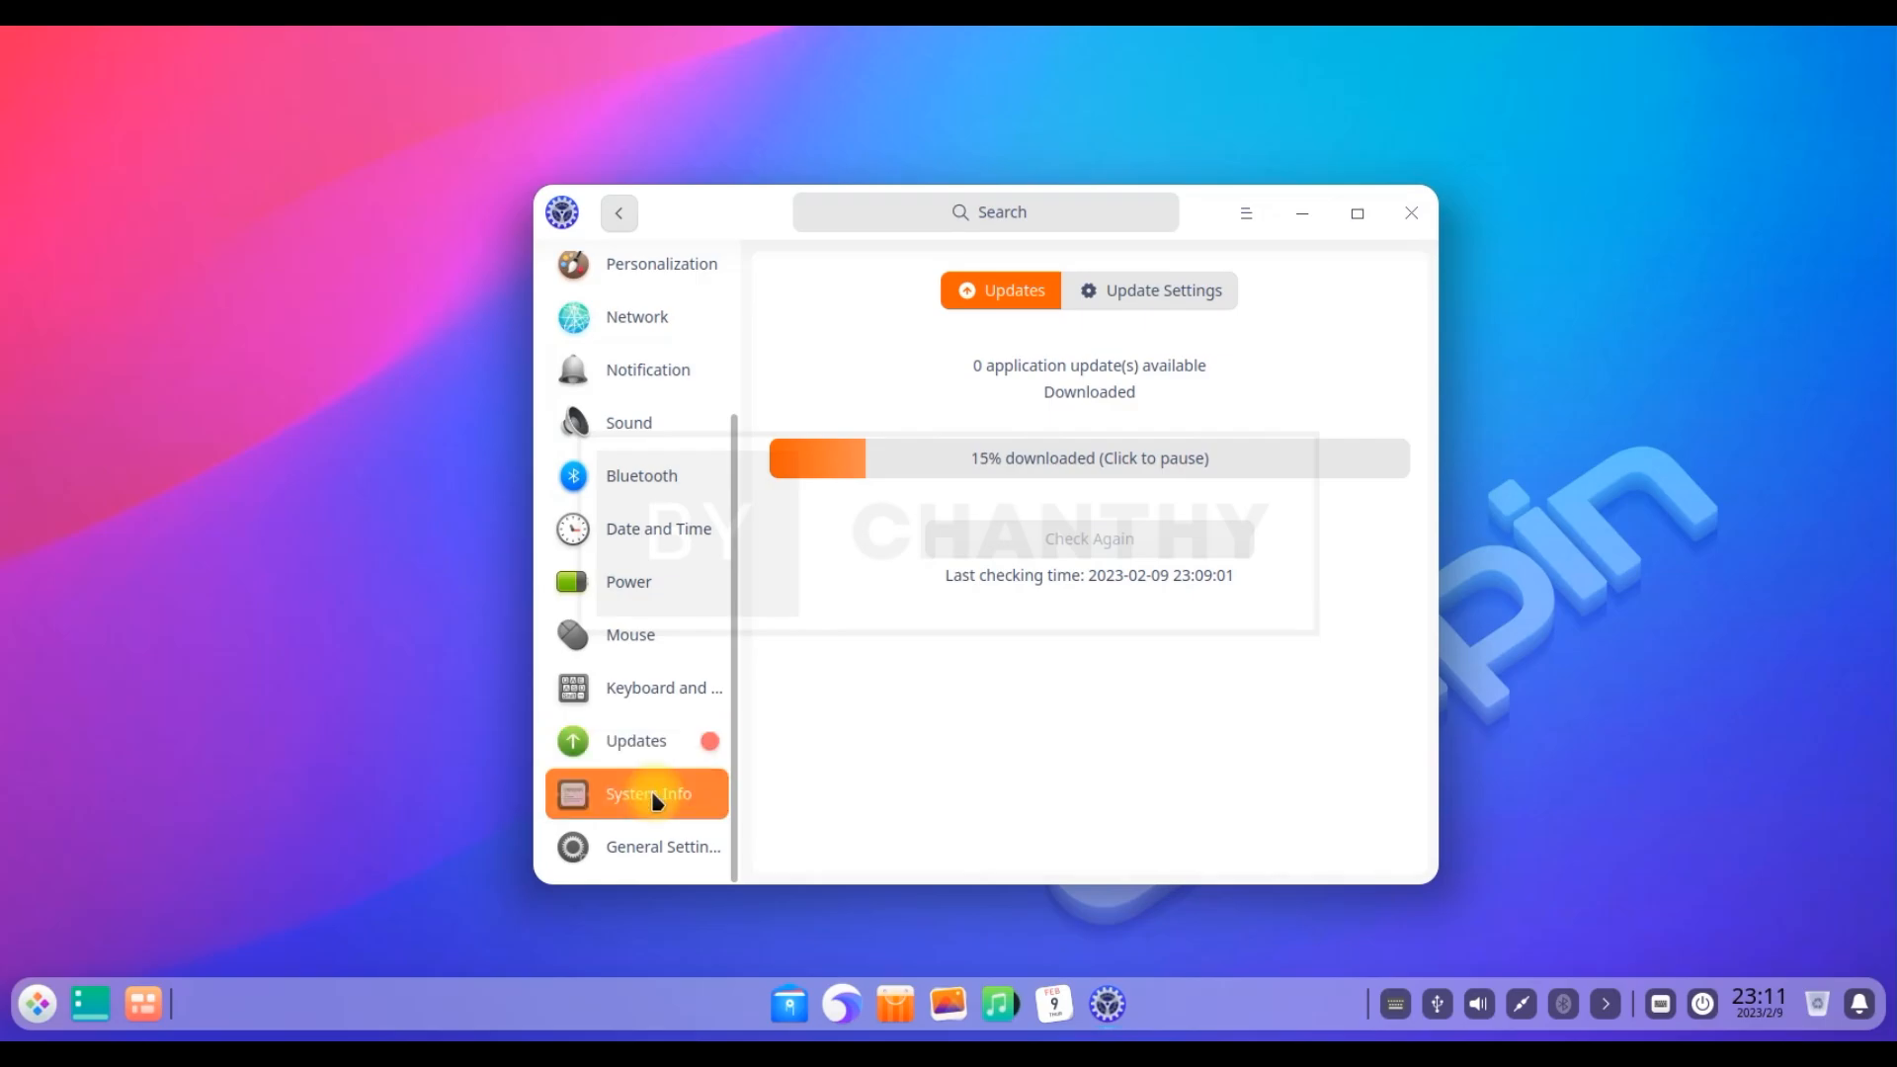
pyautogui.click(687, 862)
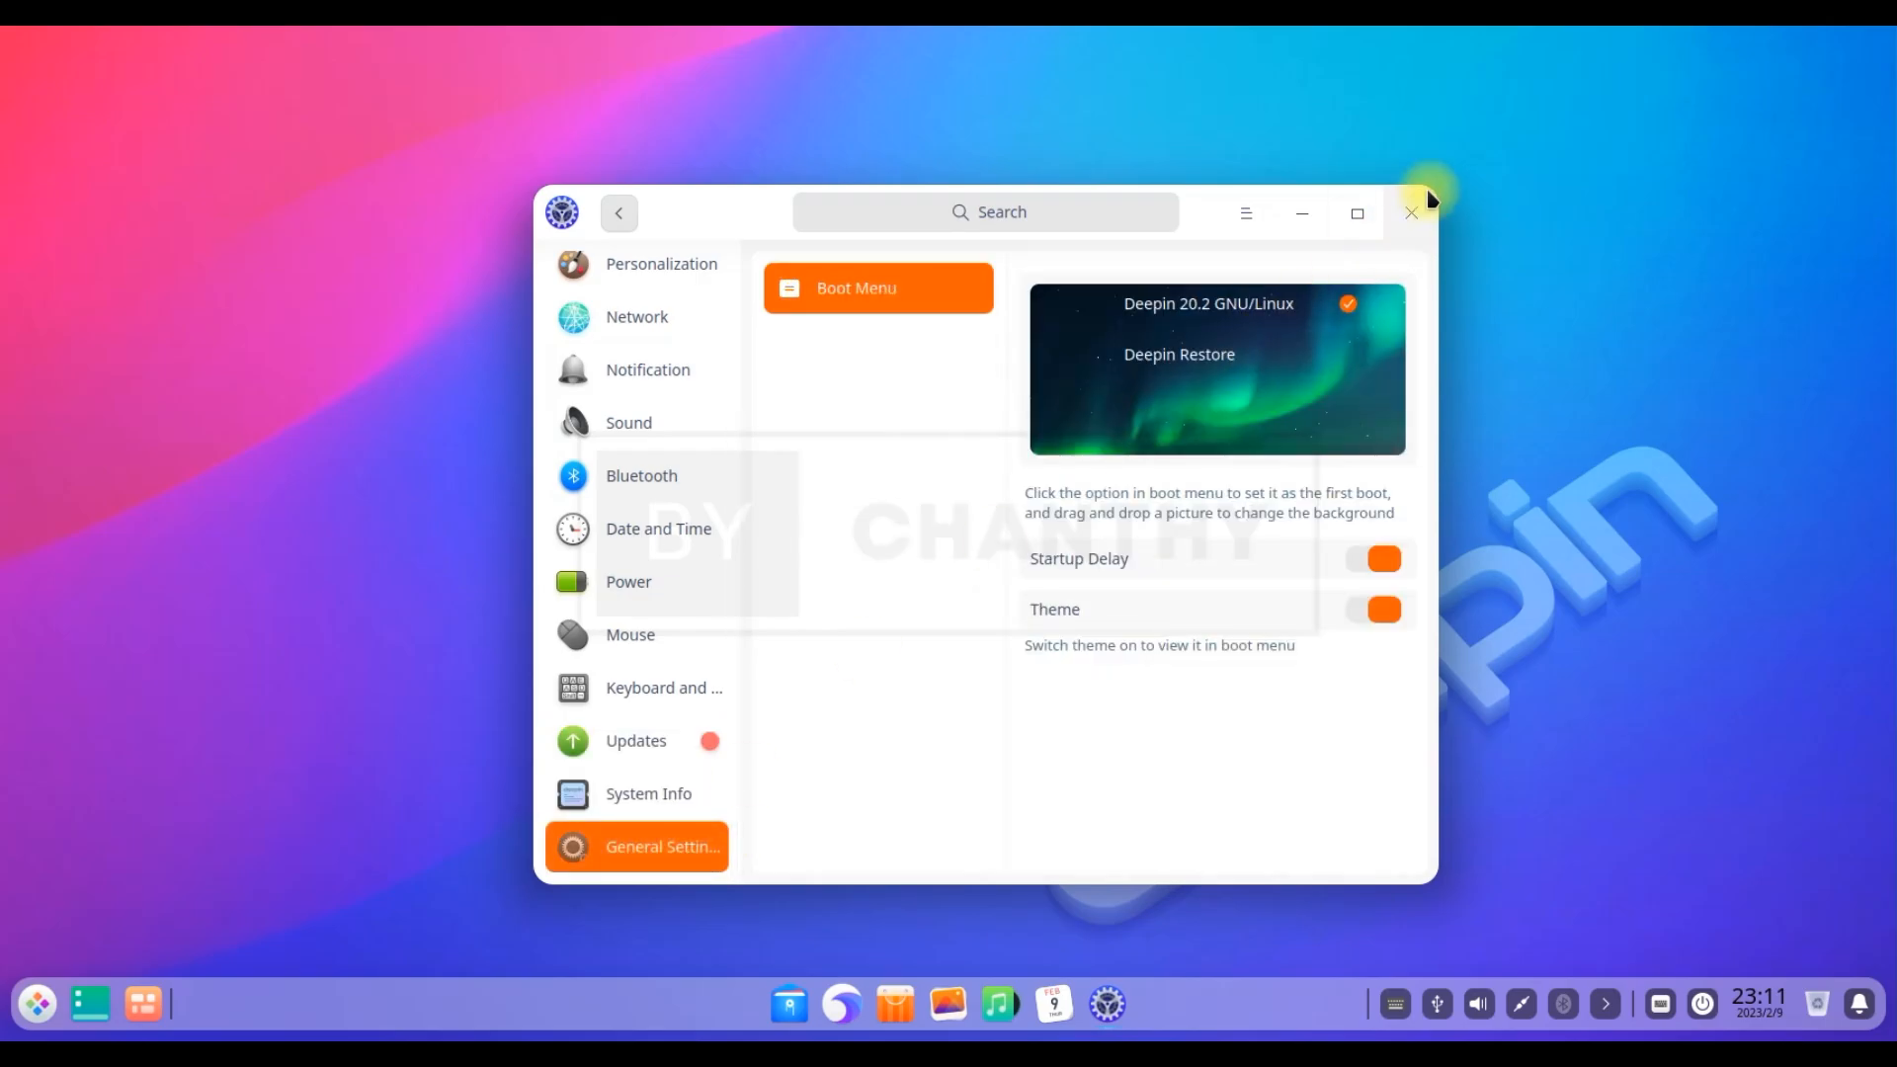
pyautogui.click(1413, 210)
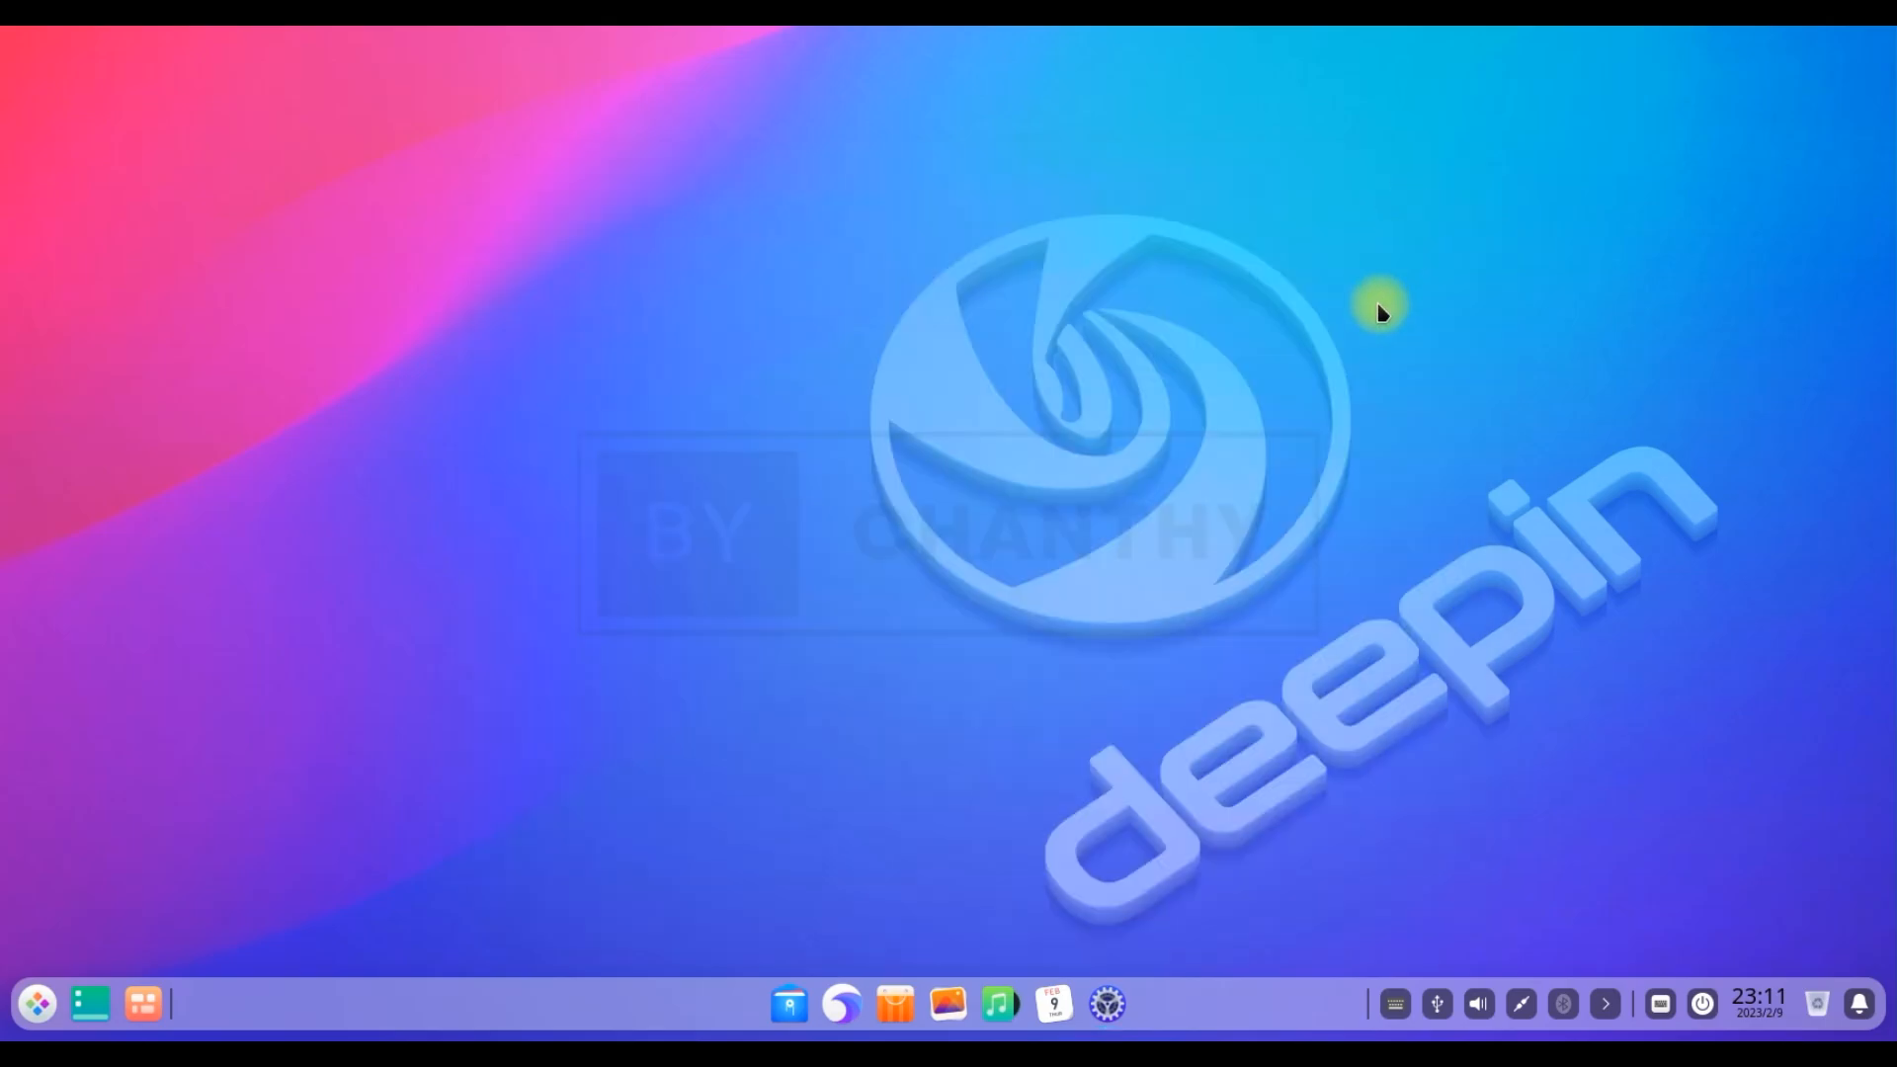
# Launch Music and minimize it to the system tray when closing
pyautogui.click(1001, 1005)
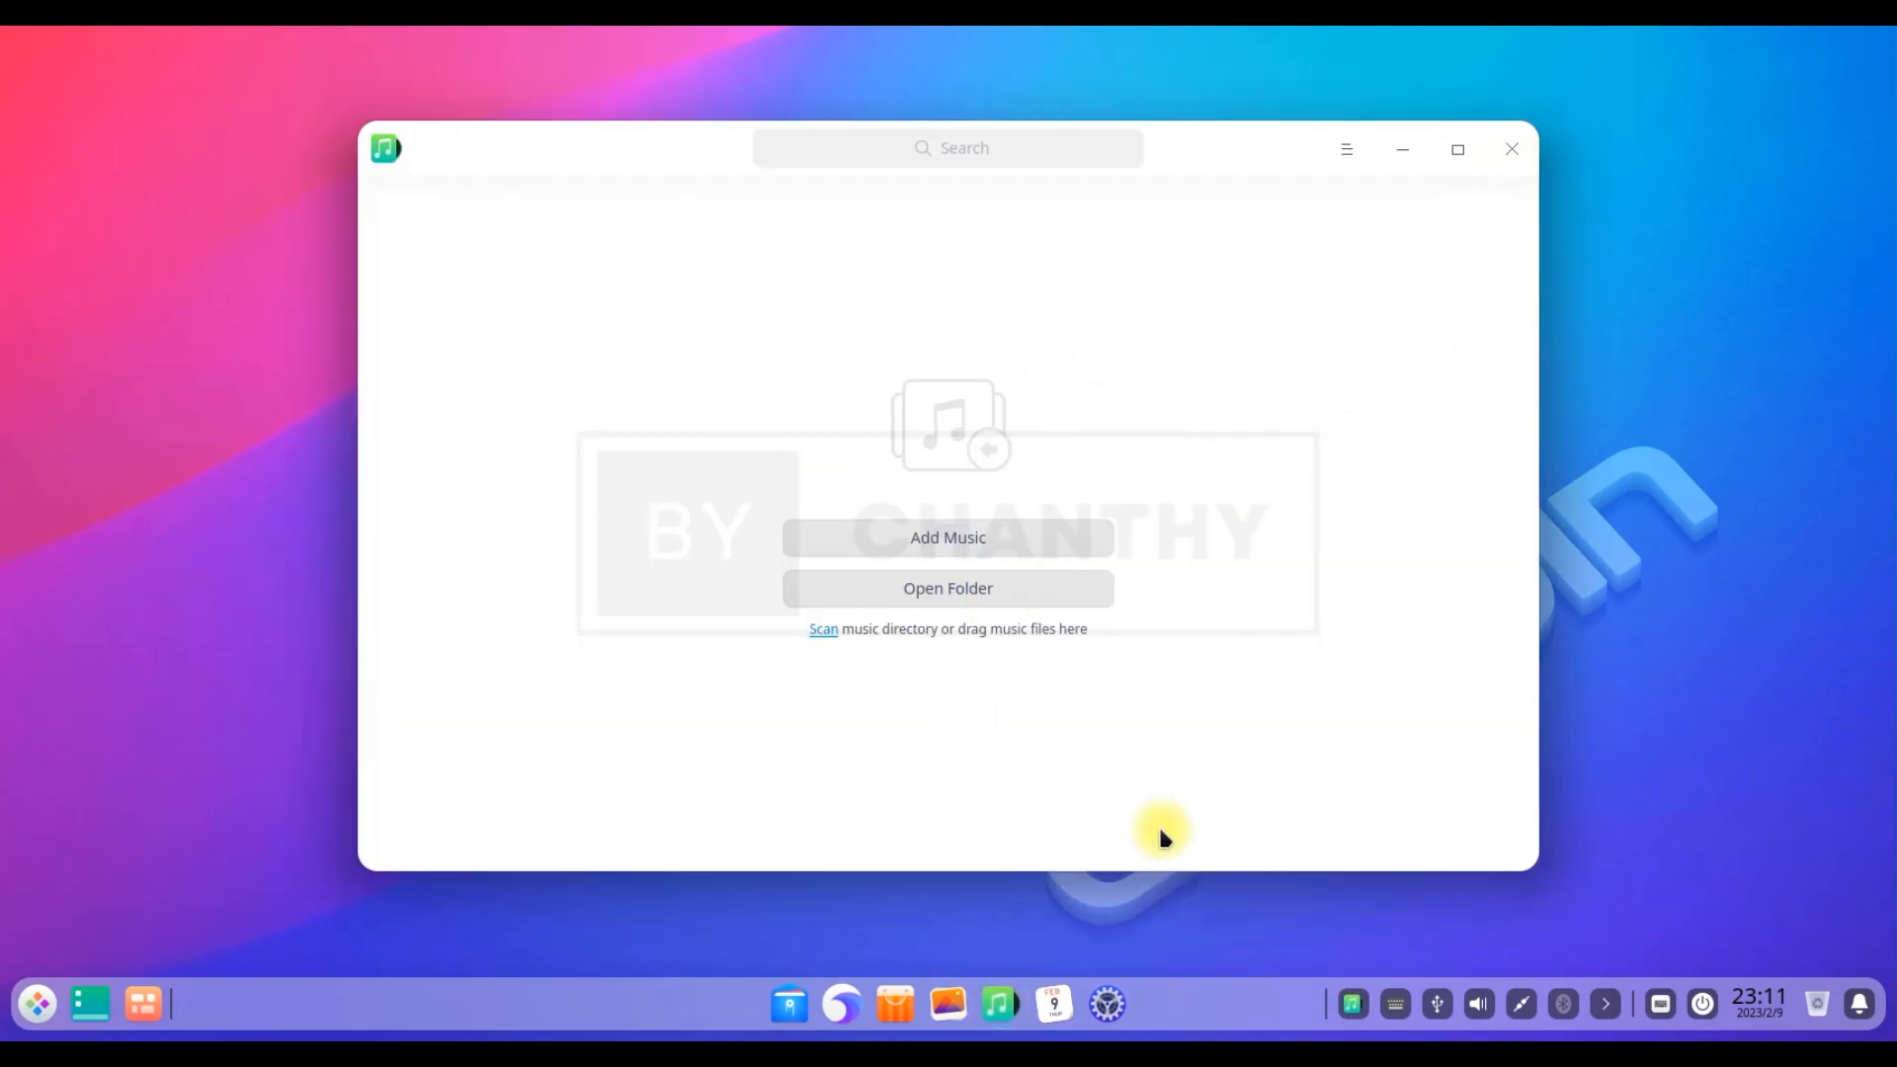
pyautogui.hotkey('alt', 'F4')
pyautogui.click(1024, 593)
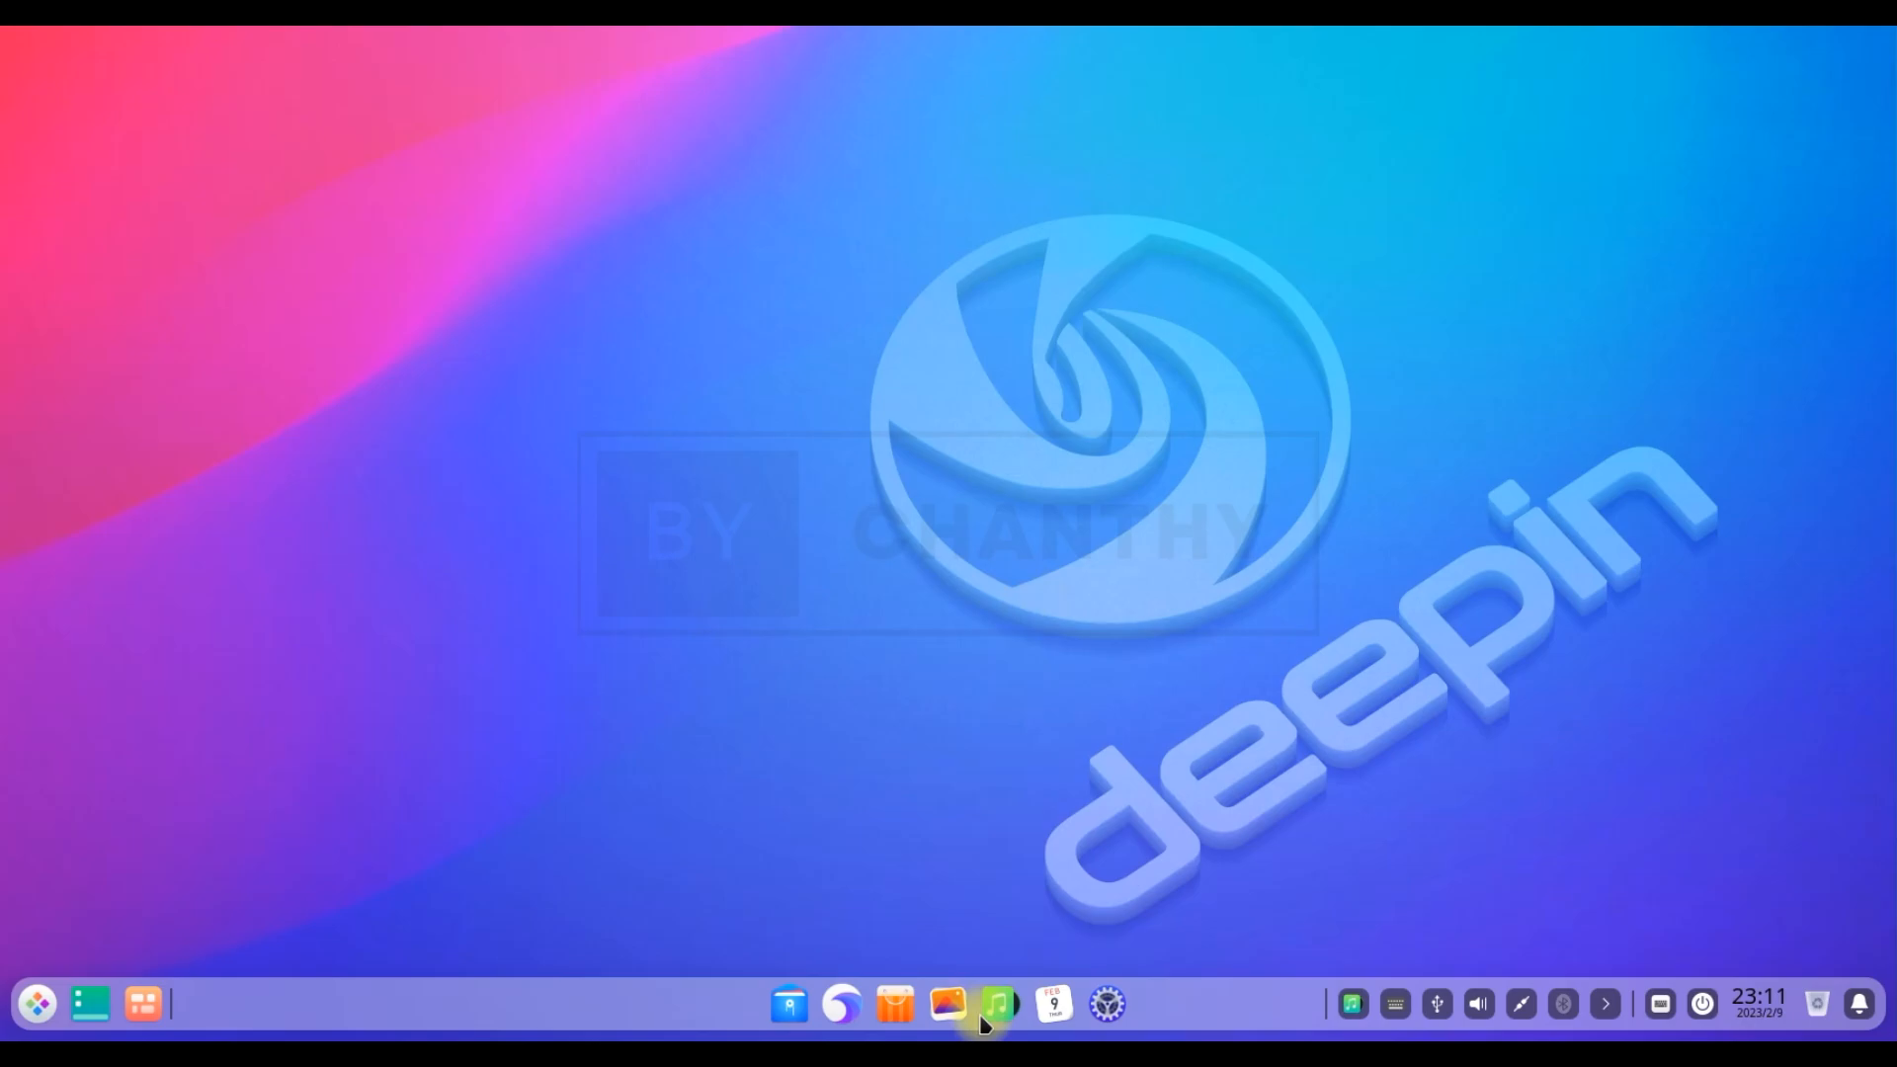
# Open Album to view its Timelines and Albums and close it, then open and close Browser
pyautogui.click(951, 1006)
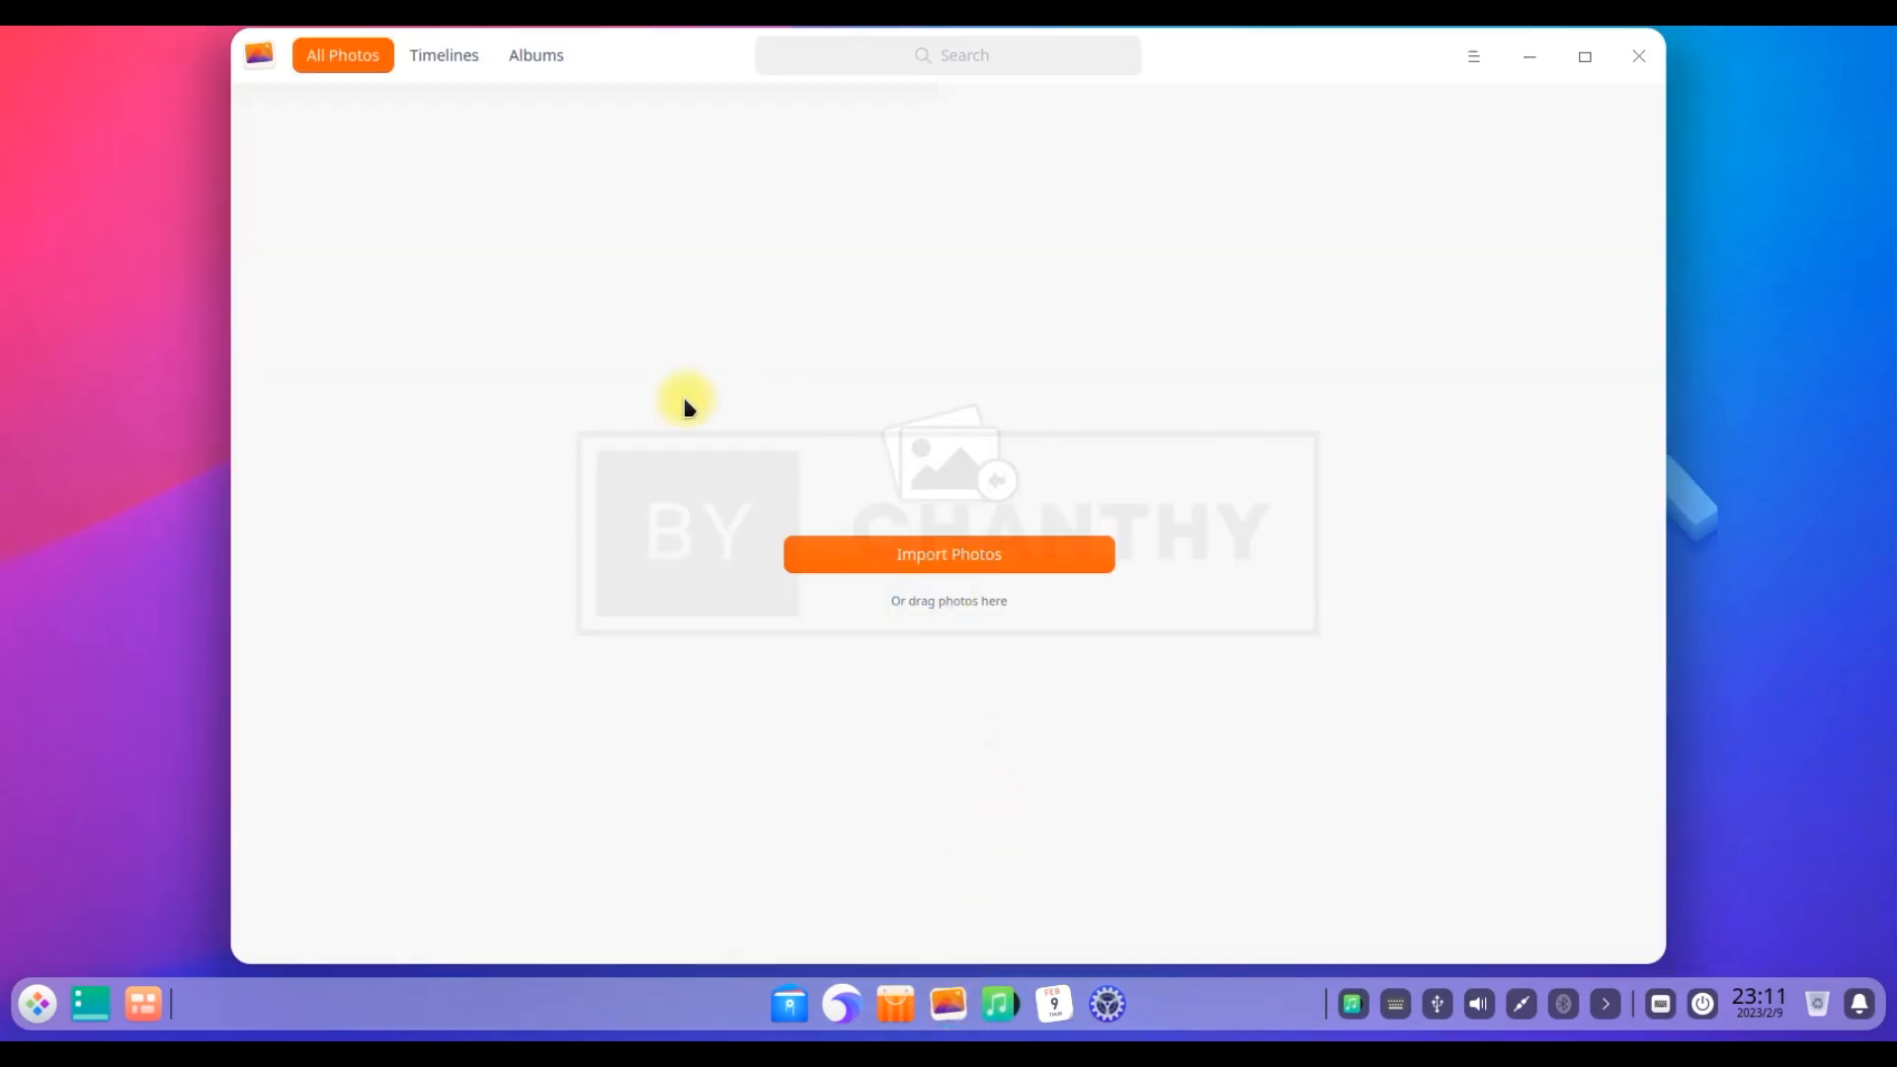
pyautogui.click(444, 56)
pyautogui.click(536, 55)
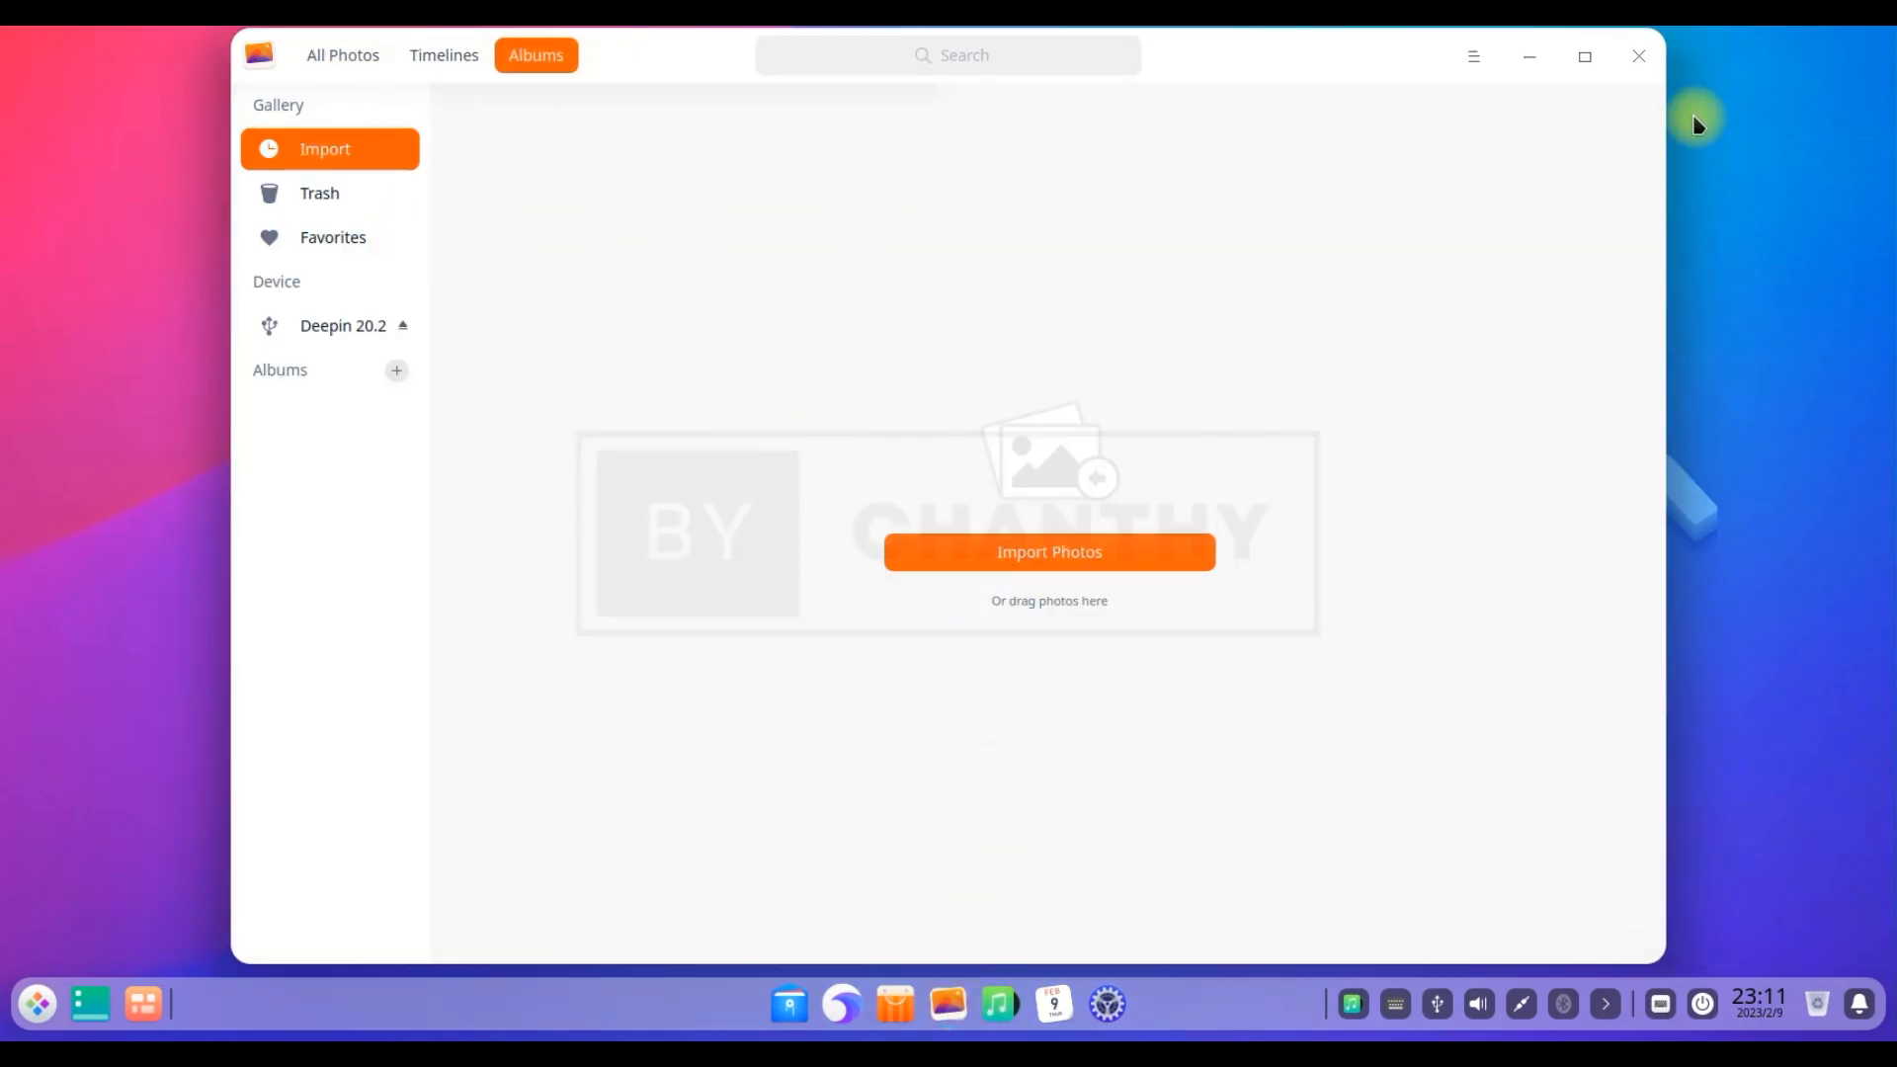
pyautogui.click(1638, 56)
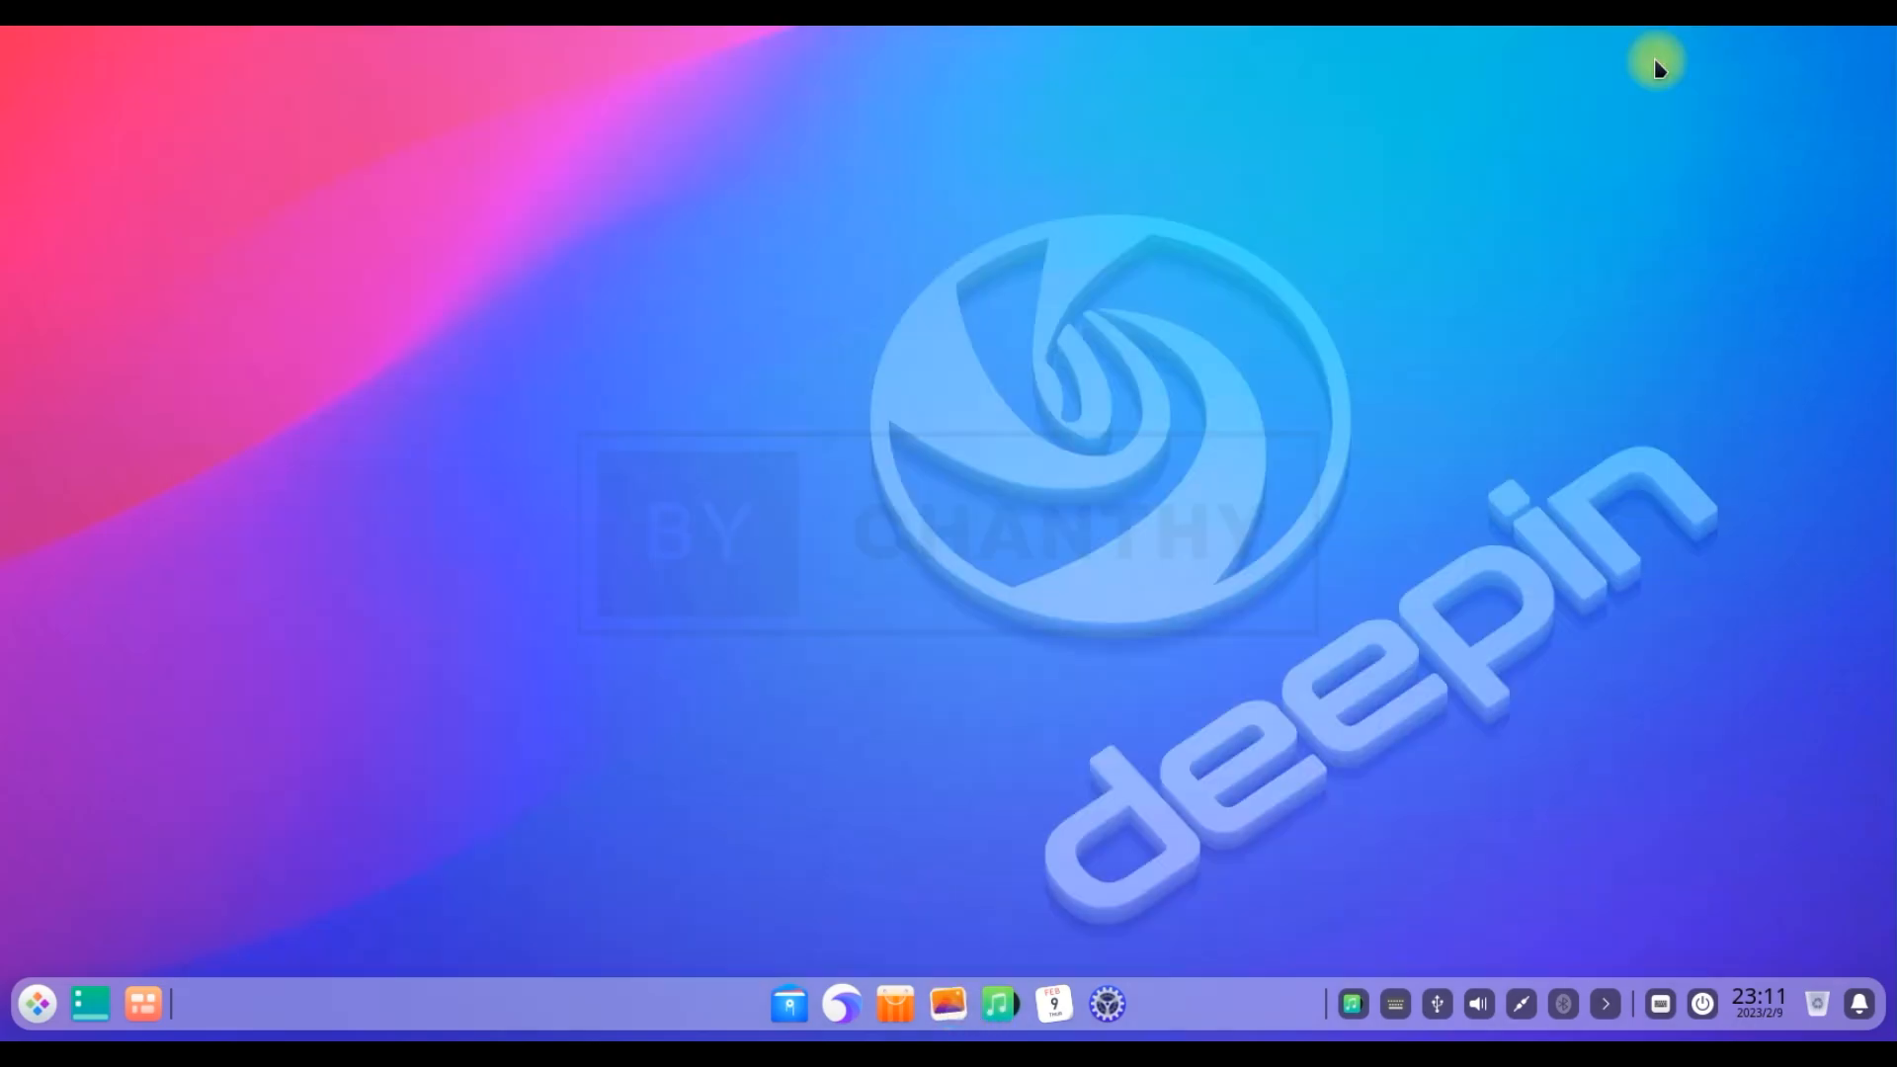
pyautogui.click(844, 1005)
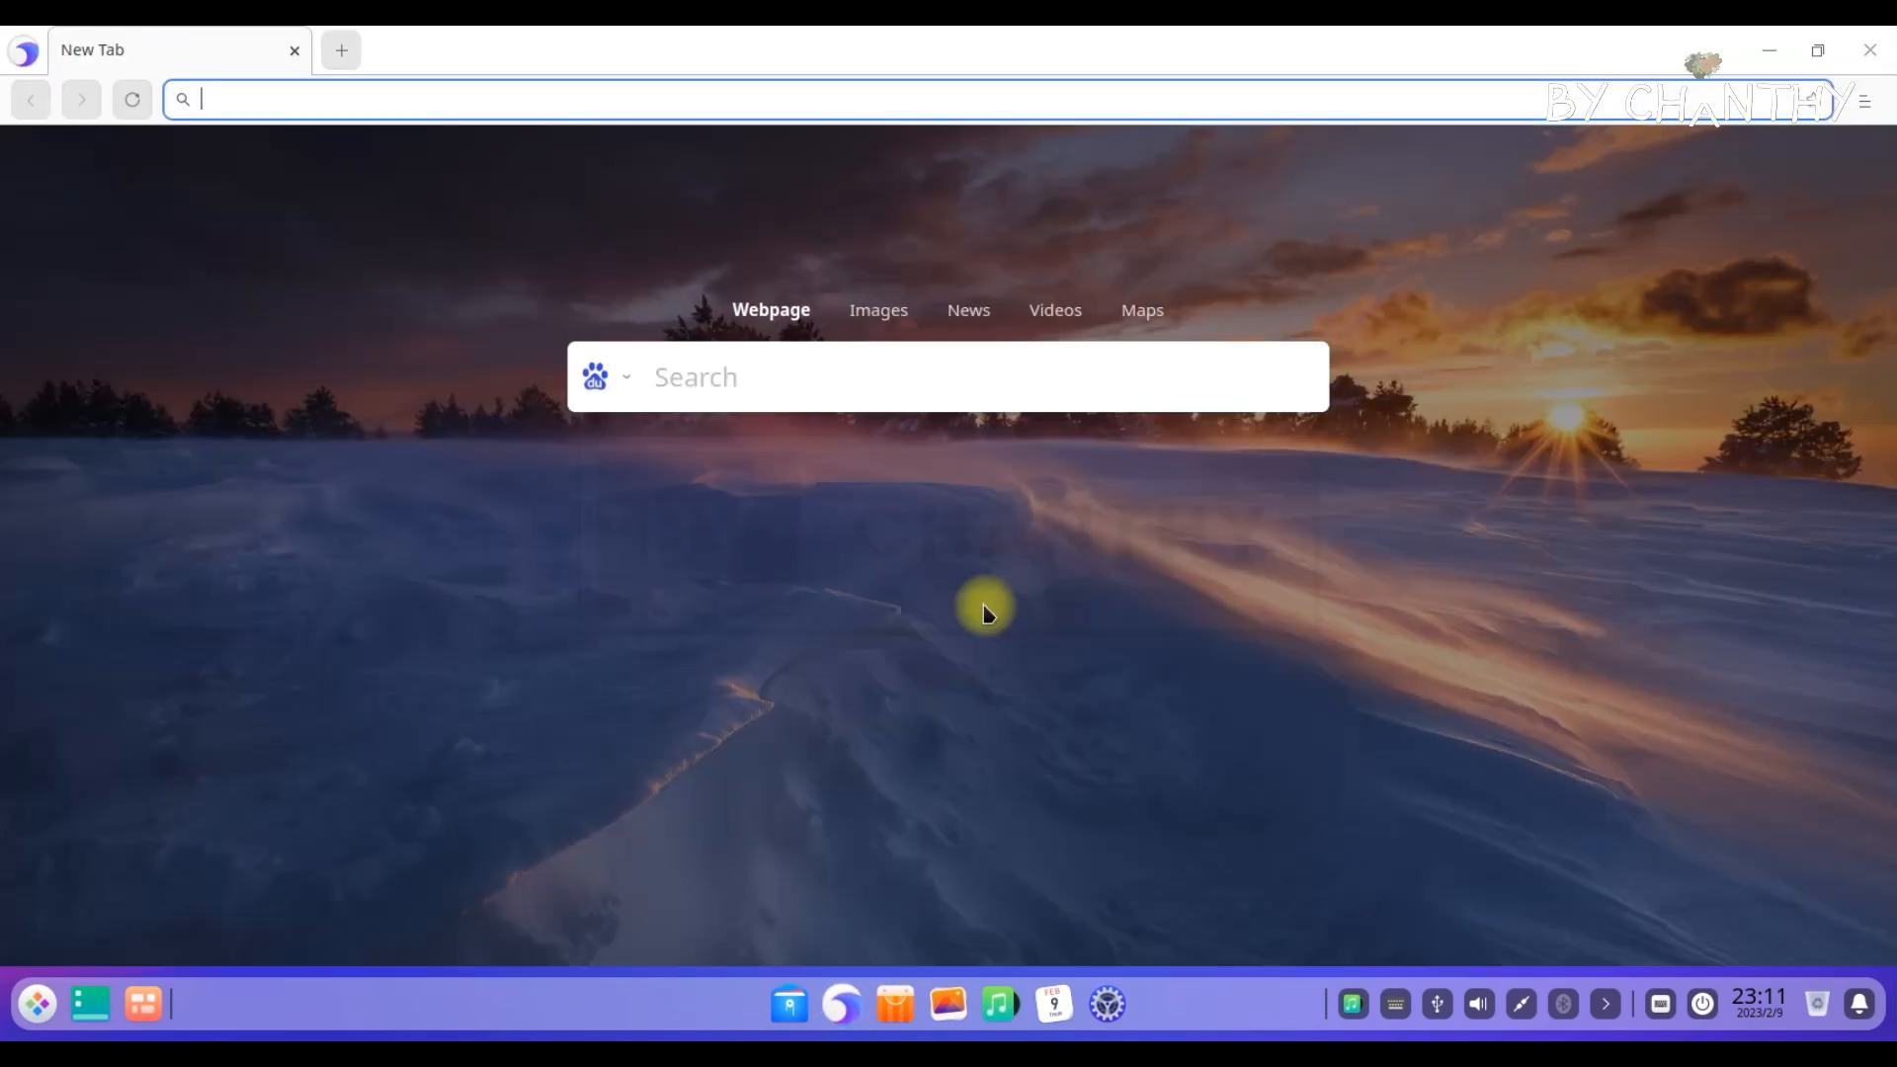
pyautogui.click(1867, 49)
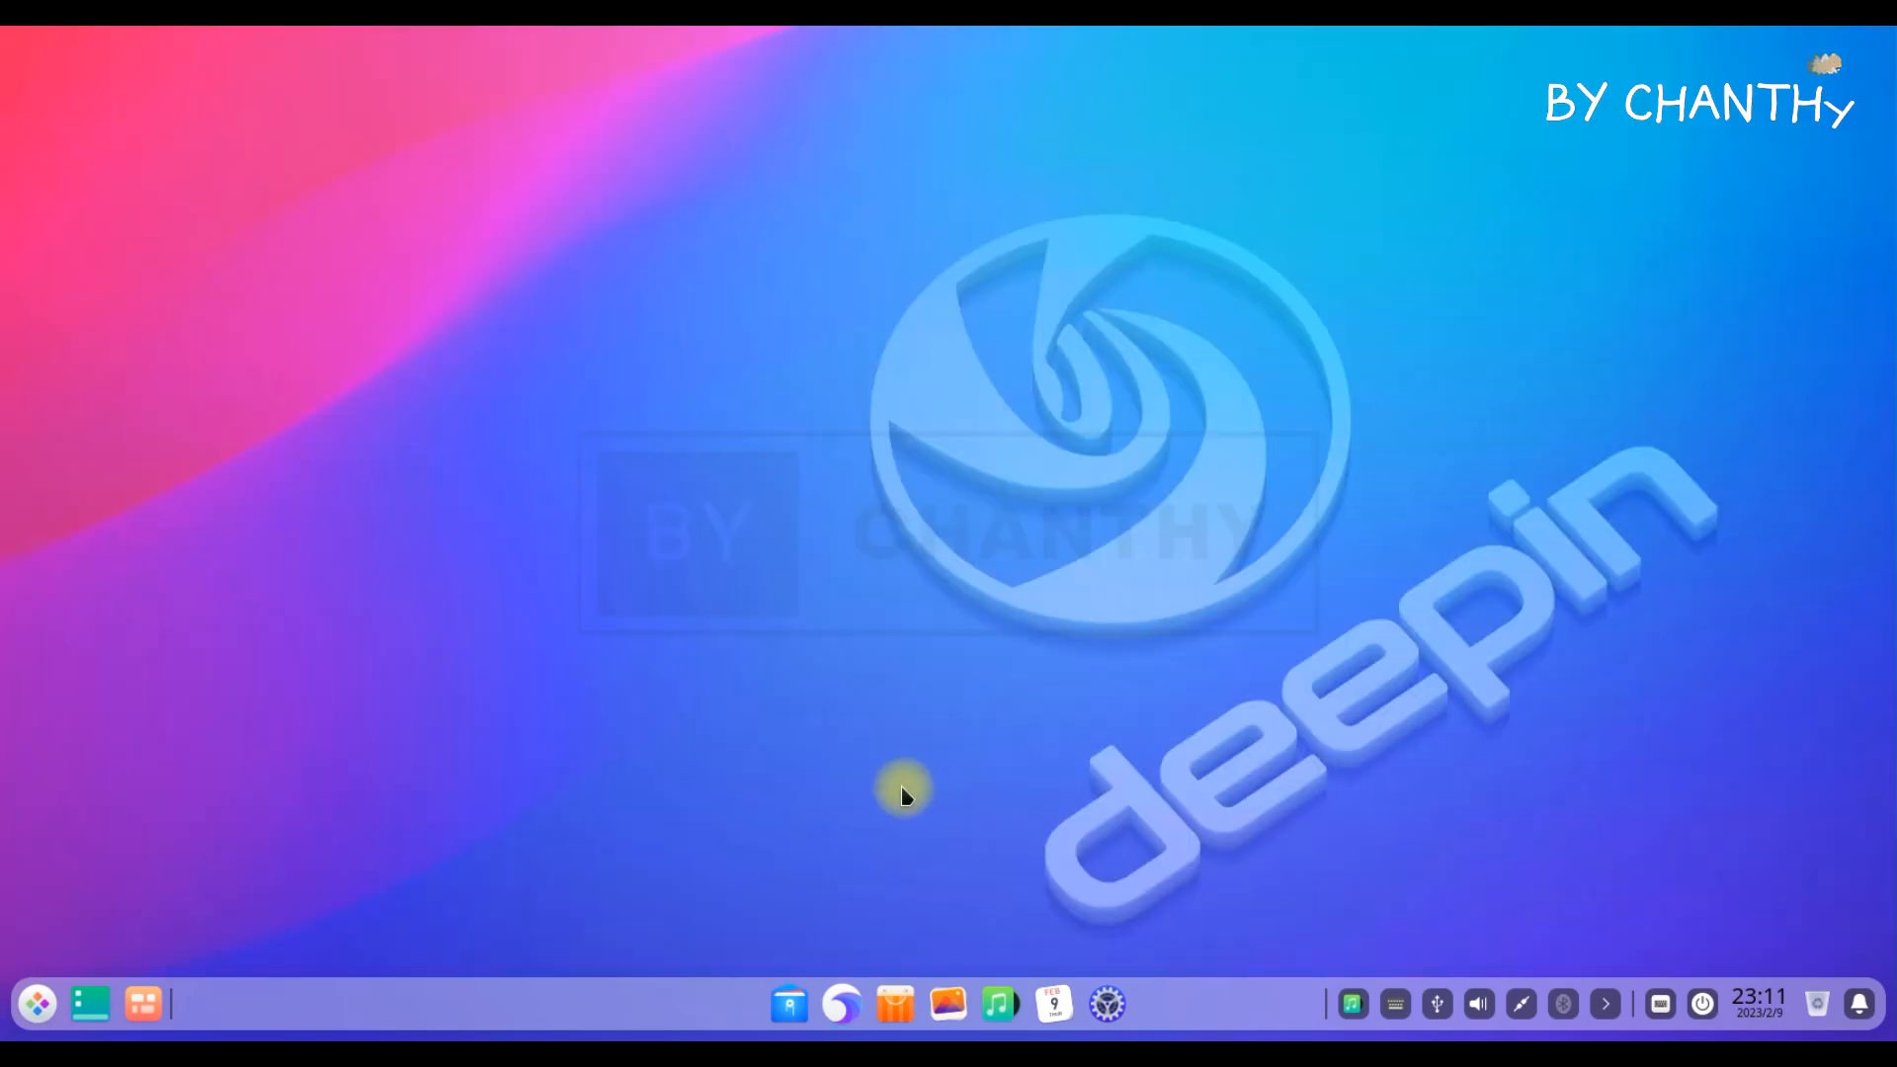
# Open the file manager, maximize and restore its window, then minimize and bring it back
pyautogui.click(792, 1006)
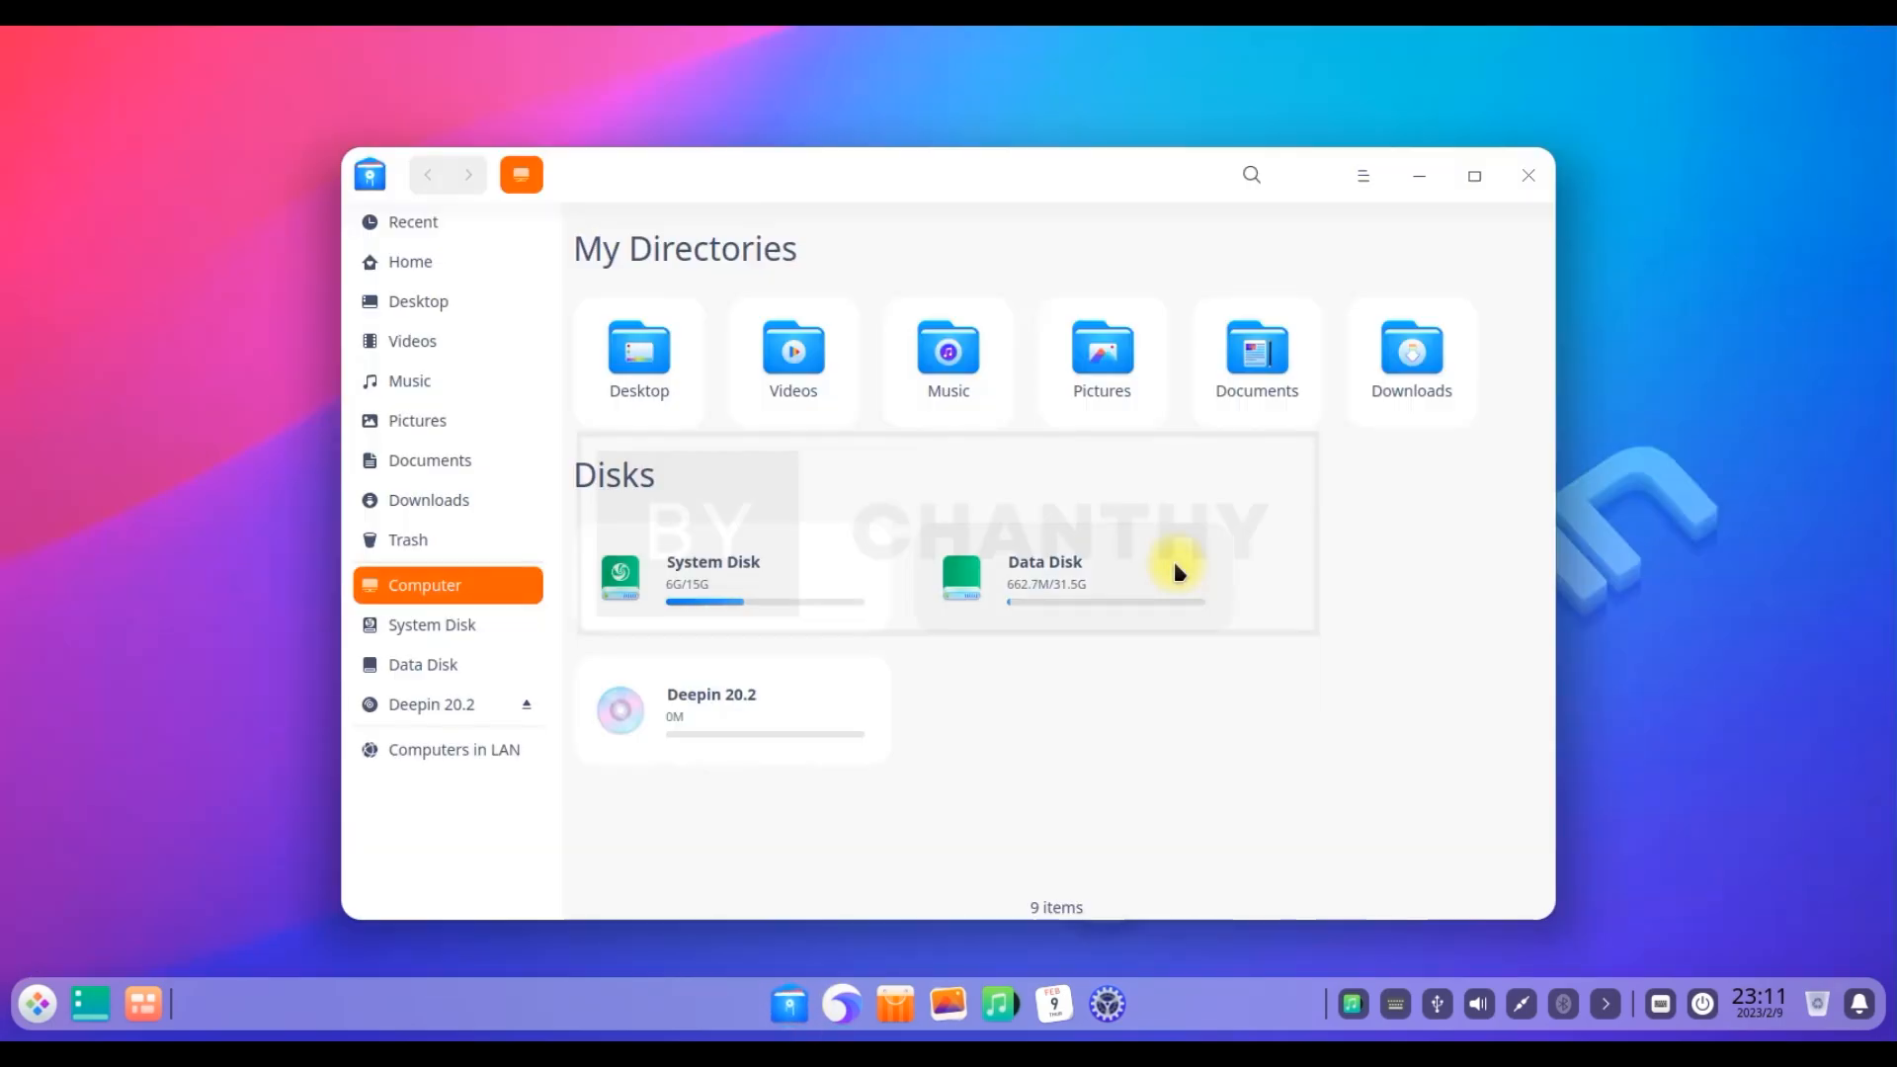
pyautogui.click(1474, 176)
pyautogui.click(1826, 55)
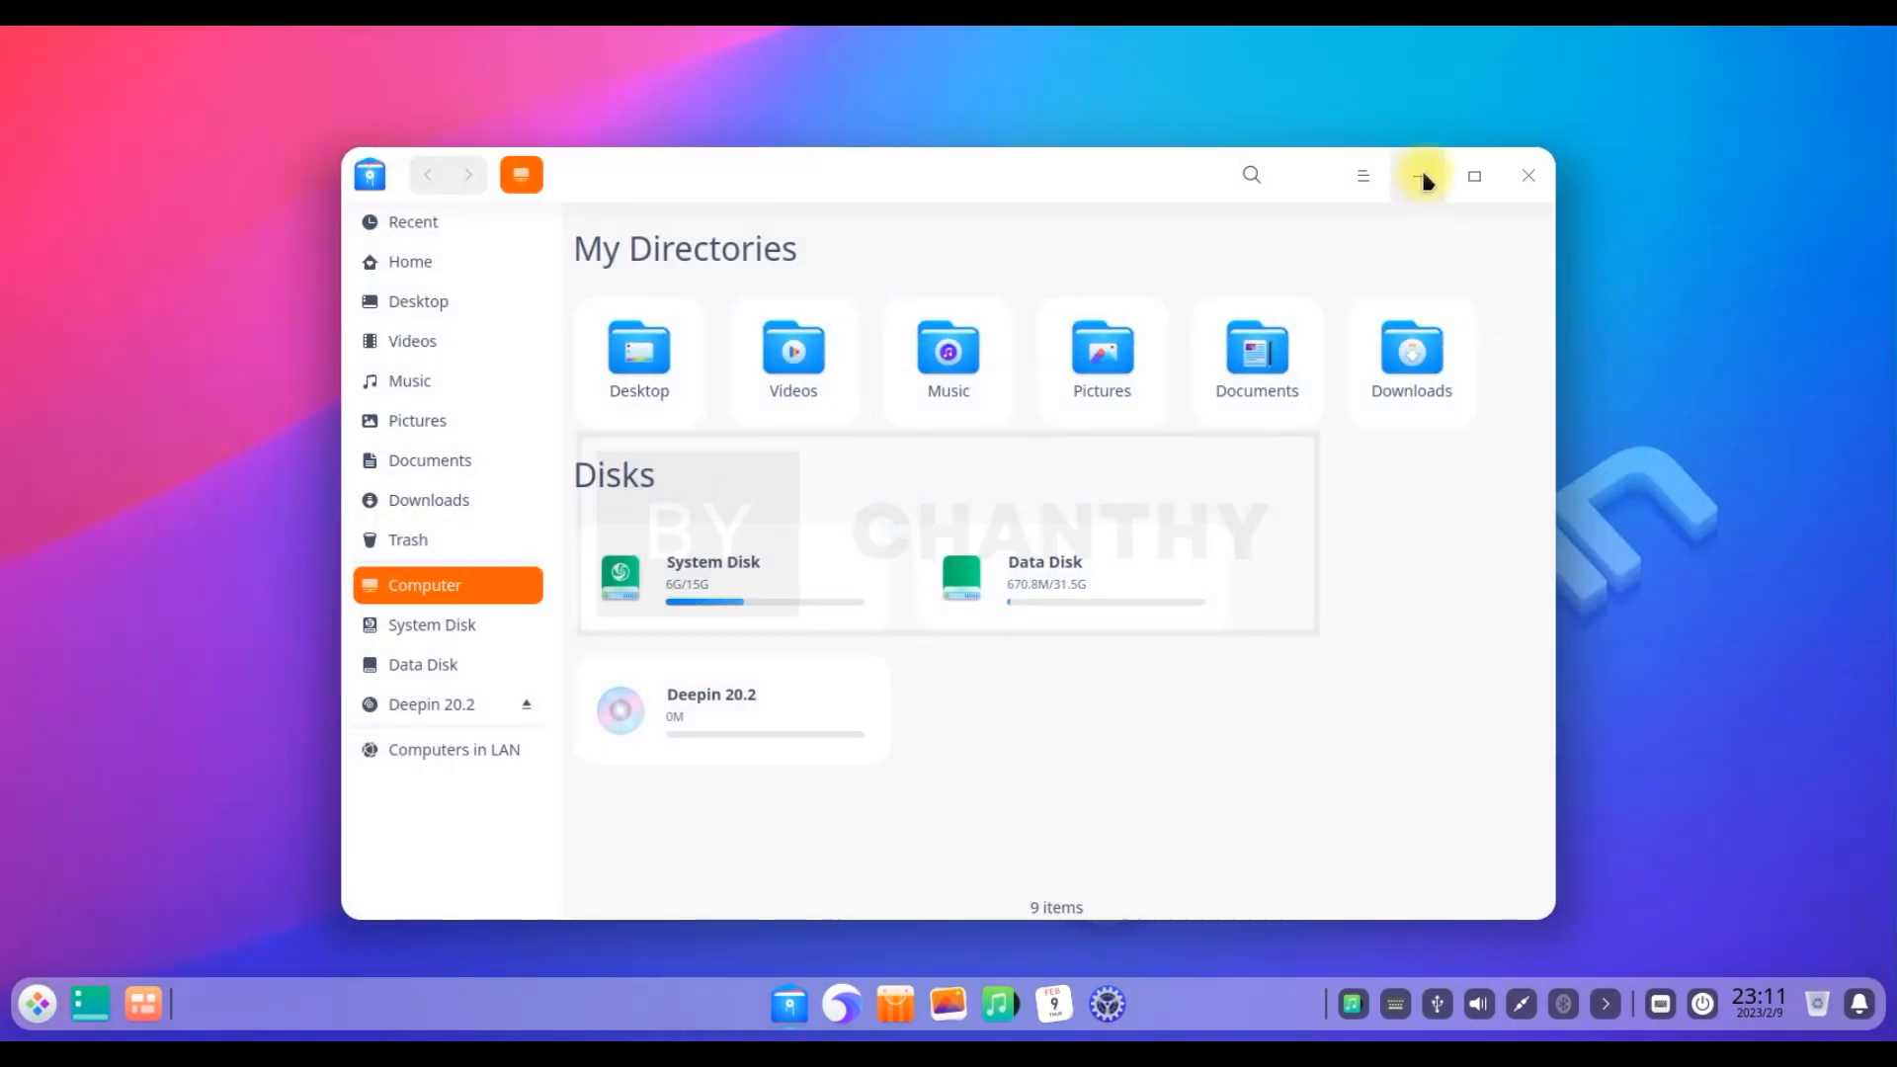
pyautogui.click(1421, 174)
pyautogui.click(790, 1005)
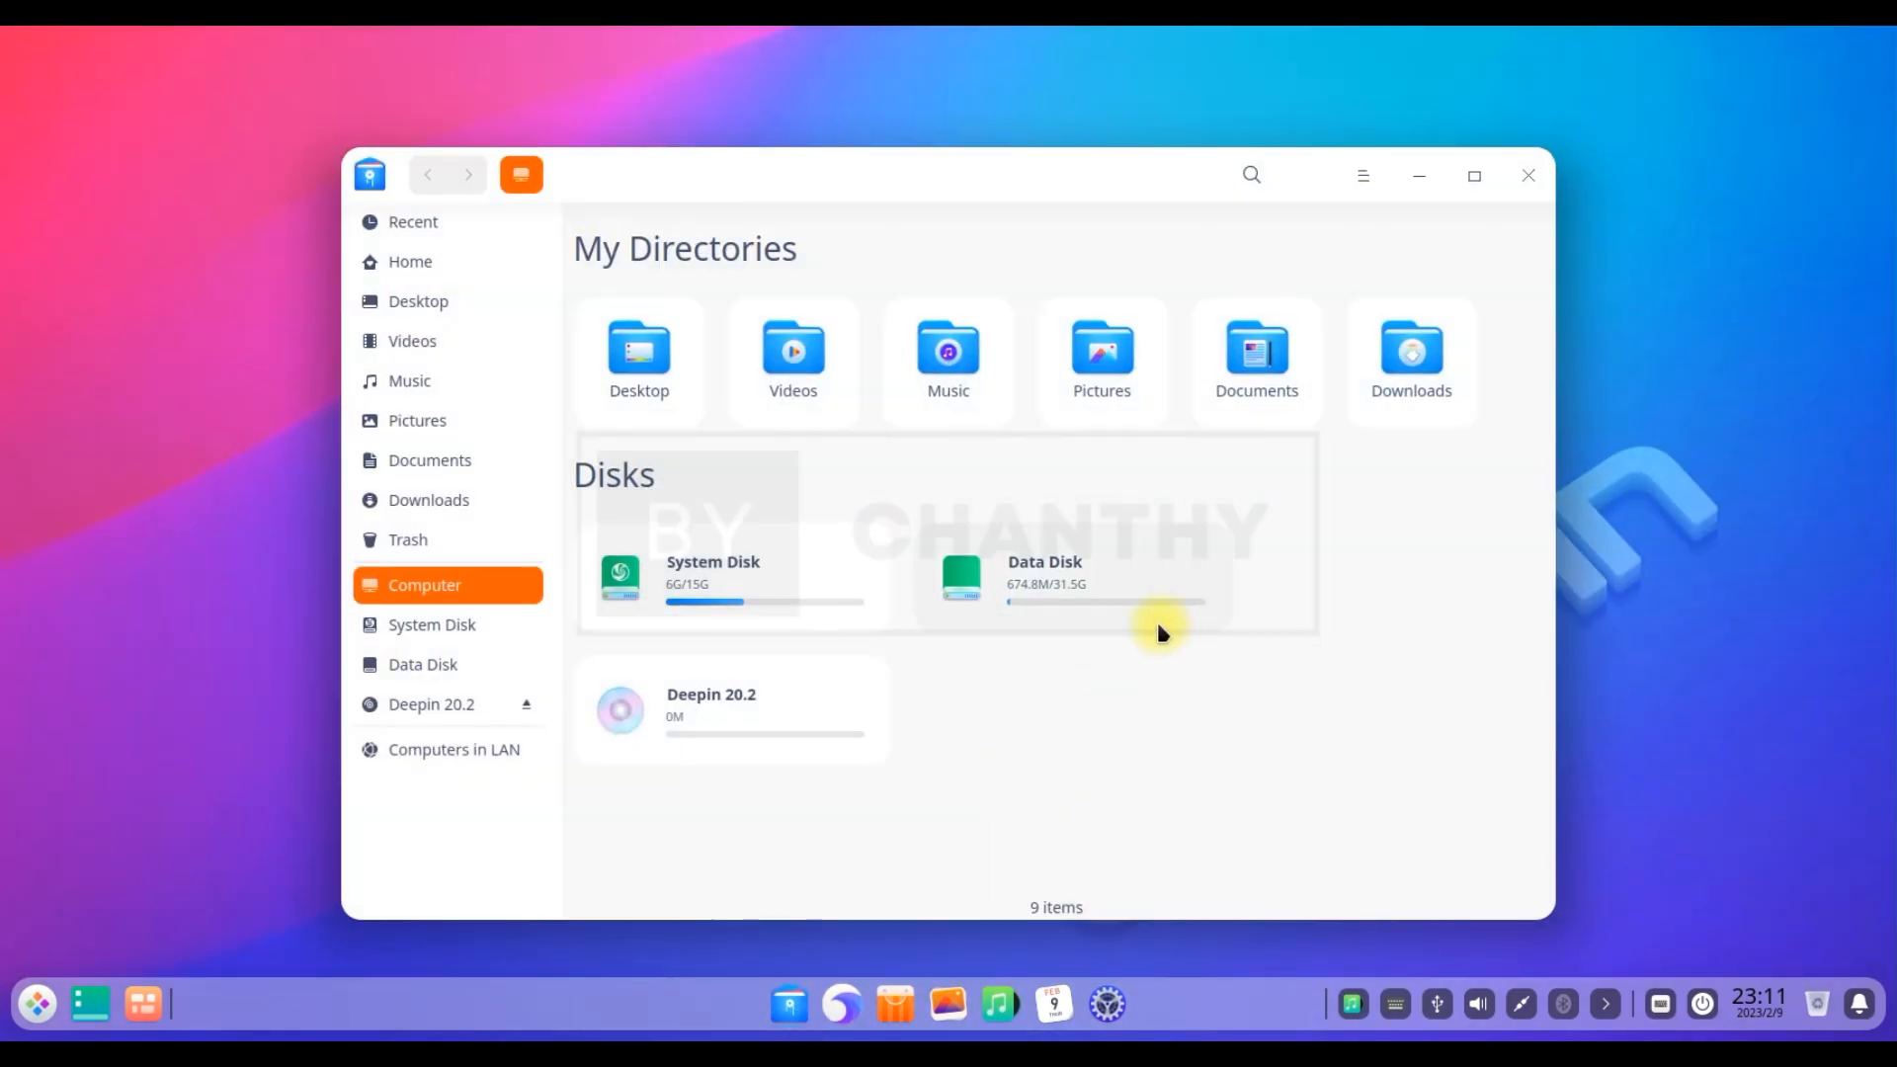
# Show the file manager's About version information and close it
pyautogui.click(1364, 178)
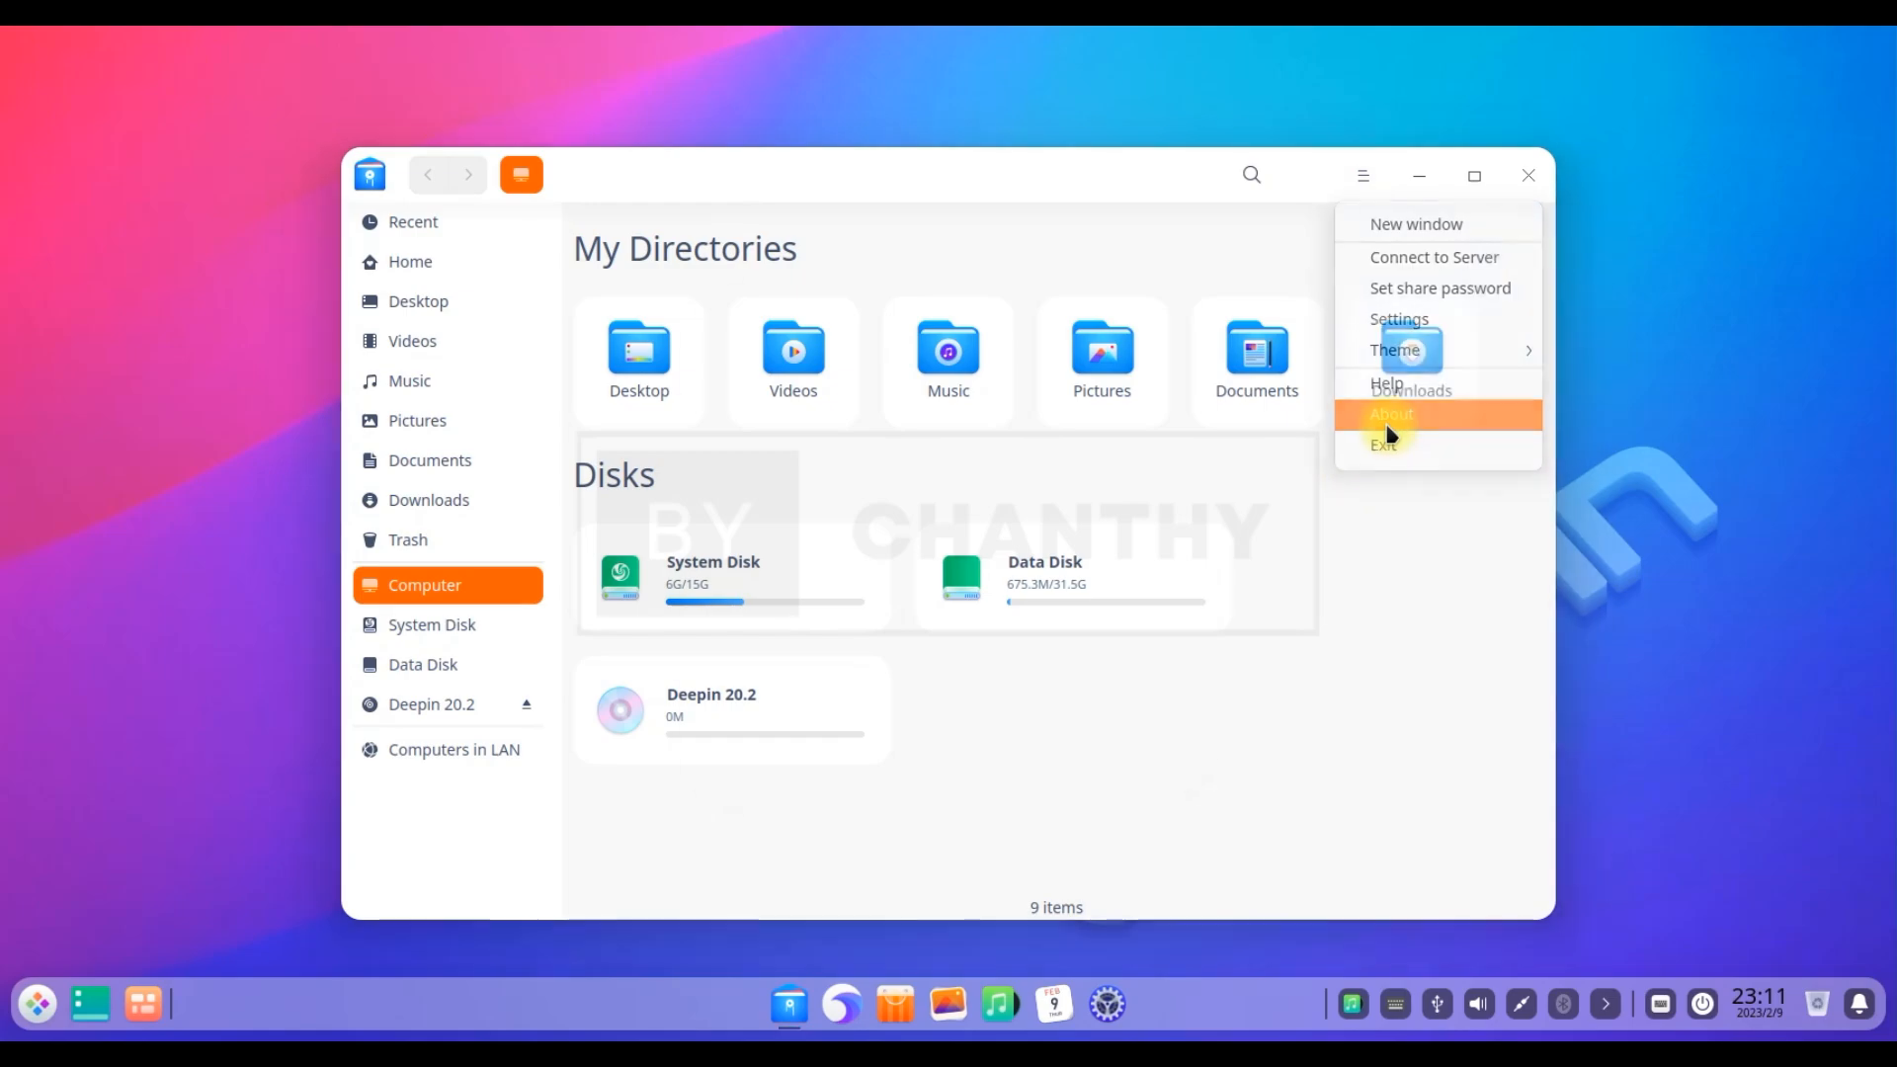
pyautogui.click(1388, 414)
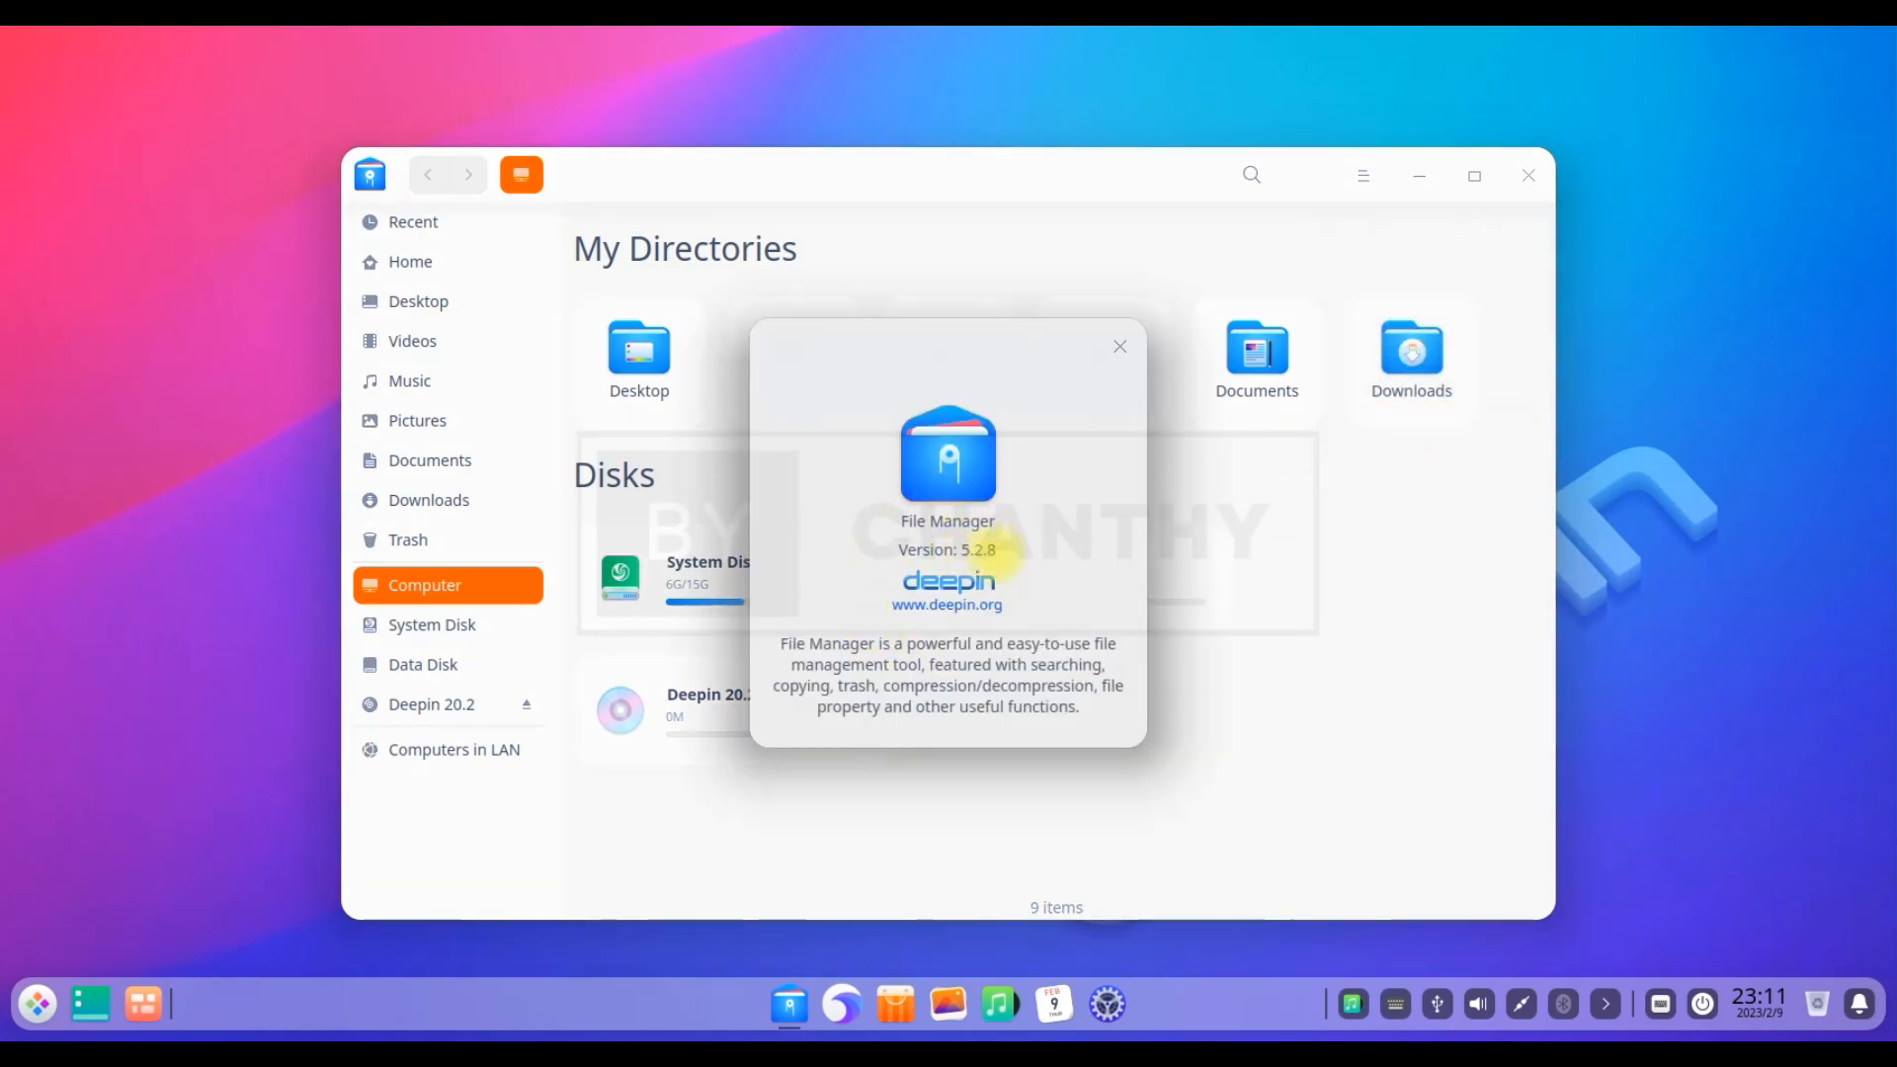
pyautogui.click(1120, 346)
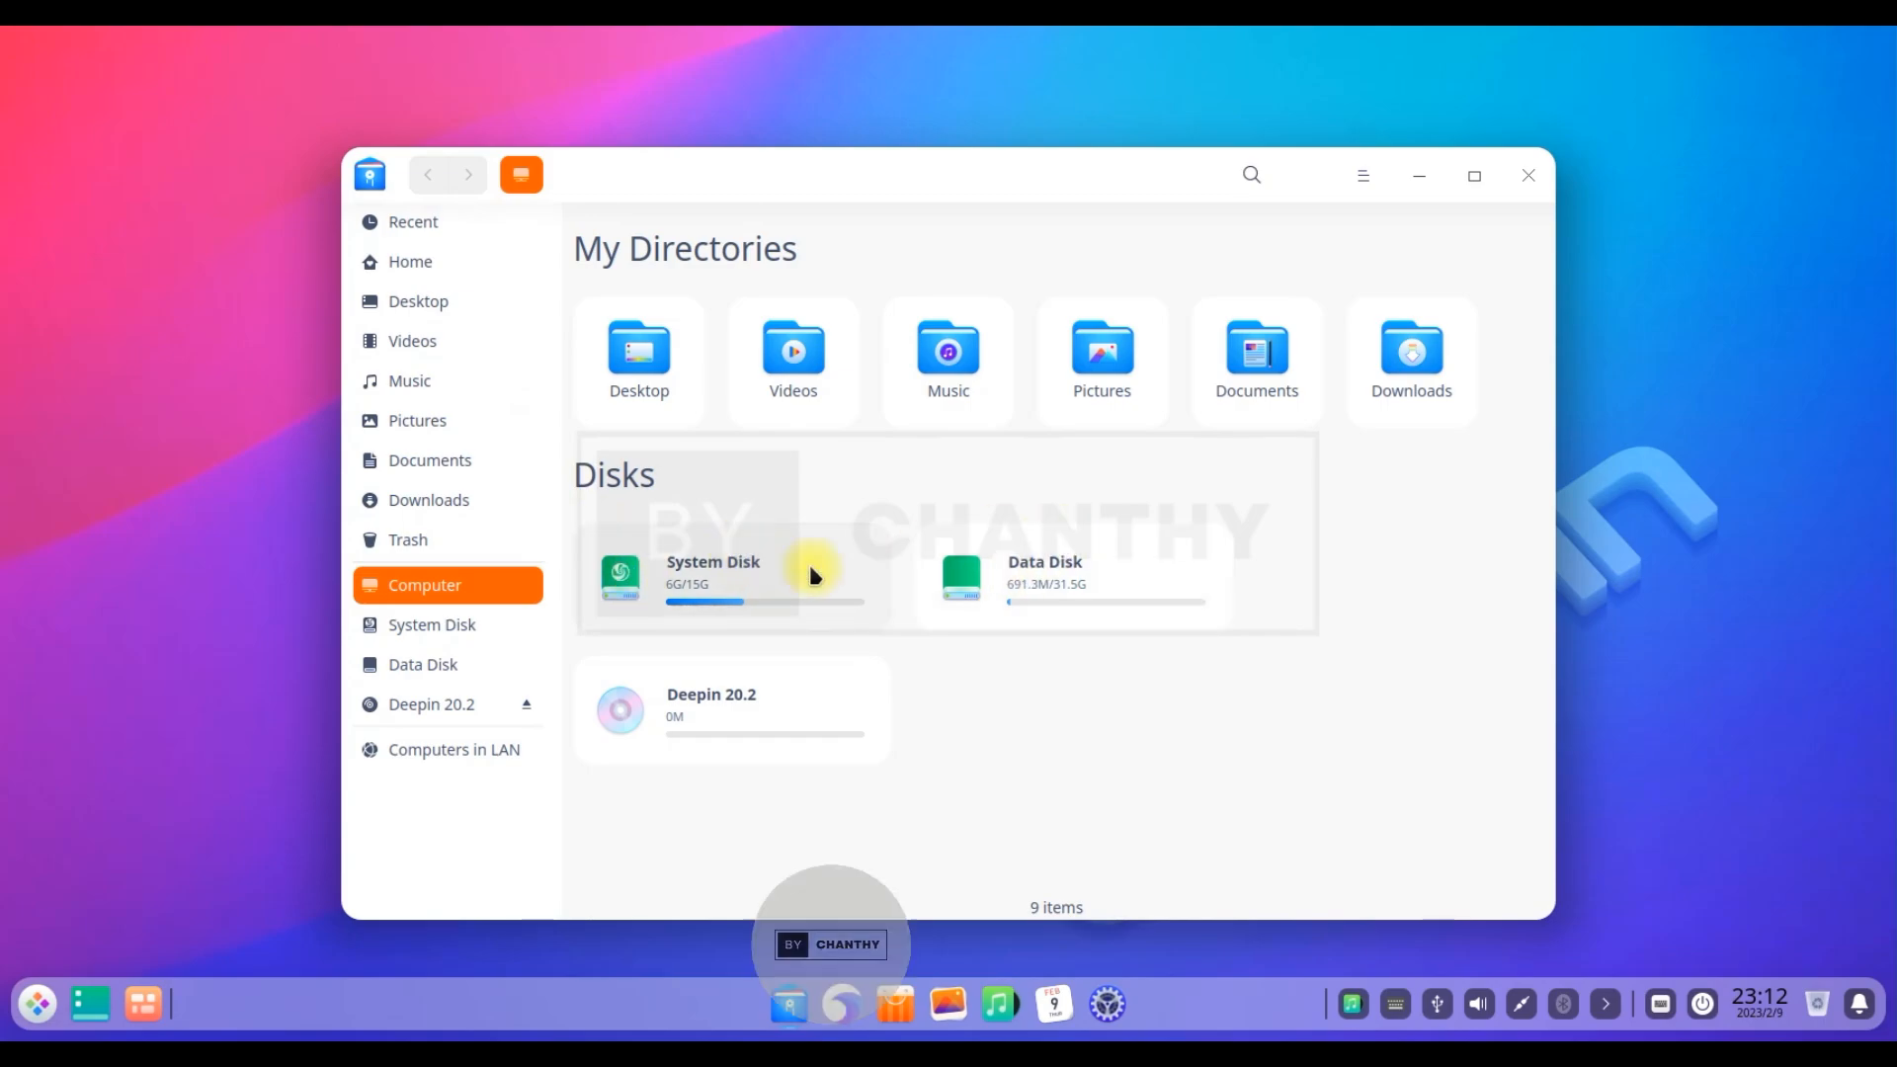
# Browse Home, Desktop, Videos, Music, Pictures, Documents, Downloads and Trash in the sidebar
pyautogui.click(424, 263)
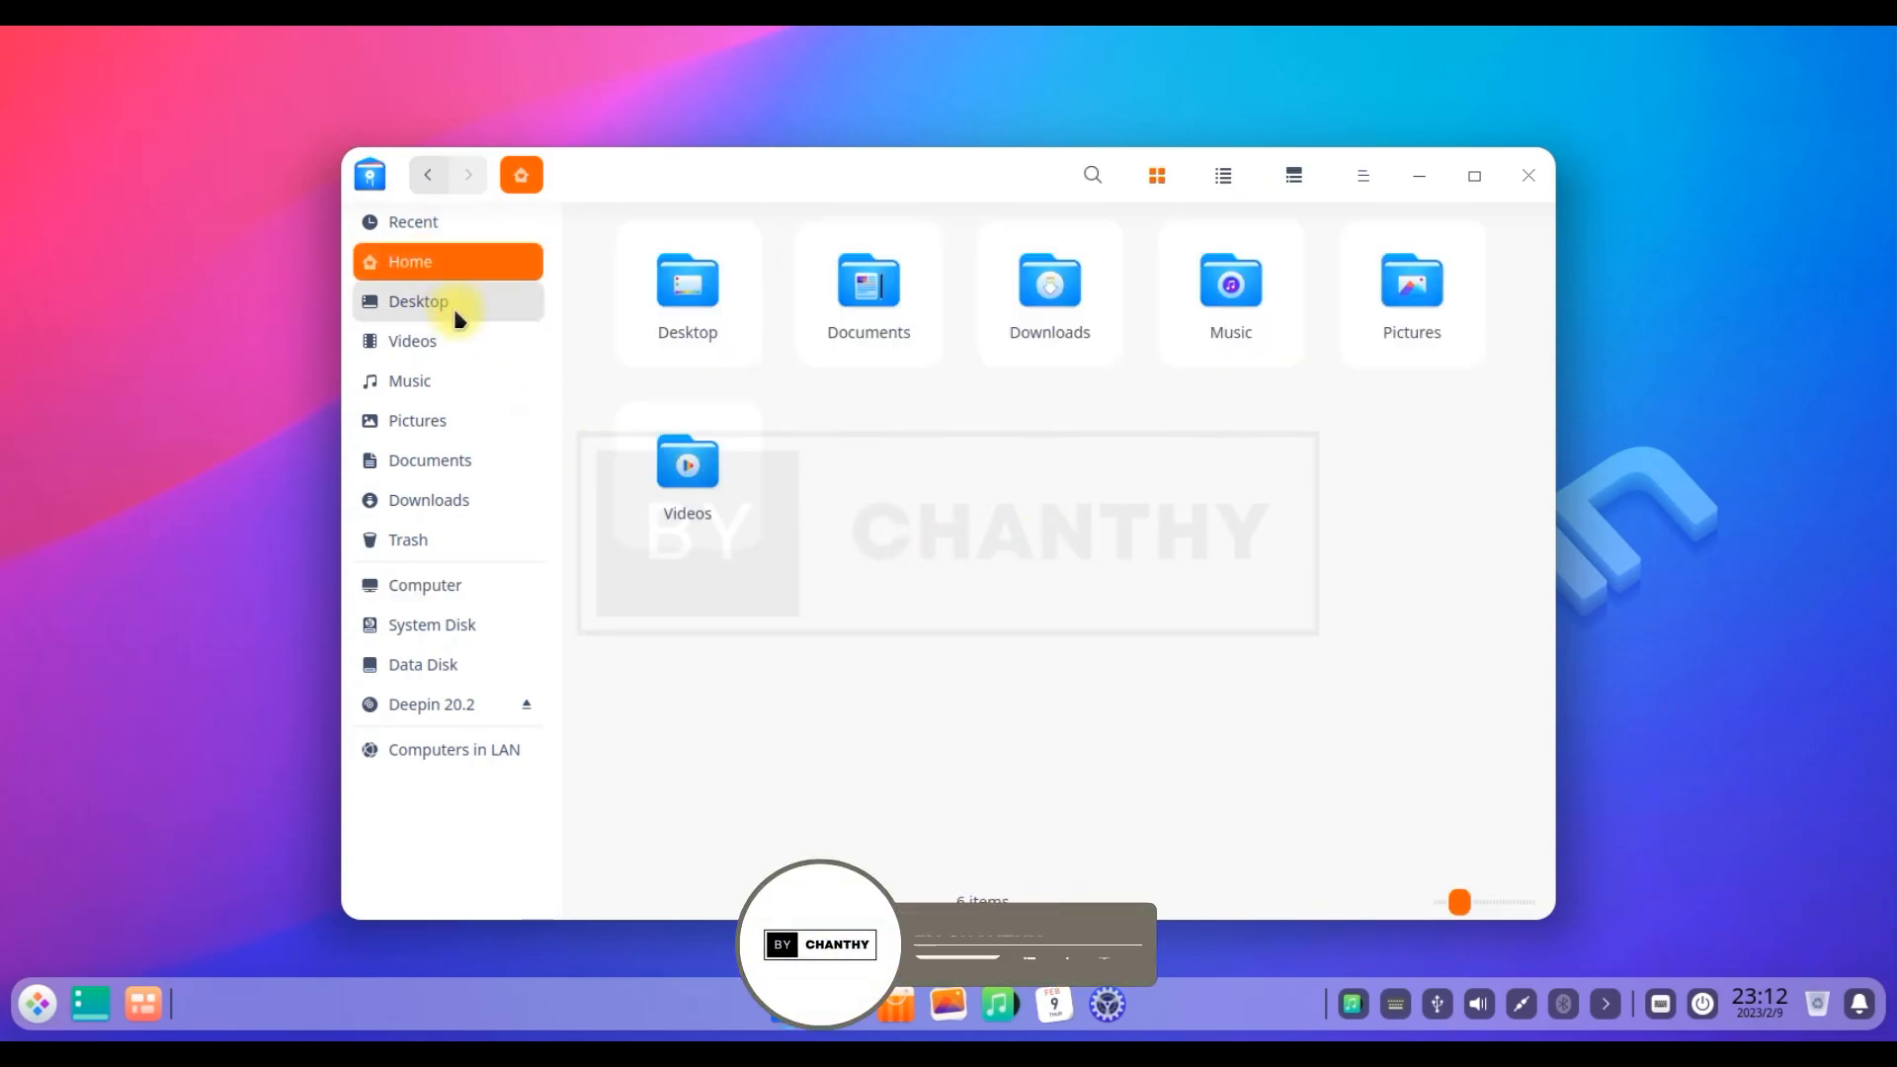
pyautogui.click(452, 304)
pyautogui.click(449, 341)
pyautogui.click(451, 381)
pyautogui.click(449, 423)
pyautogui.click(450, 464)
pyautogui.click(453, 504)
pyautogui.click(451, 543)
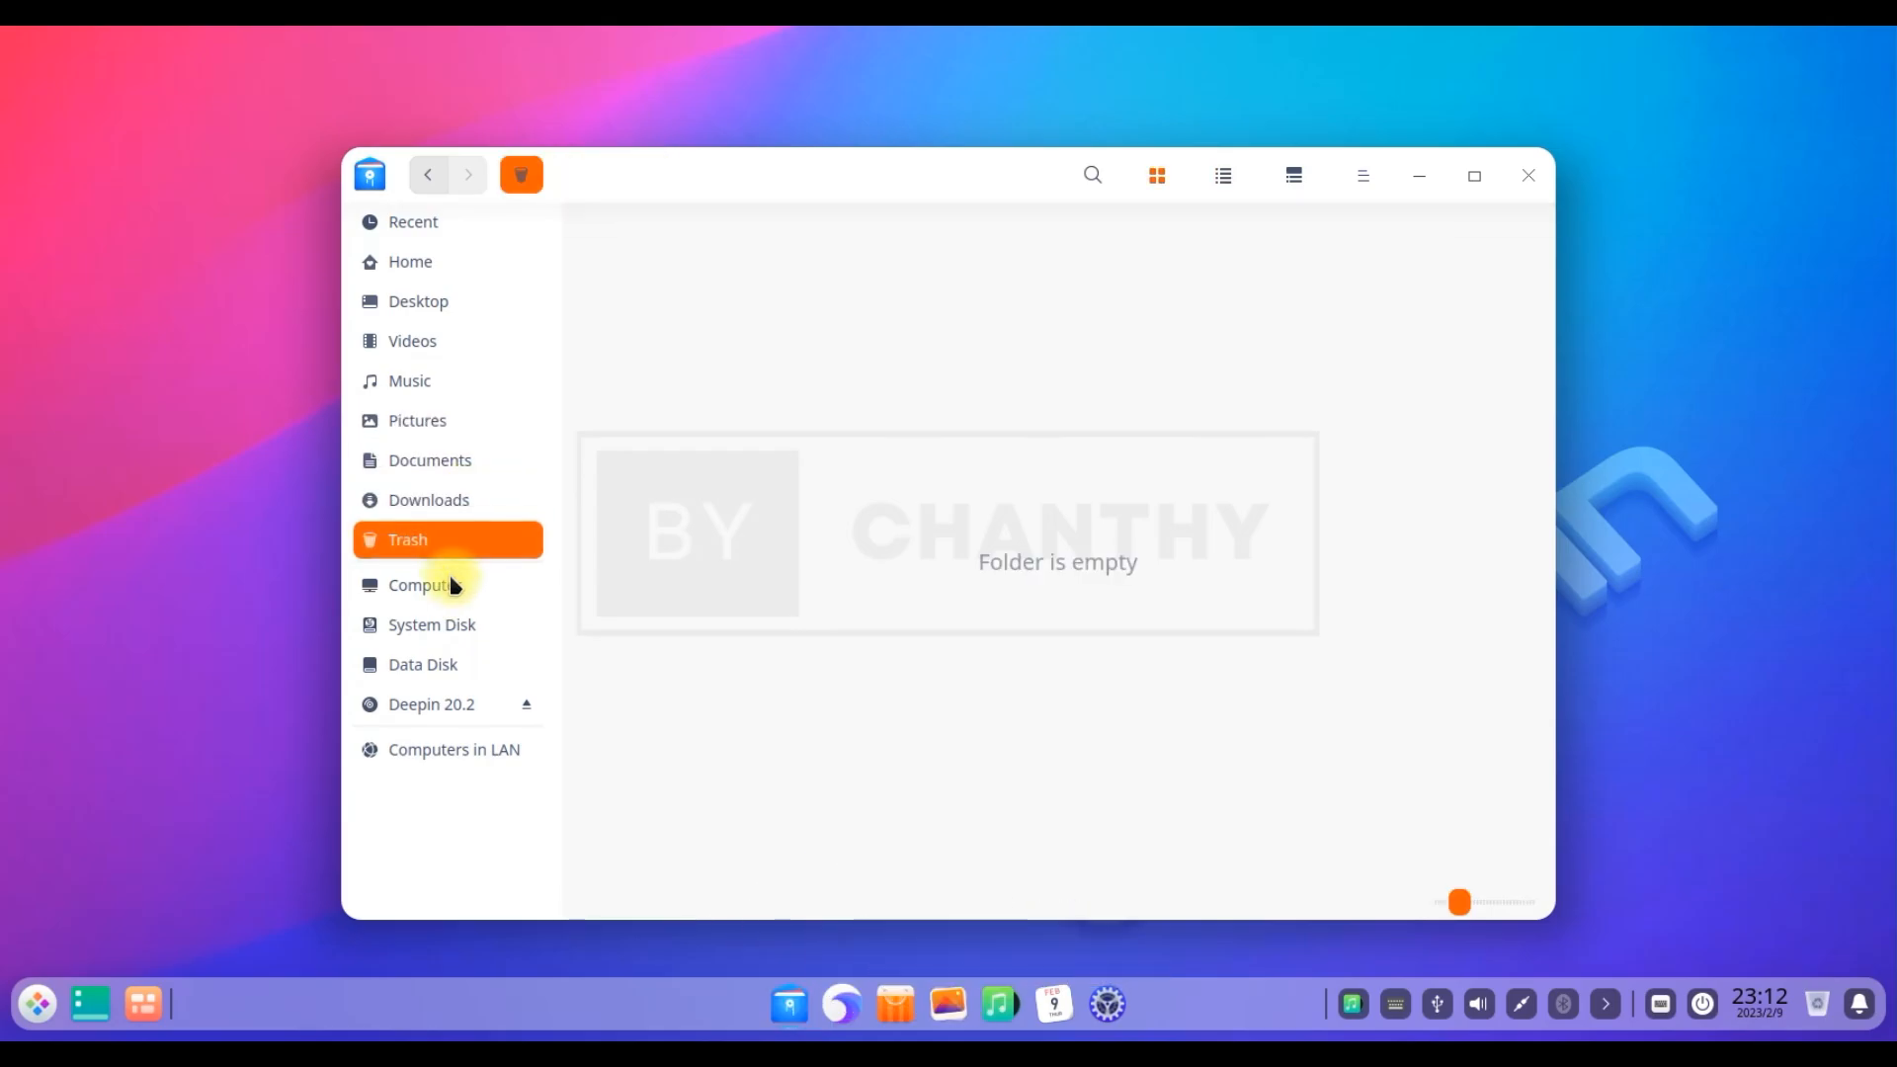
# View Computer, System Disk and Data Disk, then close the file manager
pyautogui.click(455, 589)
pyautogui.click(465, 624)
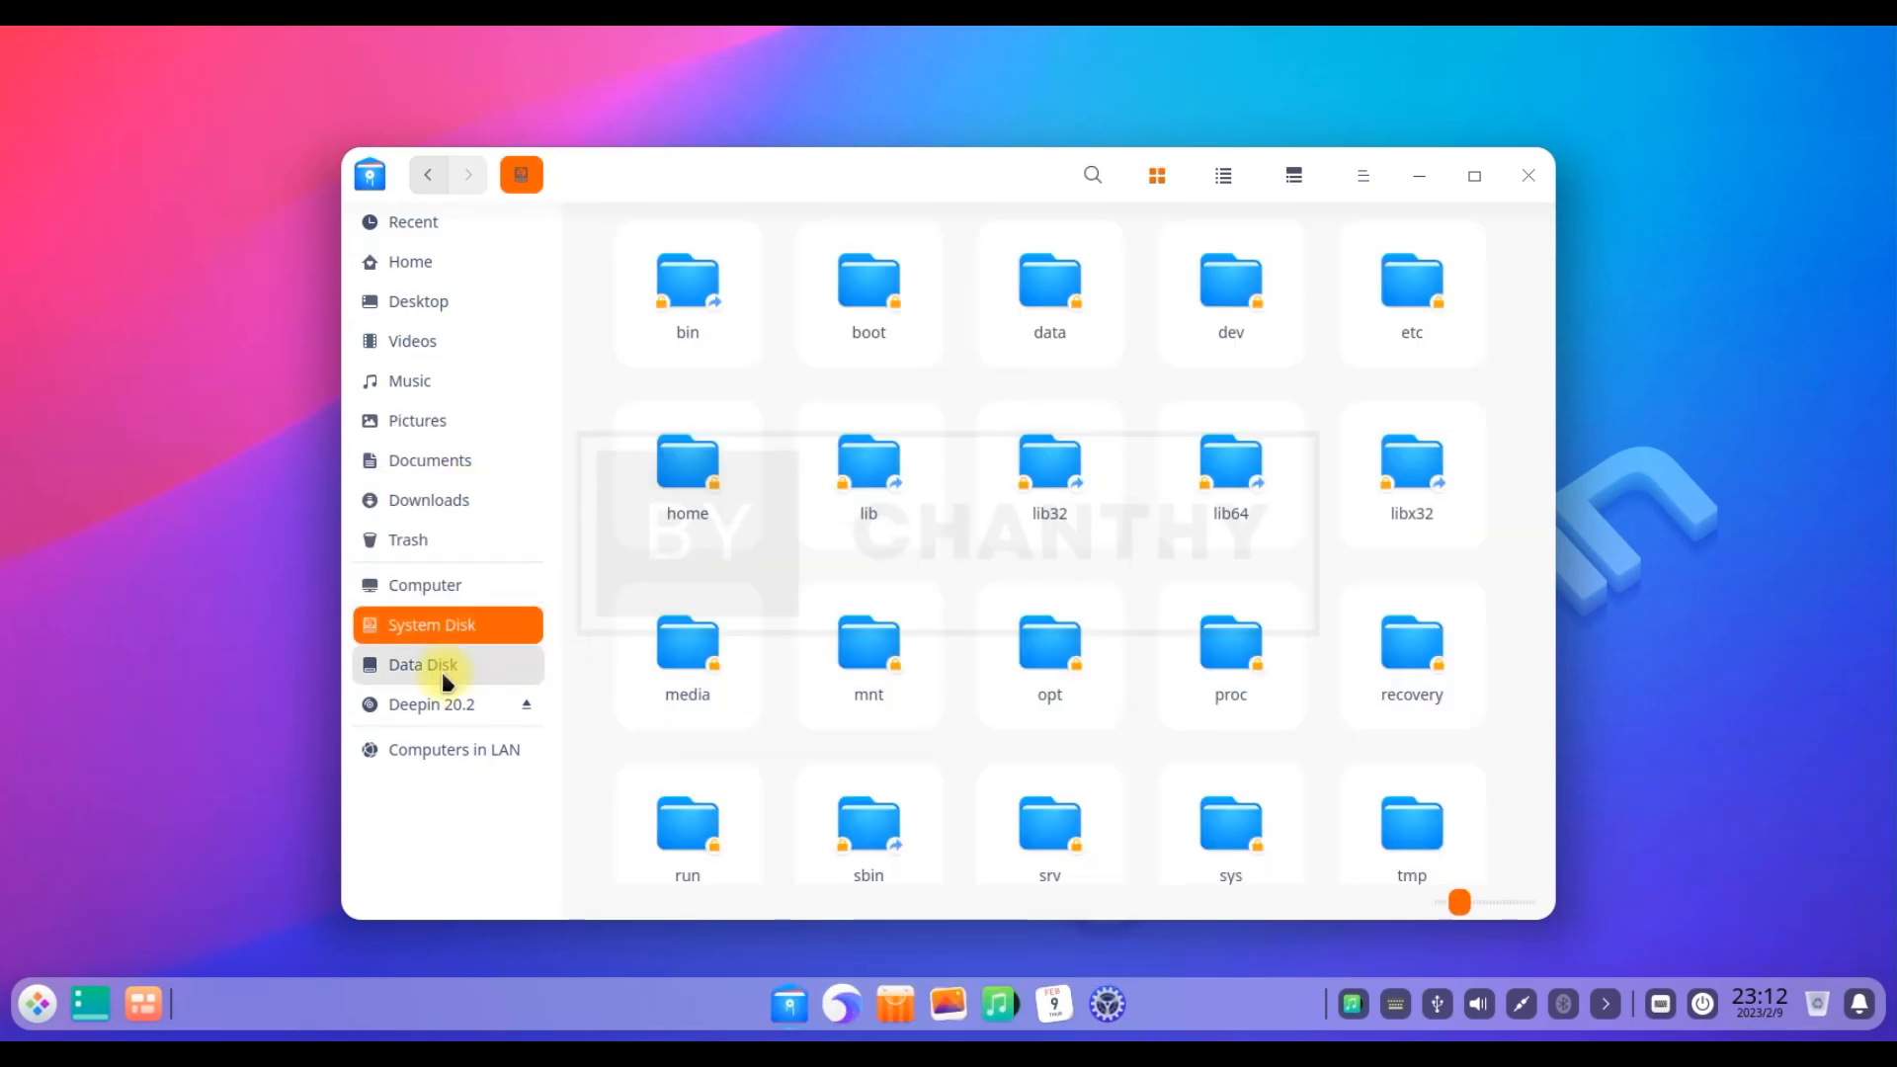
pyautogui.click(442, 668)
pyautogui.click(1529, 175)
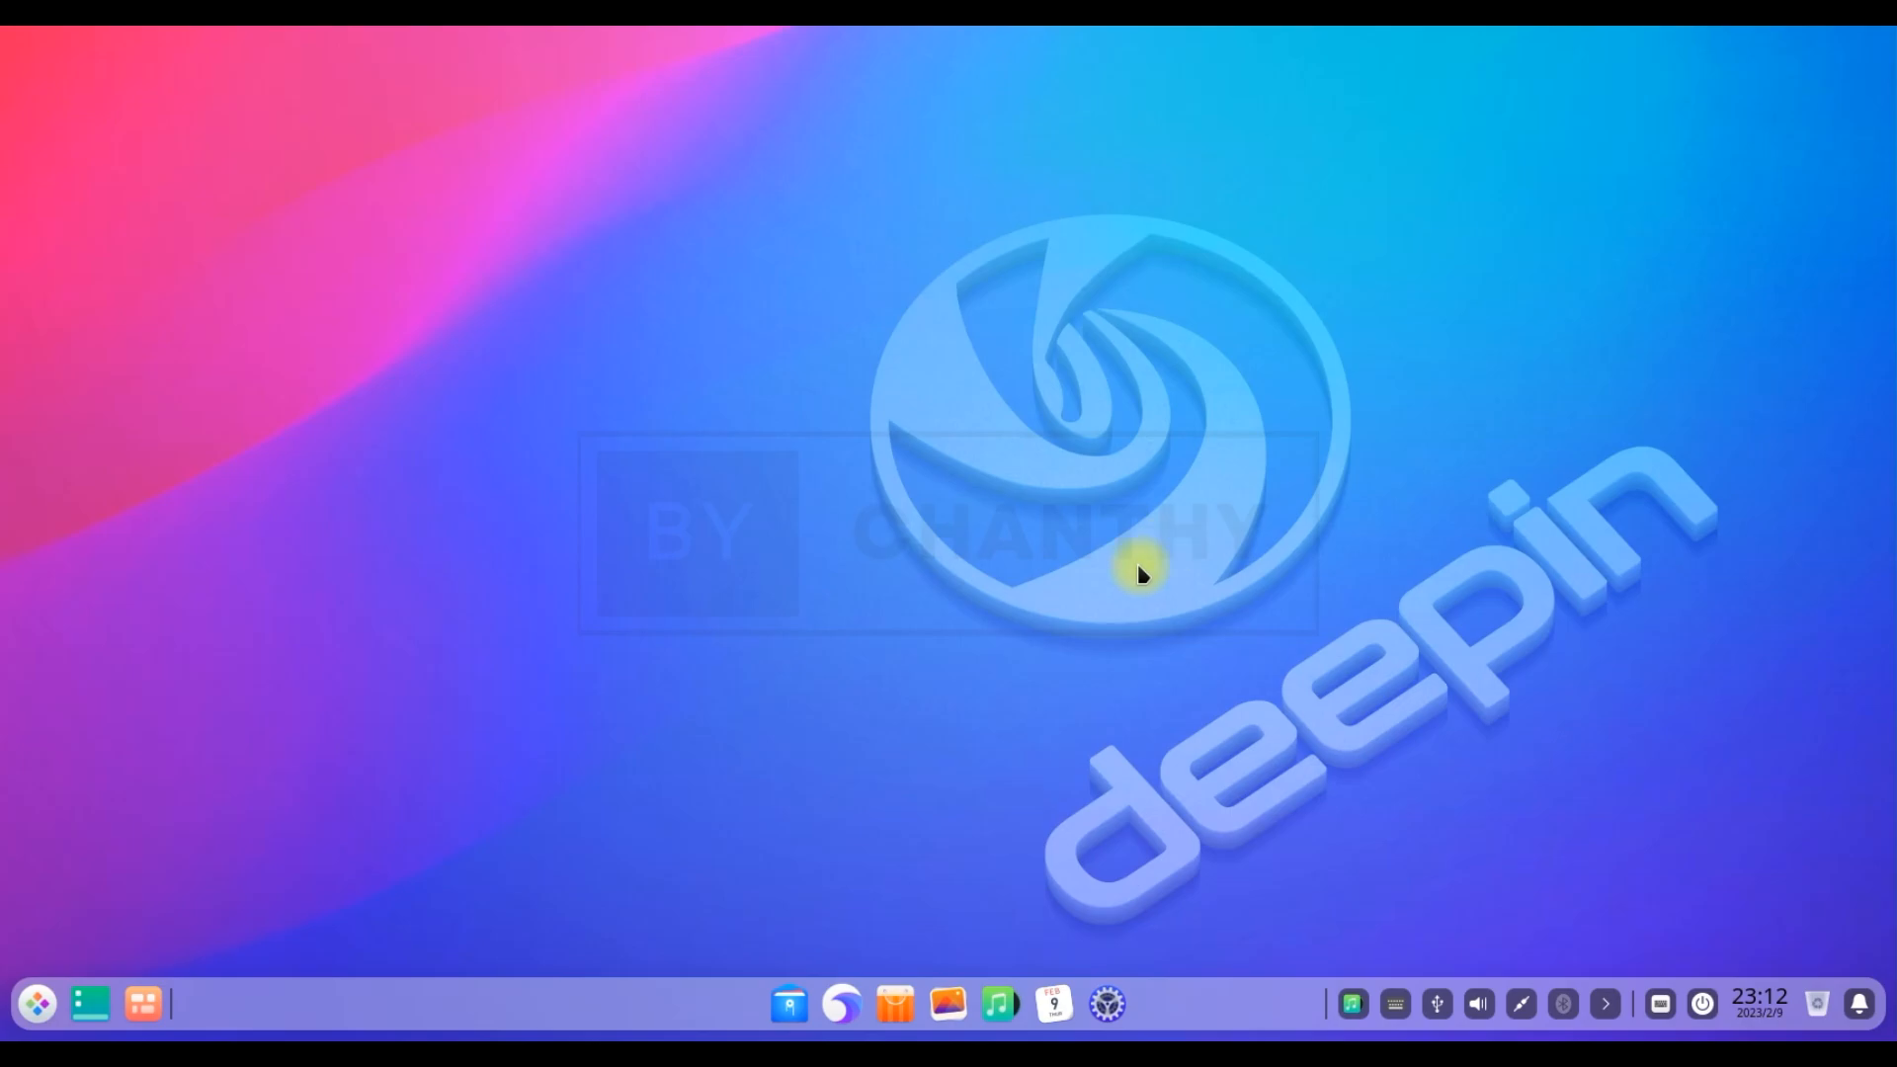
pyautogui.click(143, 1018)
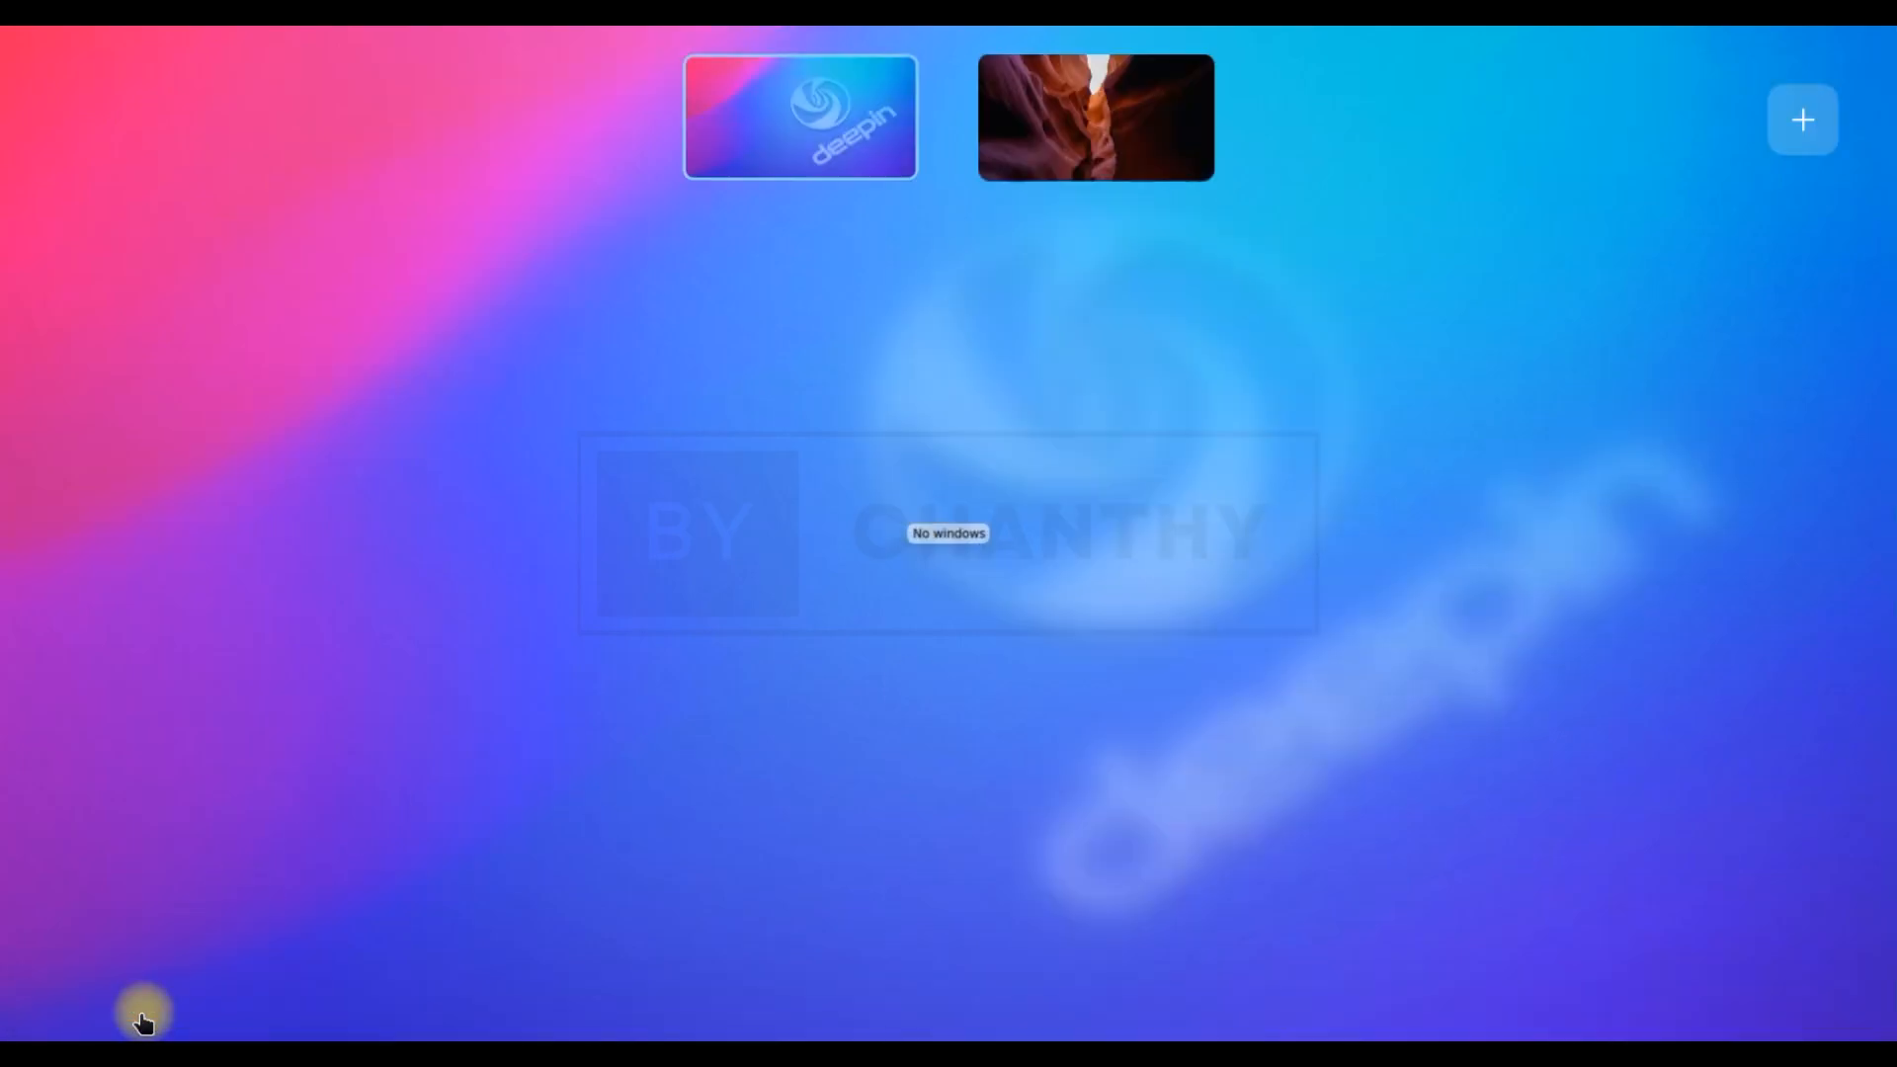
pyautogui.click(1124, 153)
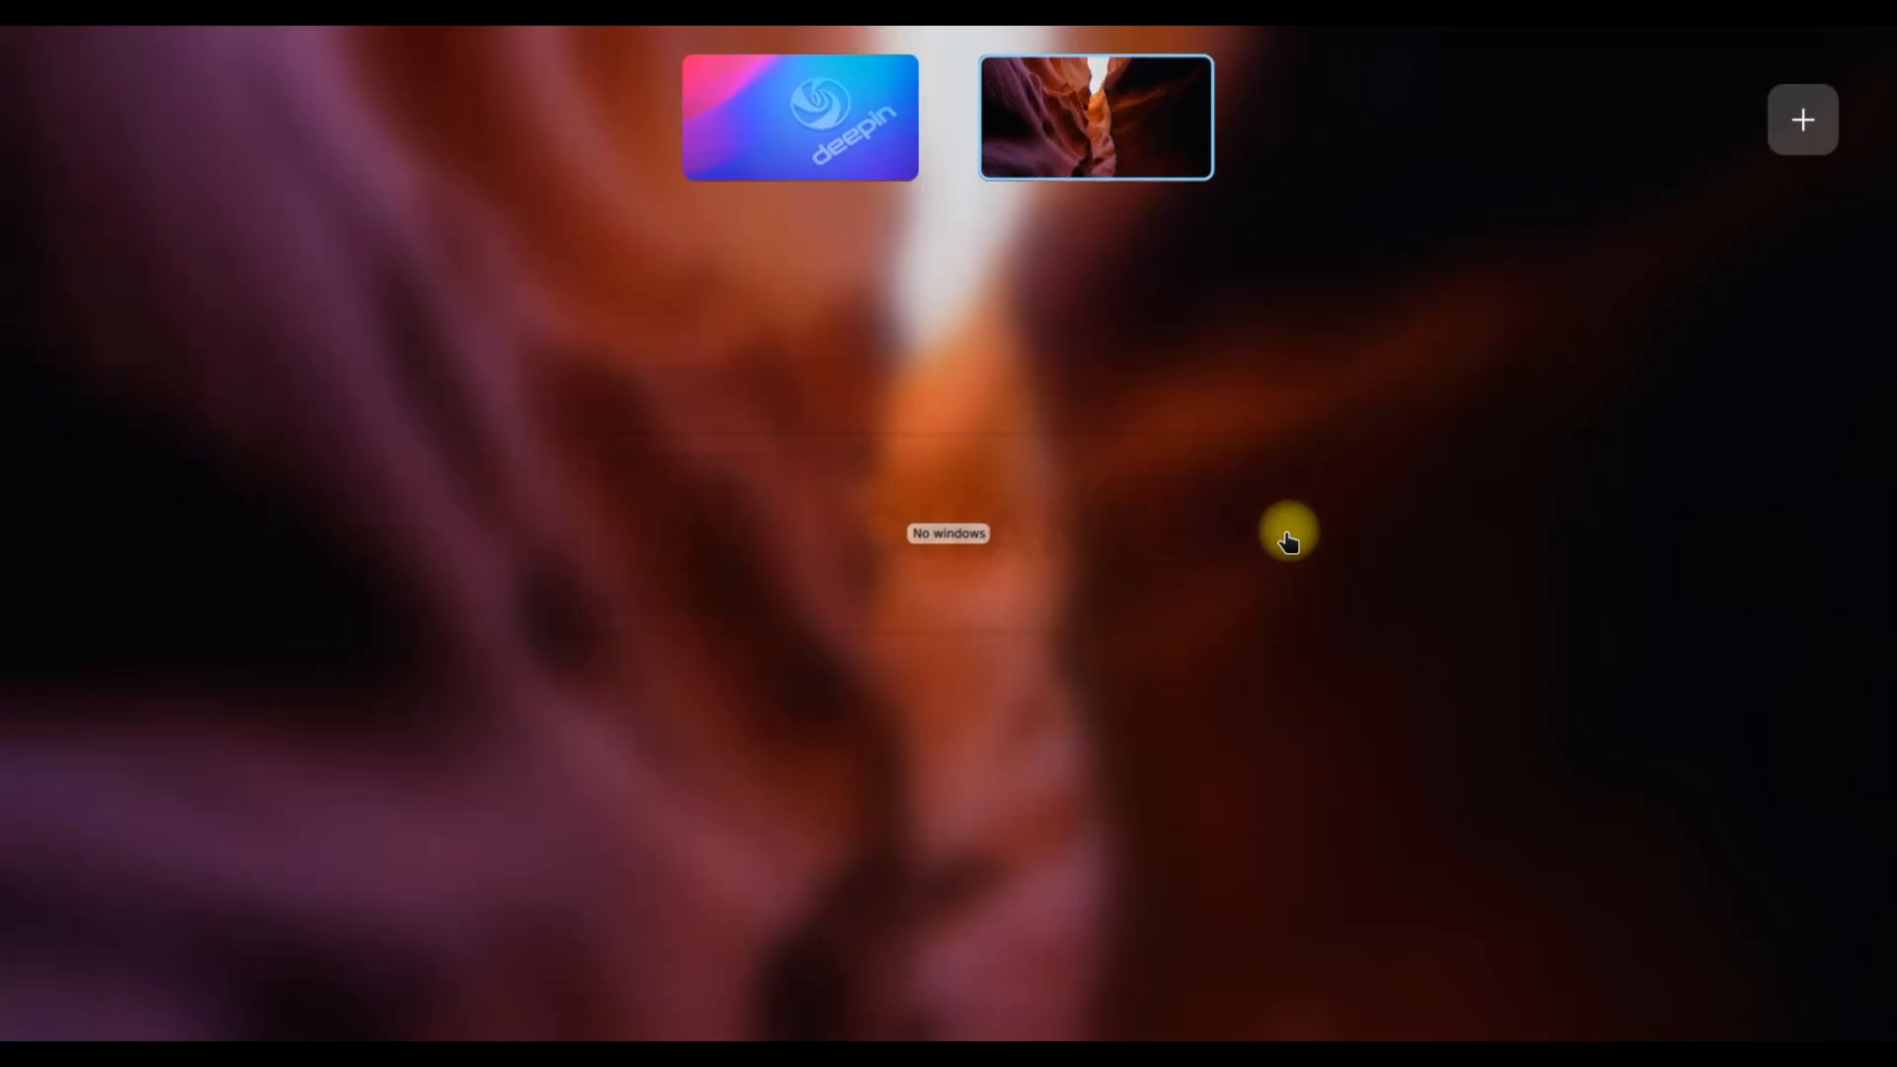
pyautogui.click(1287, 534)
pyautogui.click(143, 1004)
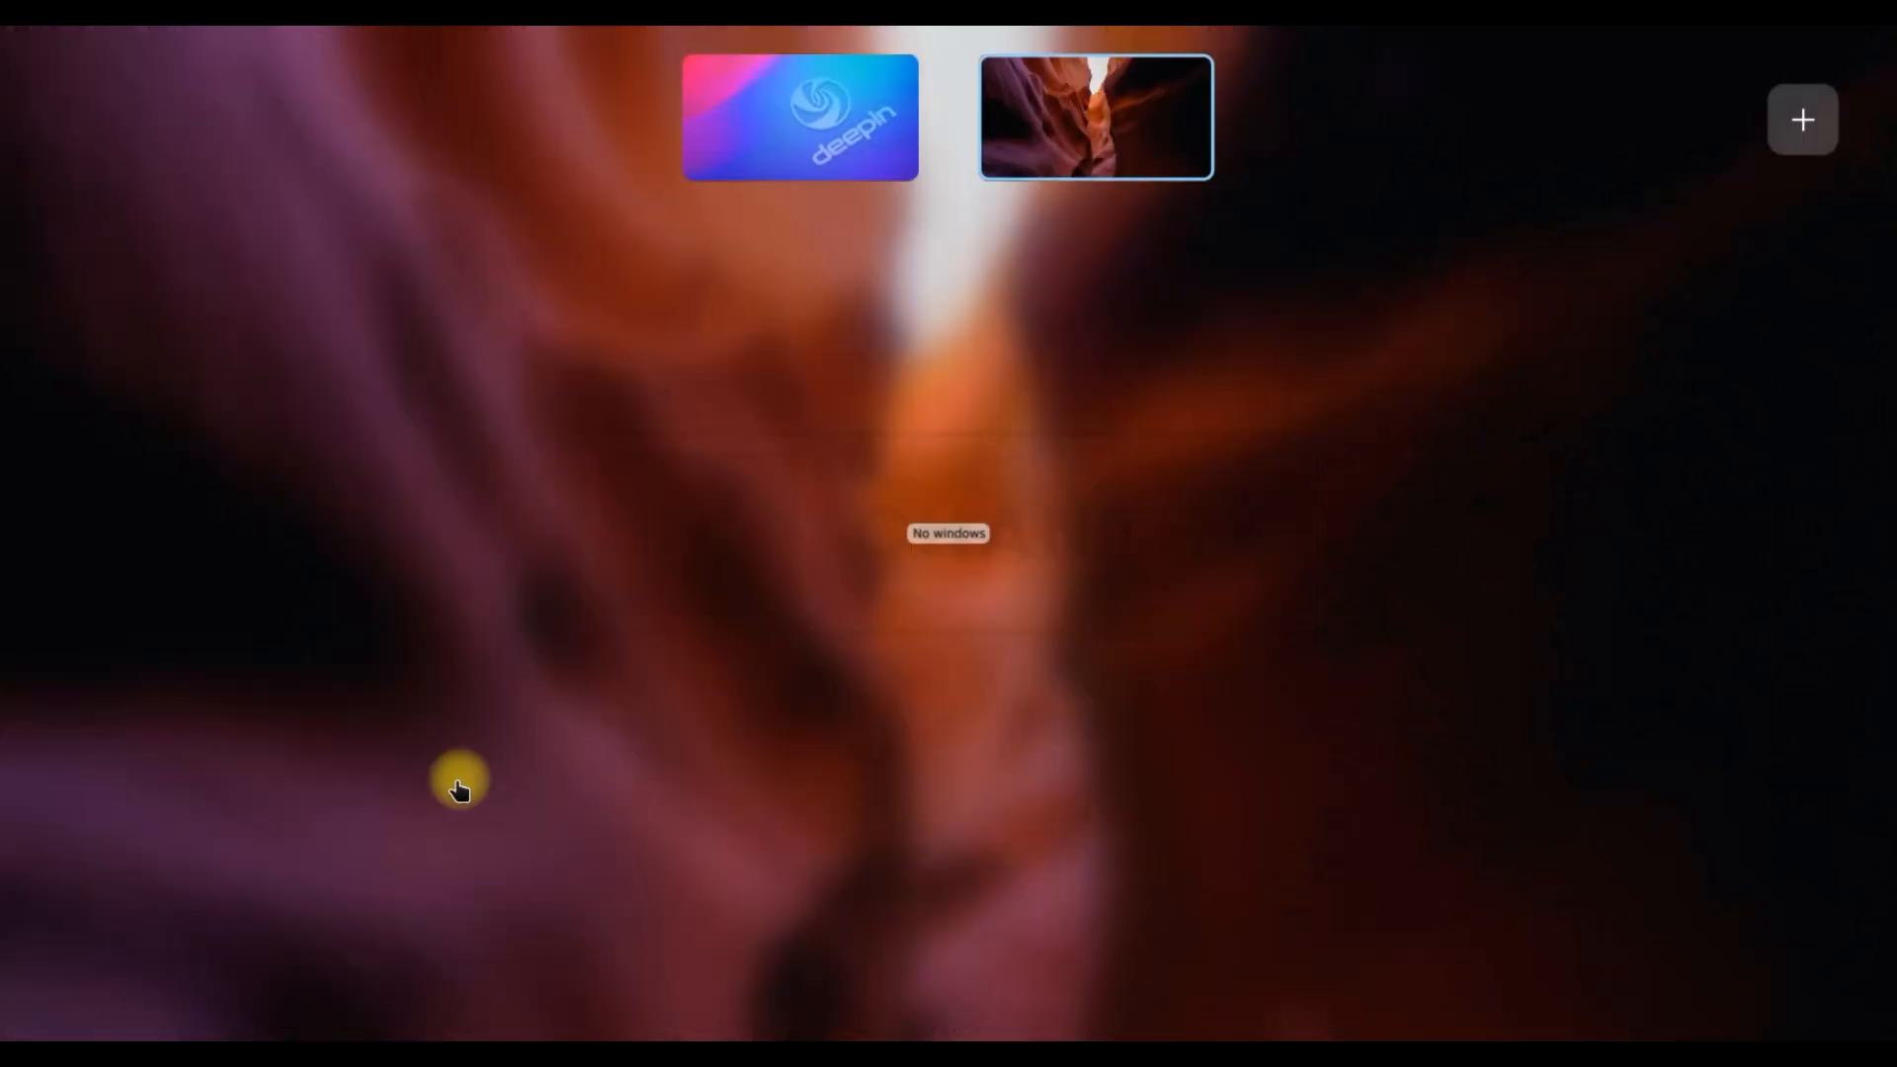
pyautogui.click(852, 150)
pyautogui.click(711, 754)
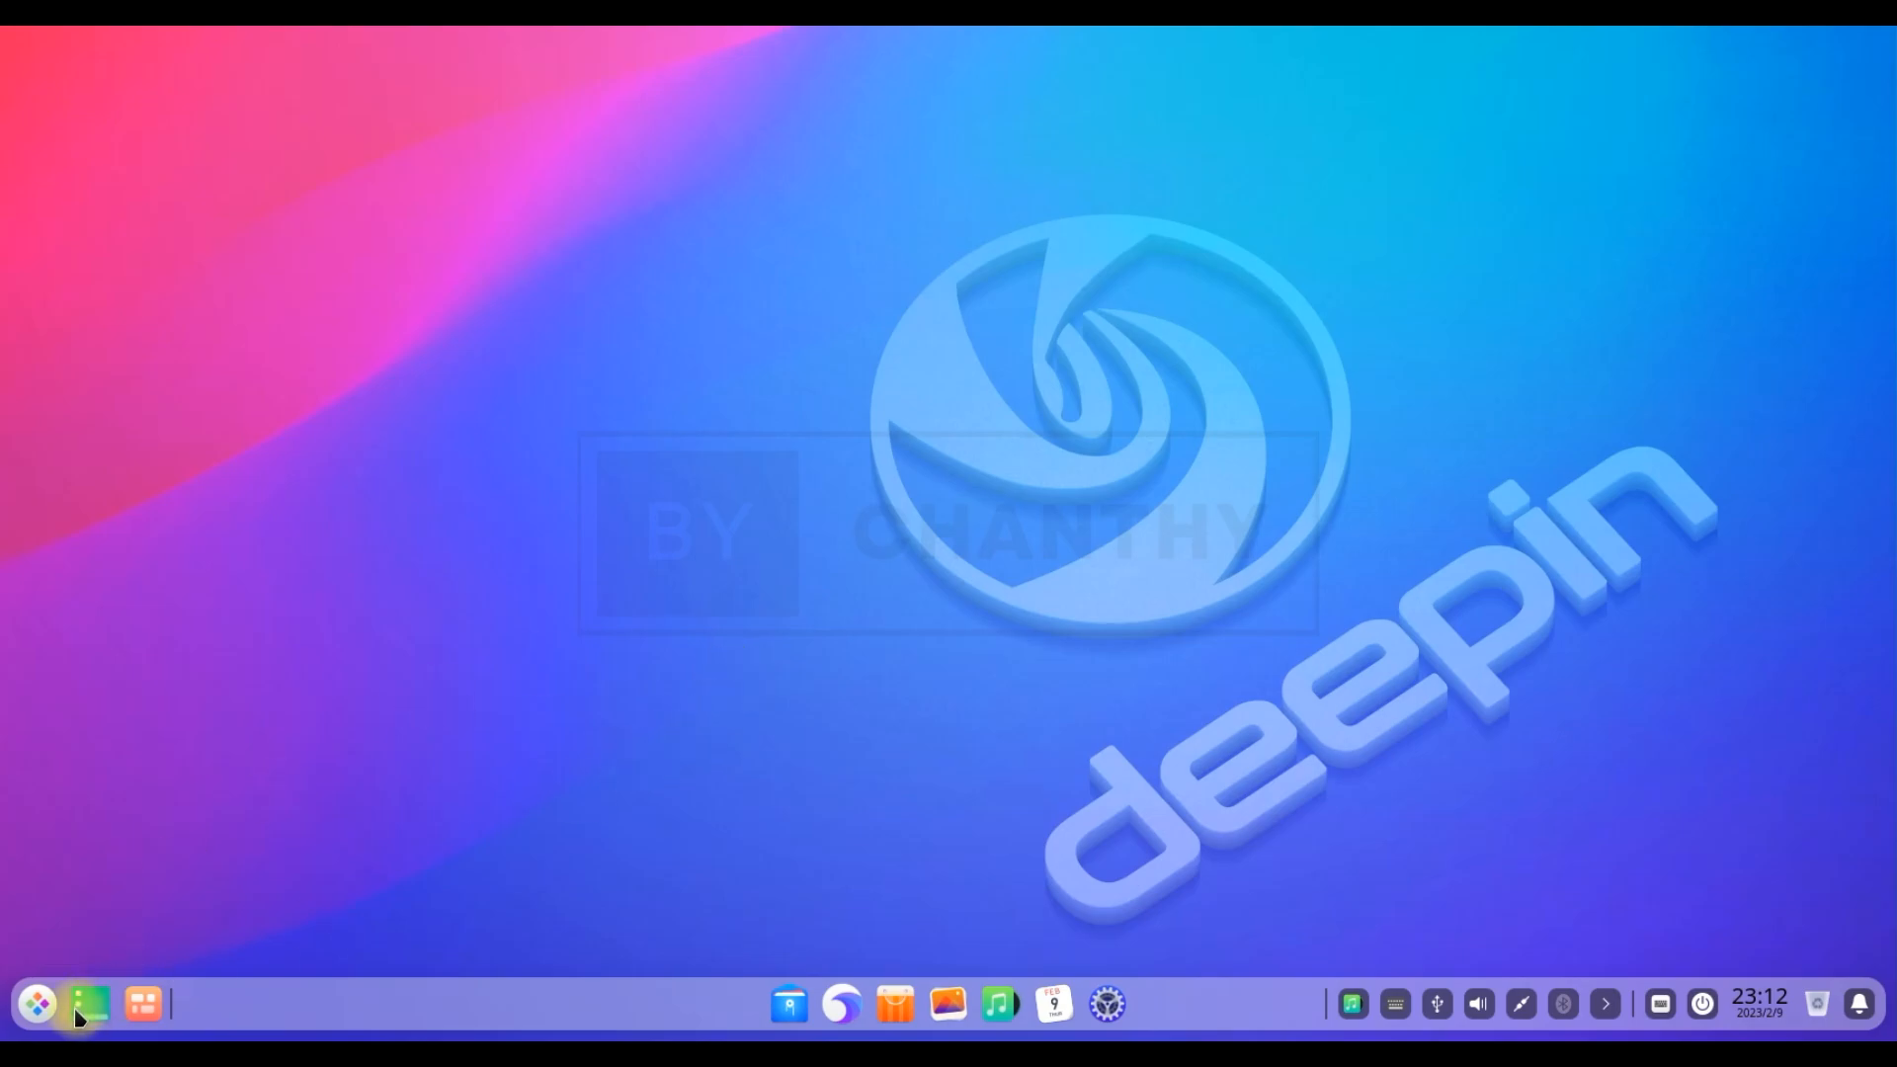
pyautogui.click(24, 1008)
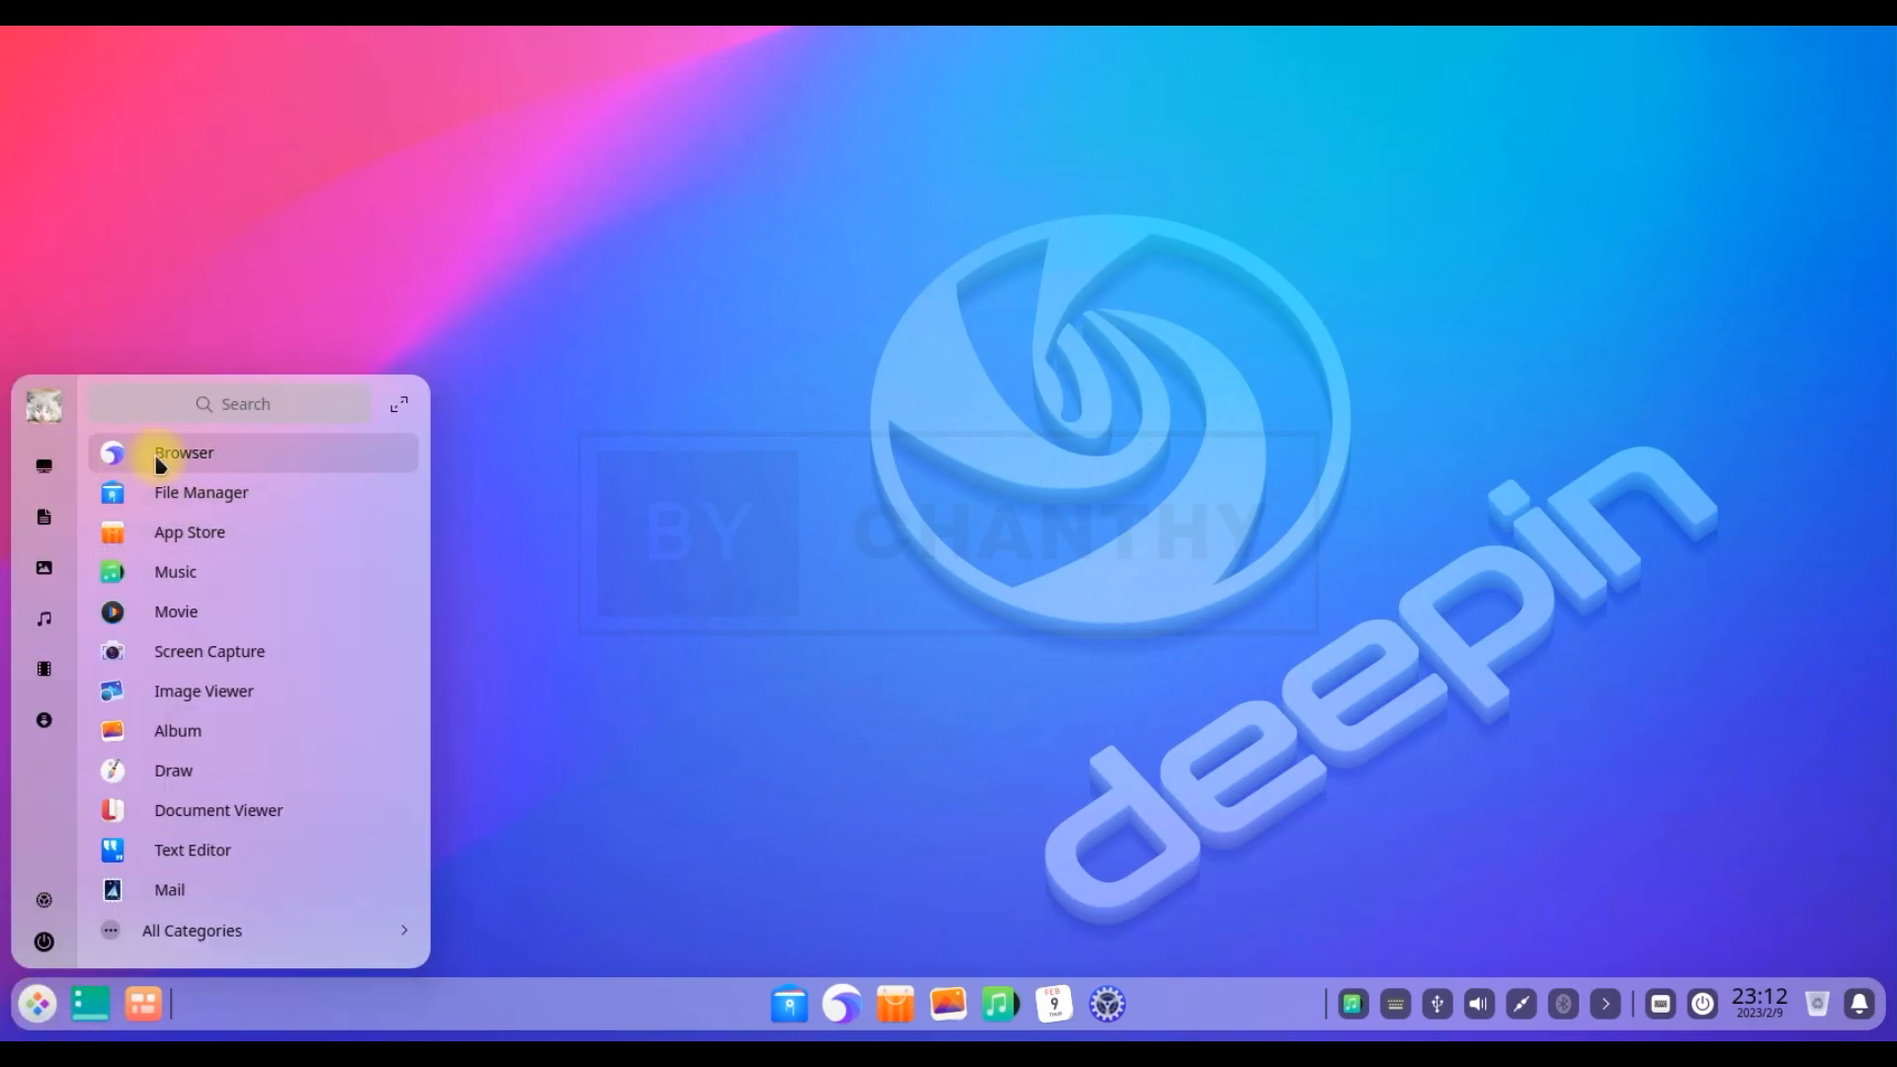
pyautogui.click(225, 940)
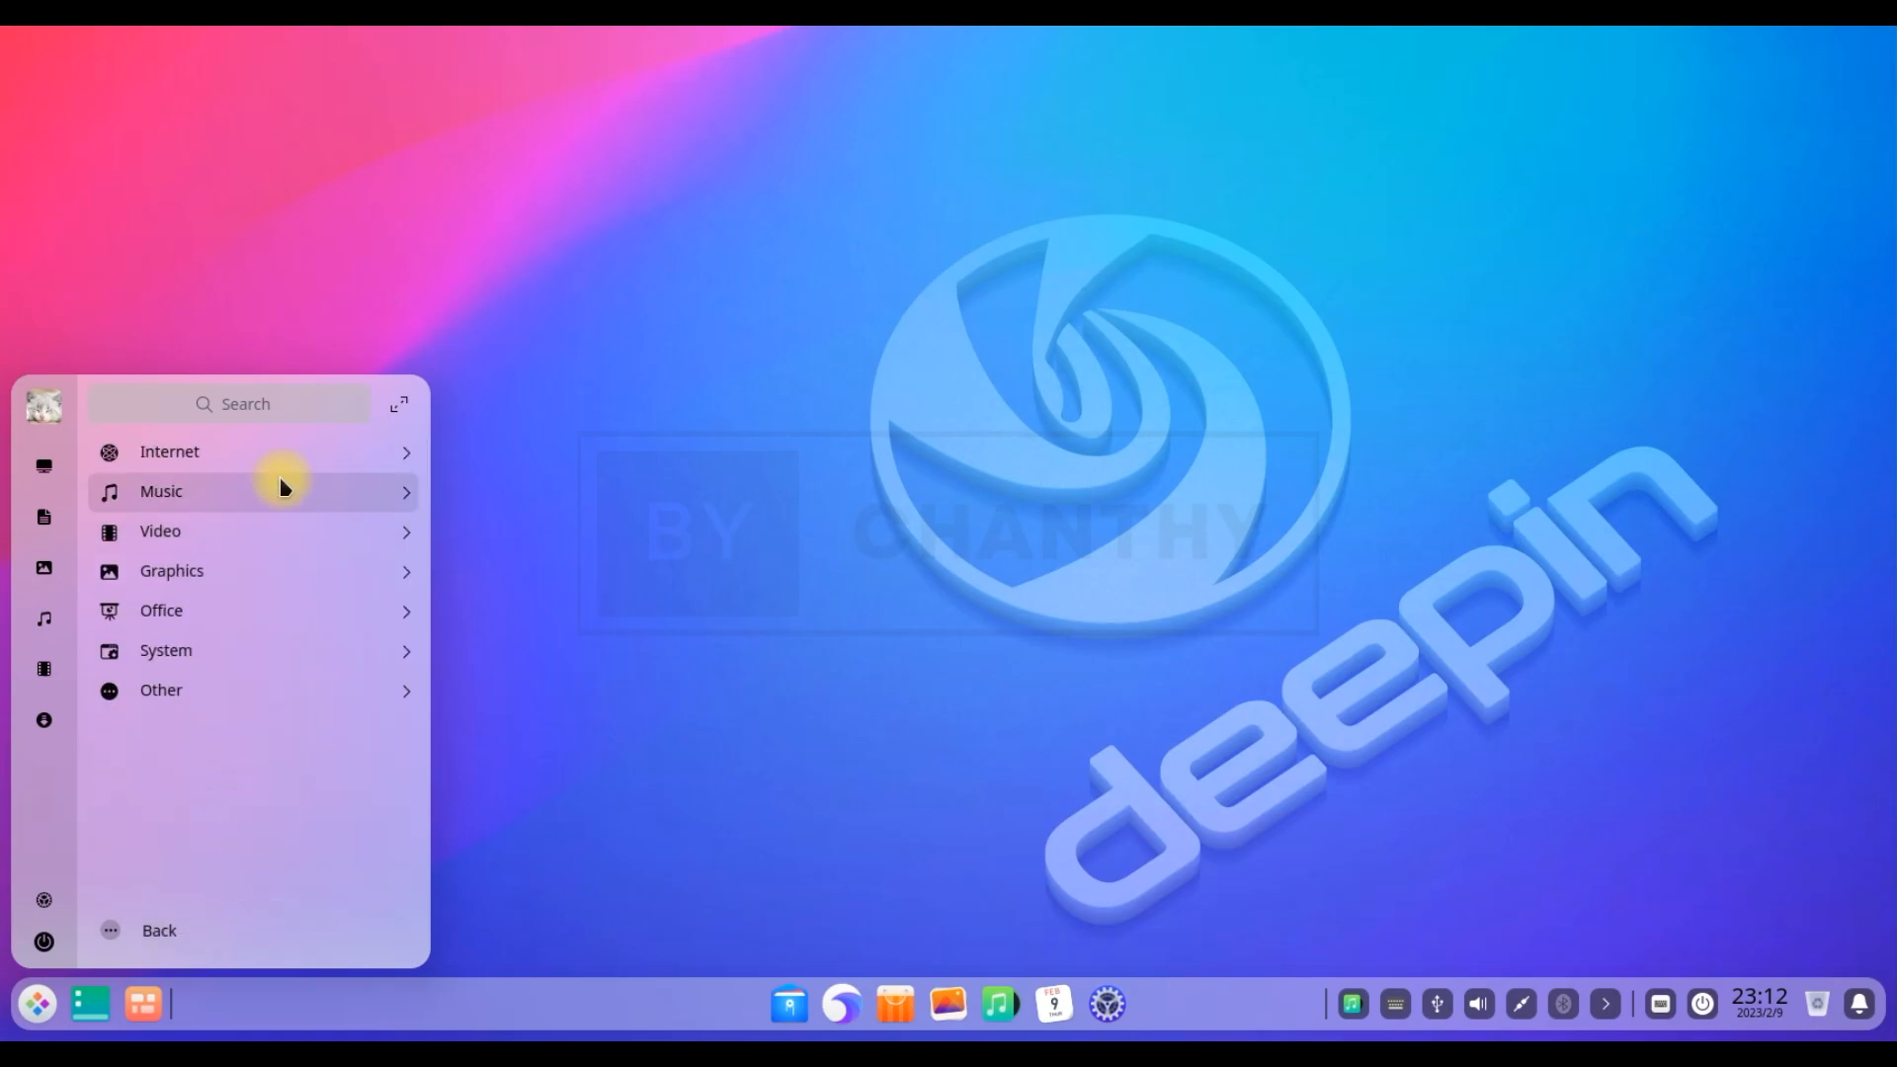
pyautogui.click(281, 451)
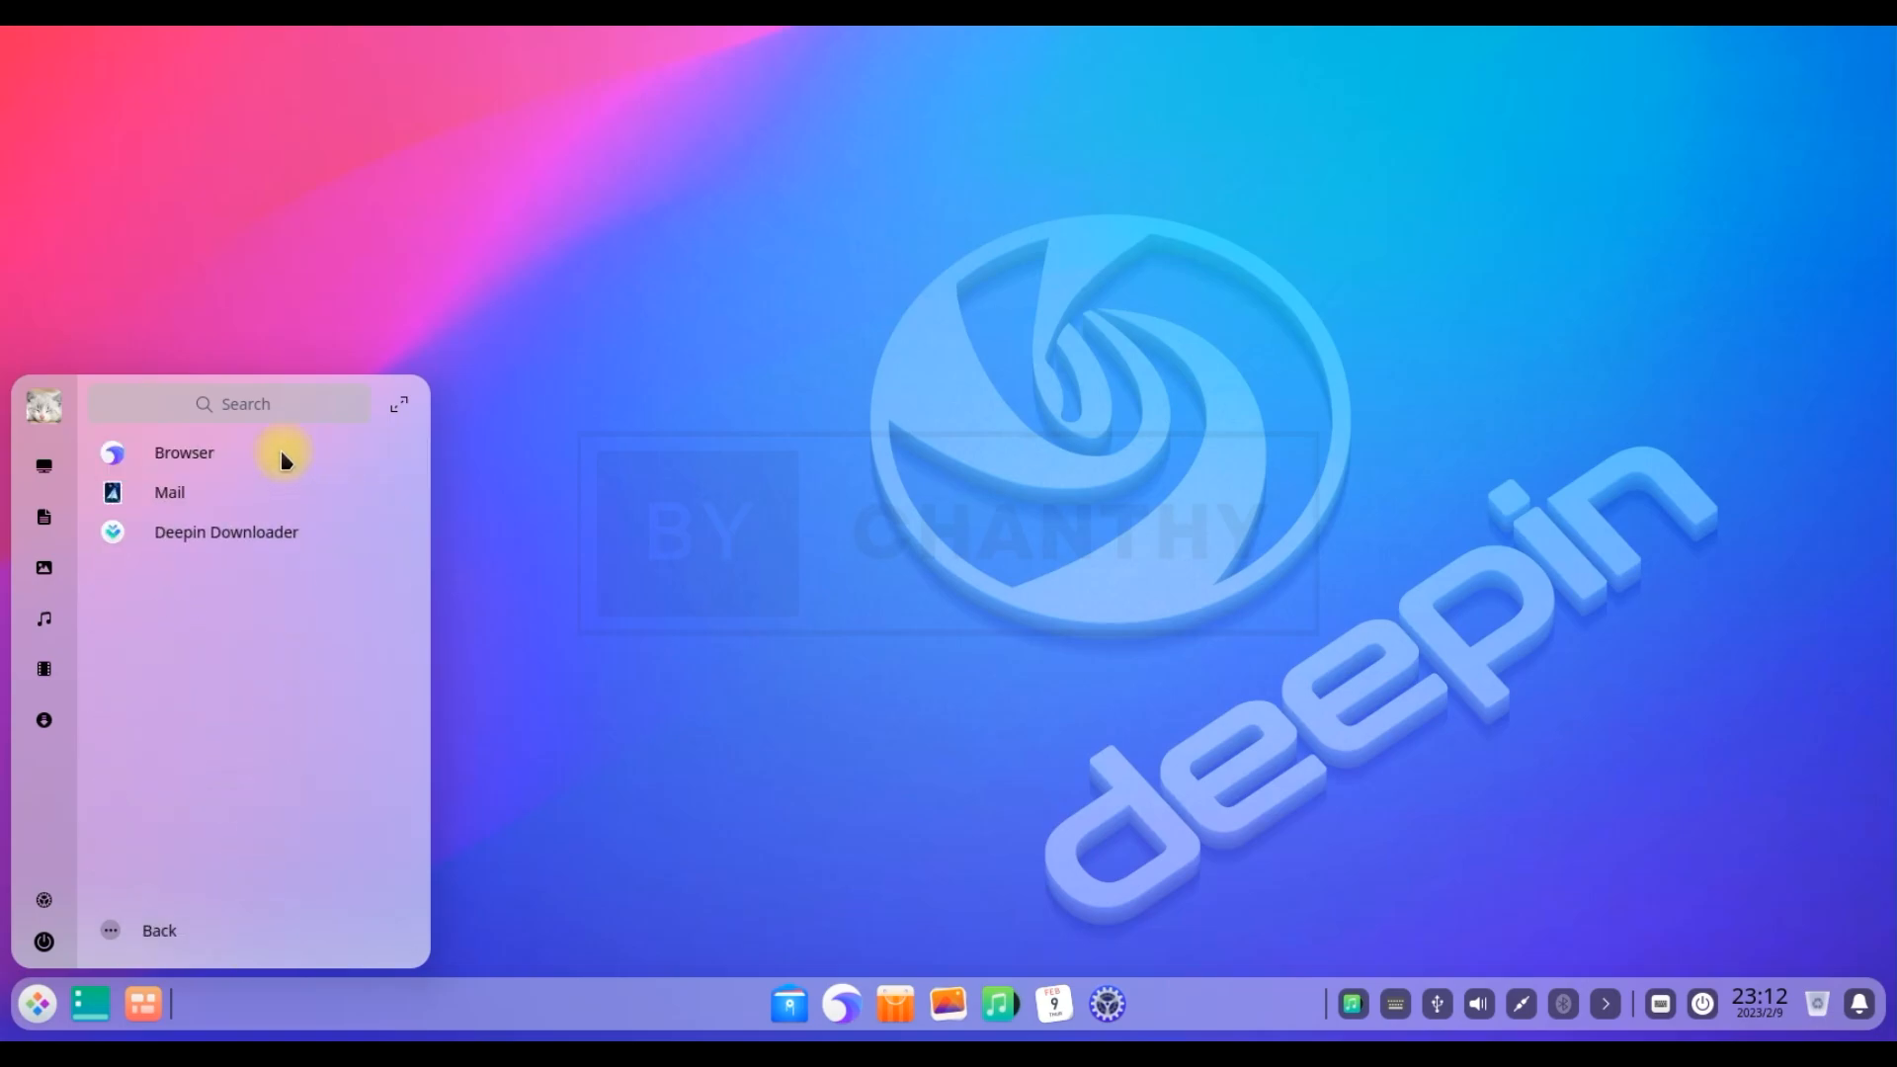
pyautogui.click(133, 928)
pyautogui.click(140, 502)
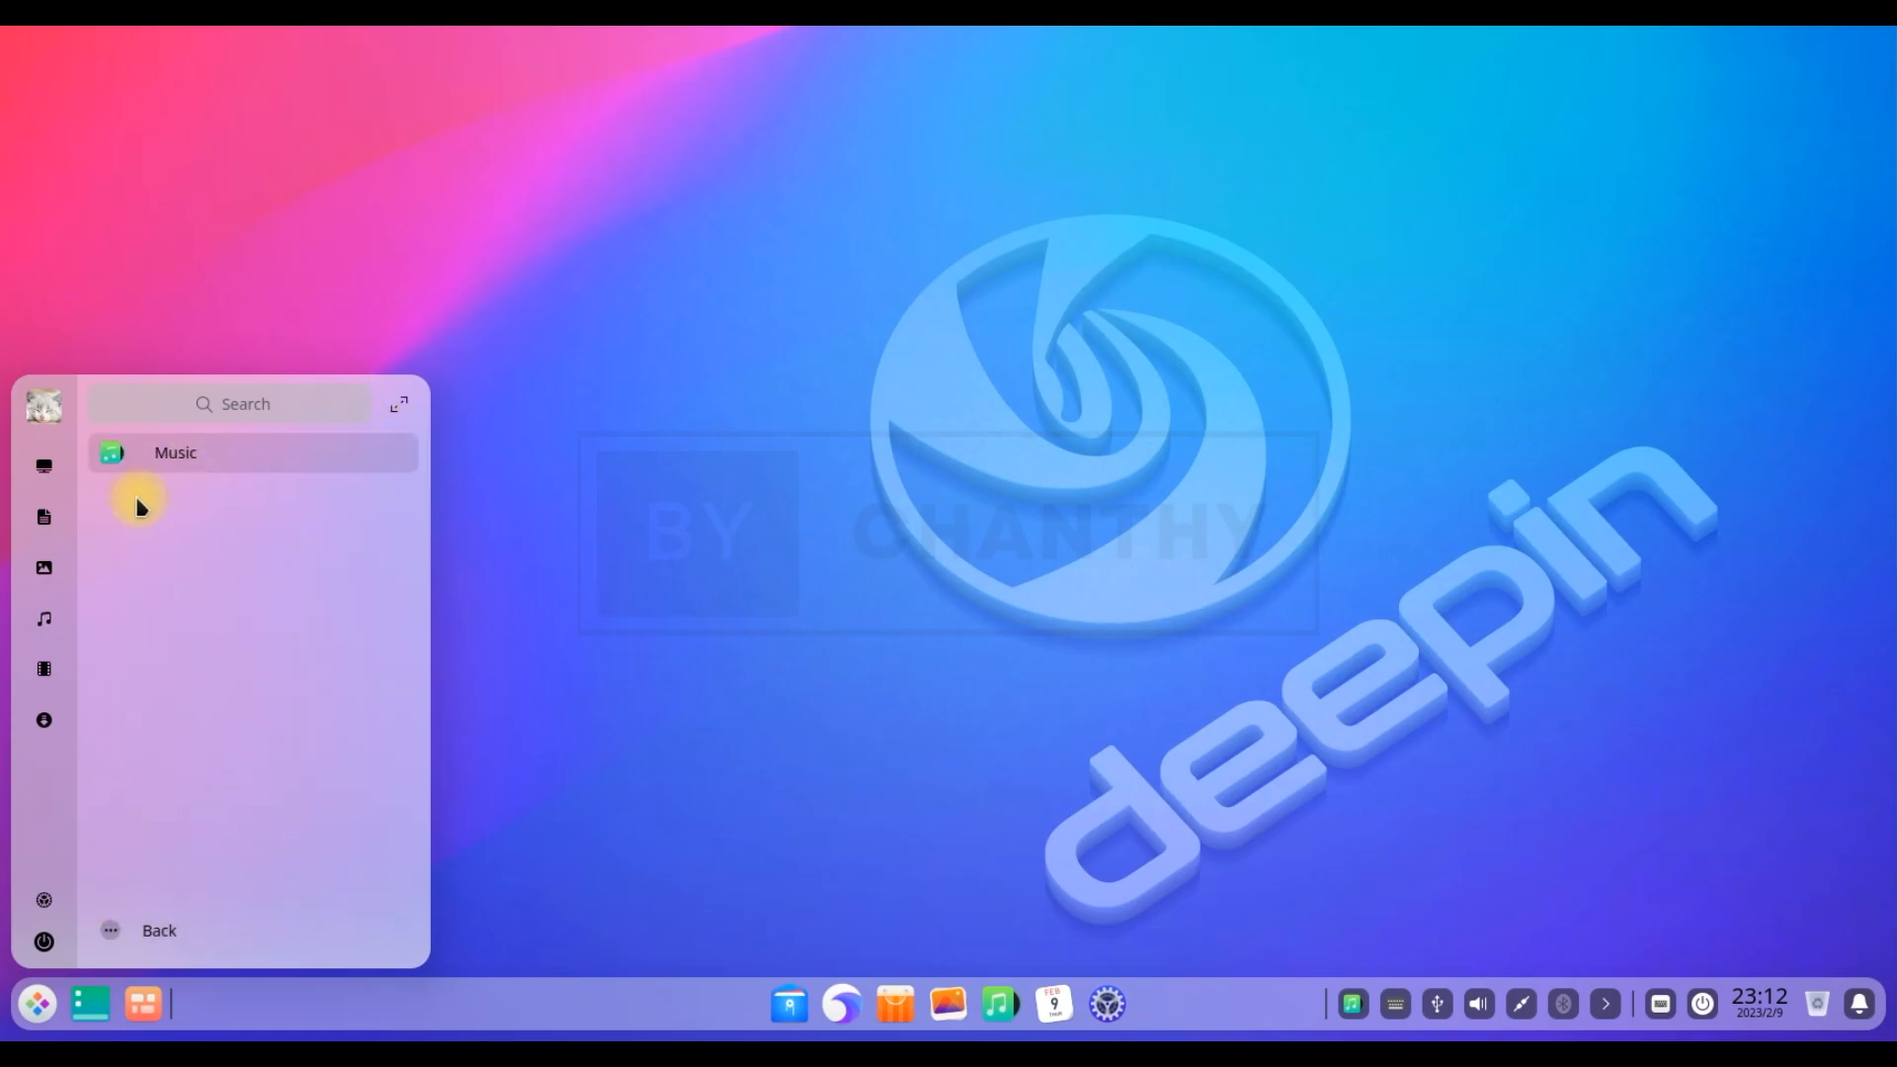
pyautogui.click(129, 929)
pyautogui.click(203, 532)
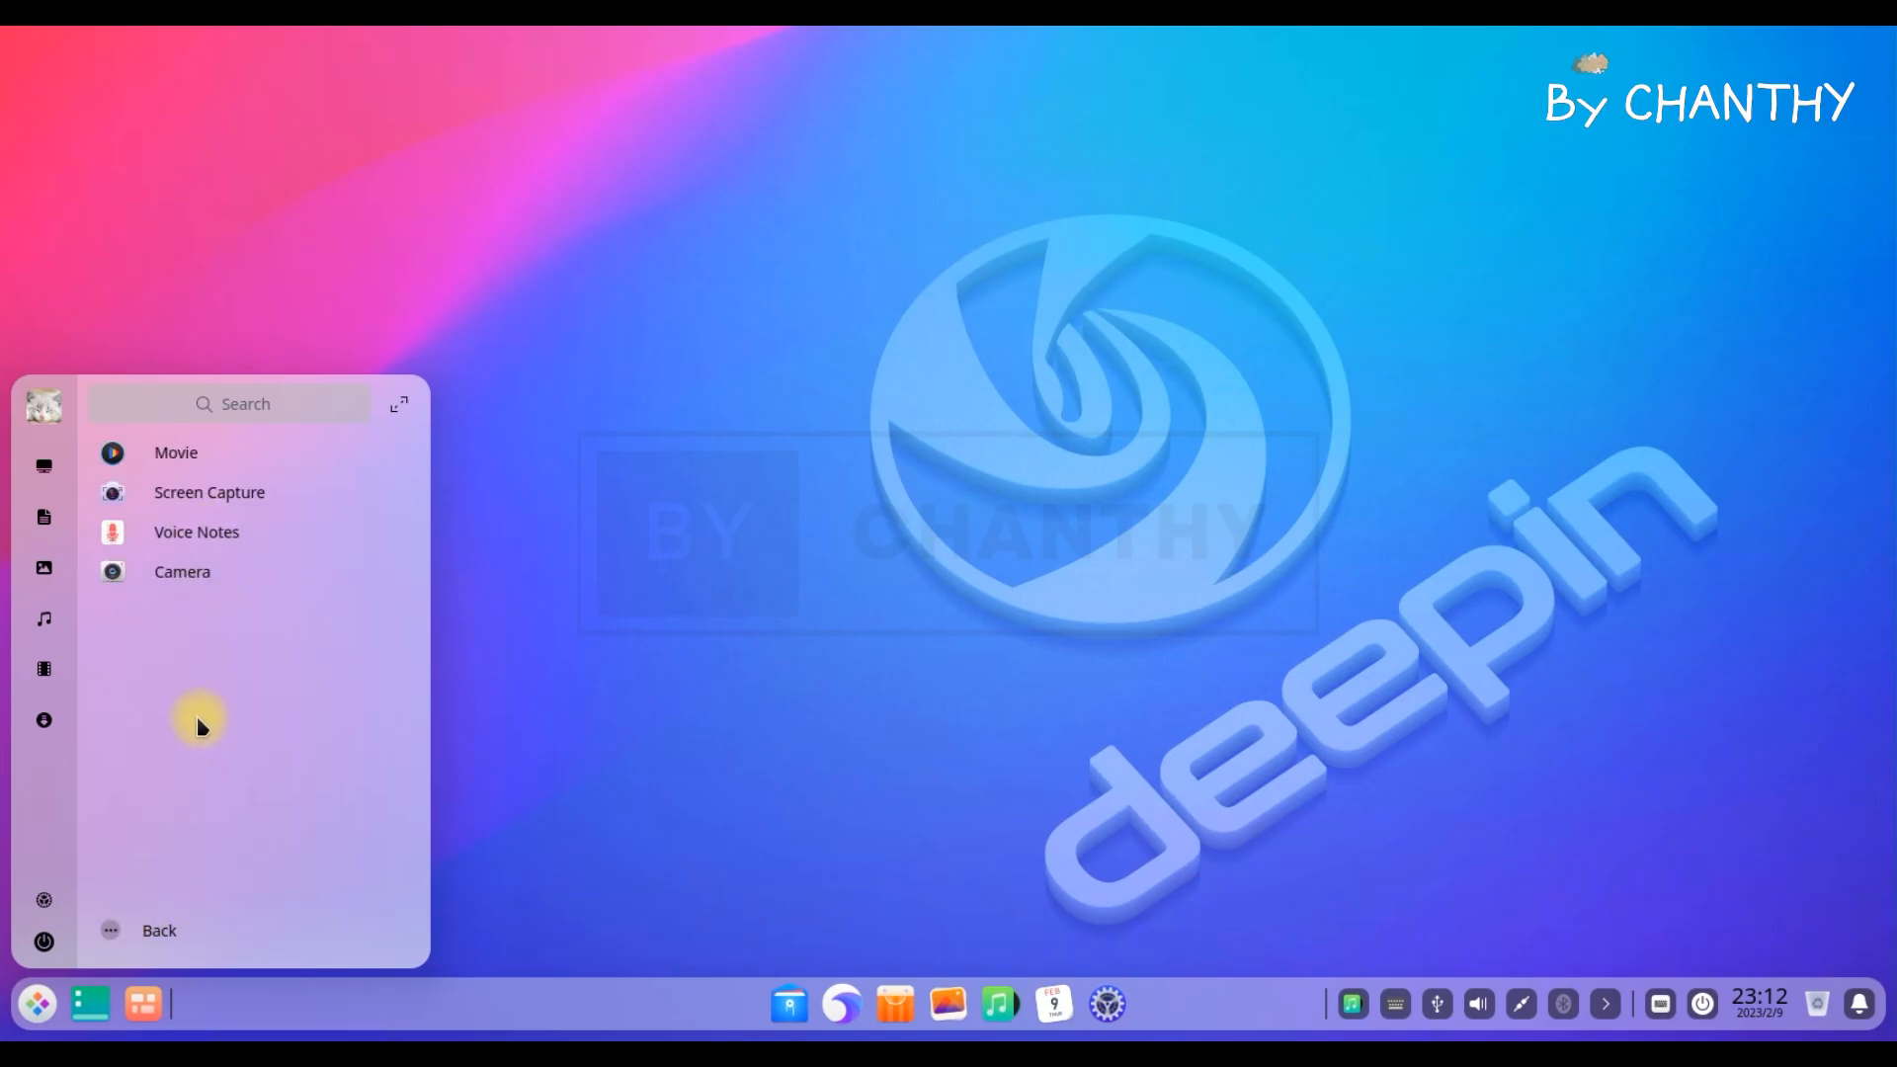
pyautogui.click(142, 933)
pyautogui.click(198, 567)
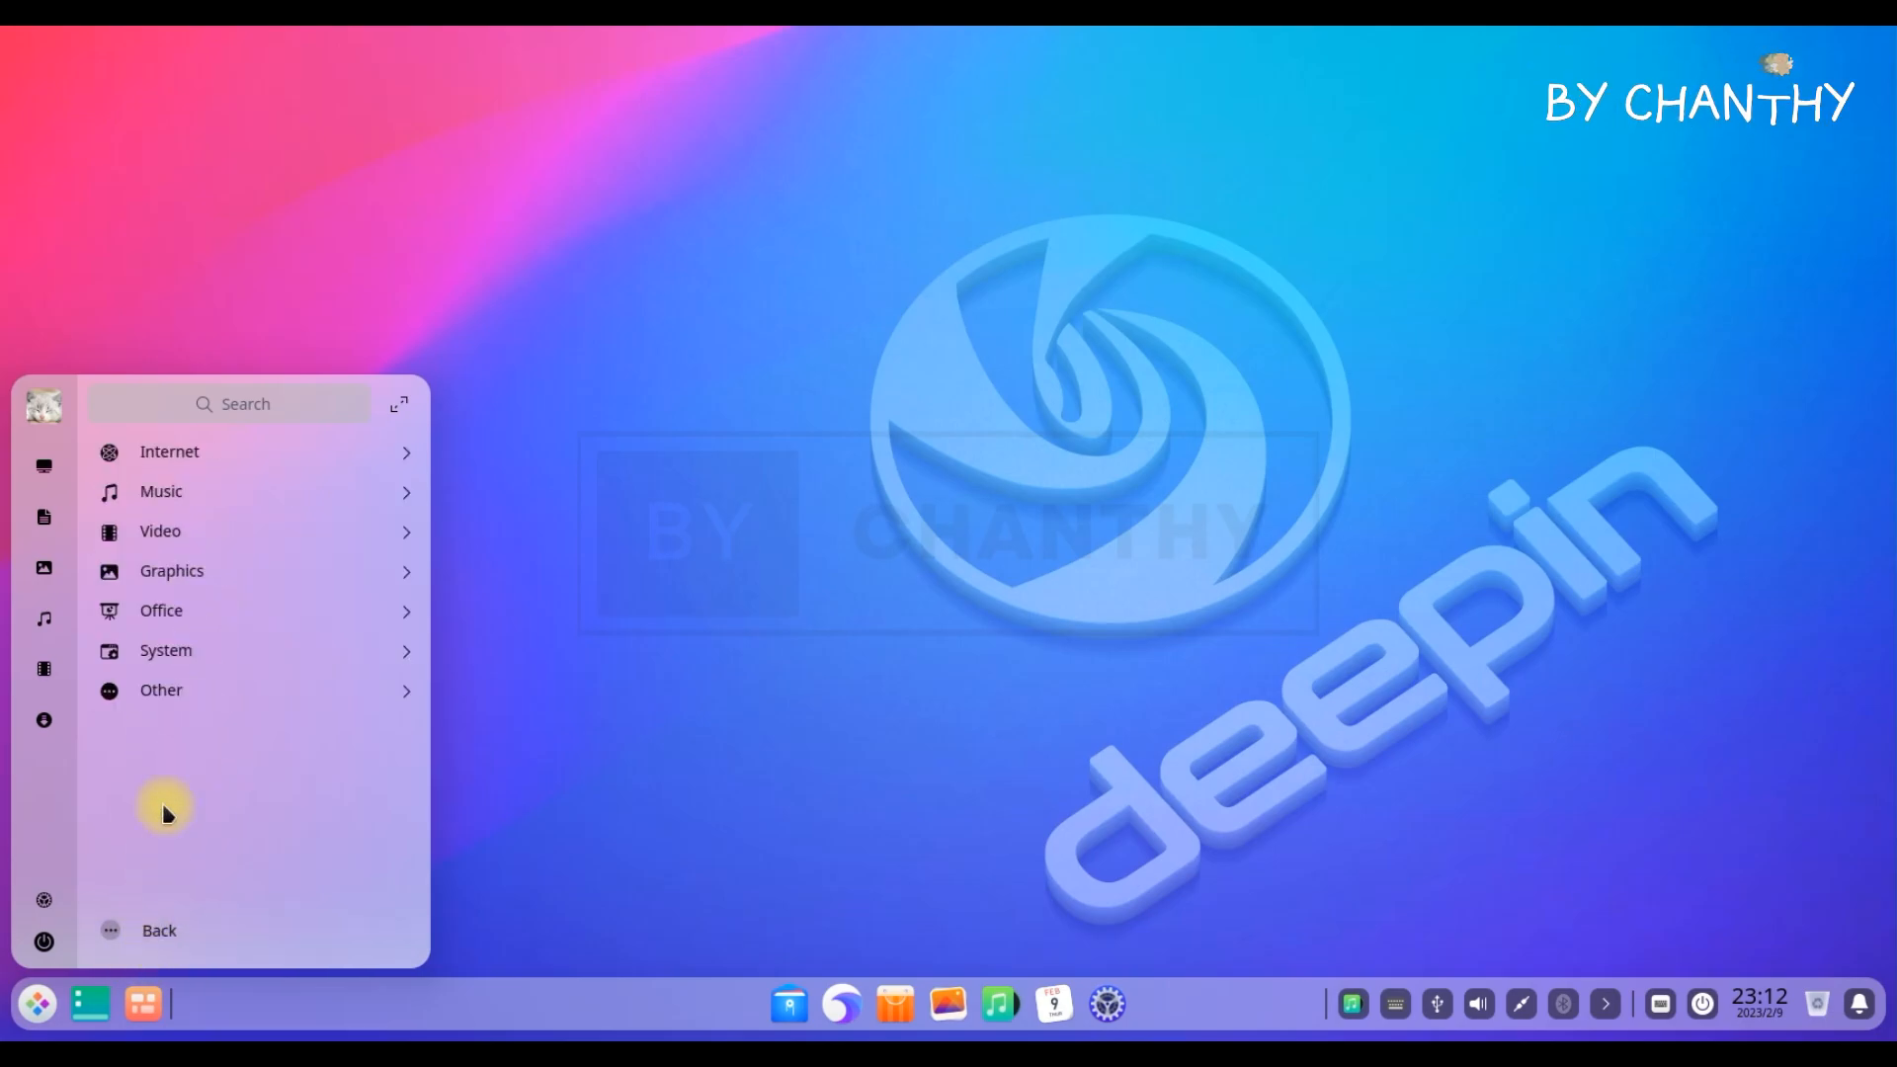
pyautogui.click(198, 615)
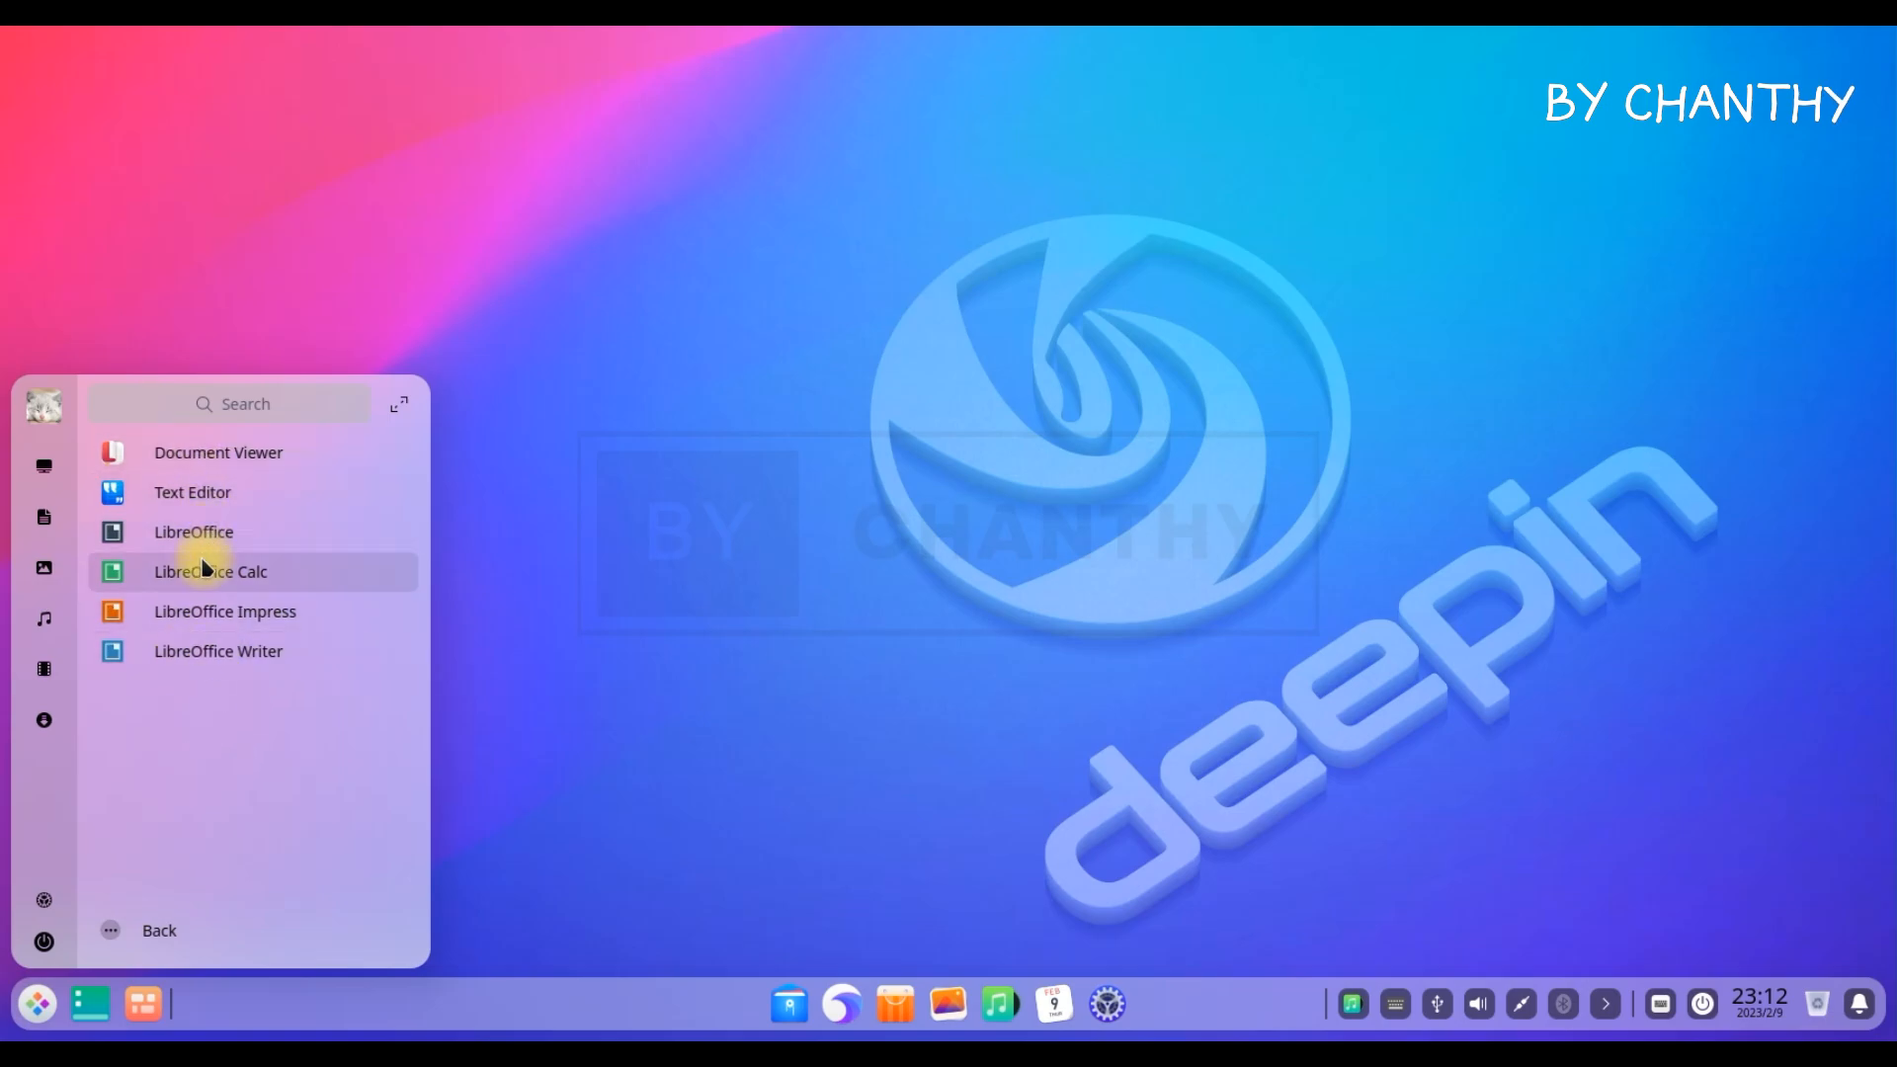
pyautogui.click(153, 924)
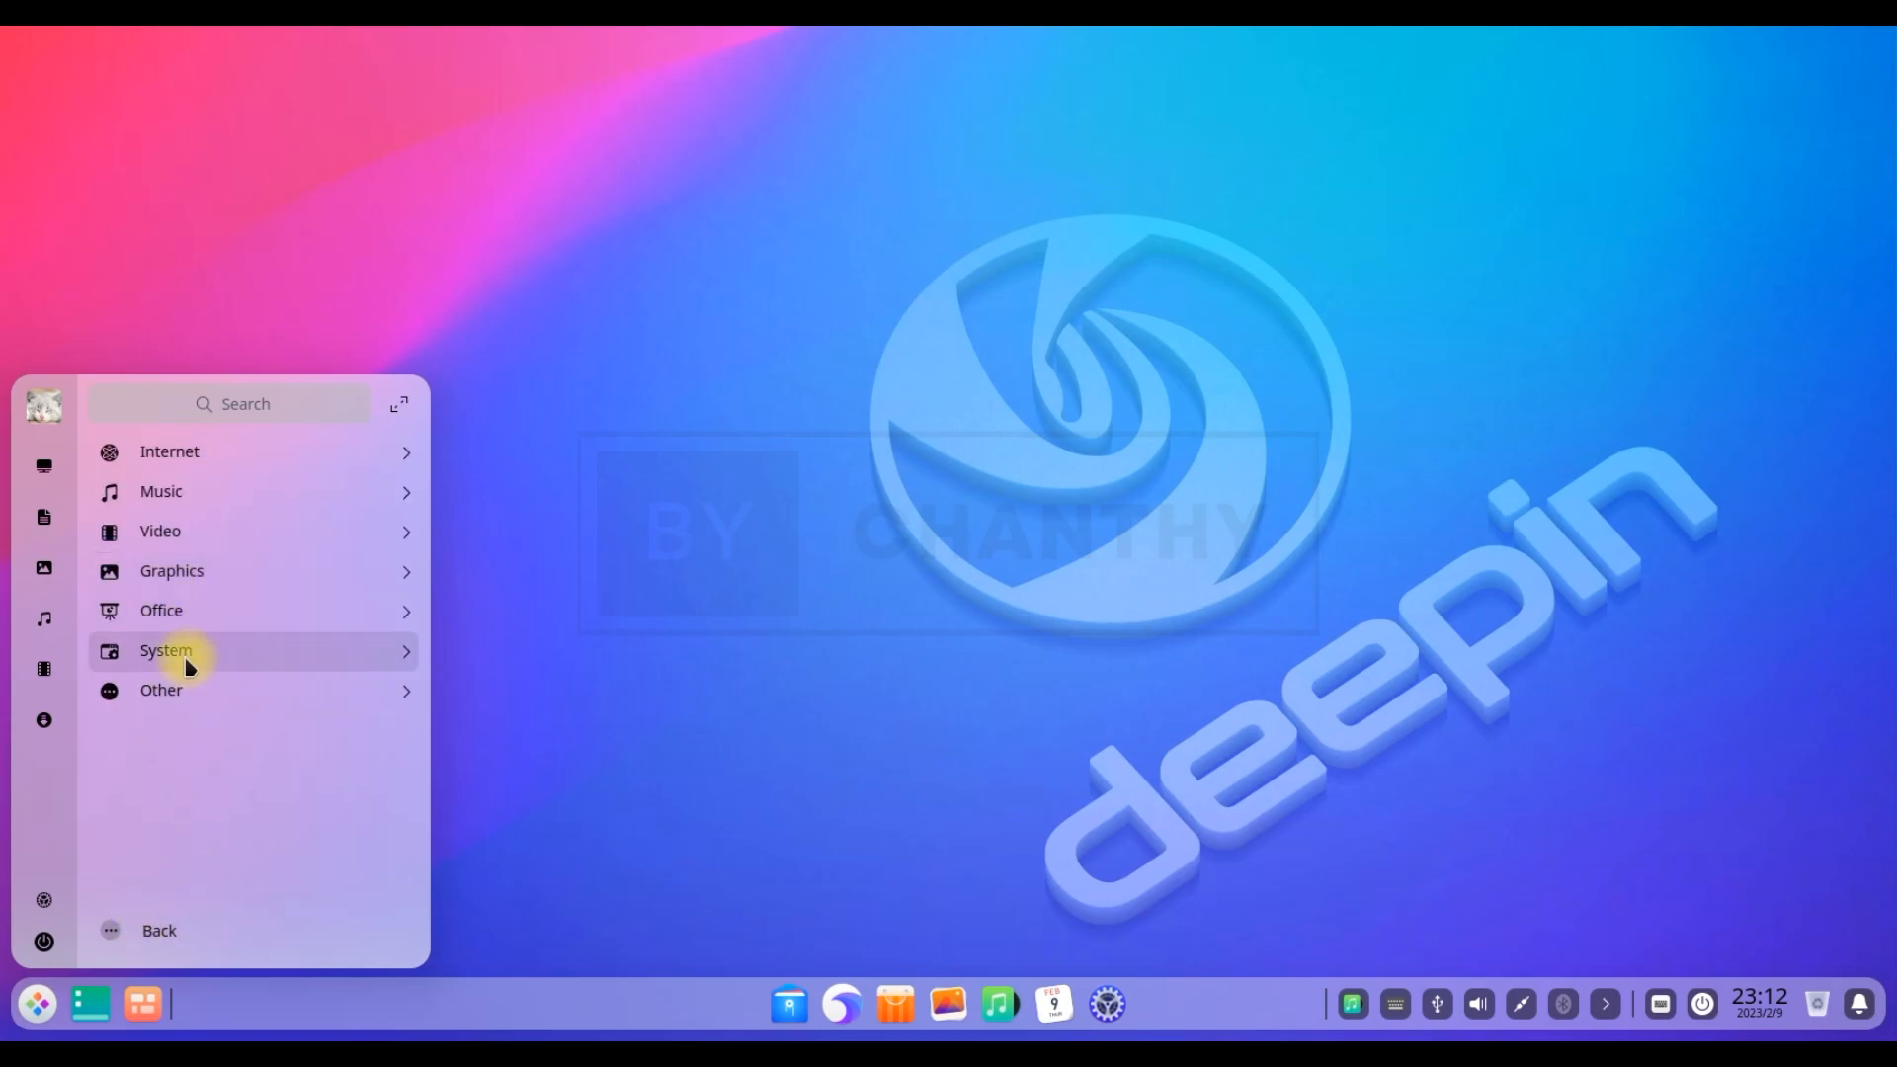
pyautogui.click(187, 656)
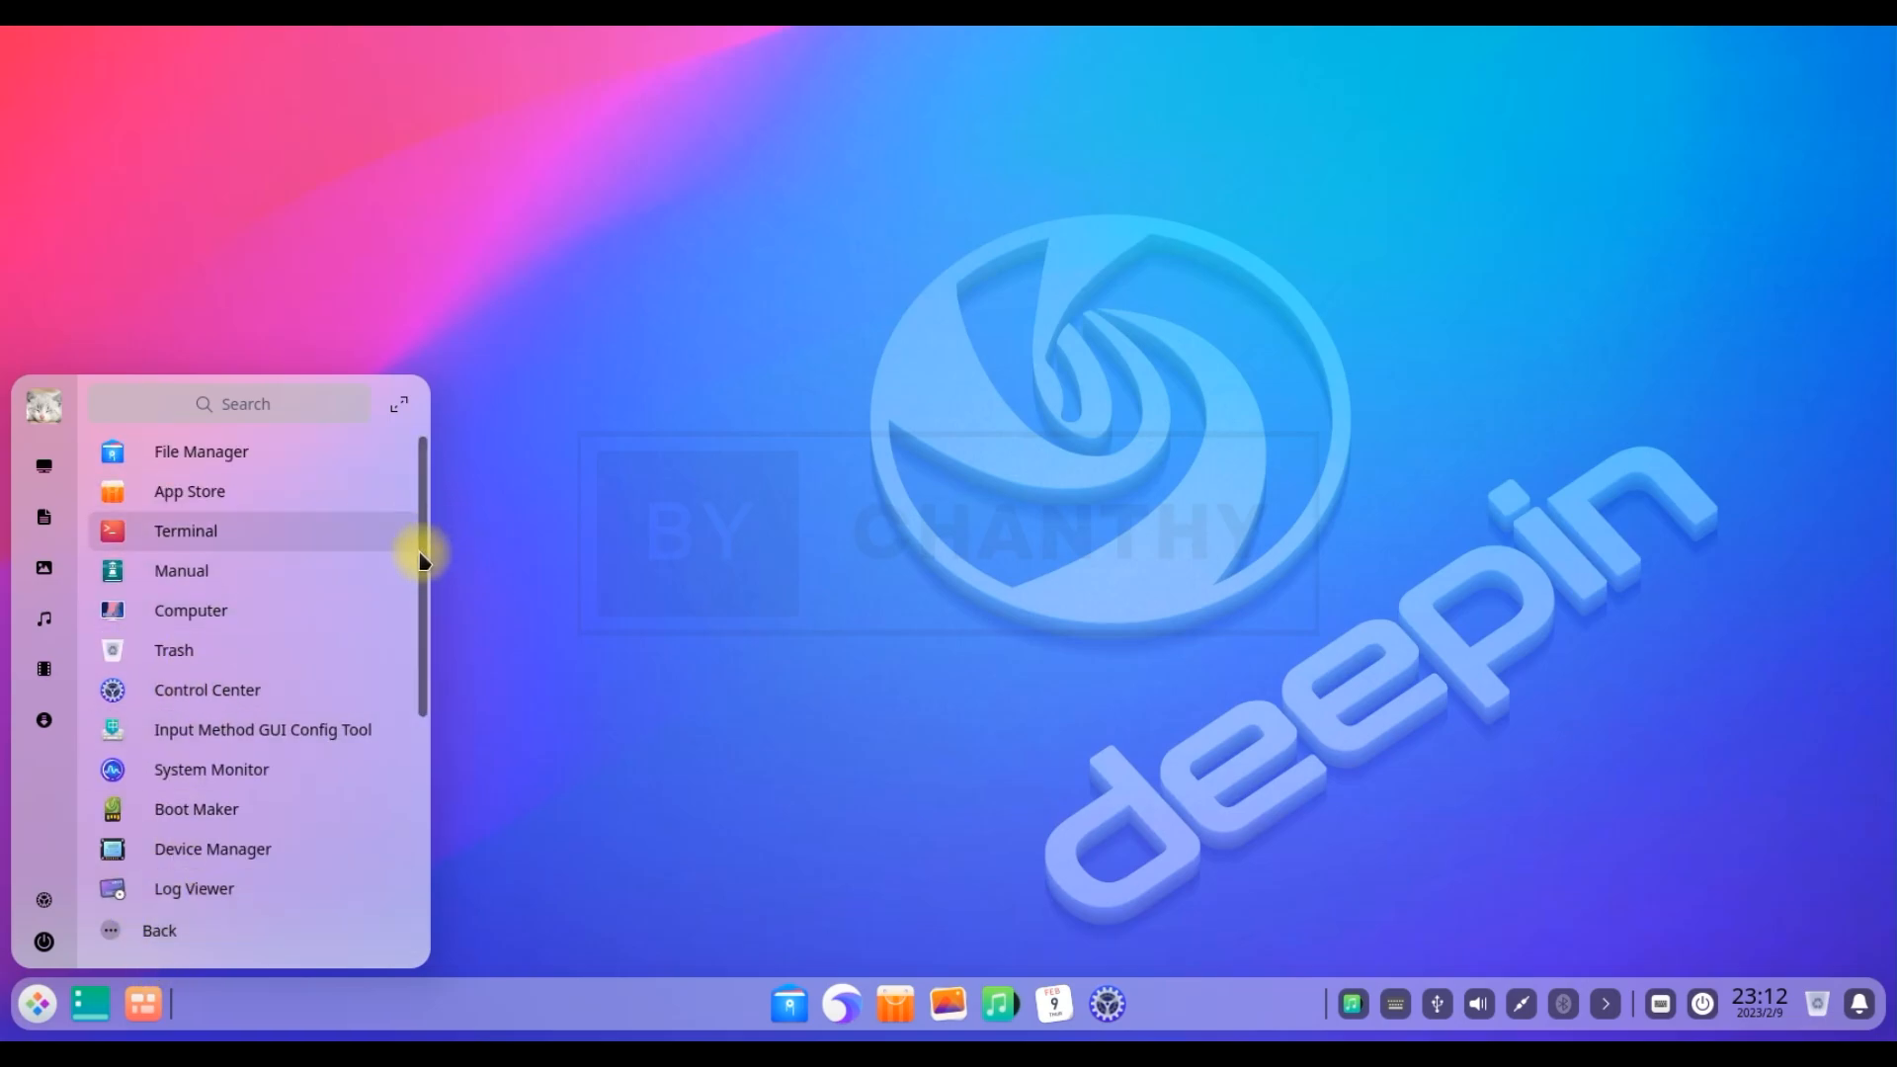
pyautogui.moveTo(423, 537); pyautogui.dragTo(427, 759)
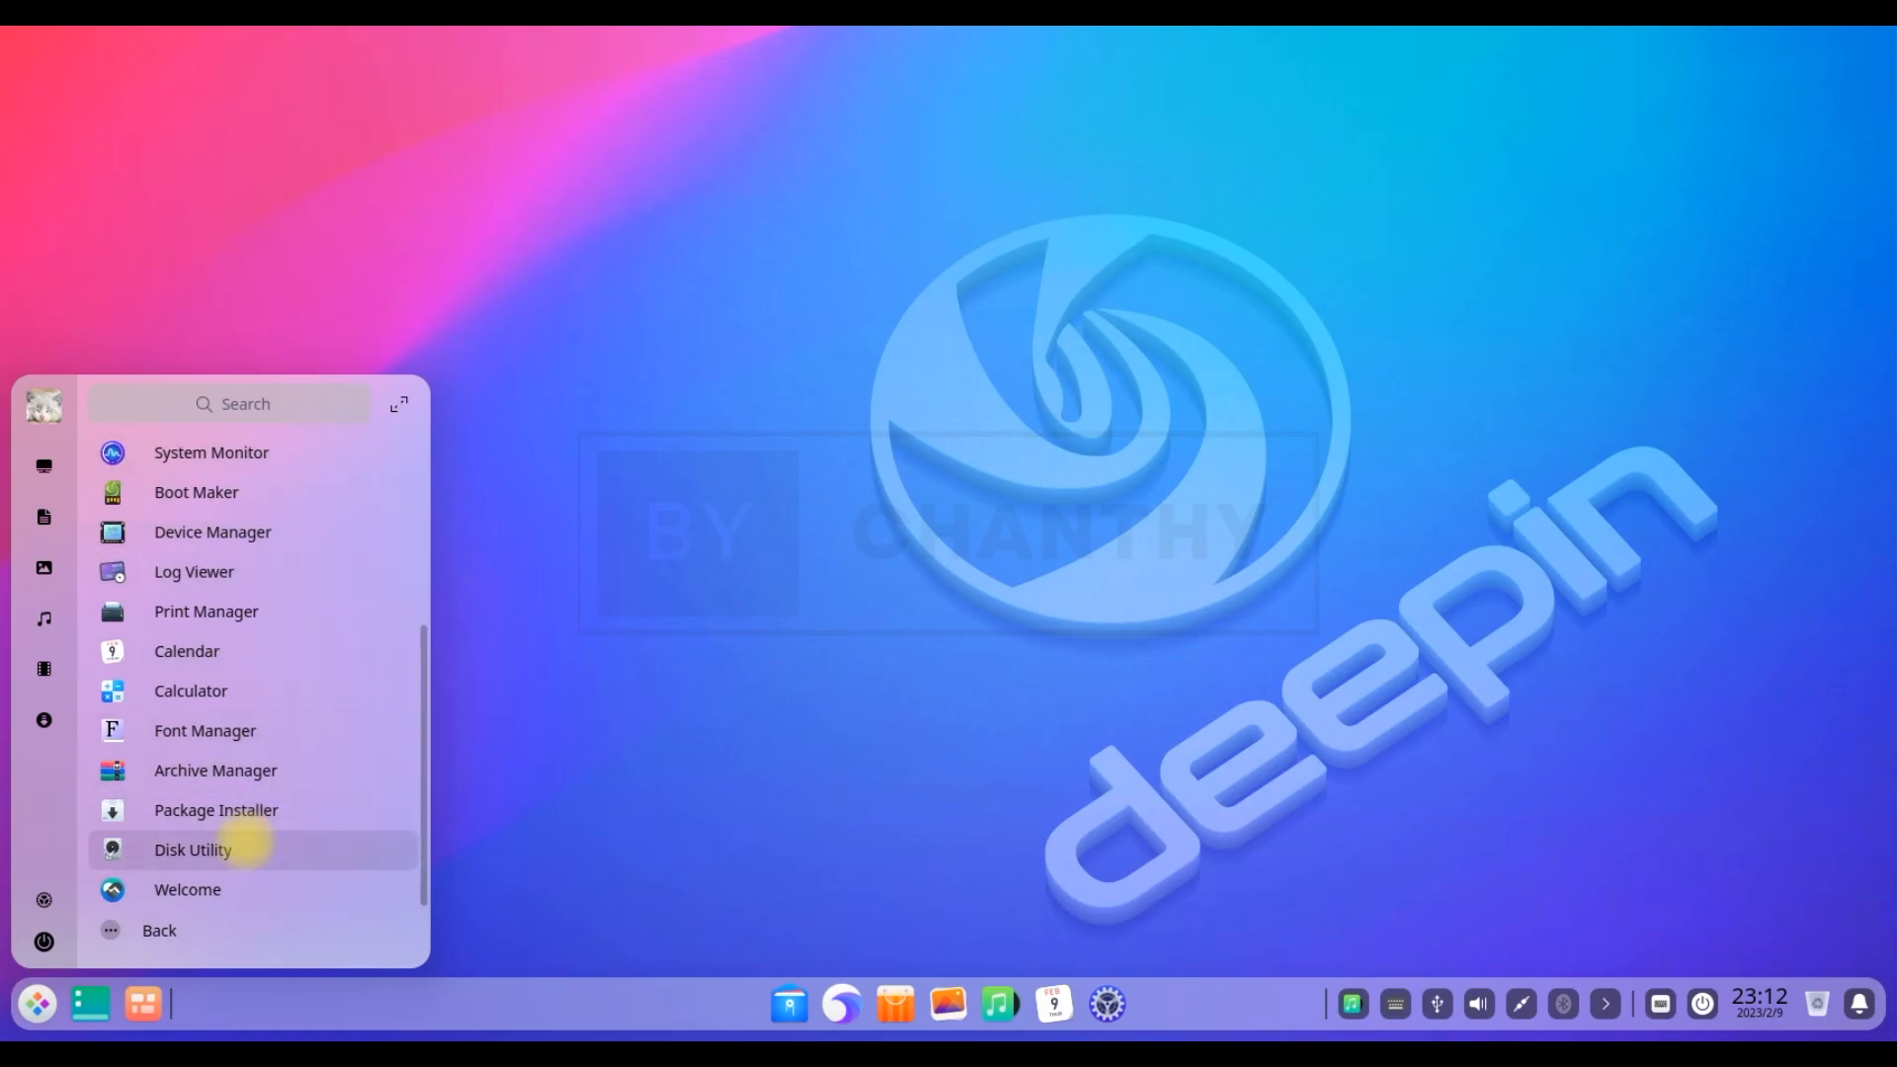
pyautogui.click(148, 932)
pyautogui.click(176, 696)
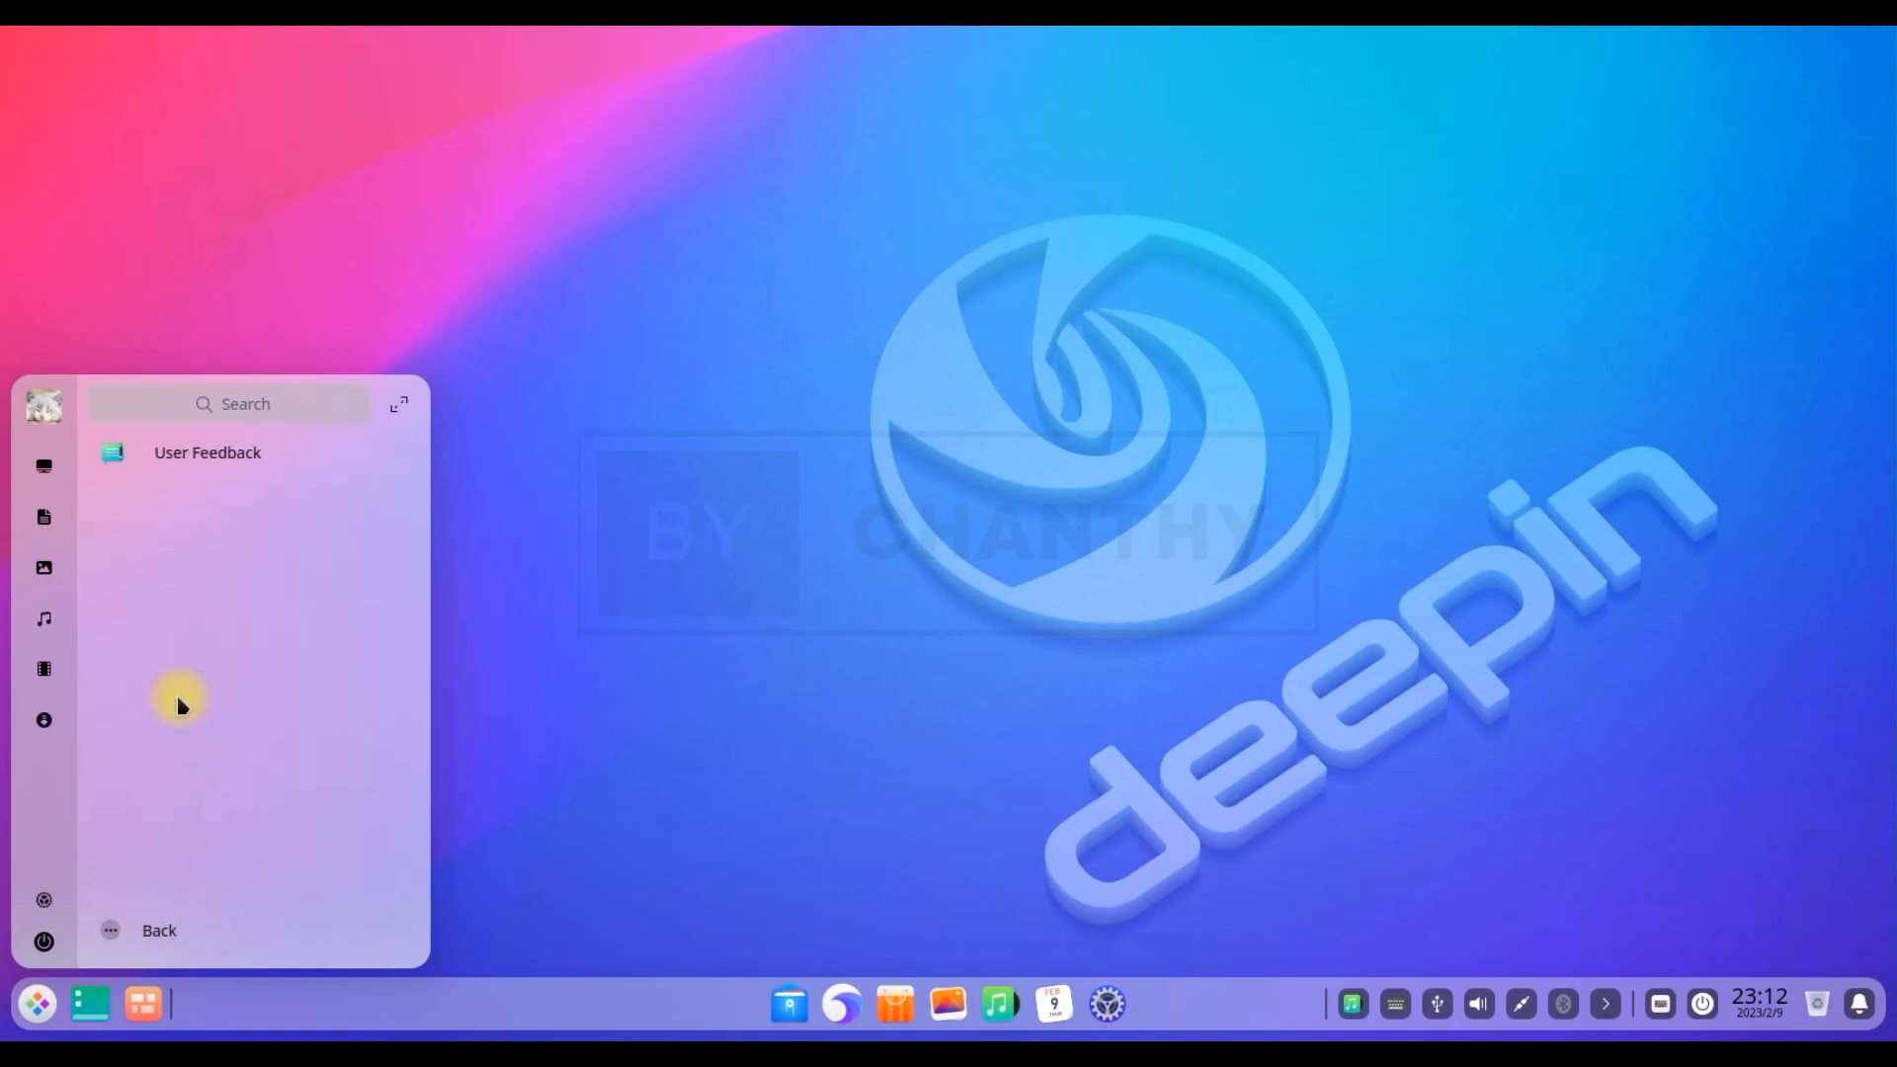
pyautogui.click(163, 928)
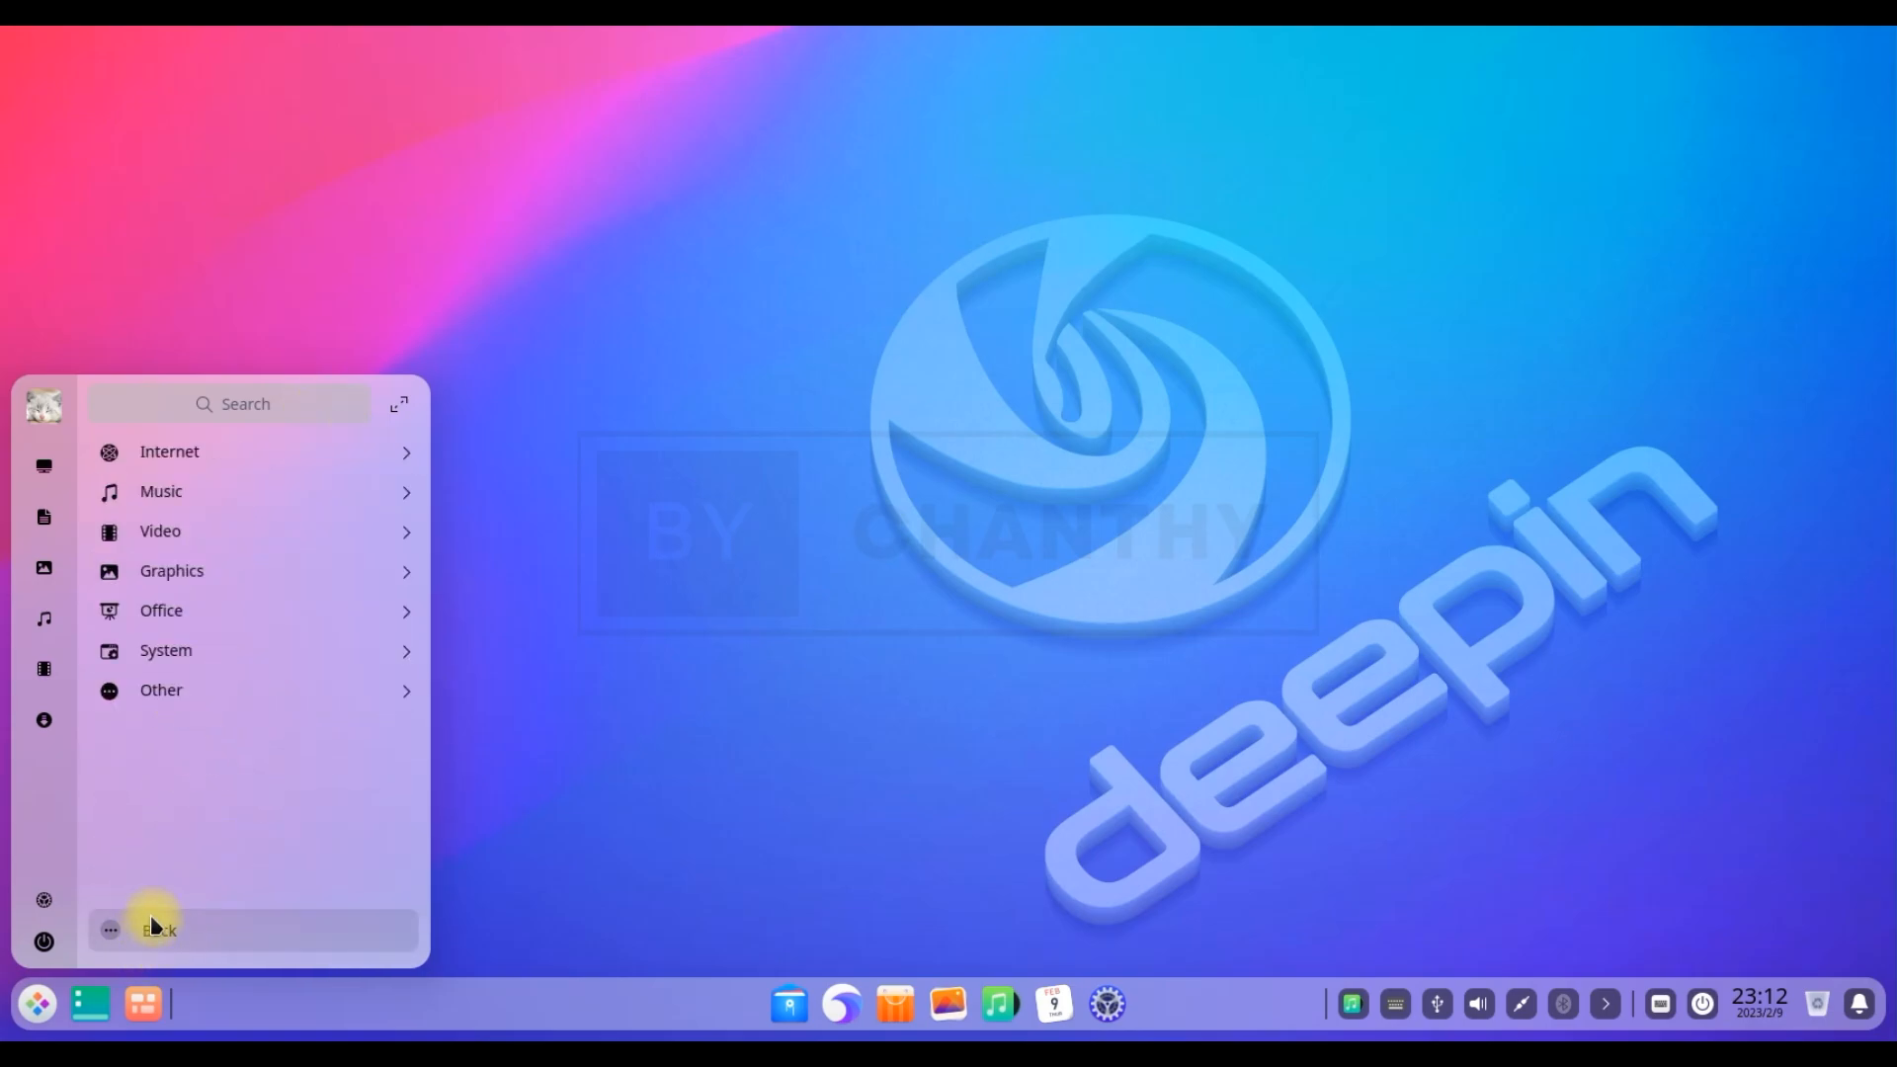
pyautogui.click(45, 466)
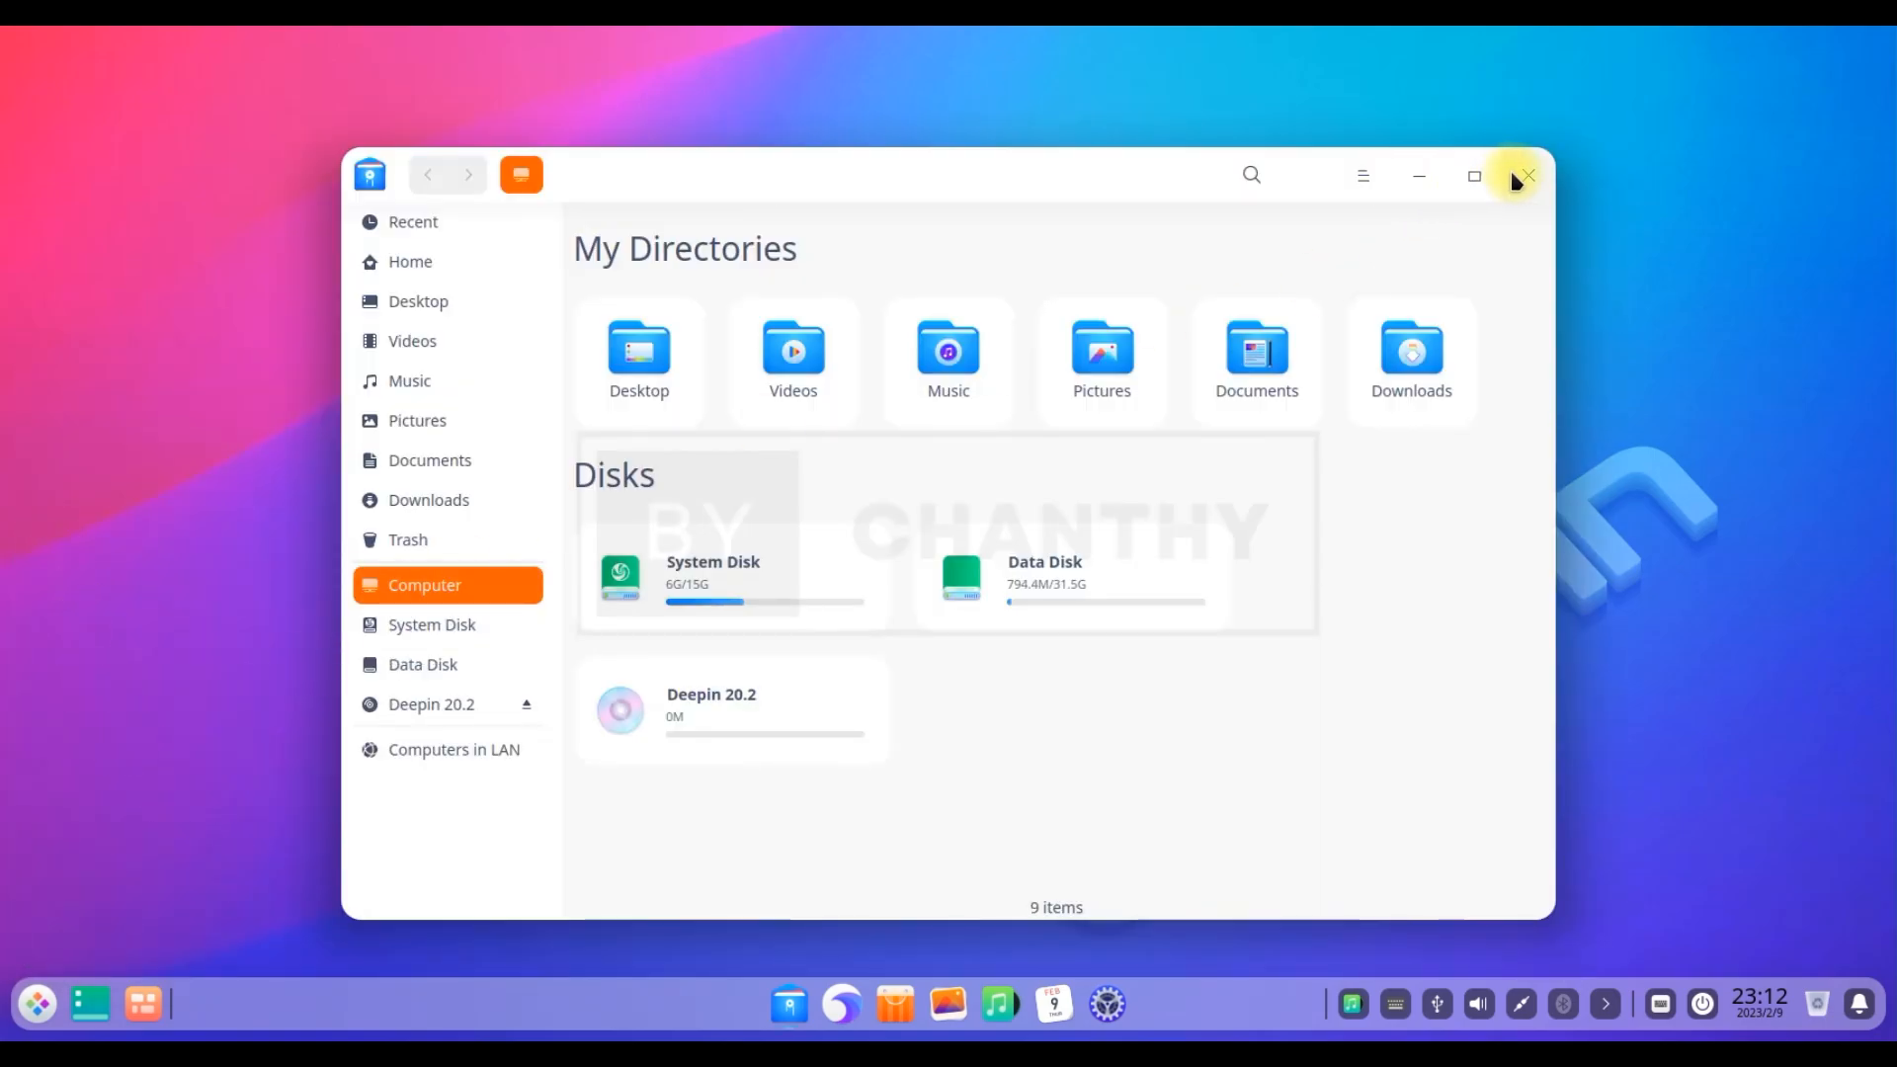
pyautogui.click(1527, 175)
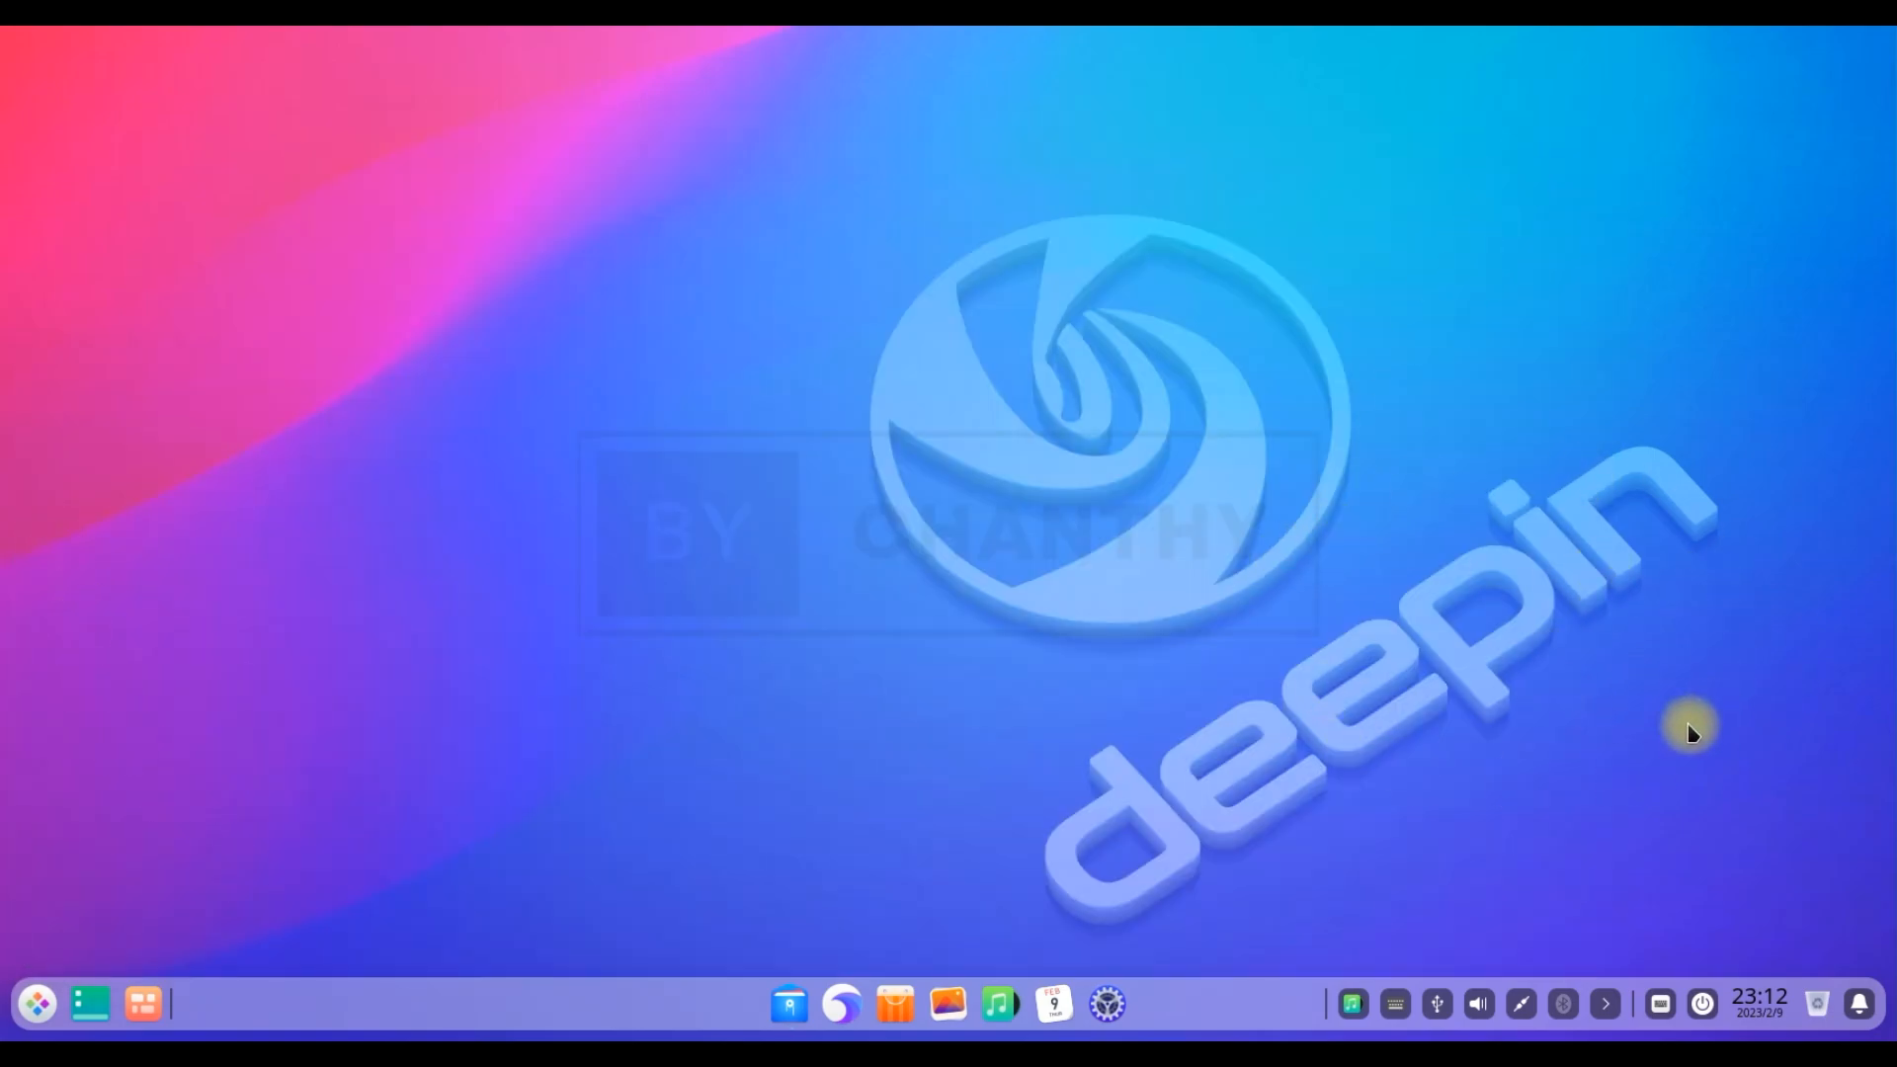